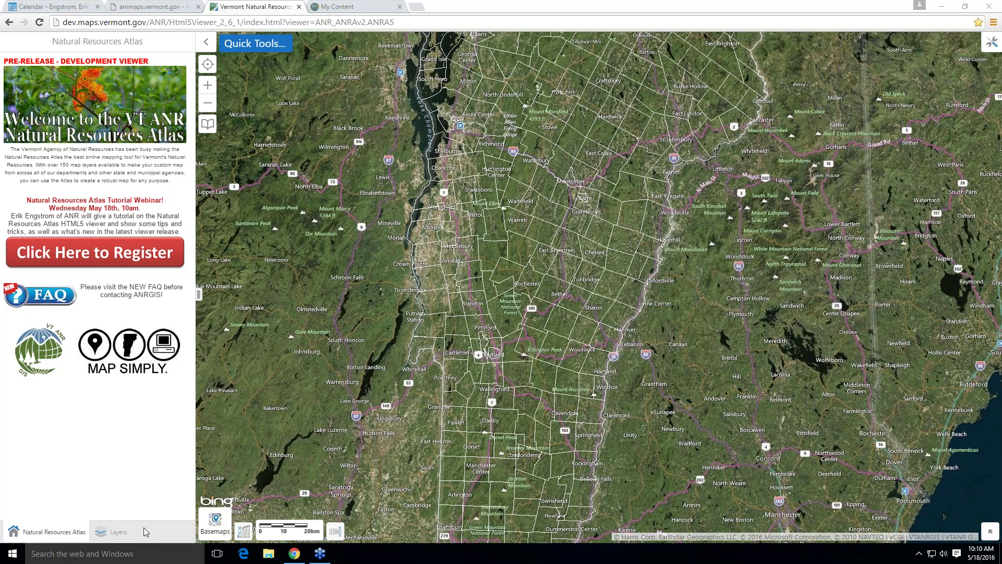
Show the layer list and turn on the Parcels (where available) layer in the ANR Basemap Data group.
{"action": "left_click", "coordinate": [114, 535]}
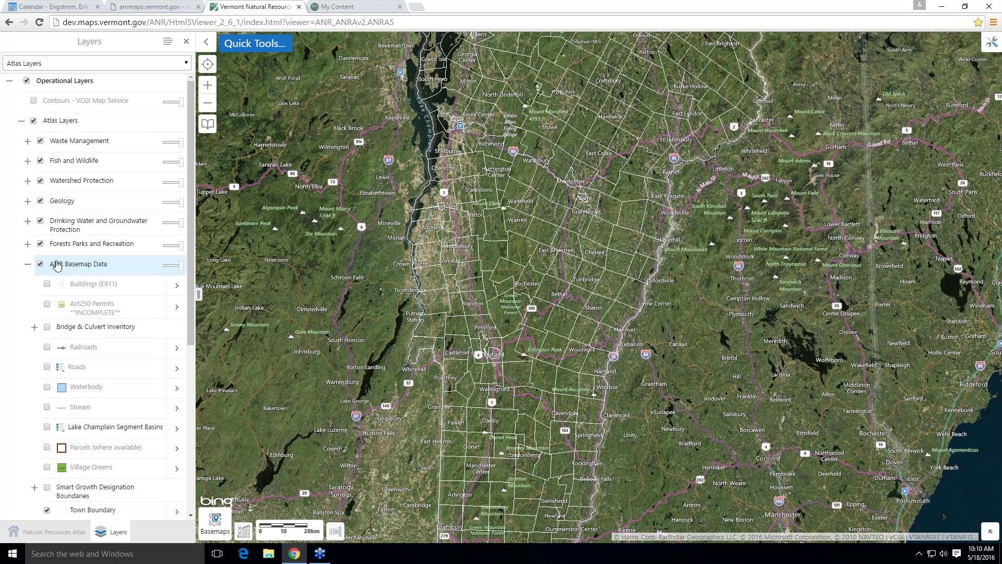
{"action": "left_click", "coordinate": [29, 264]}
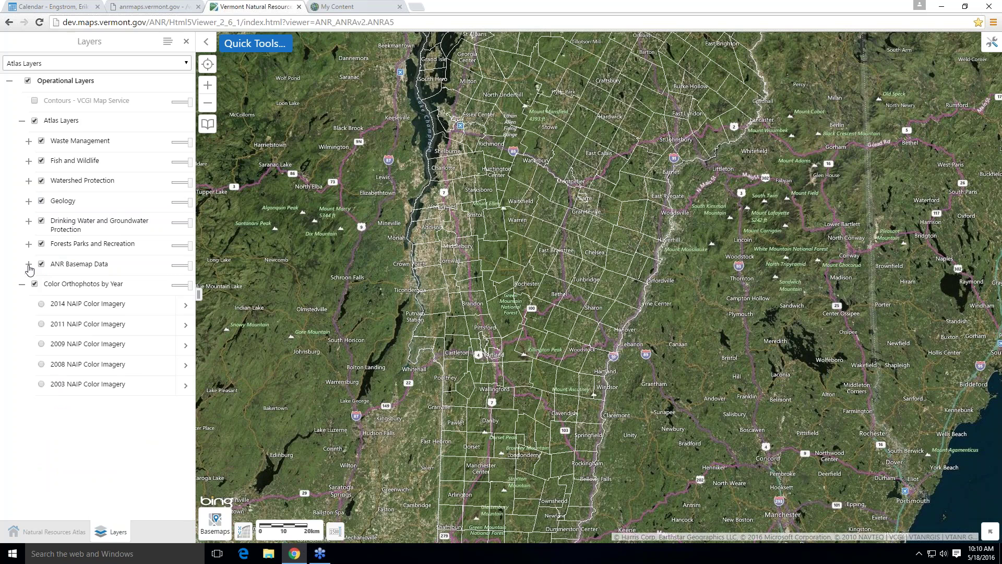
{"action": "left_click", "coordinate": [29, 265]}
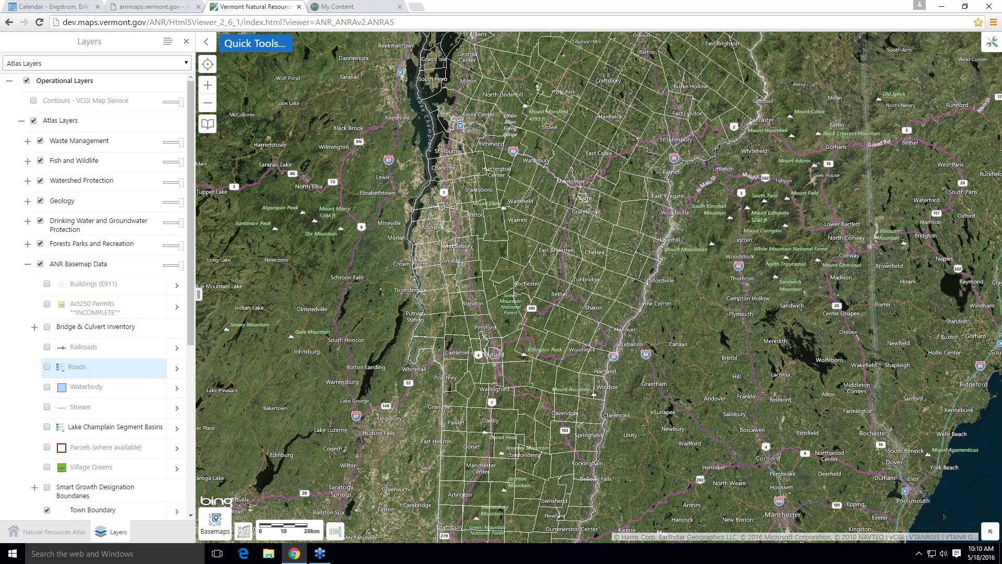
{"action": "left_click", "coordinate": [48, 447]}
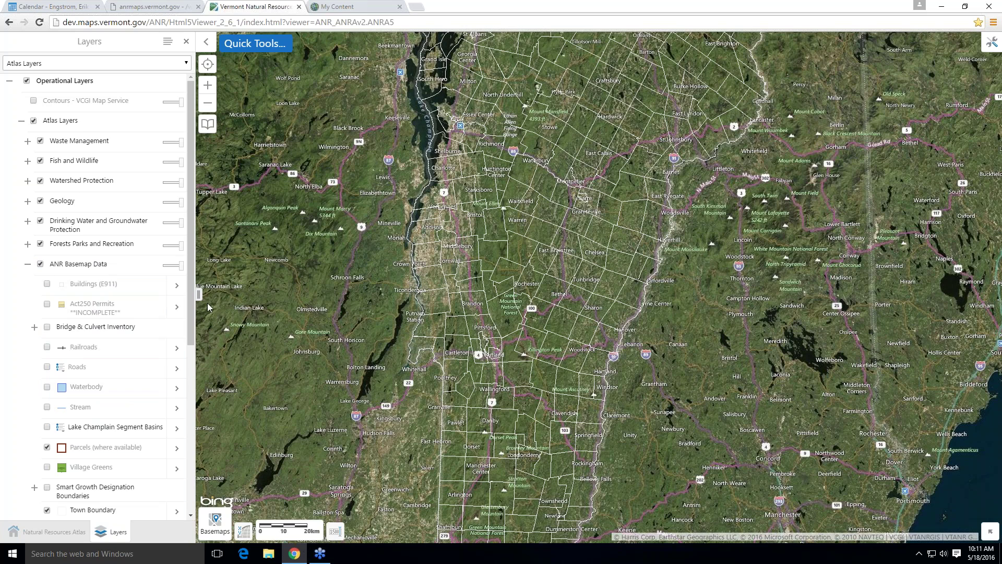
Look through the layers in the ANR Basemap Data group, from Waterbody to the Watershed Boundary Dataset.
{"action": "left_click", "coordinate": [47, 387]}
{"action": "left_click", "coordinate": [48, 388]}
{"action": "scroll", "coordinate": [92, 395], "scroll_direction": "down", "scroll_amount": 1}
{"action": "scroll", "coordinate": [91, 394], "scroll_direction": "down", "scroll_amount": 5}
{"action": "scroll", "coordinate": [123, 408], "scroll_direction": "up", "scroll_amount": 3}
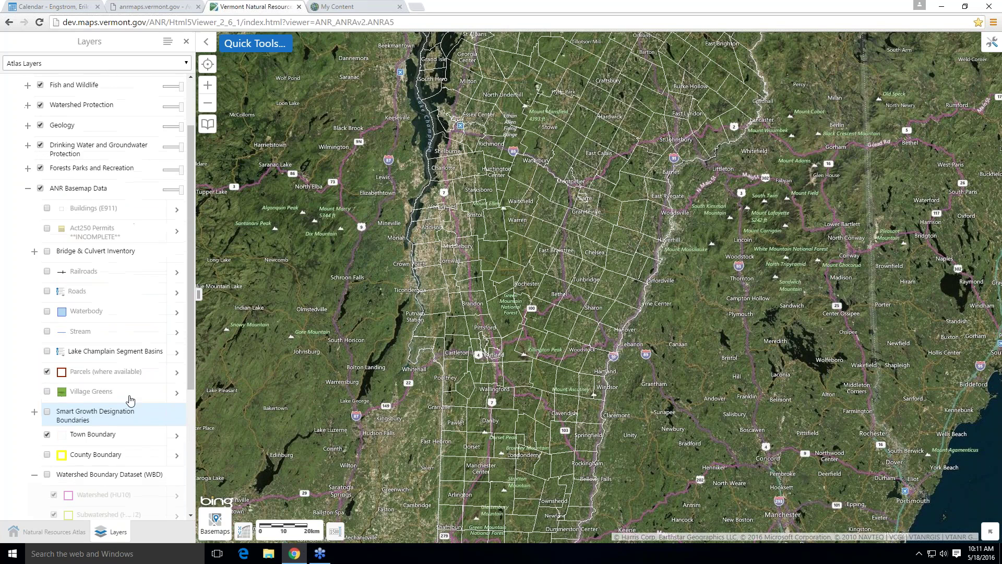
{"action": "scroll", "coordinate": [131, 399], "scroll_direction": "up", "scroll_amount": 3}
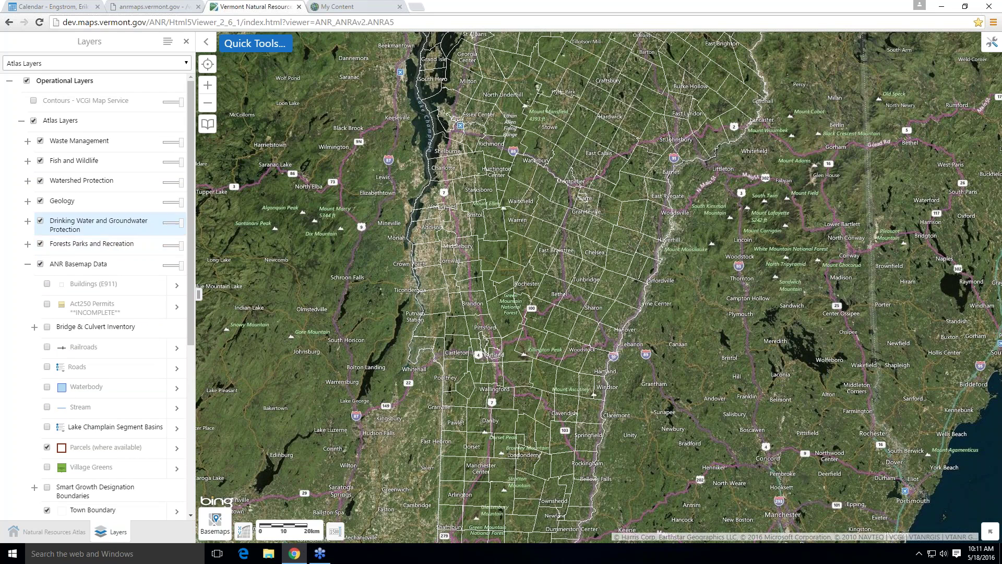
Review the layers in the Forests Parks and Recreation group and the Drinking Water and Groundwater Protection group.
{"action": "left_click", "coordinate": [28, 244]}
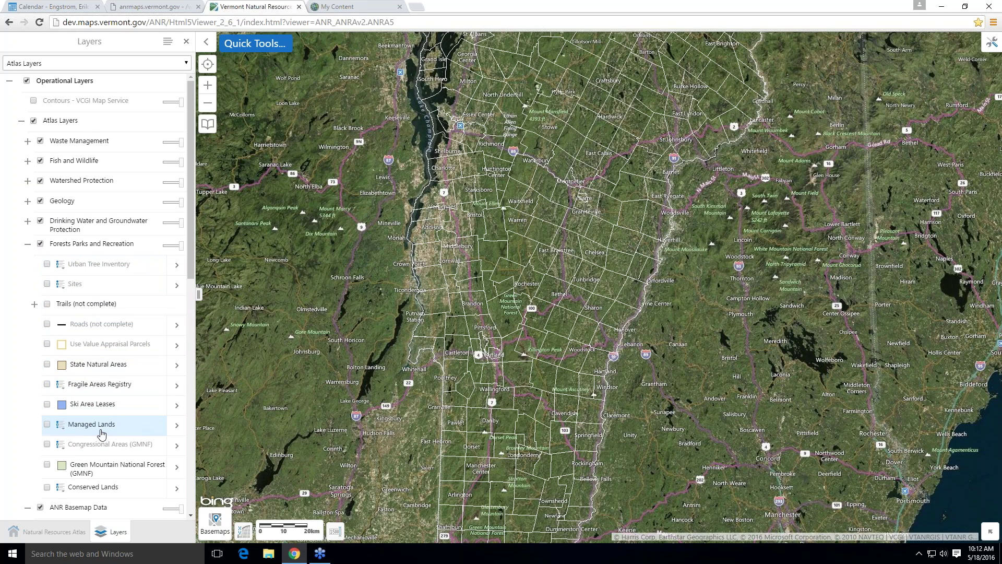
{"action": "scroll", "coordinate": [101, 434], "scroll_direction": "down", "scroll_amount": 1}
{"action": "scroll", "coordinate": [104, 438], "scroll_direction": "up", "scroll_amount": 1}
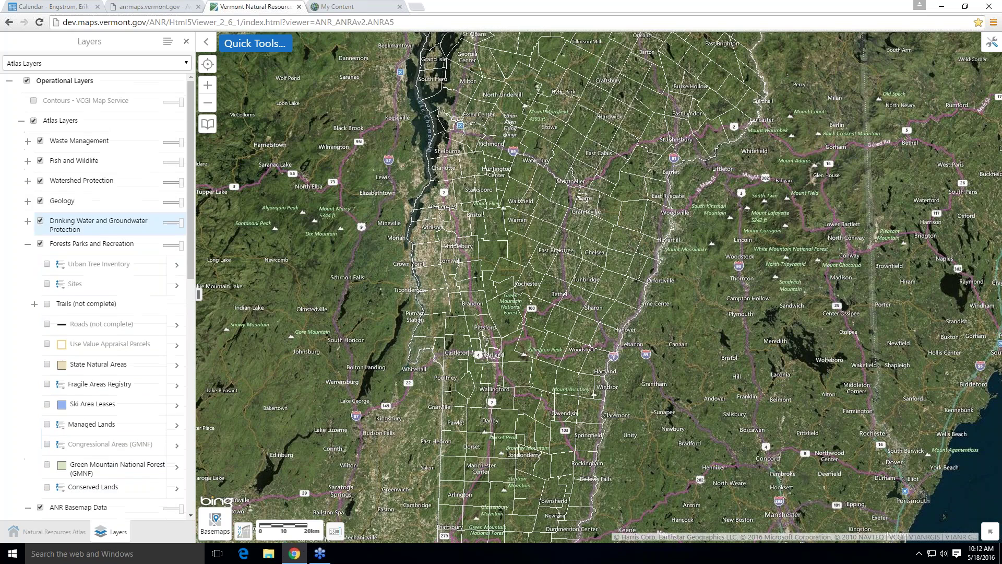
{"action": "left_click", "coordinate": [28, 222]}
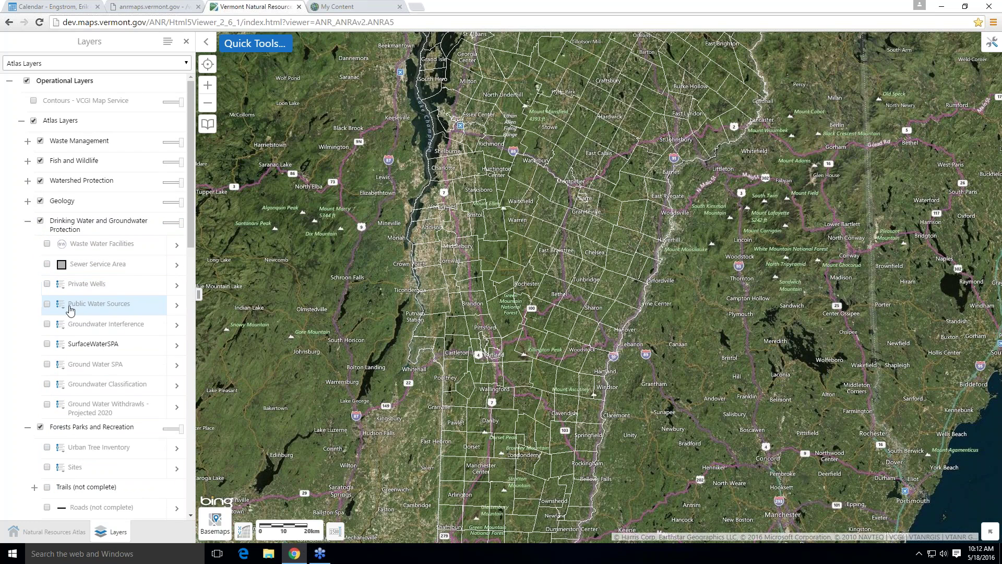
{"action": "left_click", "coordinate": [28, 221]}
Review the layers in the Geology and Watershed Protection groups, collapsing each group after viewing it.
{"action": "left_click", "coordinate": [28, 201]}
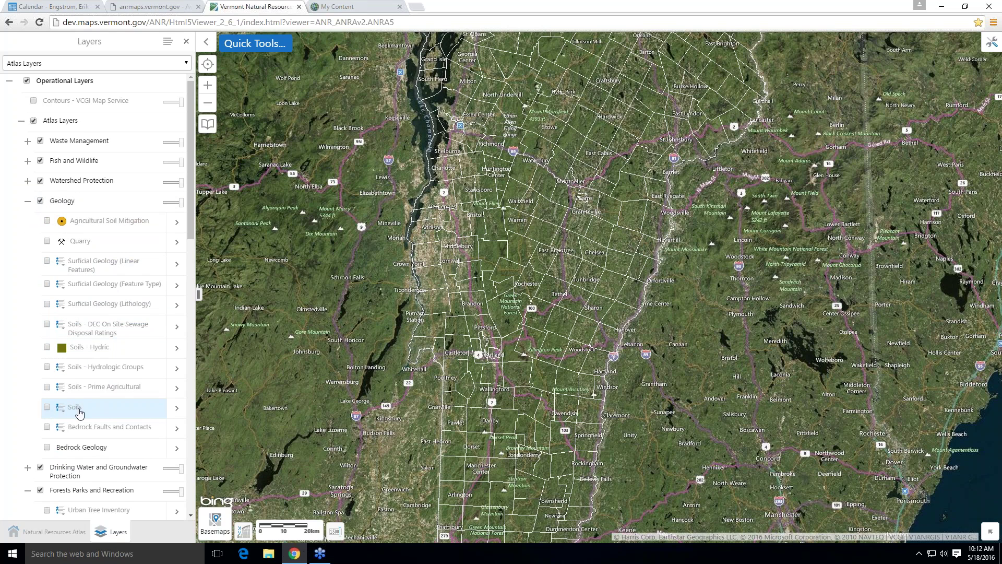
{"action": "left_click", "coordinate": [27, 203]}
{"action": "left_click", "coordinate": [27, 181]}
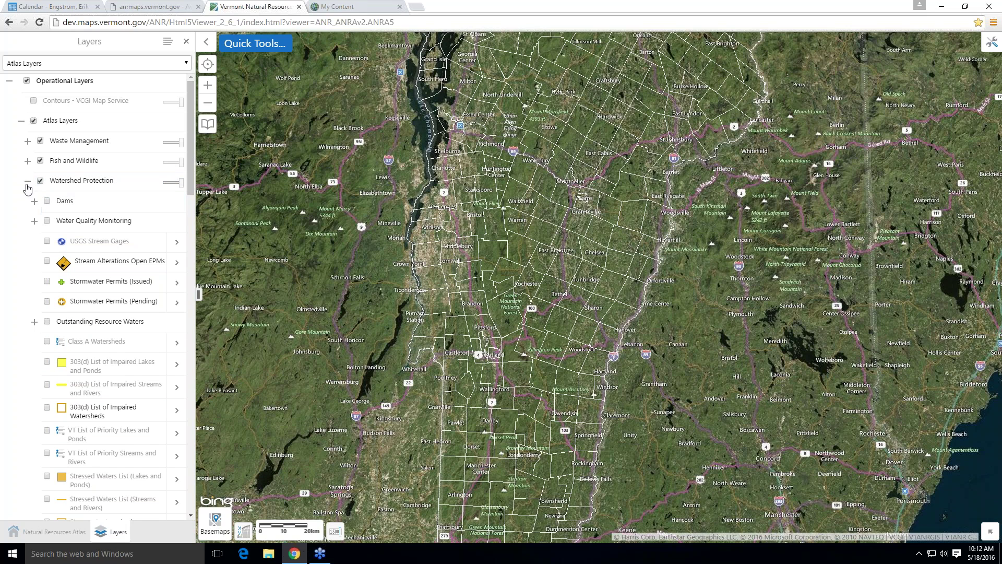
{"action": "left_click", "coordinate": [26, 181]}
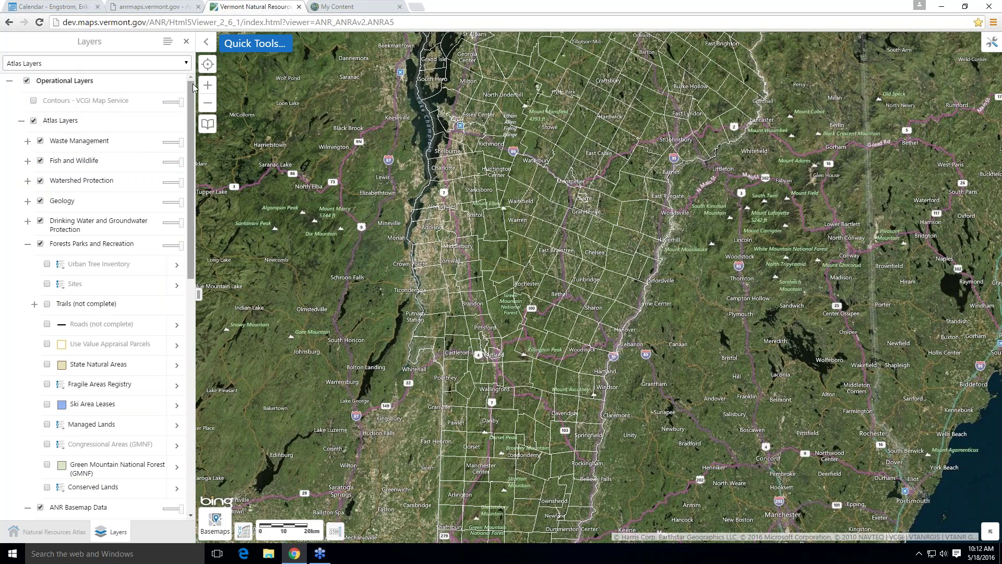
{"action": "left_click_drag", "start_coordinate": [194, 88], "coordinate": [177, 76]}
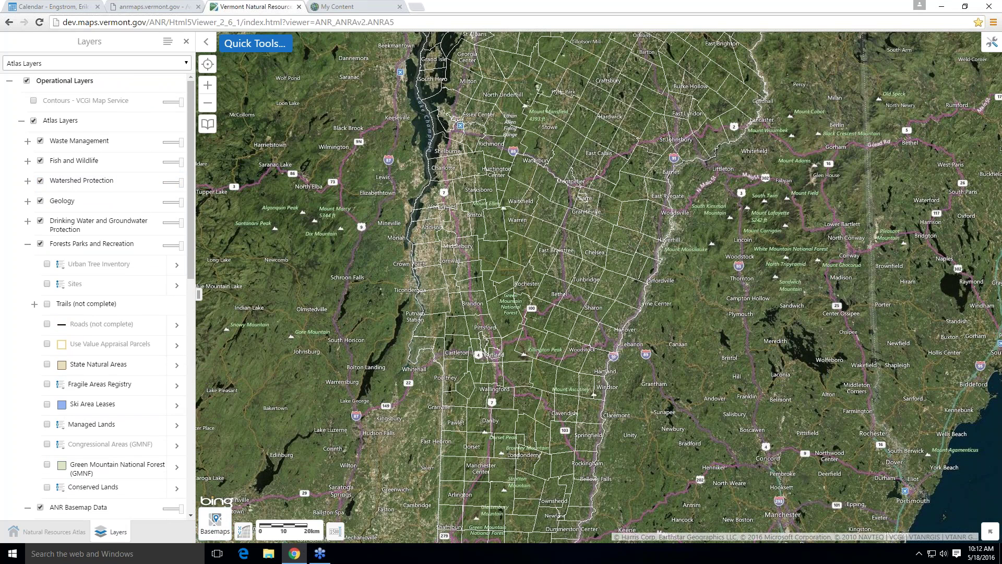
Zoom the map in on central Vermont and check the list of bookmarked locations, leaving it without choosing one.
{"action": "left_click", "coordinate": [209, 89]}
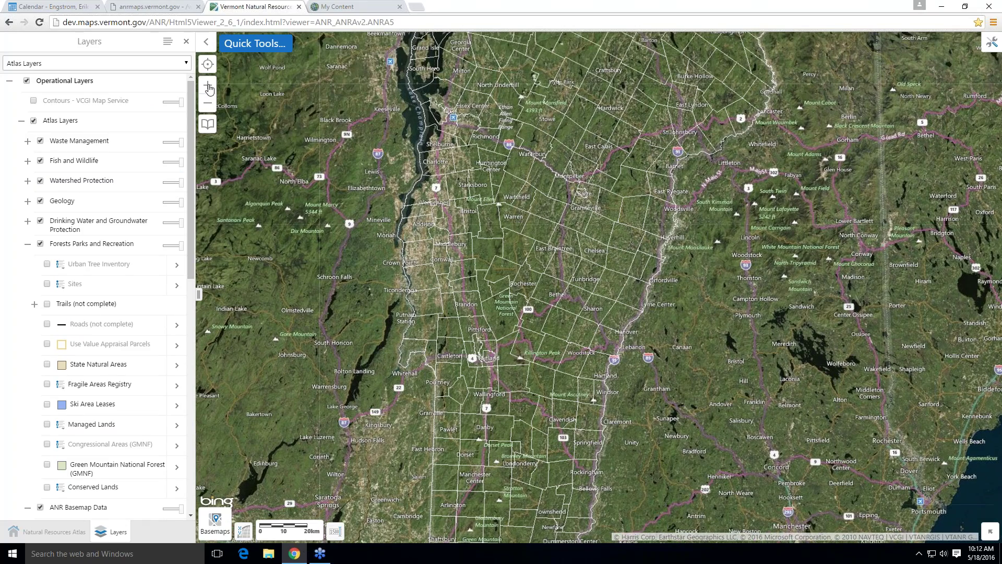
{"action": "left_click", "coordinate": [209, 89]}
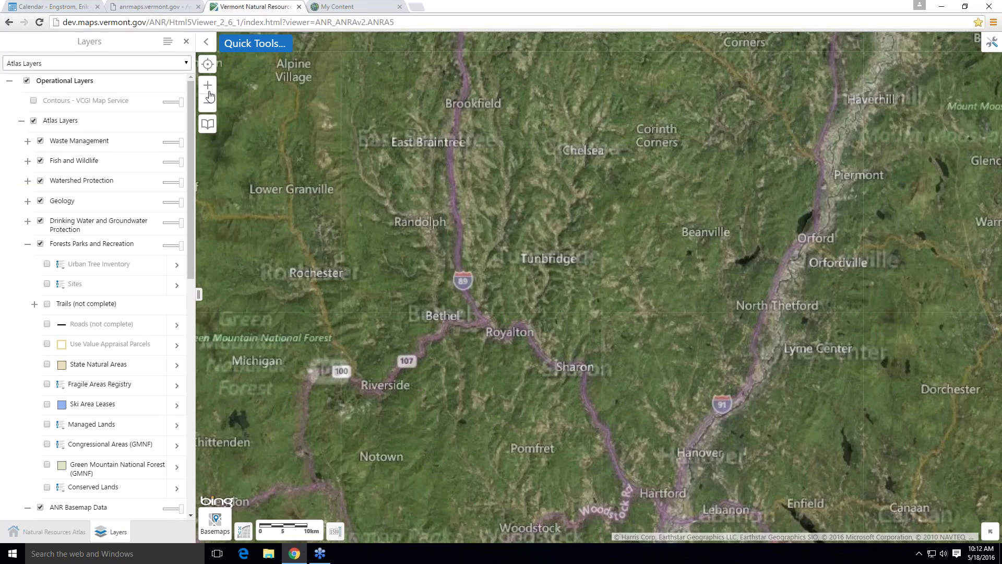
{"action": "left_click", "coordinate": [210, 107]}
{"action": "left_click", "coordinate": [211, 107]}
{"action": "left_click", "coordinate": [208, 124]}
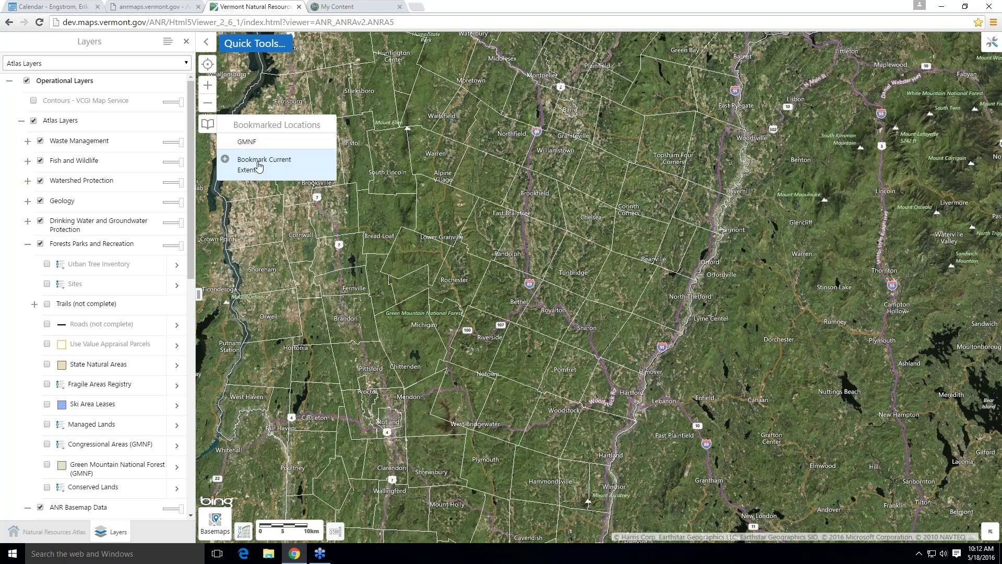
{"action": "left_click", "coordinate": [208, 125]}
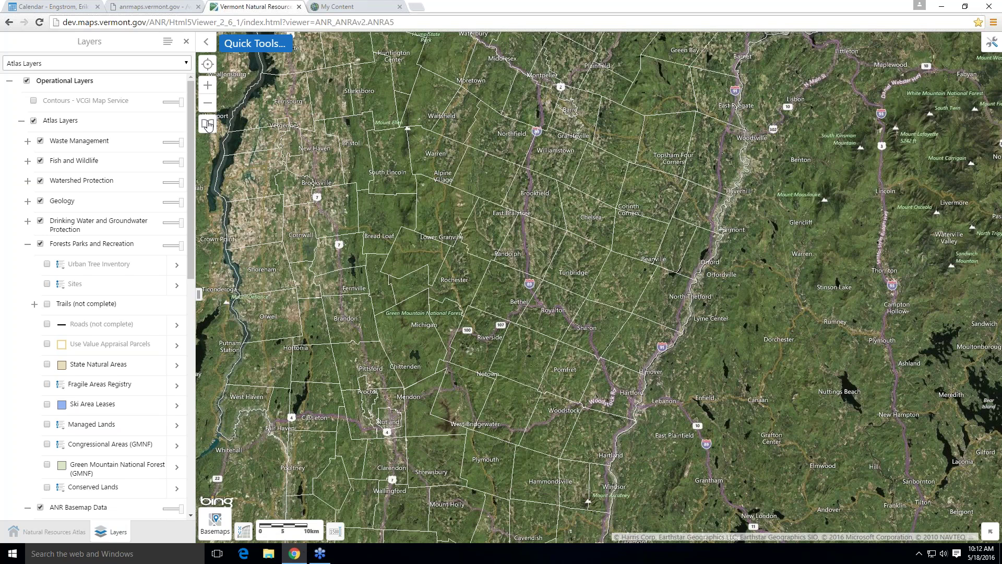
Try the B+W Orthos basemap and the CIR Orthos basemap on the map.
{"action": "left_click", "coordinate": [214, 528]}
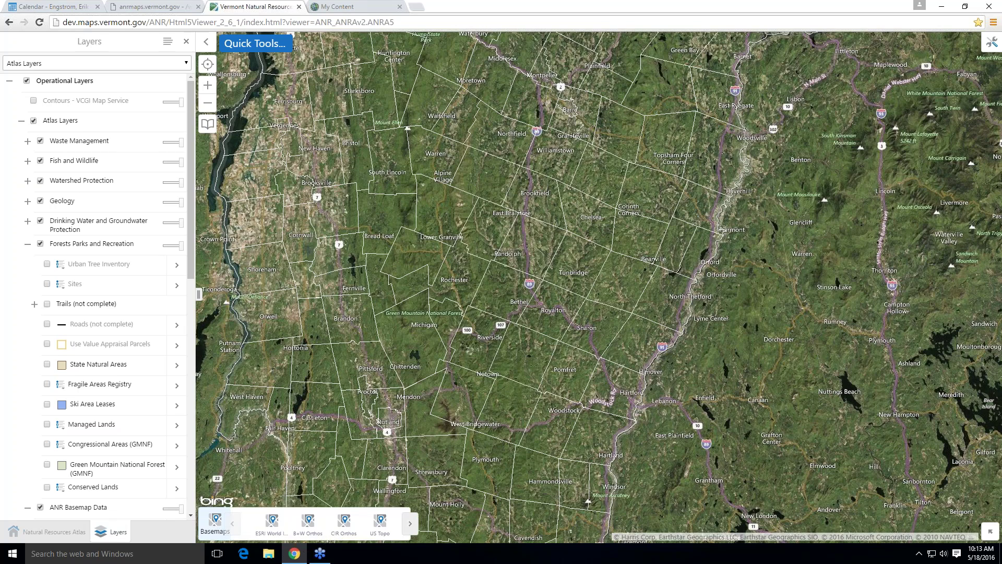
{"action": "left_click", "coordinate": [310, 522]}
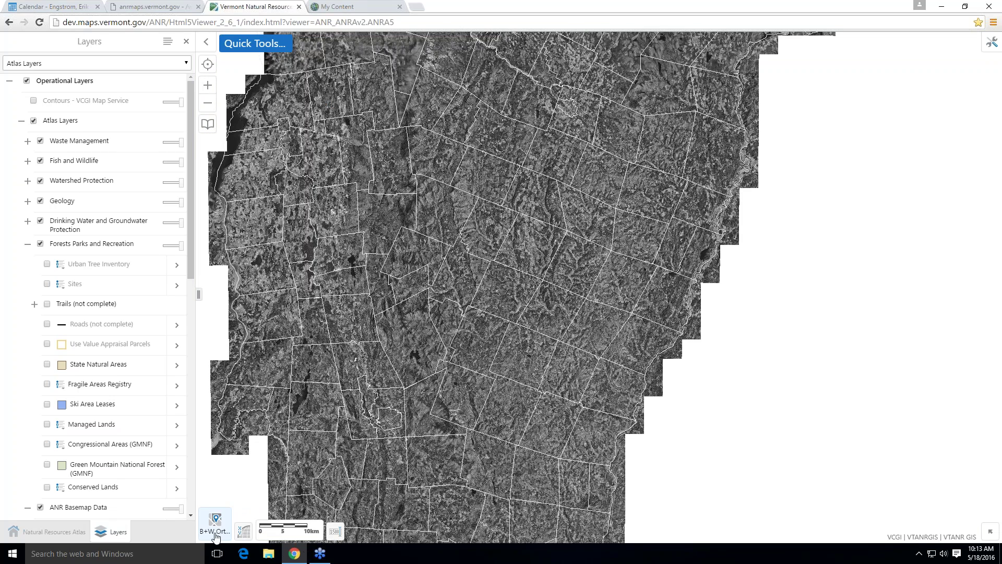
{"action": "left_click", "coordinate": [215, 522]}
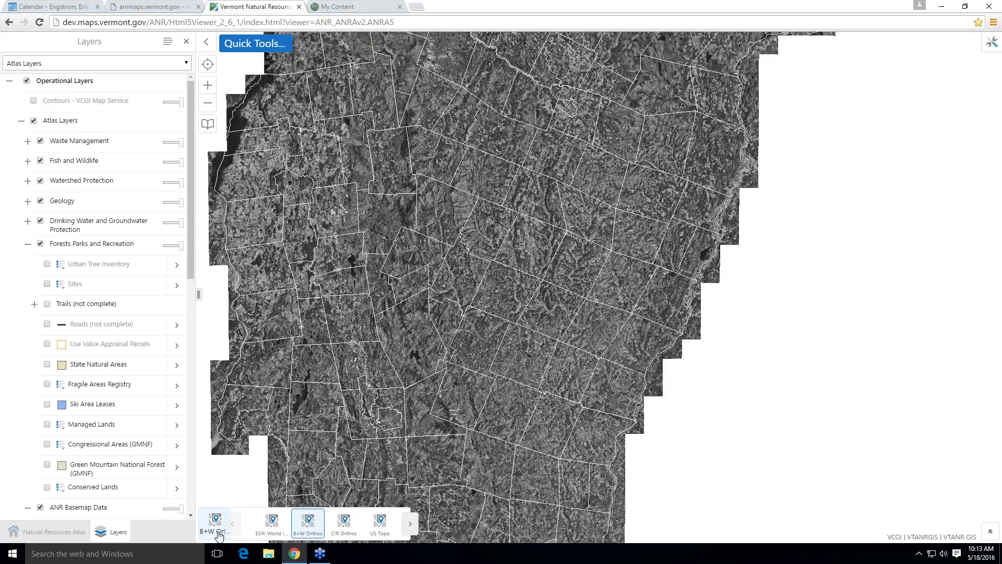
{"action": "left_click", "coordinate": [346, 520]}
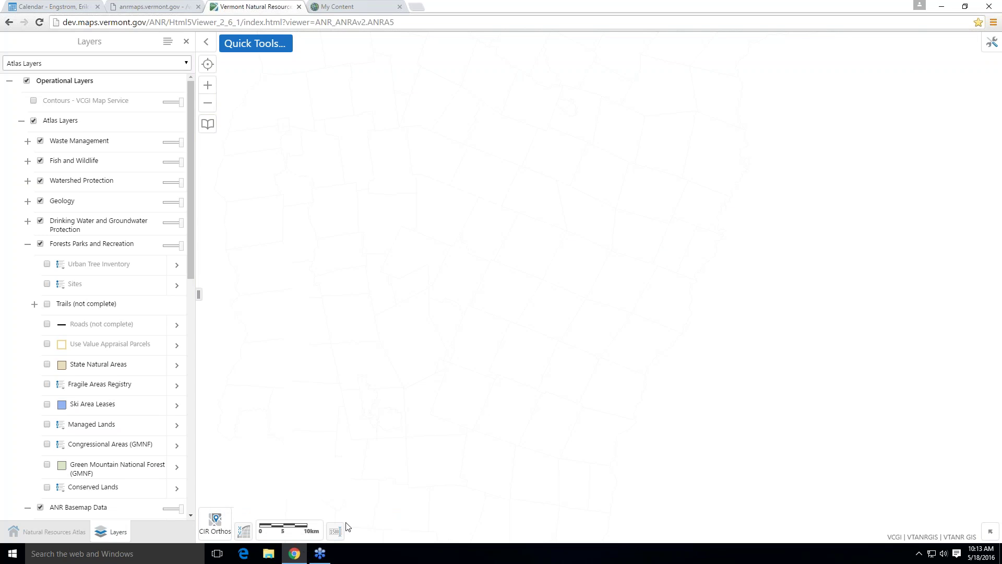
Try the Grey Canvas basemap from the further basemap choices.
{"action": "left_click", "coordinate": [216, 523]}
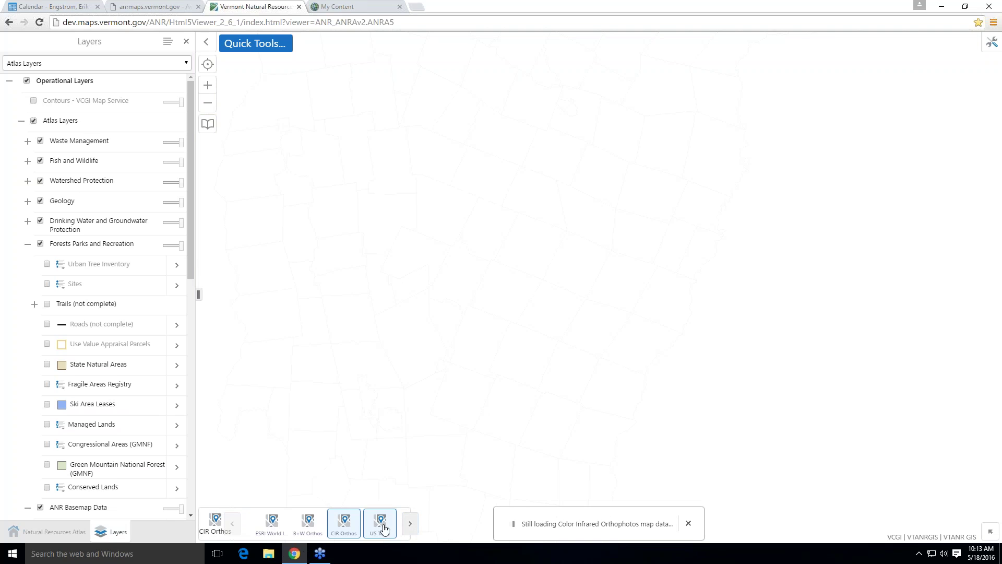
{"action": "left_click", "coordinate": [409, 526]}
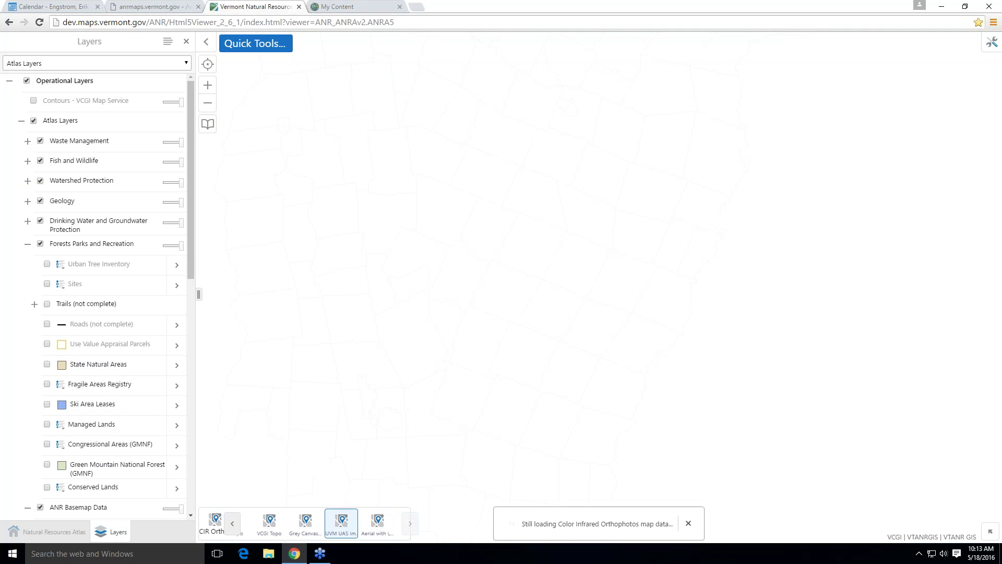
{"action": "left_click", "coordinate": [306, 528]}
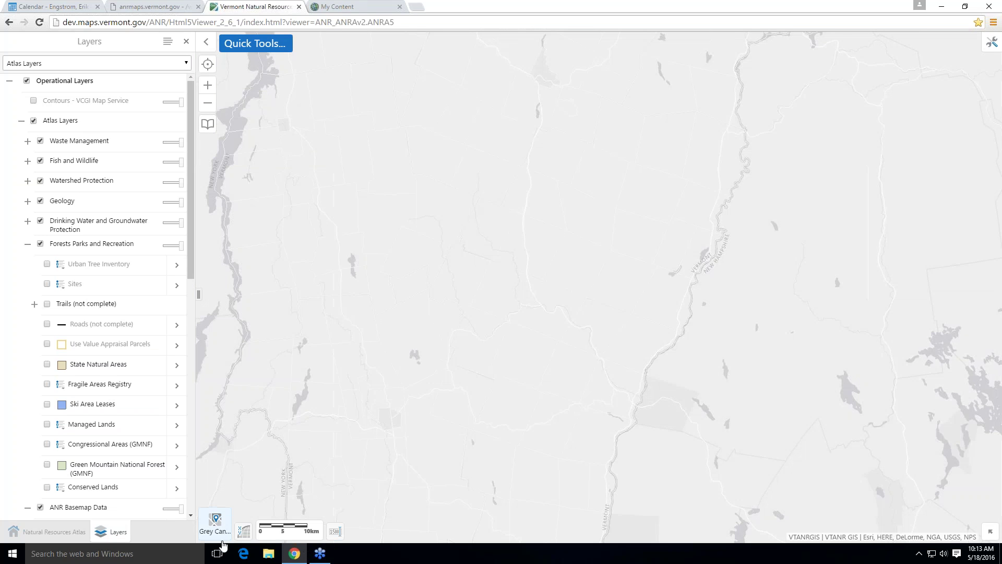
Switch the basemap to the ESRI World imagery.
{"action": "left_click", "coordinate": [214, 524]}
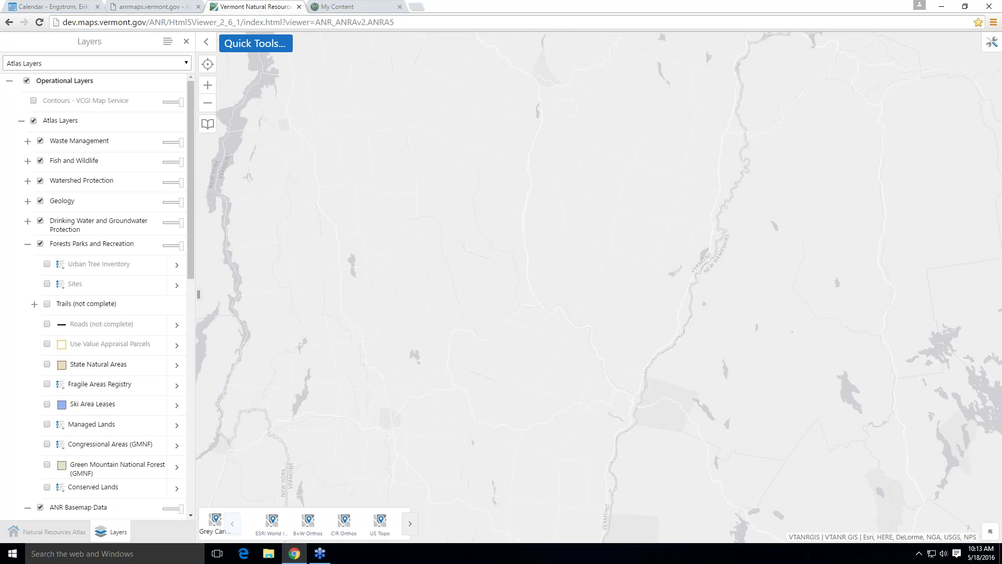
{"action": "left_click", "coordinate": [270, 523]}
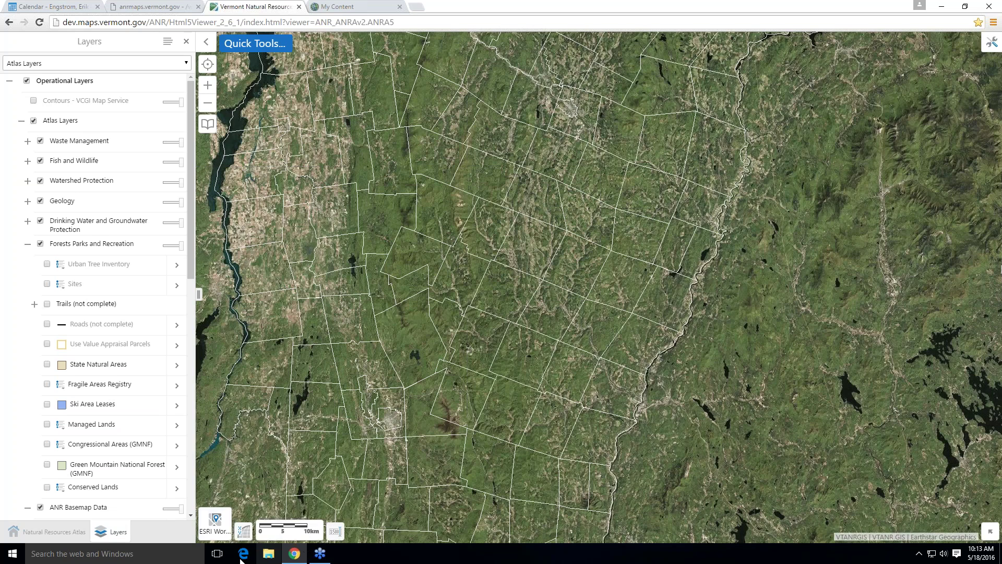
{"action": "left_click", "coordinate": [215, 524]}
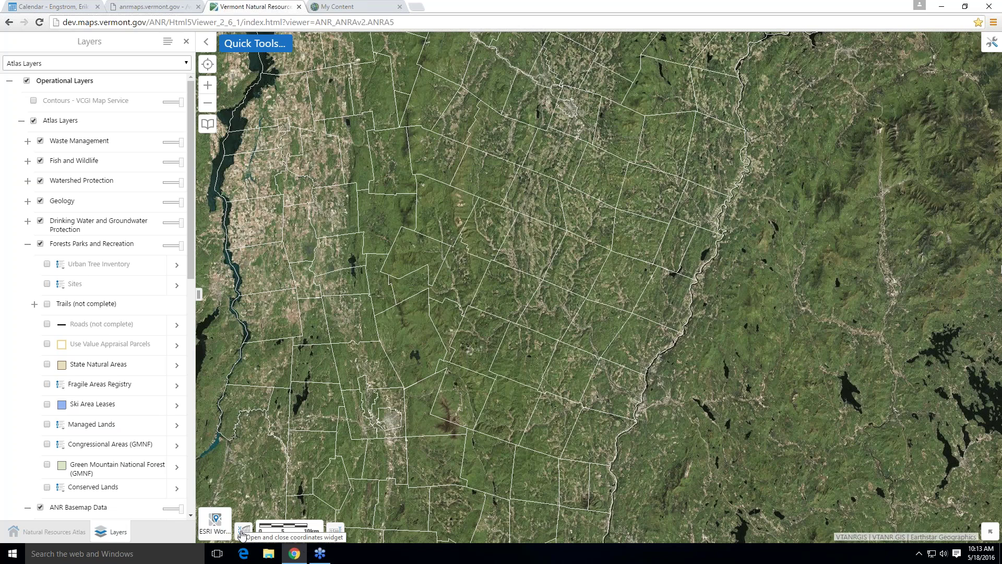
Show the map coordinates in State Plane Meters instead of WGS 1984, and hide the coordinates widget again.
{"action": "left_click", "coordinate": [243, 531]}
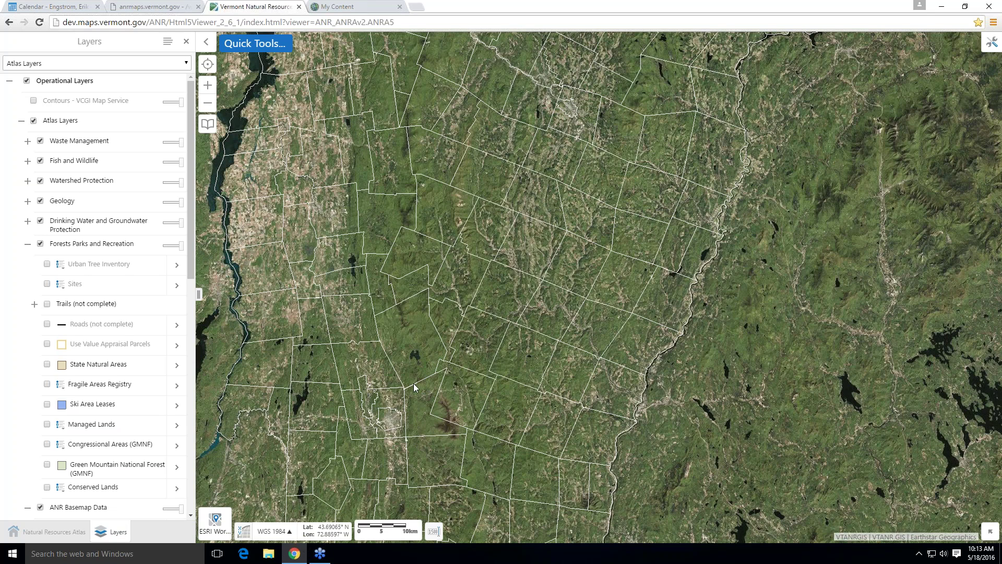
{"action": "left_click", "coordinate": [273, 532]}
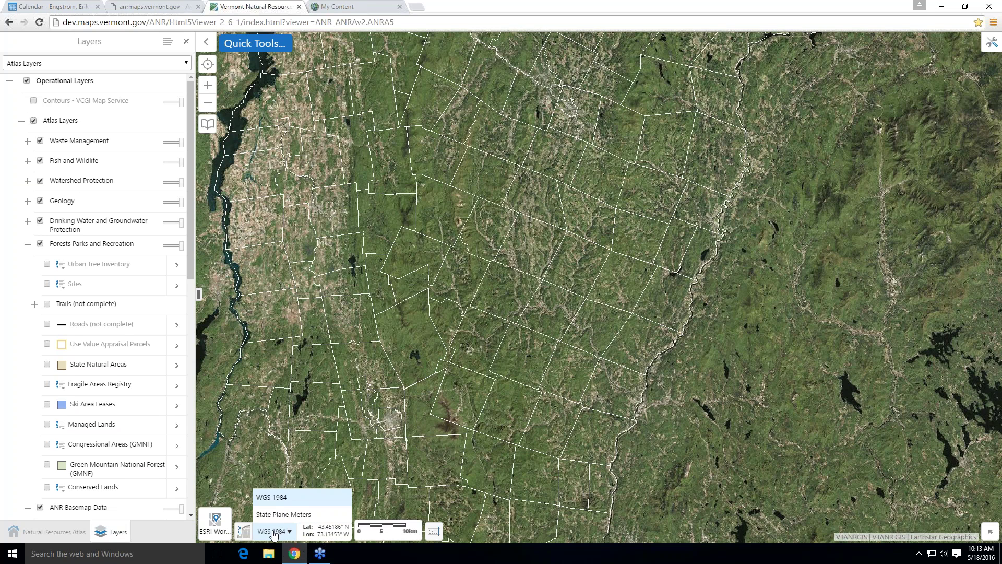
{"action": "left_click", "coordinate": [304, 514]}
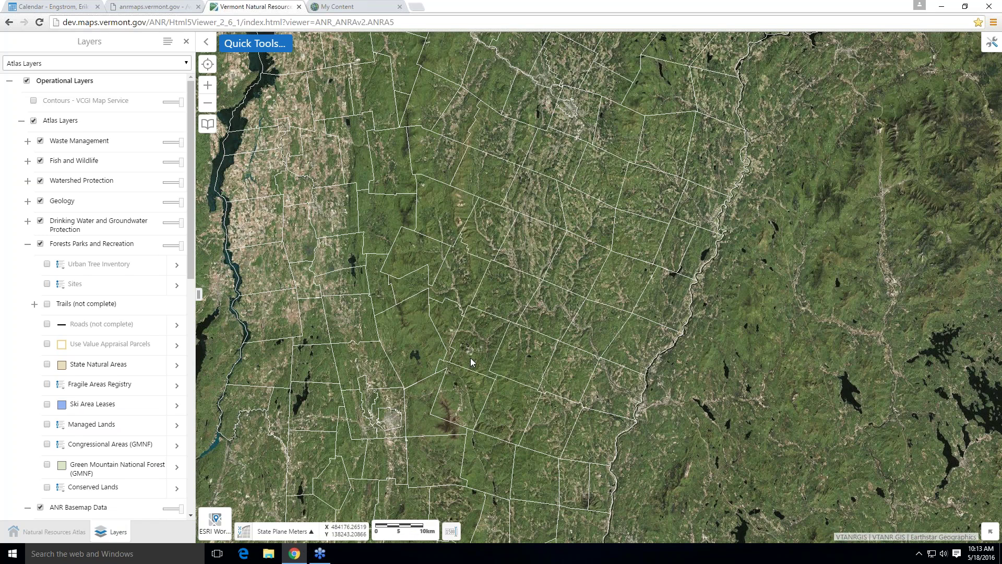
{"action": "left_click", "coordinate": [288, 532]}
{"action": "left_click", "coordinate": [243, 535]}
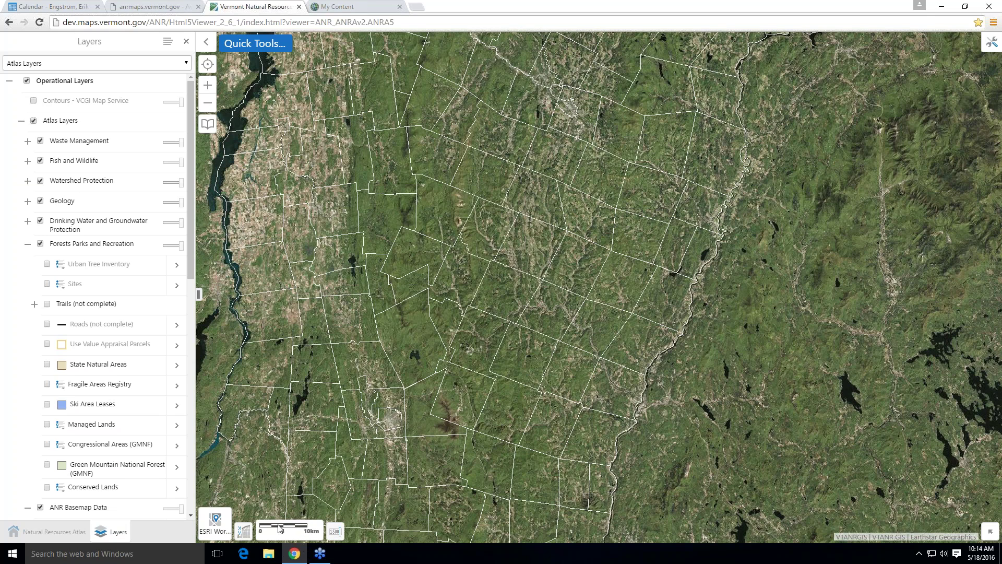
Show the scale entry and set the map scale to 1:4,514.
{"action": "left_click", "coordinate": [335, 531]}
{"action": "left_click", "coordinate": [420, 530]}
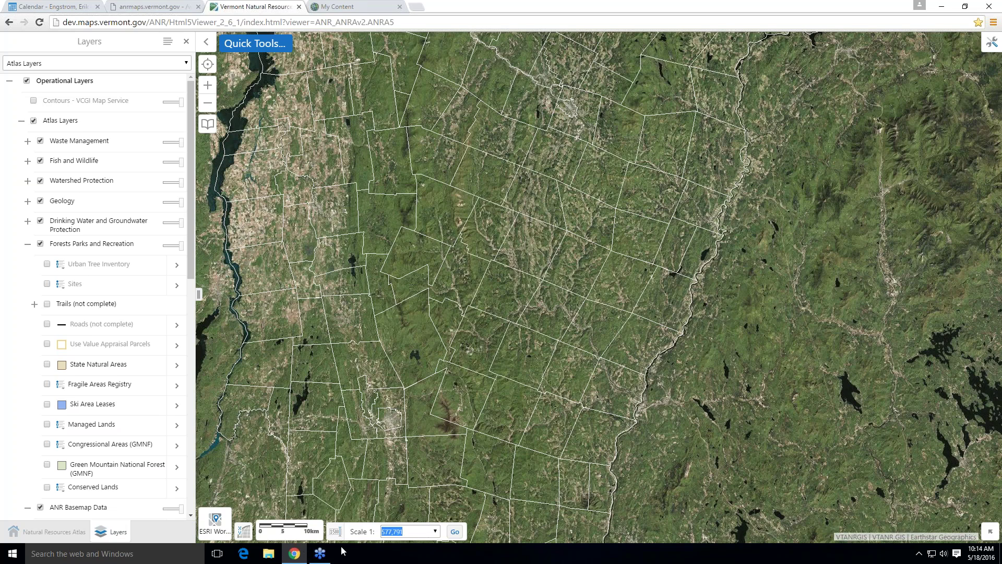
{"action": "type", "text": "500"}
{"action": "key", "text": "Return"}
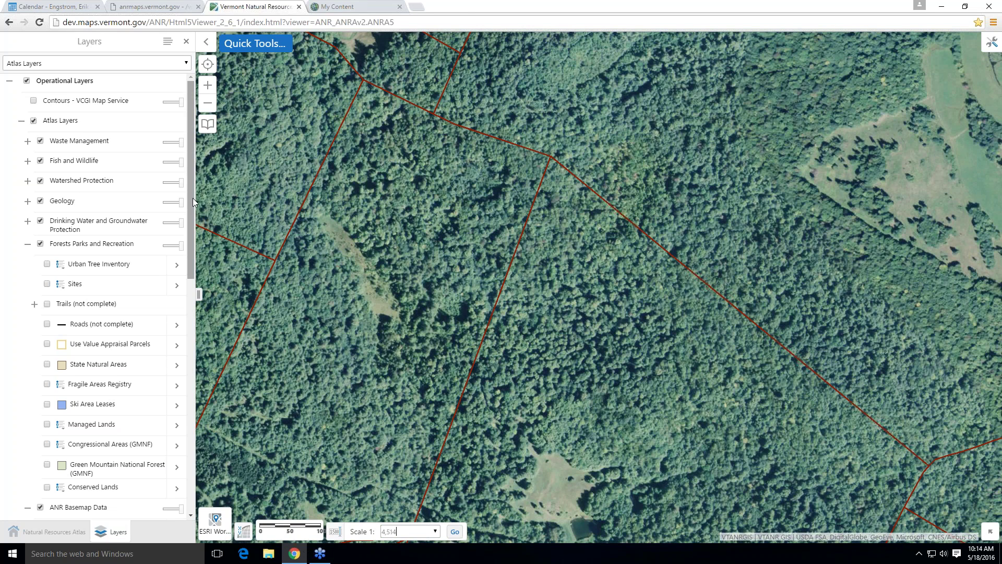
Collapse the Forests Parks and Recreation group and view the lower layers of the ANR Basemap Data group.
{"action": "left_click", "coordinate": [28, 244]}
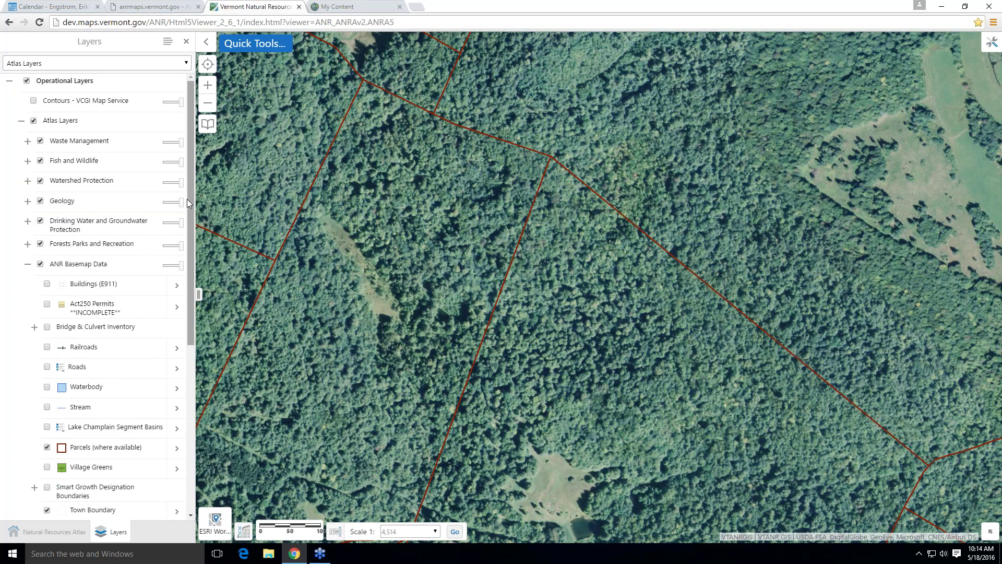
{"action": "left_click_drag", "start_coordinate": [192, 207], "coordinate": [192, 276]}
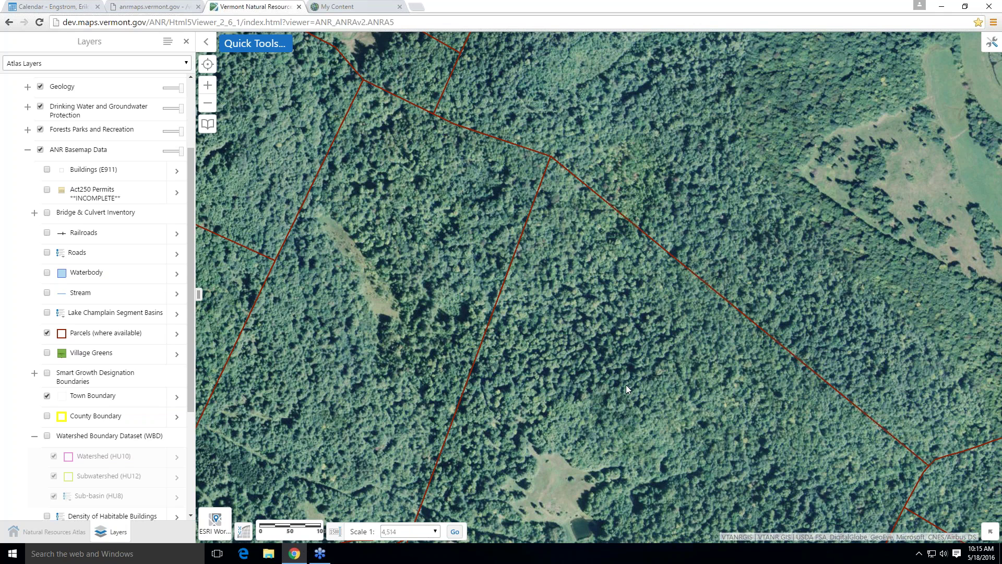
Examine the parcel boundaries on the aerial imagery at several map scales and across the neighbouring areas.
{"action": "scroll", "coordinate": [626, 384], "scroll_direction": "down", "scroll_amount": 4}
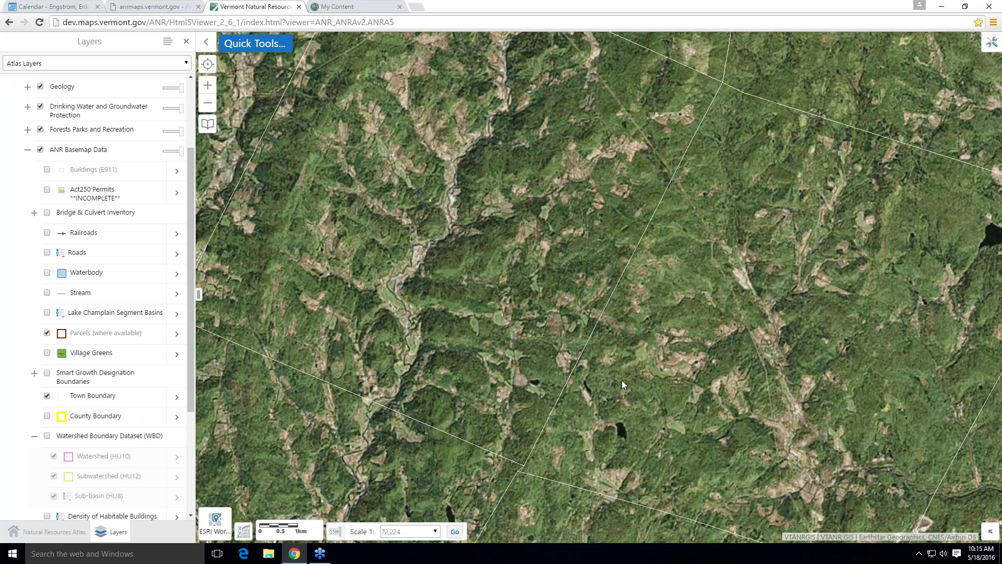
{"action": "scroll", "coordinate": [622, 380], "scroll_direction": "up", "scroll_amount": 3}
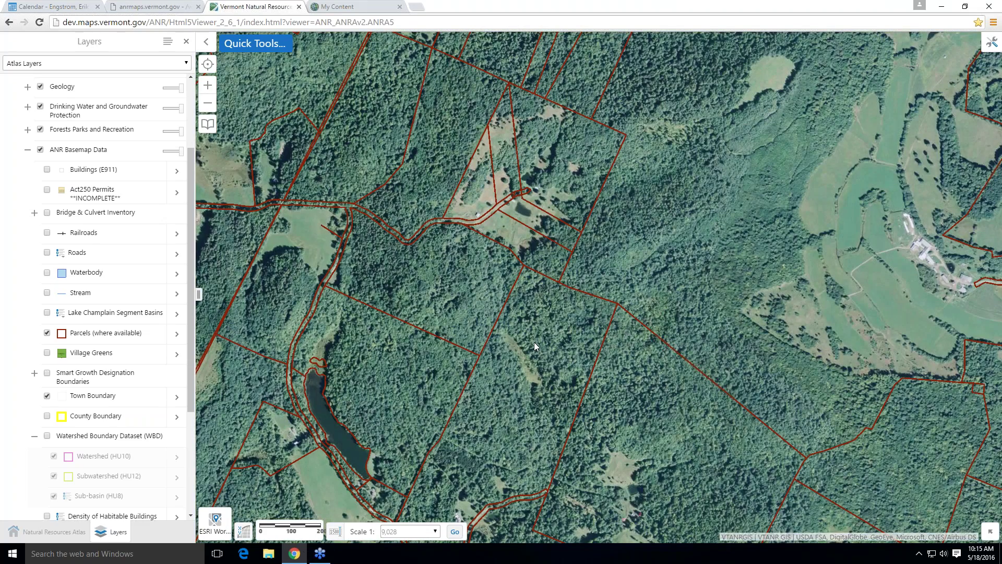
{"action": "scroll", "coordinate": [534, 342], "scroll_direction": "up", "scroll_amount": 1}
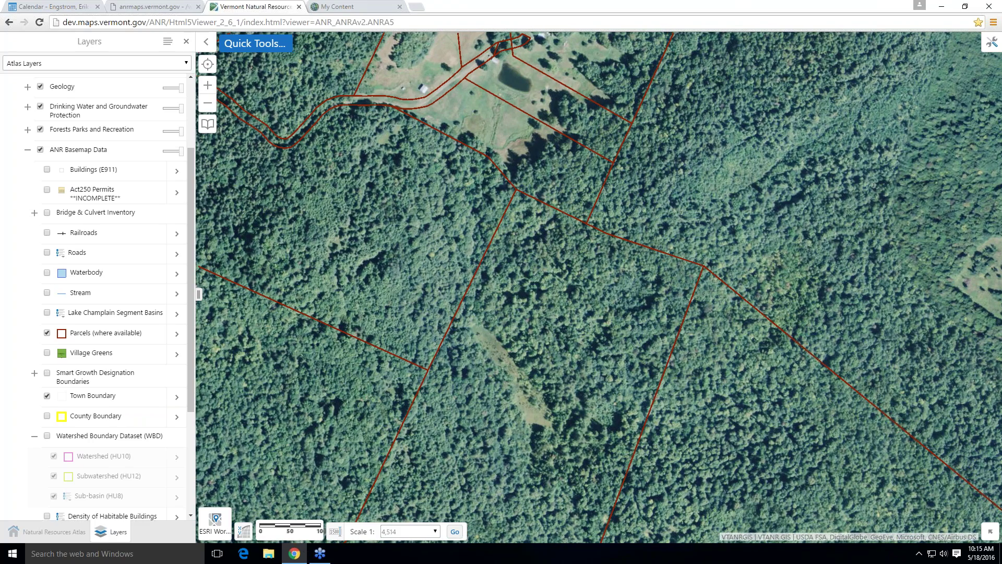
{"action": "left_click_drag", "start_coordinate": [294, 188], "coordinate": [688, 478]}
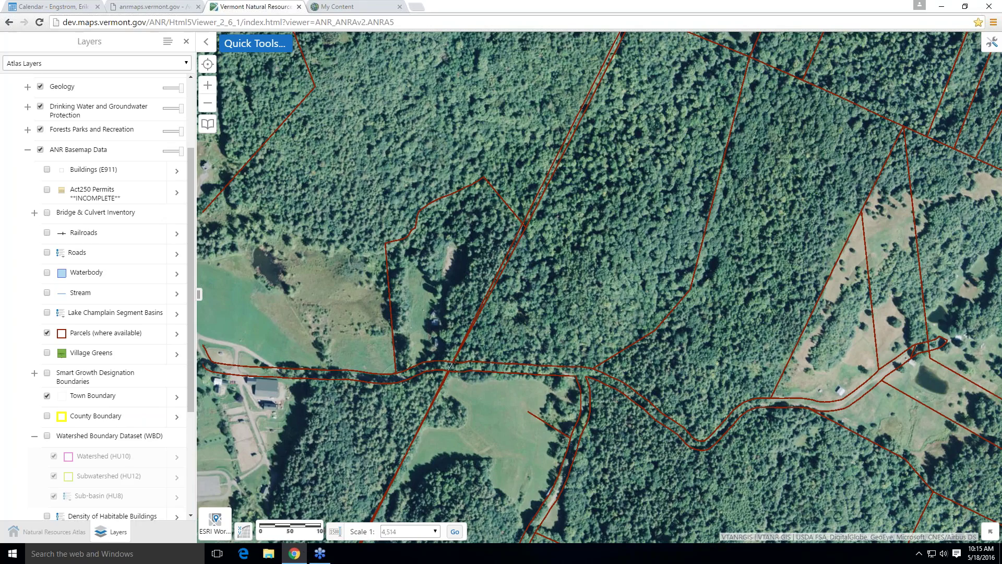
{"action": "left_click_drag", "start_coordinate": [361, 292], "coordinate": [787, 320]}
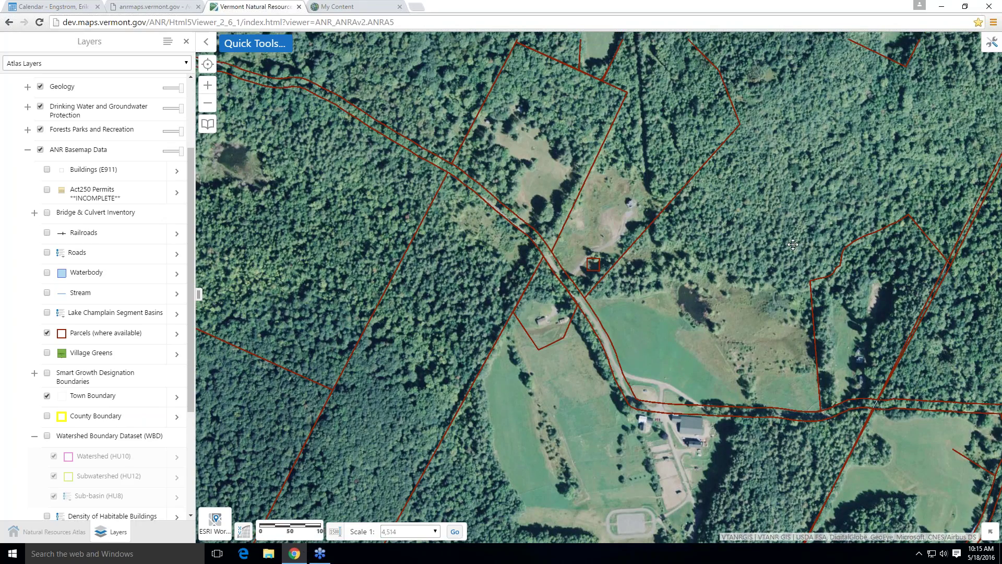
{"action": "left_click_drag", "start_coordinate": [793, 245], "coordinate": [705, 541]}
{"action": "mouse_move", "coordinate": [396, 140]}
{"action": "left_mouse_down"}
{"action": "mouse_move", "coordinate": [650, 412]}
{"action": "mouse_move", "coordinate": [531, 491]}
{"action": "left_mouse_up"}
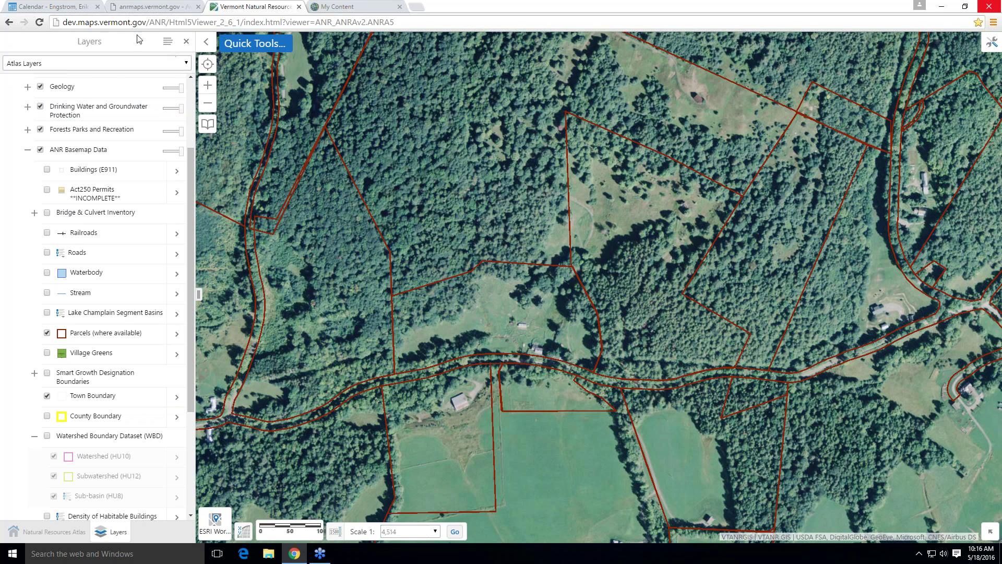
View the legend of the visible layers and return to the layer list.
{"action": "left_click", "coordinate": [165, 44]}
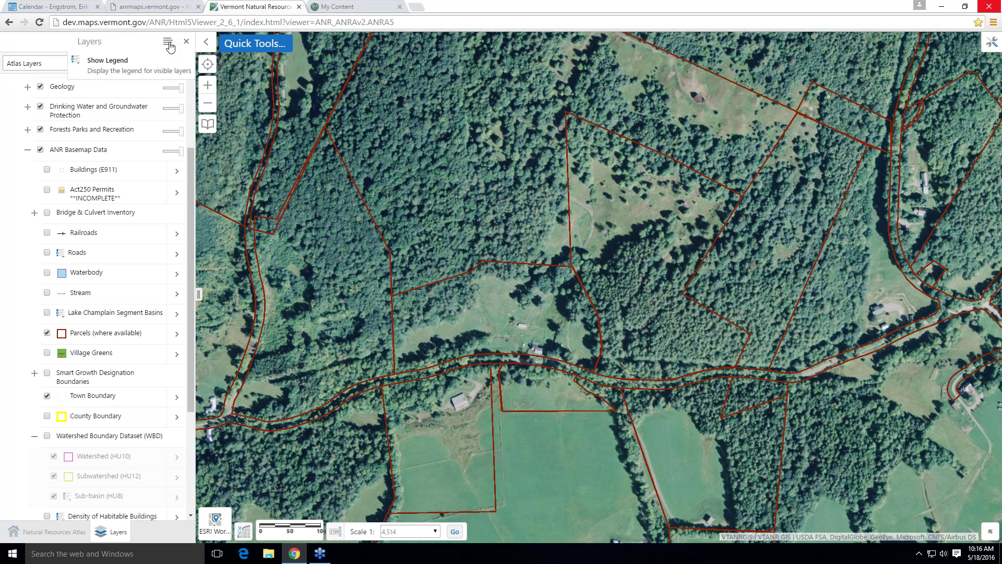
{"action": "left_click", "coordinate": [130, 66]}
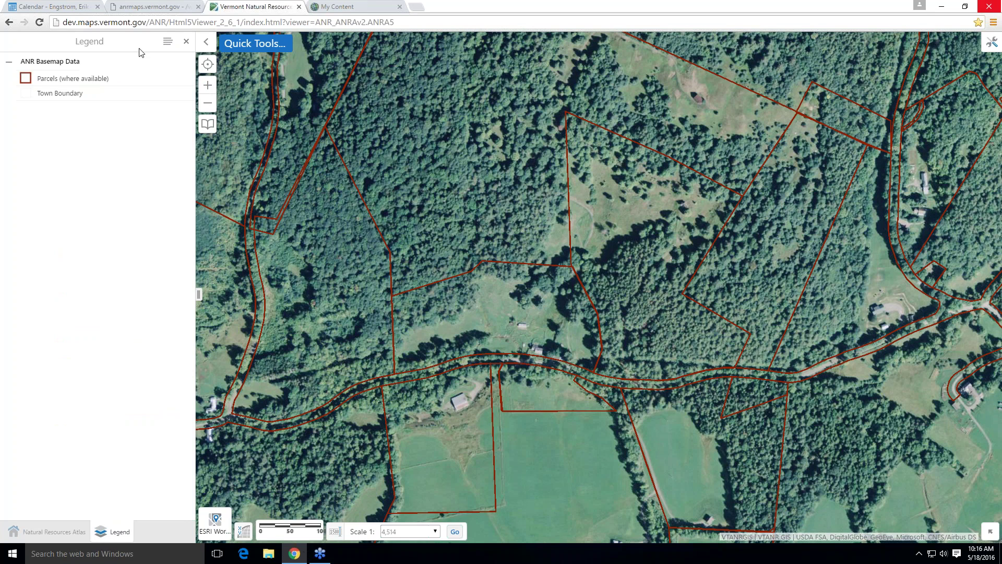
{"action": "left_click", "coordinate": [187, 44]}
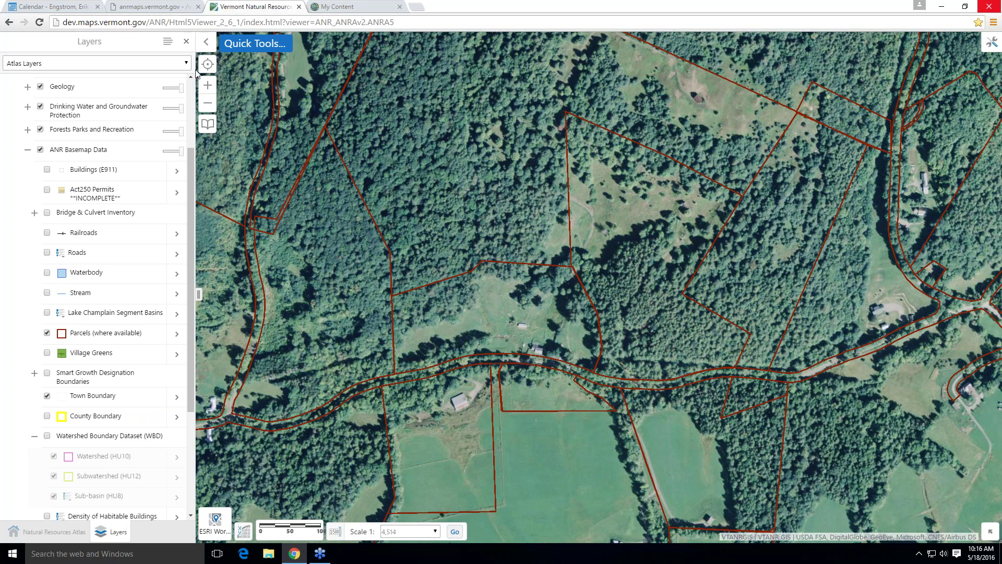
Close the layer list and show the map layers again through the quick tools.
{"action": "left_click", "coordinate": [187, 43]}
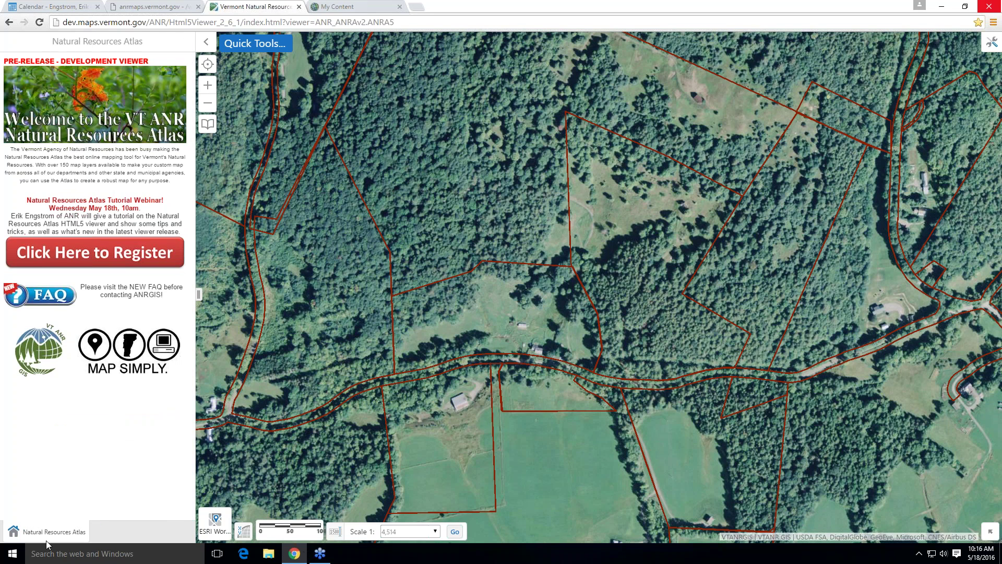
{"action": "left_click", "coordinate": [274, 43]}
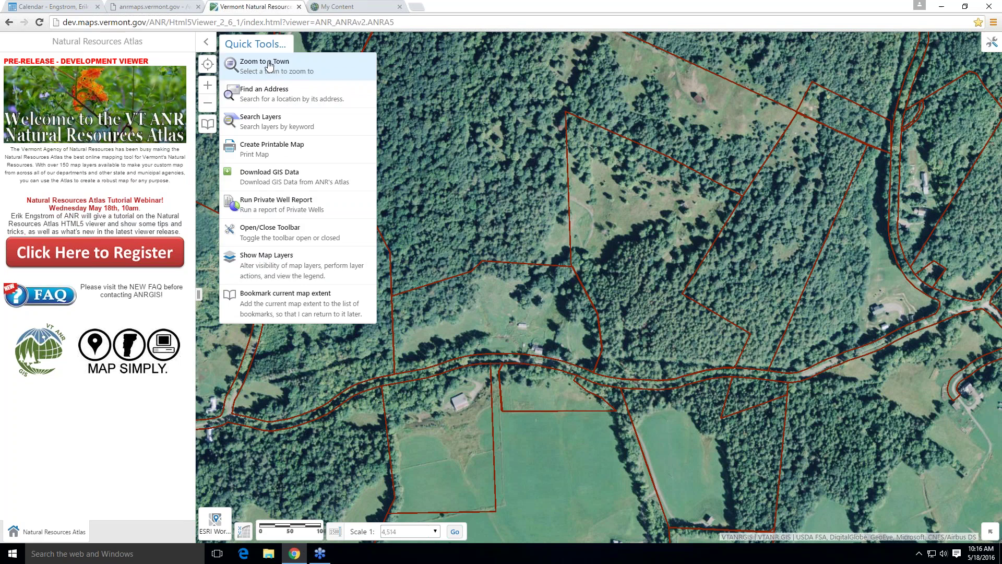
{"action": "left_click", "coordinate": [322, 270]}
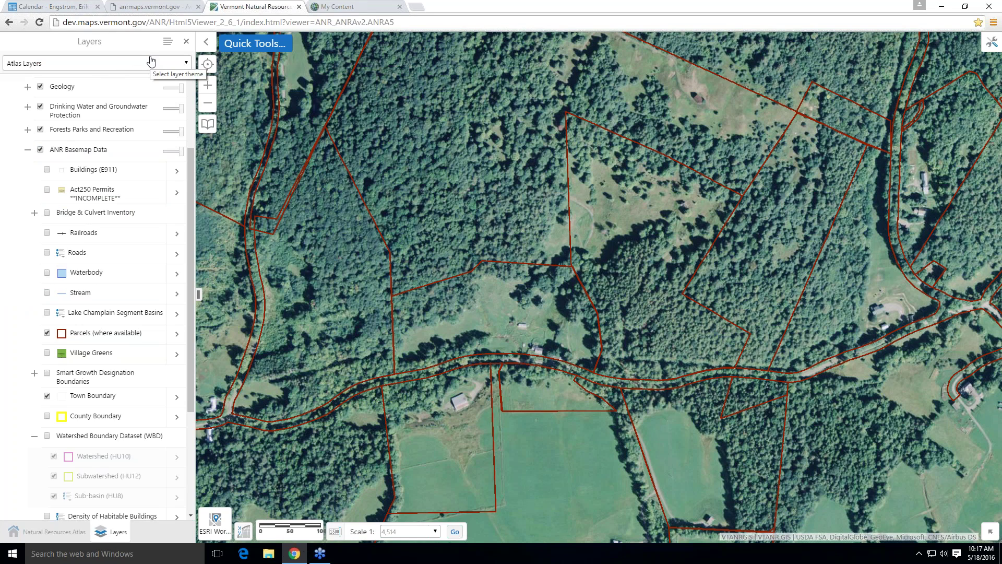
Switch the layer theme to Water Wells and back to Atlas Layers, and view the upper layer groups.
{"action": "left_click", "coordinate": [186, 64]}
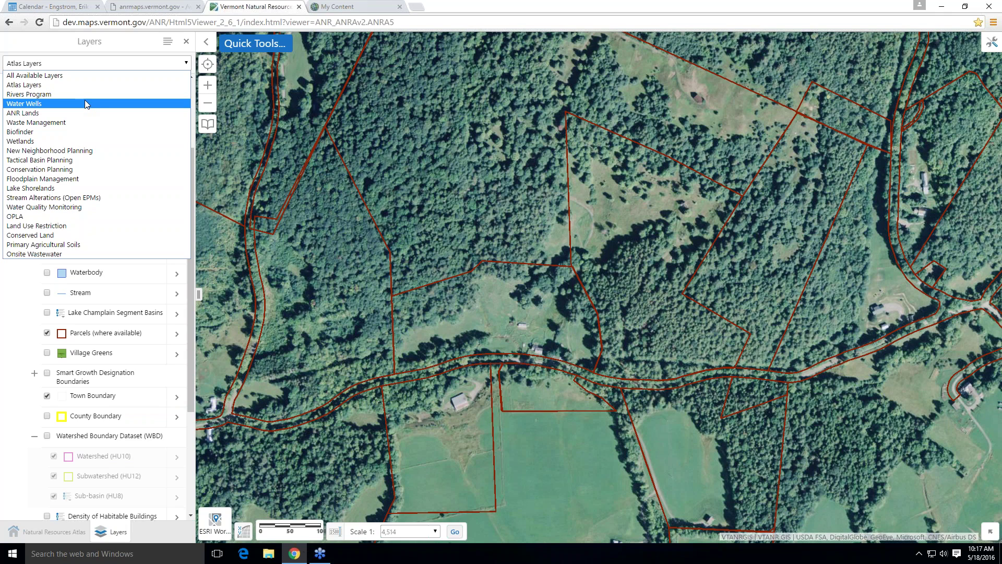
{"action": "key", "text": "Return"}
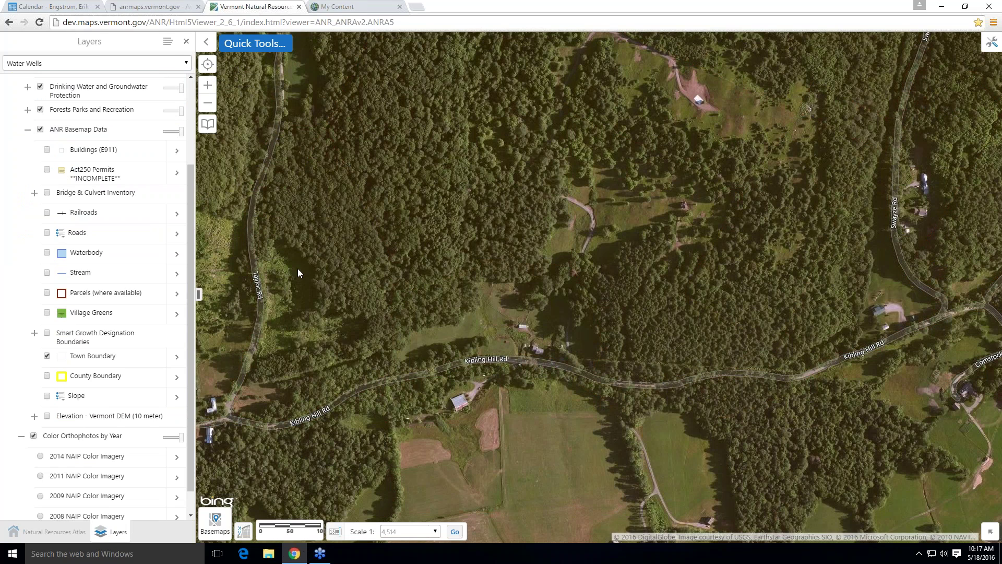
{"action": "left_click", "coordinate": [185, 63]}
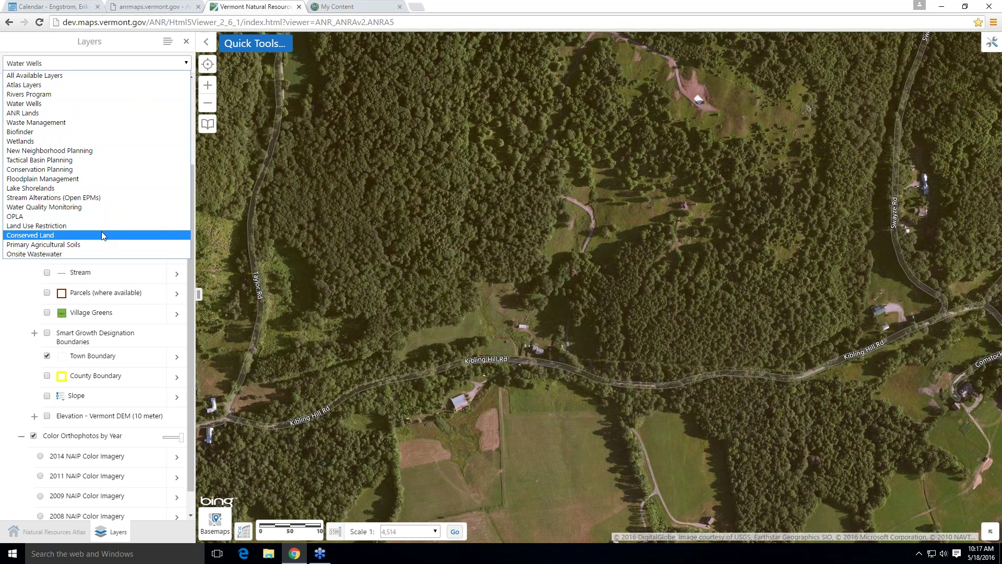
{"action": "left_click", "coordinate": [42, 87]}
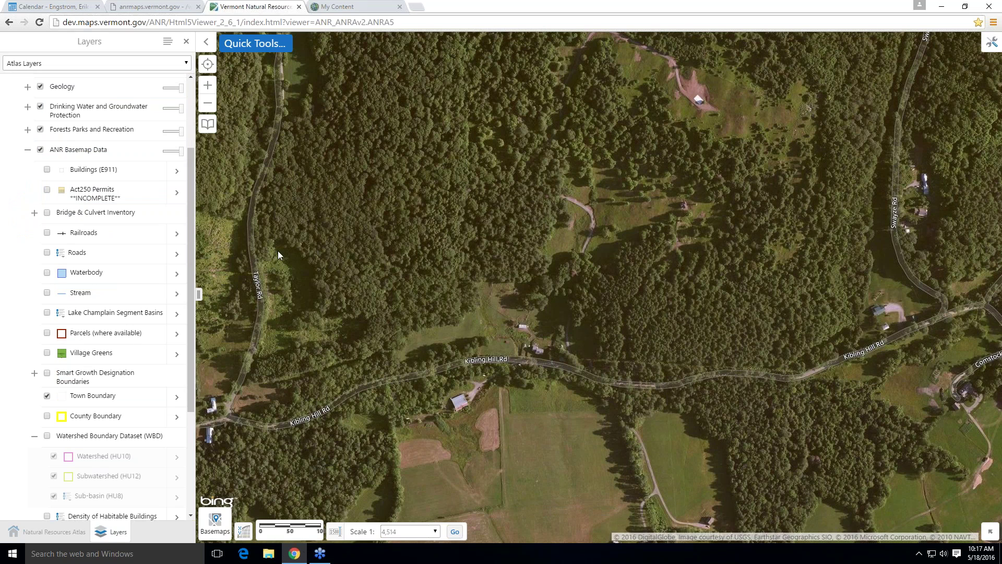
{"action": "left_click_drag", "start_coordinate": [191, 157], "coordinate": [205, 97]}
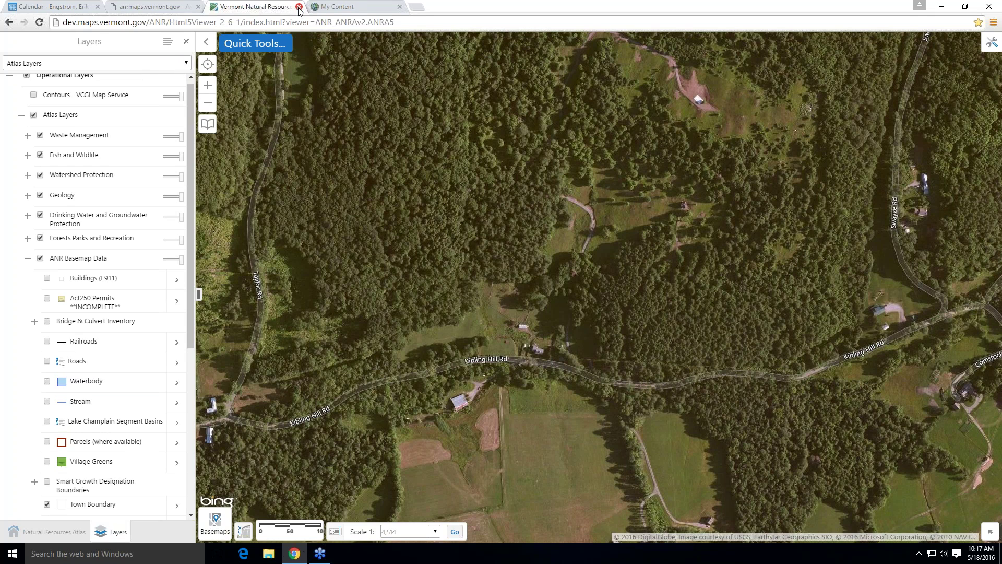
Start zooming to a town and search the town names for "Hin" and "willis", clearing each entry.
{"action": "left_click", "coordinate": [252, 44]}
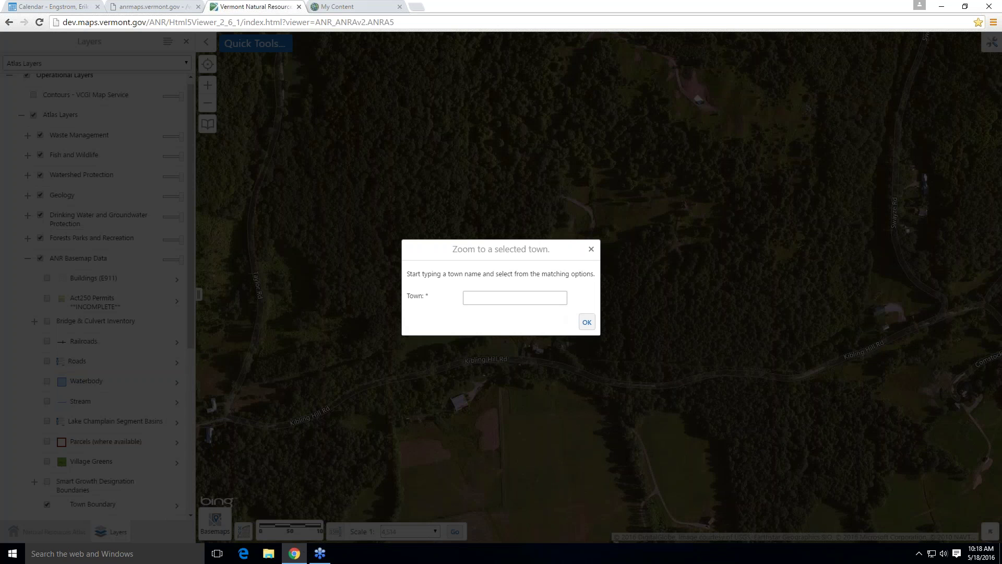
{"action": "type", "text": "Hin"}
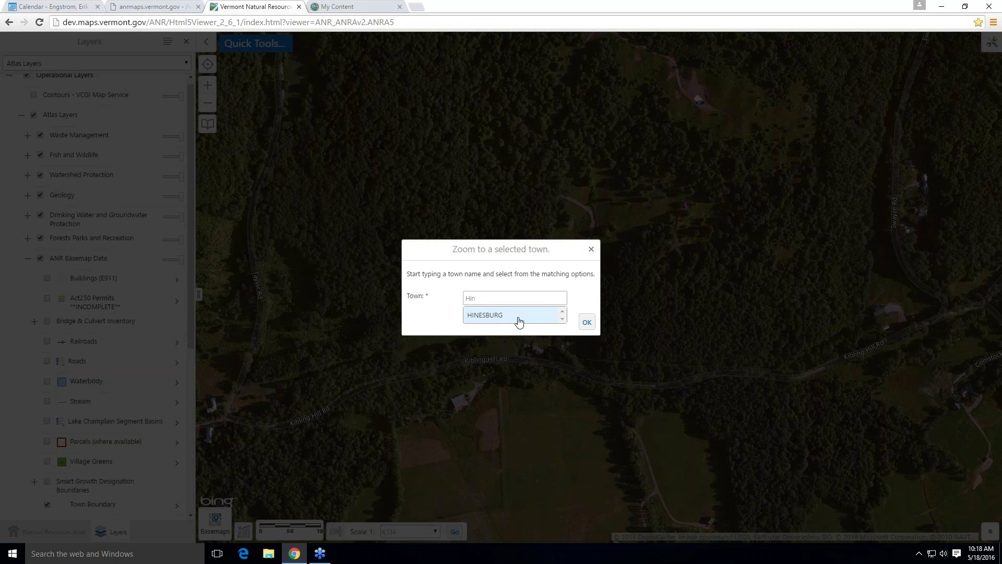
{"action": "key", "text": "BackSpace"}
{"action": "key", "text": "BackSpace"}
{"action": "key", "text": "BackSpace"}
{"action": "type", "text": "Wil"}
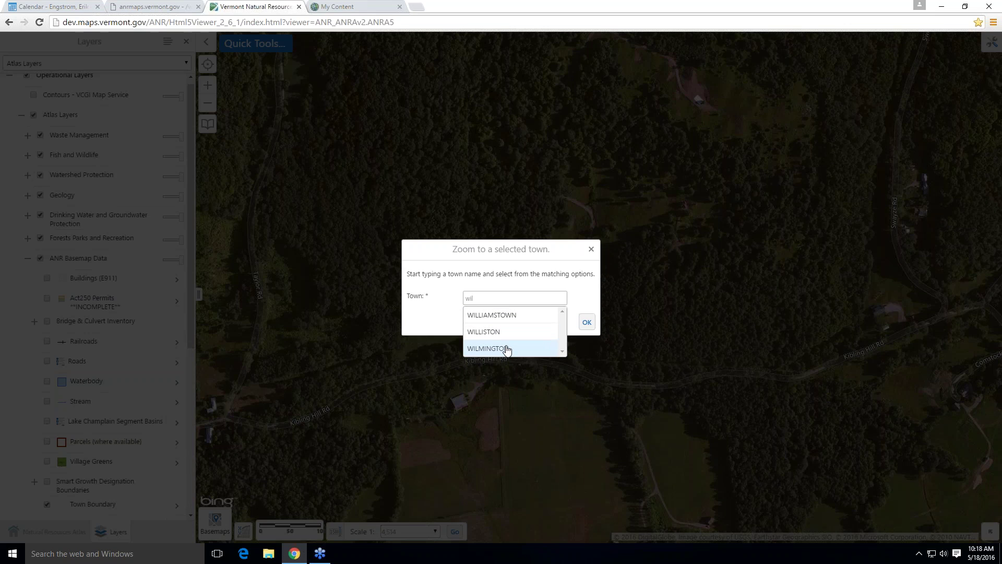
{"action": "type", "text": "lis"}
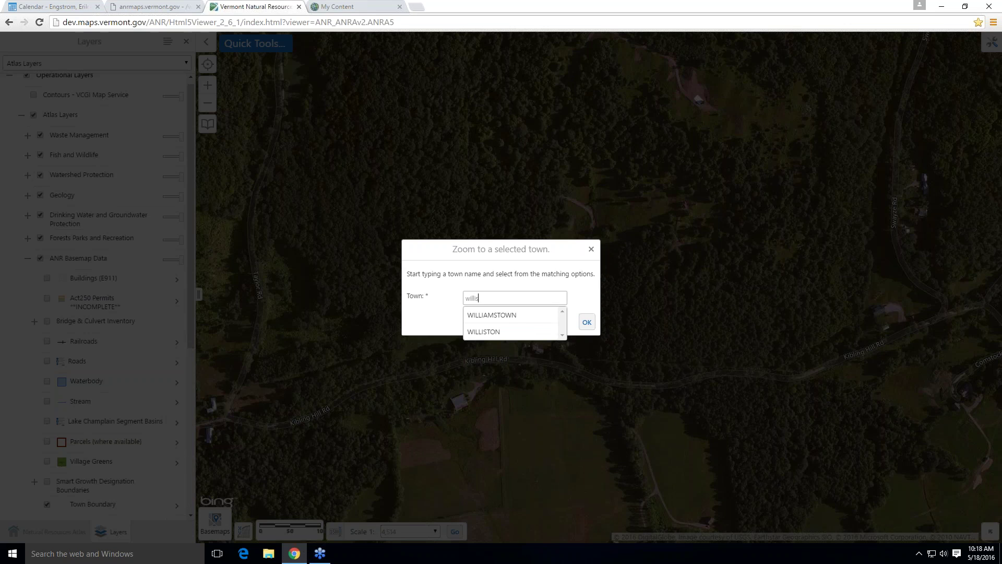
{"action": "key", "text": "BackSpace"}
{"action": "key", "text": "BackSpace"}
{"action": "key", "text": "BackSpace"}
{"action": "key", "text": "BackSpace"}
{"action": "key", "text": "BackSpace"}
{"action": "key", "text": "BackSpace"}
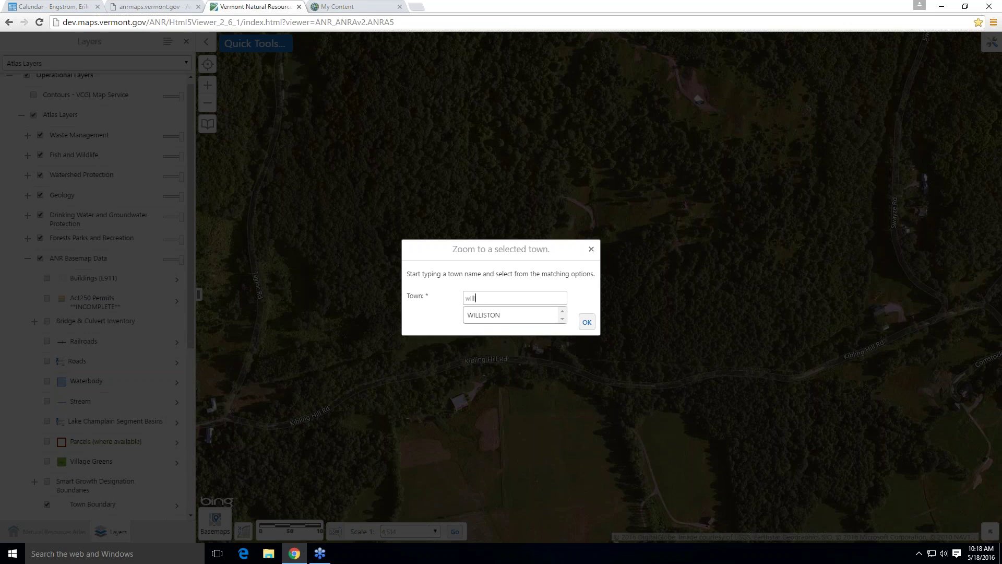
Zoom the map to the town of Hinesburg.
{"action": "type", "text": "Hinesbu"}
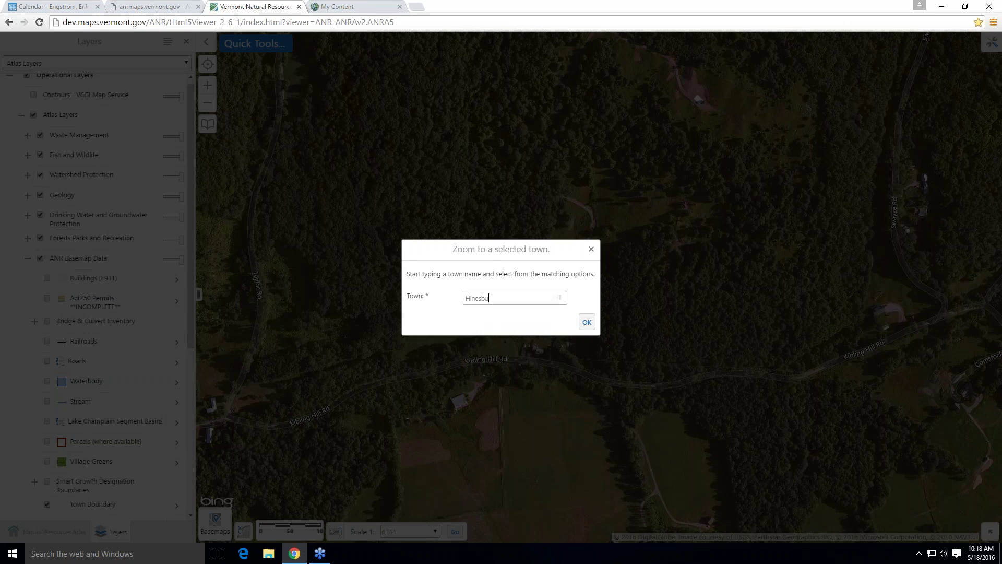
{"action": "left_click", "coordinate": [501, 316]}
{"action": "left_click", "coordinate": [587, 323]}
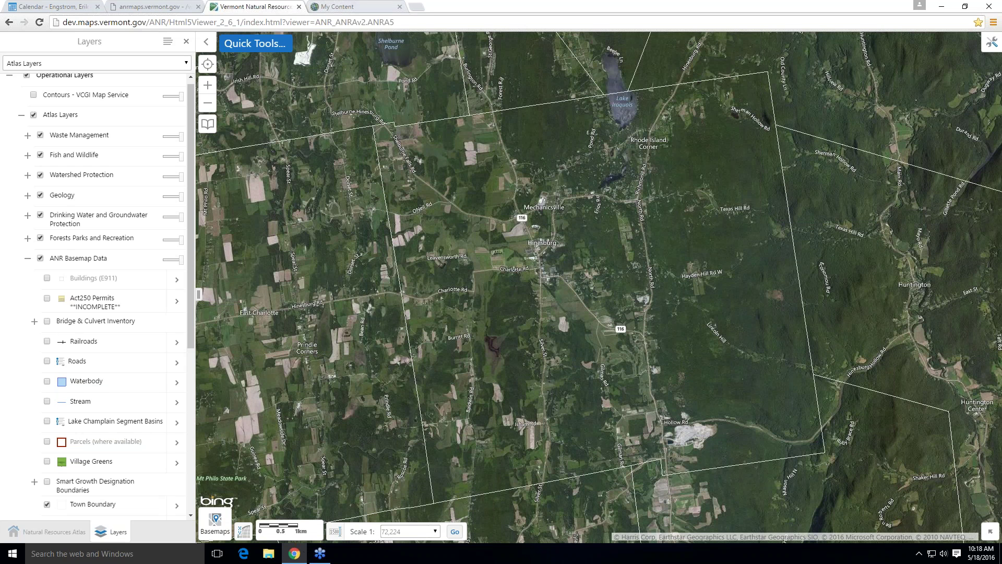
Review the available quick tools and open the viewer's toolbar from them.
{"action": "left_click", "coordinate": [275, 46]}
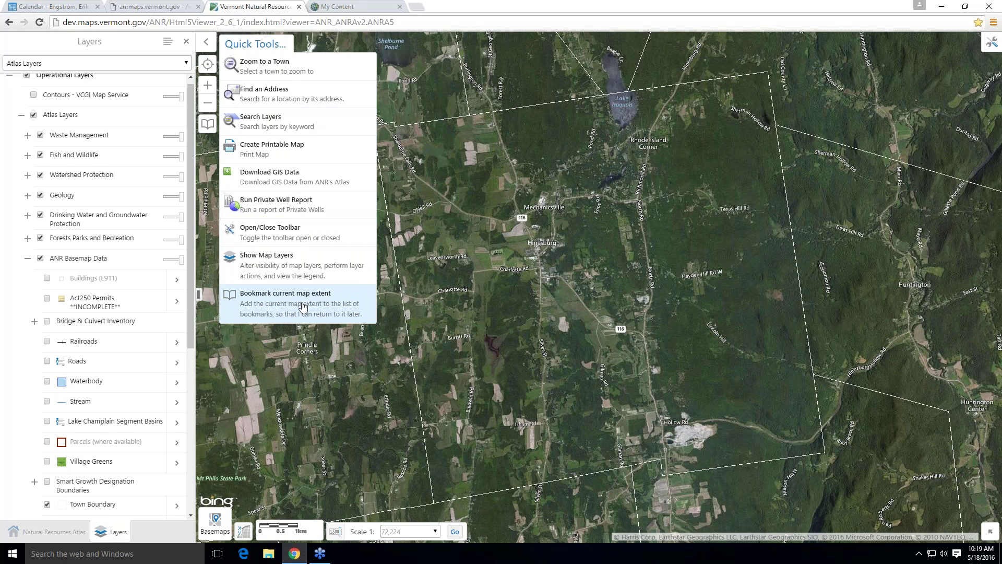
{"action": "left_click", "coordinate": [261, 45]}
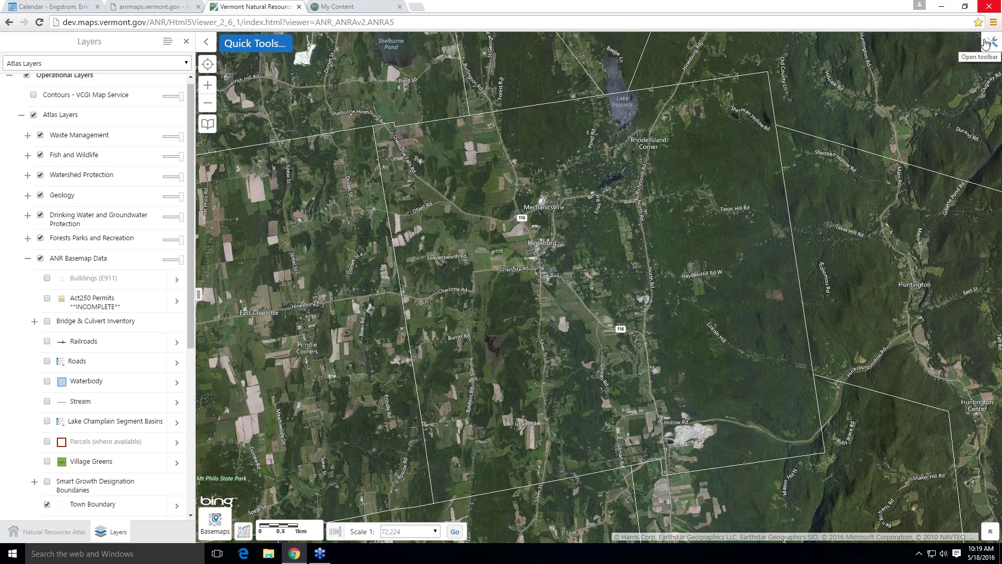
{"action": "left_click", "coordinate": [248, 44]}
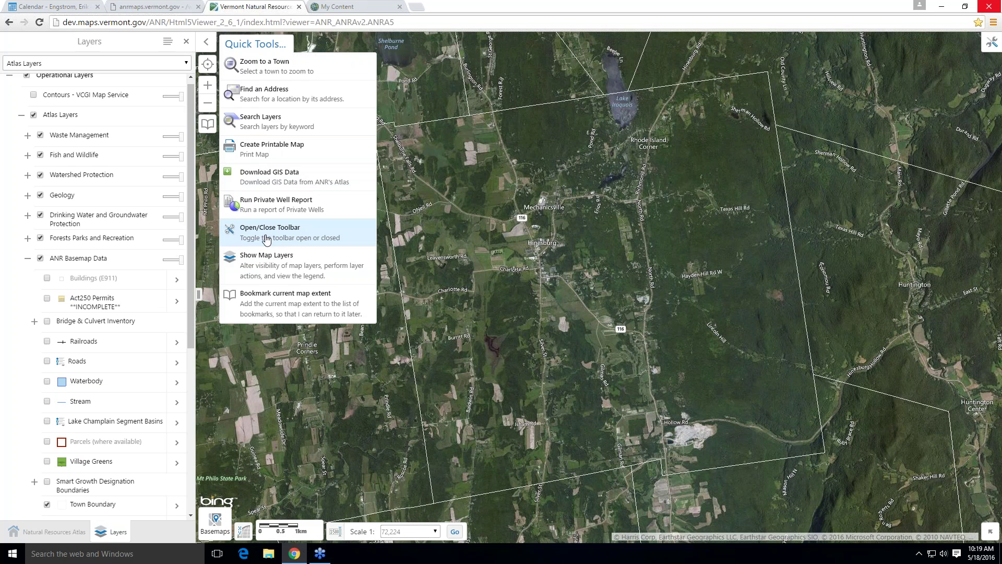
{"action": "left_click", "coordinate": [317, 239]}
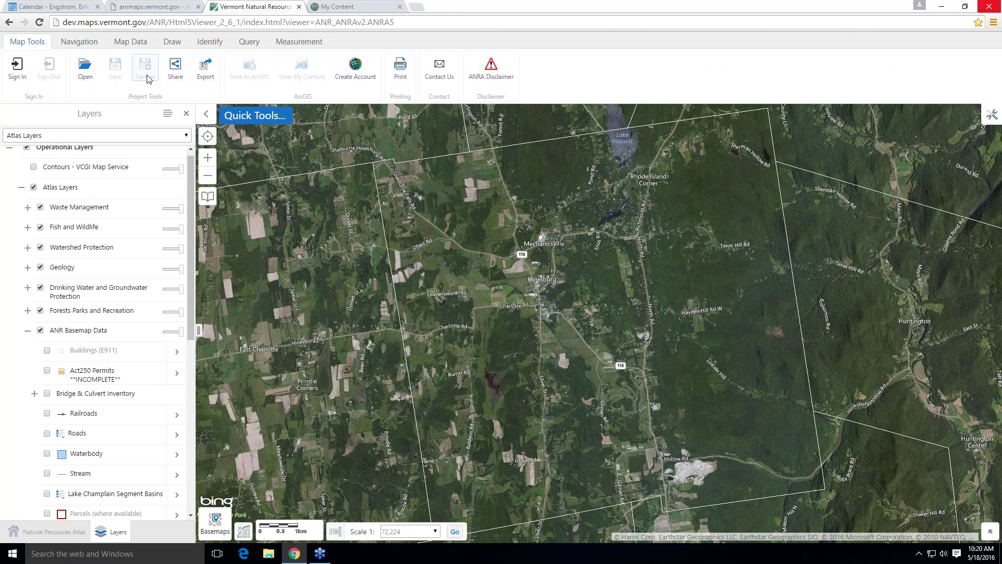
View the ArcGIS account creation page, allowing the arcgis.com content to load, and return to the Atlas viewer.
{"action": "left_click", "coordinate": [358, 67]}
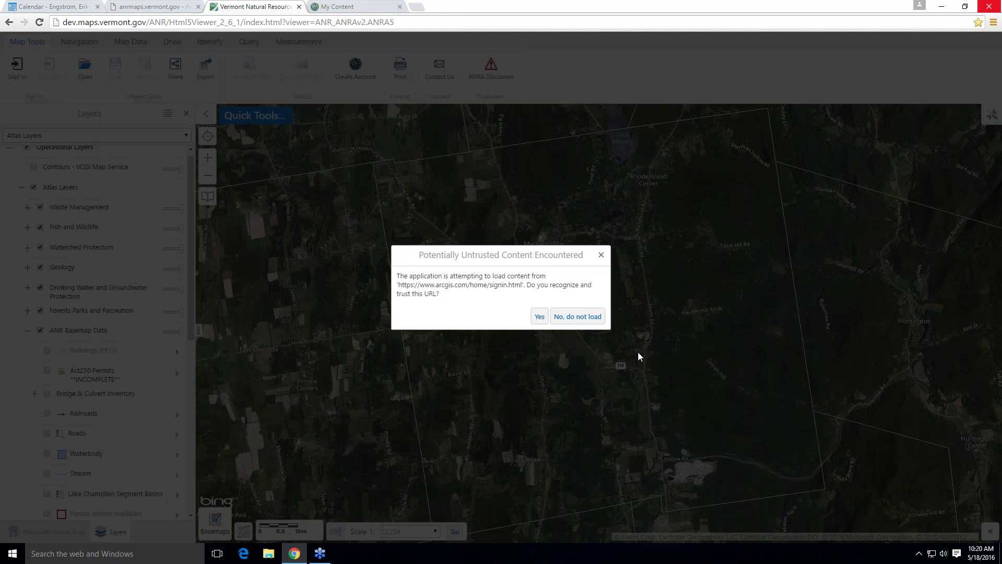
{"action": "left_click", "coordinate": [540, 316]}
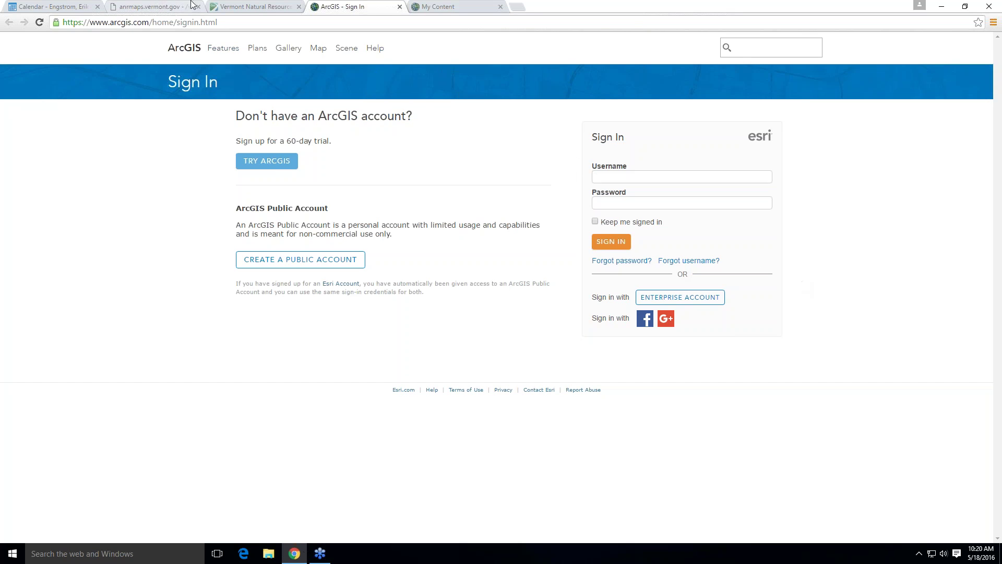
{"action": "left_click", "coordinate": [250, 6]}
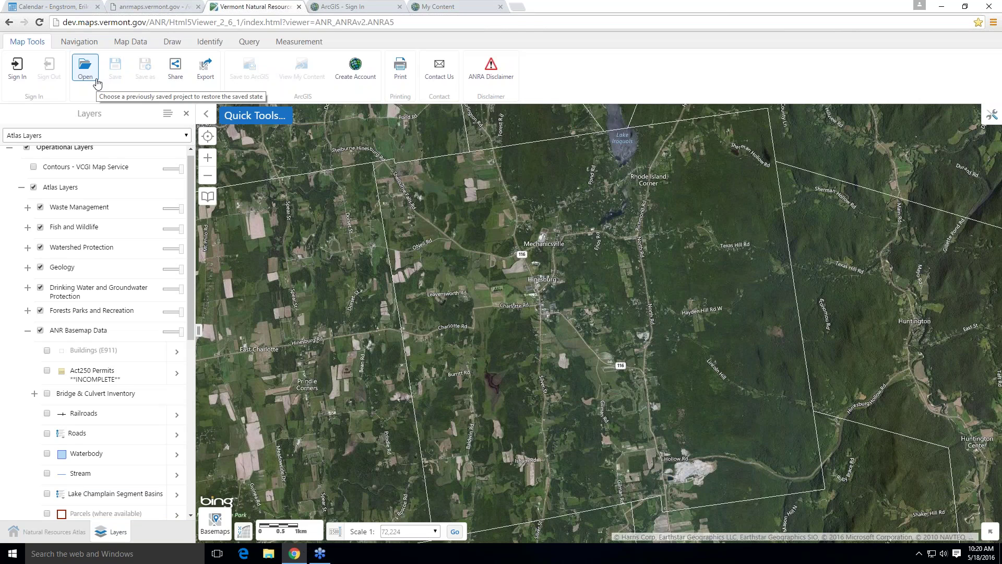
Try to sign in to the viewer through ArcGIS Online, entering the account's username and password.
{"action": "left_click", "coordinate": [18, 65]}
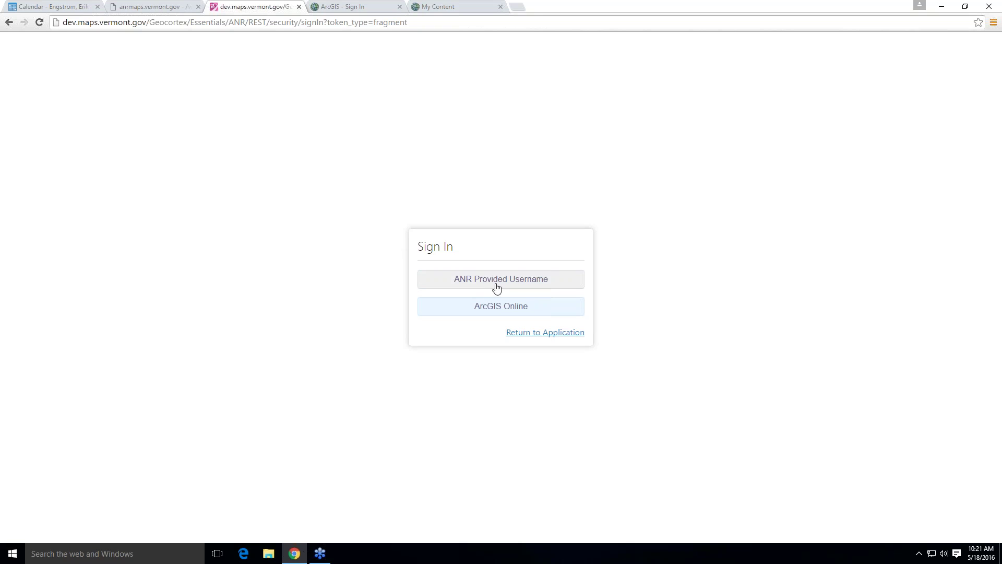
{"action": "left_click", "coordinate": [530, 312]}
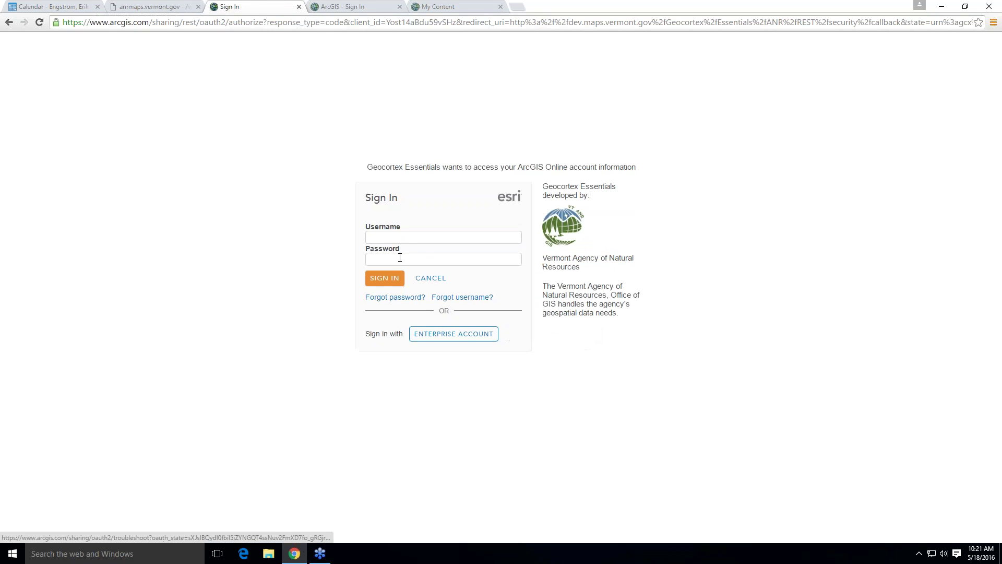
{"action": "left_click", "coordinate": [406, 238]}
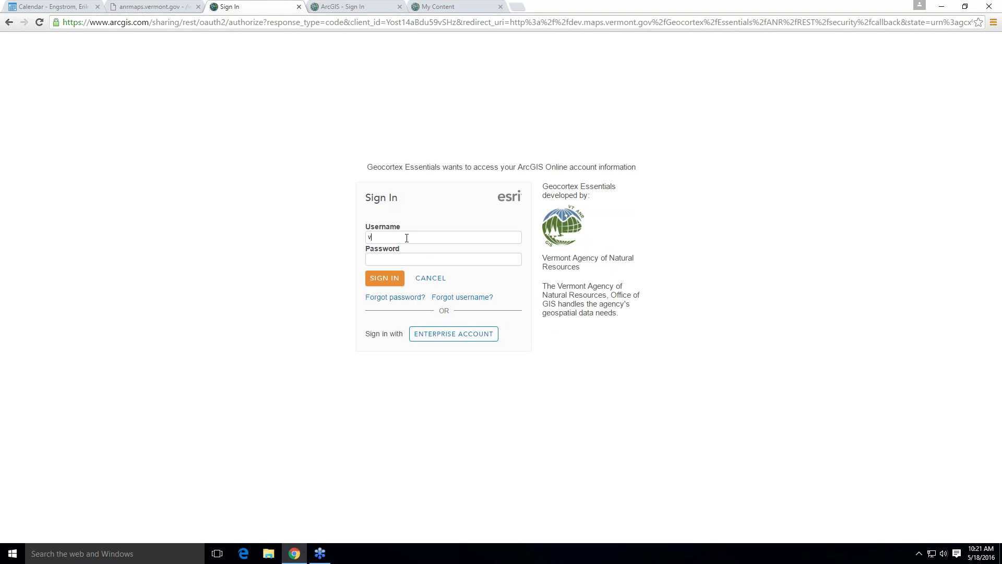
{"action": "type", "text": "vtn"}
{"action": "key", "text": "BackSpace"}
{"action": "type", "text": "anrgis"}
{"action": "key", "text": "BackSpace"}
{"action": "key", "text": "BackSpace"}
{"action": "key", "text": "BackSpace"}
{"action": "type", "text": "••••••••••"}
{"action": "left_click", "coordinate": [387, 279]}
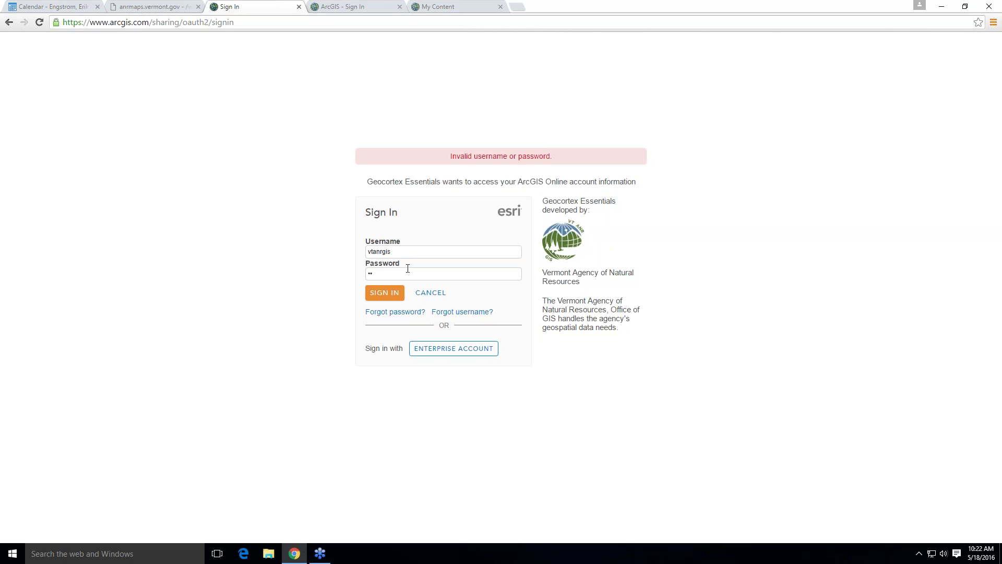
Sign in to ArcGIS Online by re-entering the account password, and decline to save the password in the browser.
{"action": "type", "text": "••"}
{"action": "key", "text": "Return"}
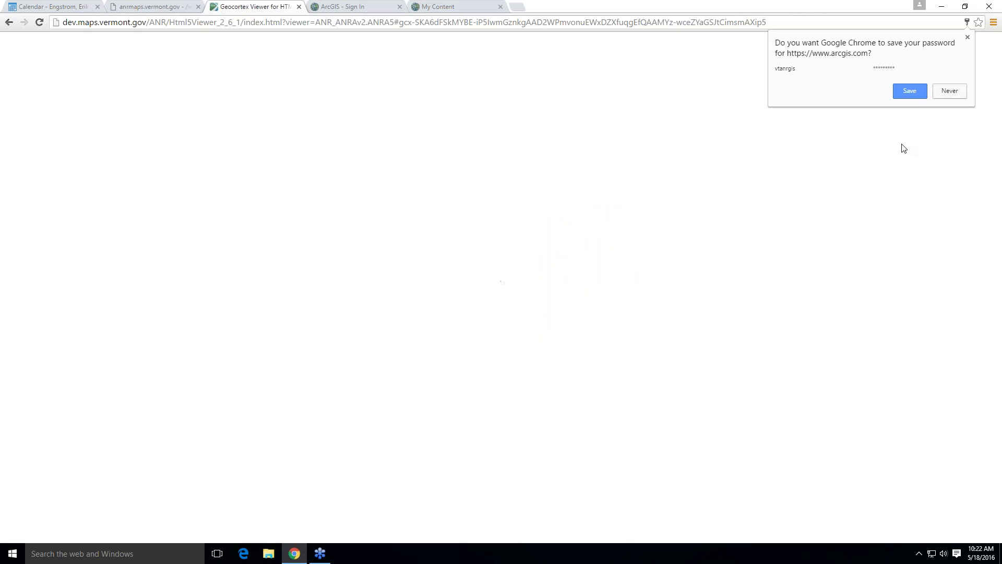
{"action": "left_click", "coordinate": [964, 92]}
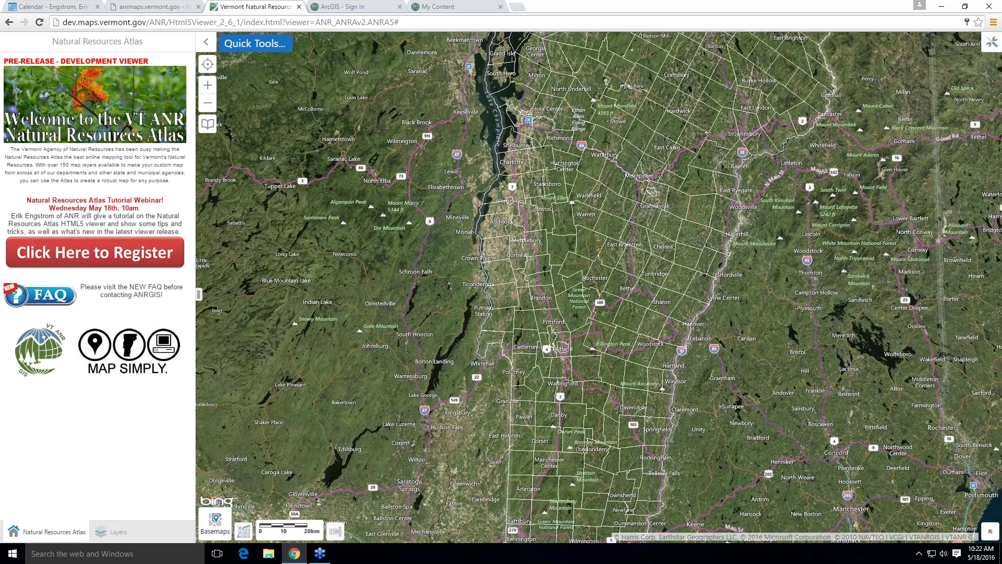
Zoom the map to the town of Hinesburg.
{"action": "type", "text": "Hinesbu"}
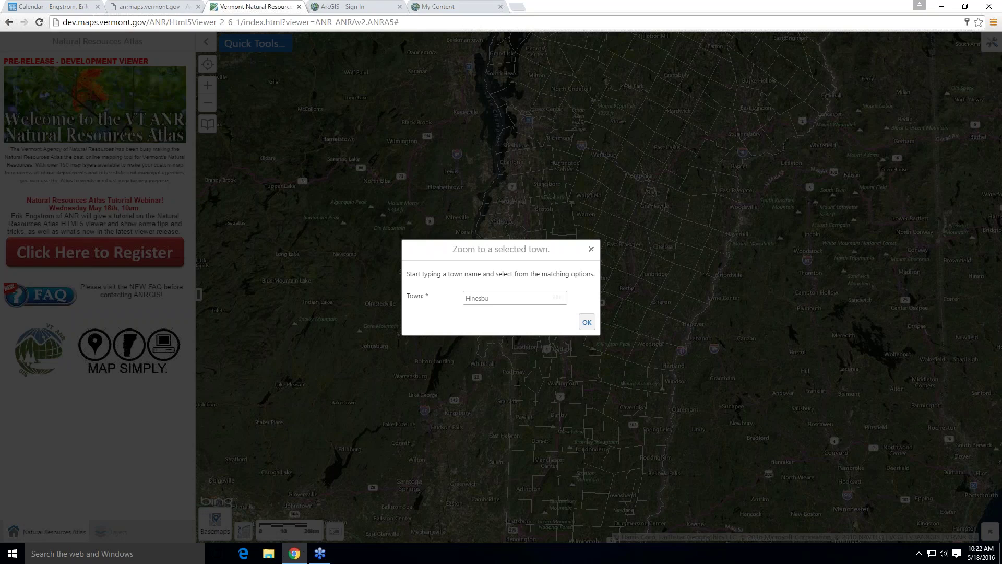
{"action": "left_click", "coordinate": [549, 317]}
{"action": "left_click", "coordinate": [587, 322]}
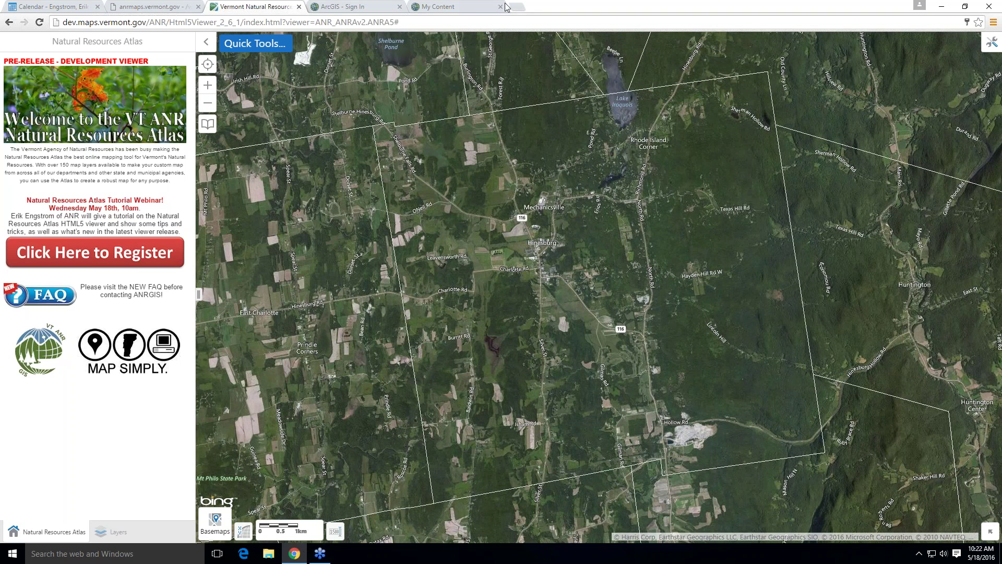
Open the viewer's toolbar from the quick tools and view the options for sharing the project.
{"action": "left_click", "coordinate": [260, 48]}
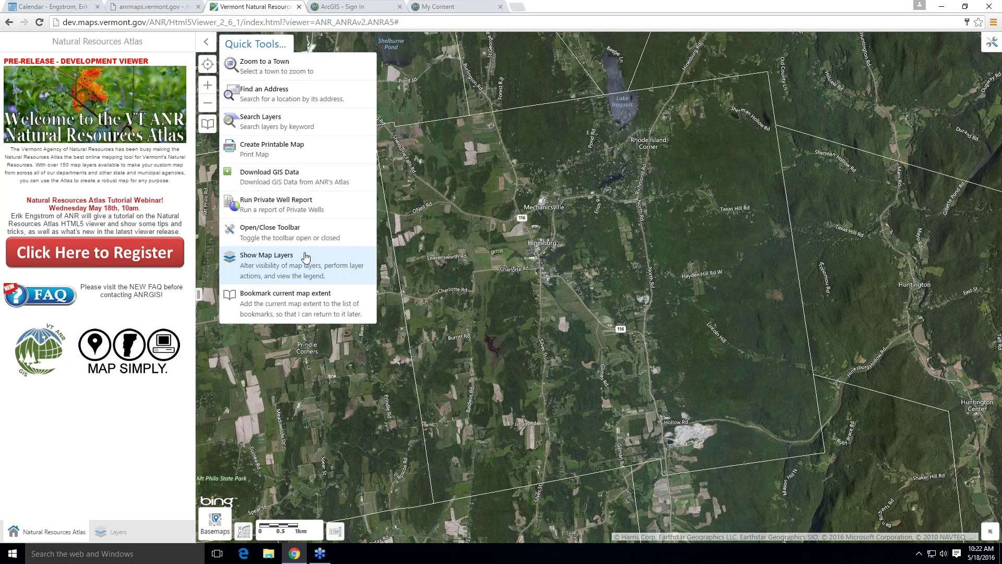
{"action": "left_click", "coordinate": [327, 232]}
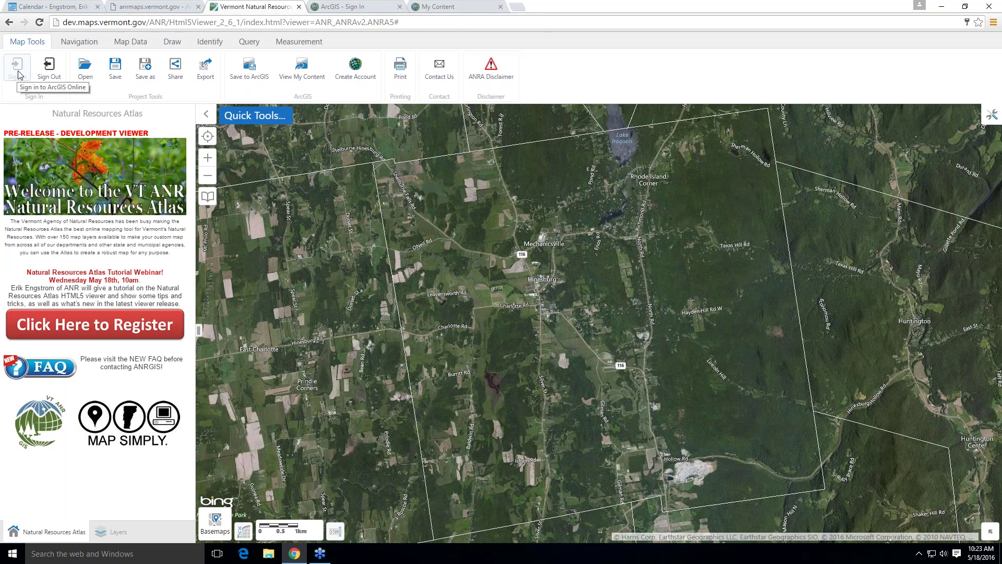
{"action": "left_click", "coordinate": [143, 64]}
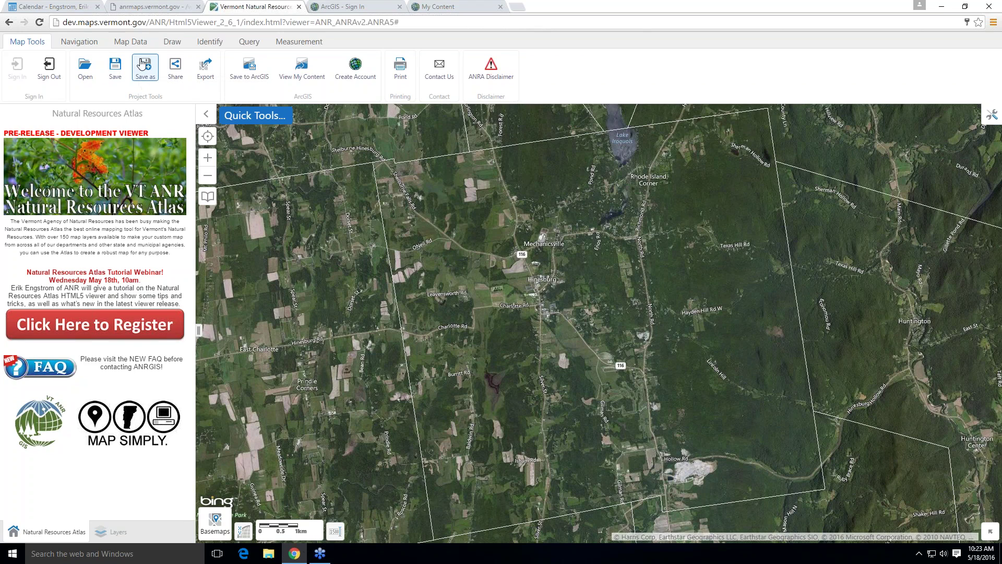
{"action": "left_click", "coordinate": [176, 64]}
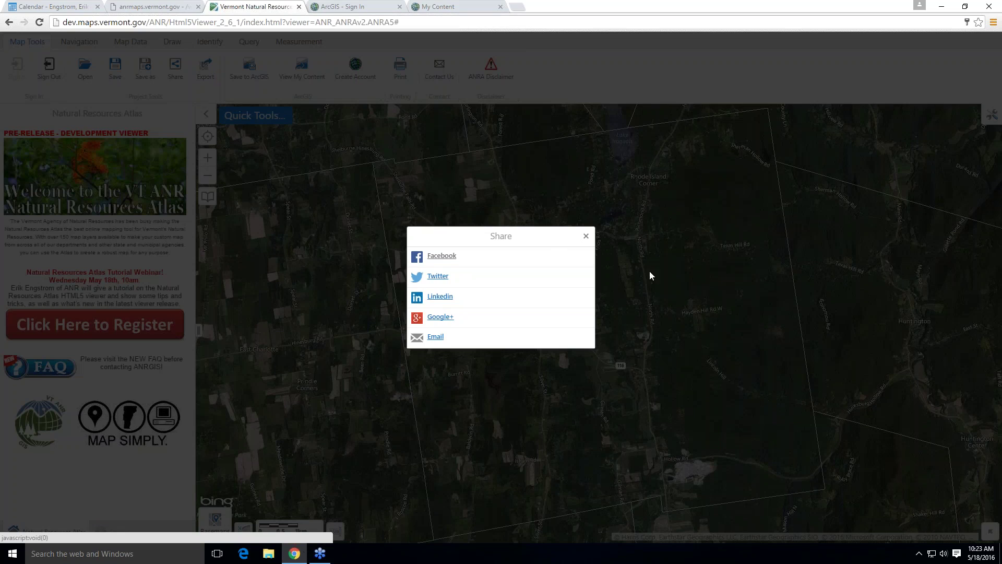
{"action": "left_click", "coordinate": [585, 237]}
View the image formats for exporting the map and the Vermont ANR GIS contact form, without exporting or submitting anything.
{"action": "left_click", "coordinate": [199, 67]}
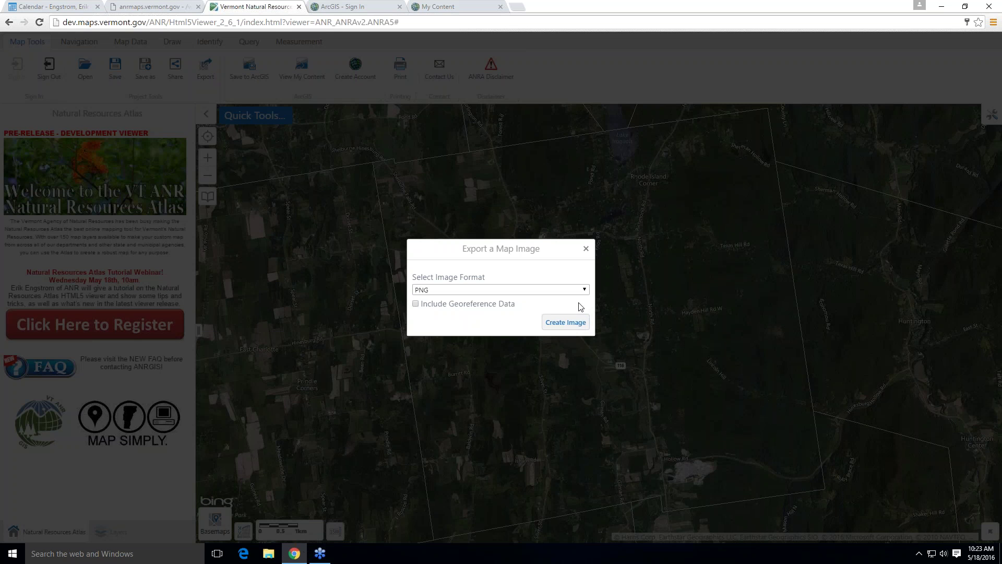
{"action": "left_click", "coordinate": [571, 292]}
{"action": "left_click", "coordinate": [571, 291]}
{"action": "left_click", "coordinate": [587, 249]}
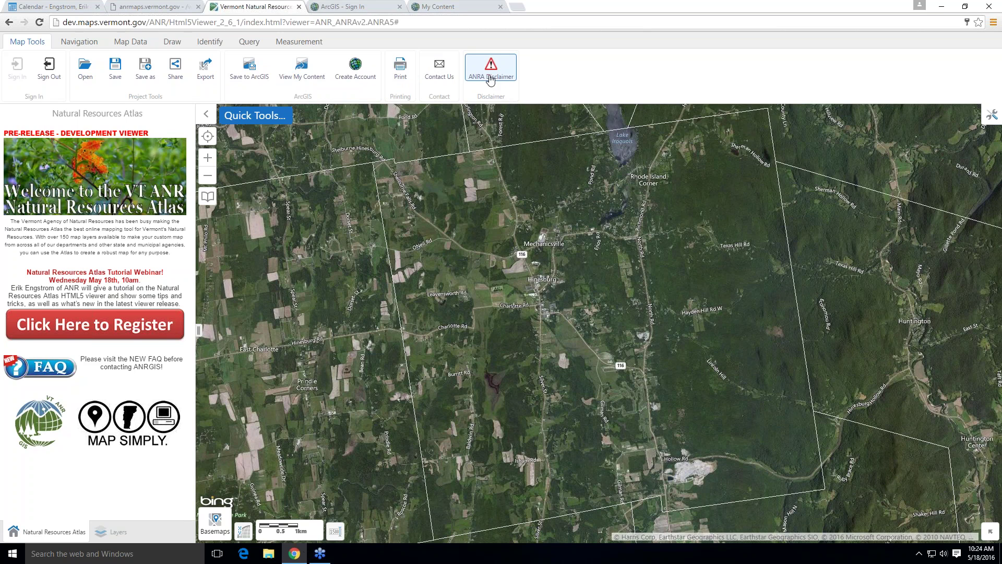
{"action": "left_click", "coordinate": [432, 68]}
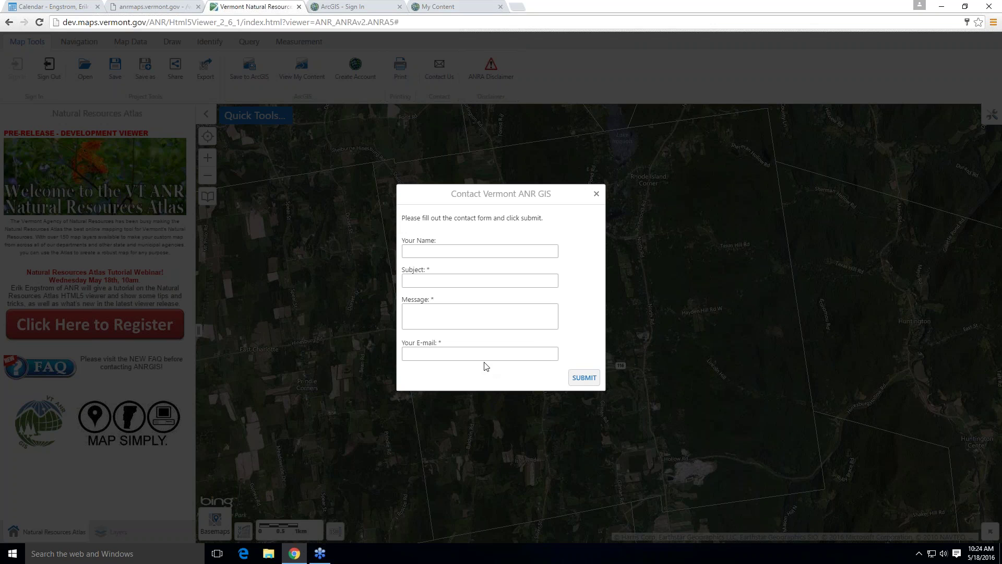
{"action": "left_click", "coordinate": [596, 194]}
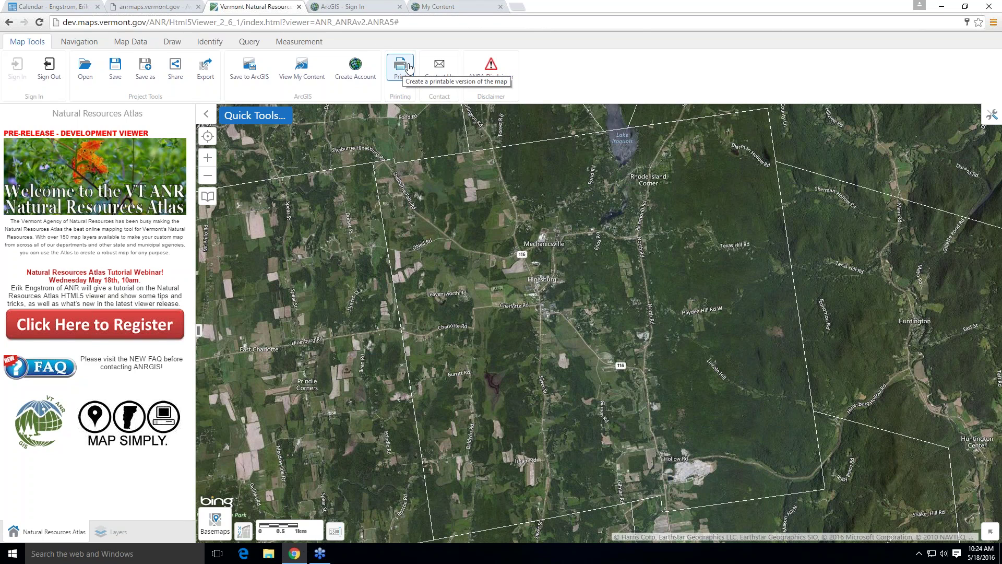
Review the navigation tools by zooming in southeast of Hinesburg village and returning to the previous extent.
{"action": "left_click", "coordinate": [80, 47]}
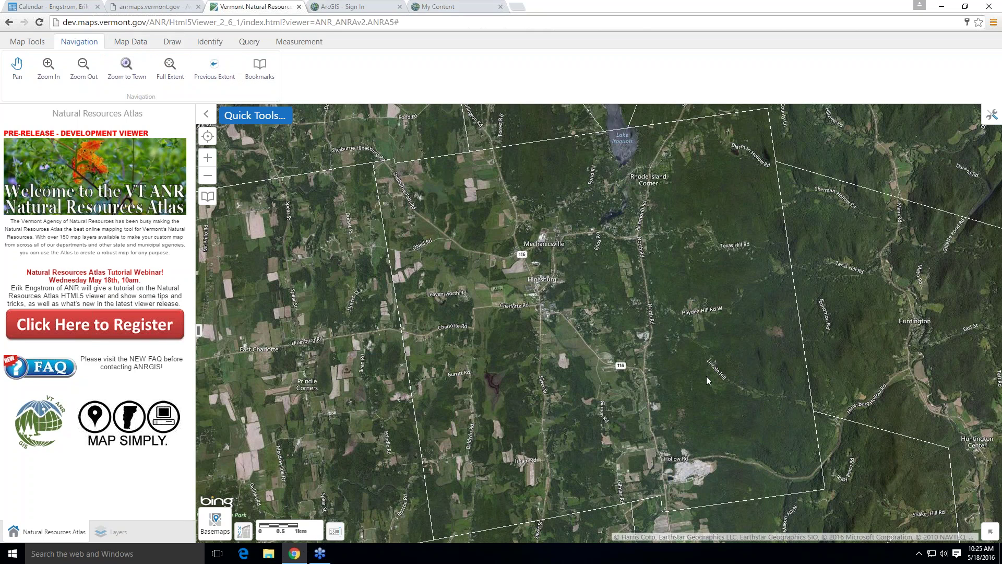
{"action": "scroll", "coordinate": [647, 370], "scroll_direction": "up", "scroll_amount": 1}
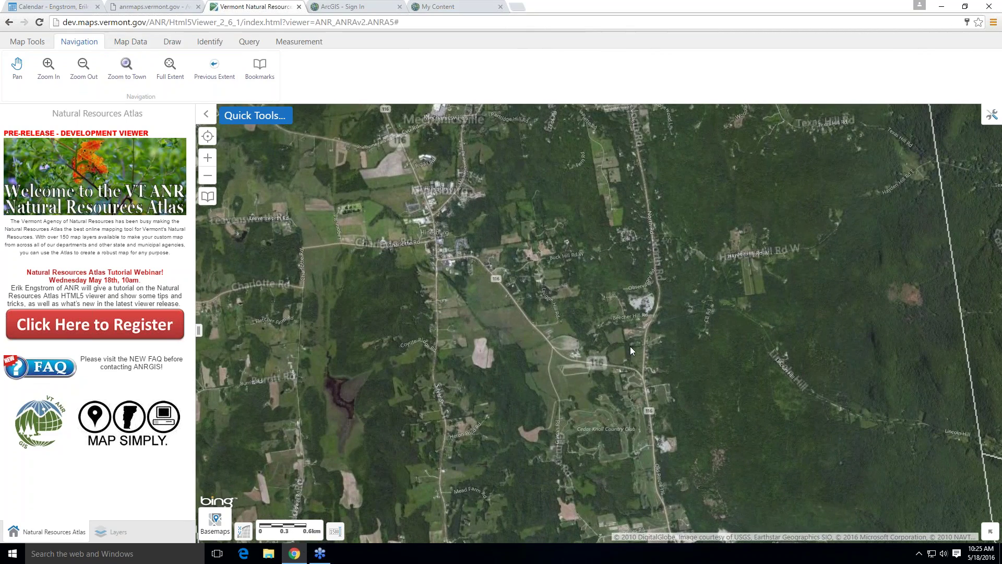
{"action": "left_click", "coordinate": [214, 67]}
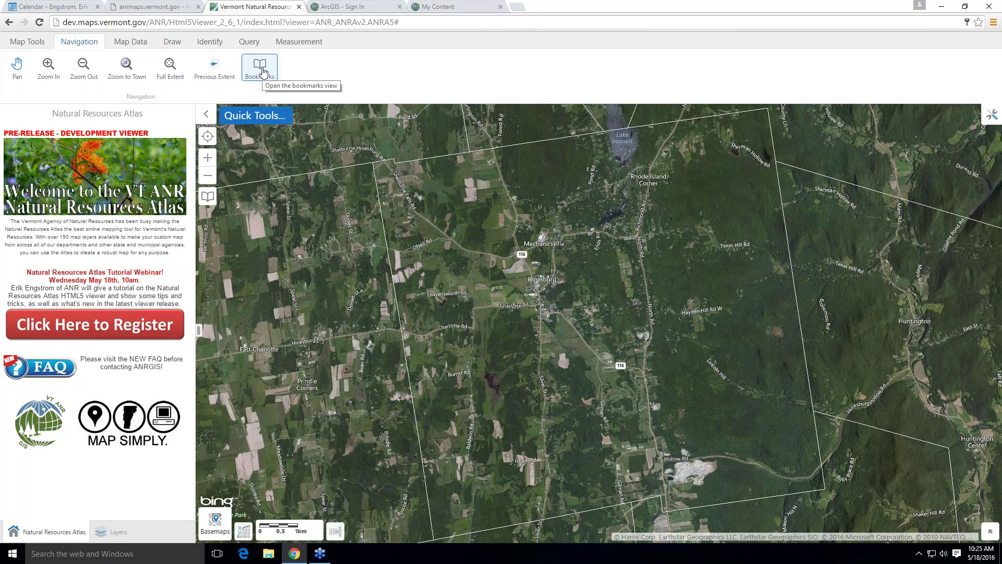
Show the map layers list and display the 2009 color orthophoto on the map.
{"action": "left_click", "coordinate": [123, 44]}
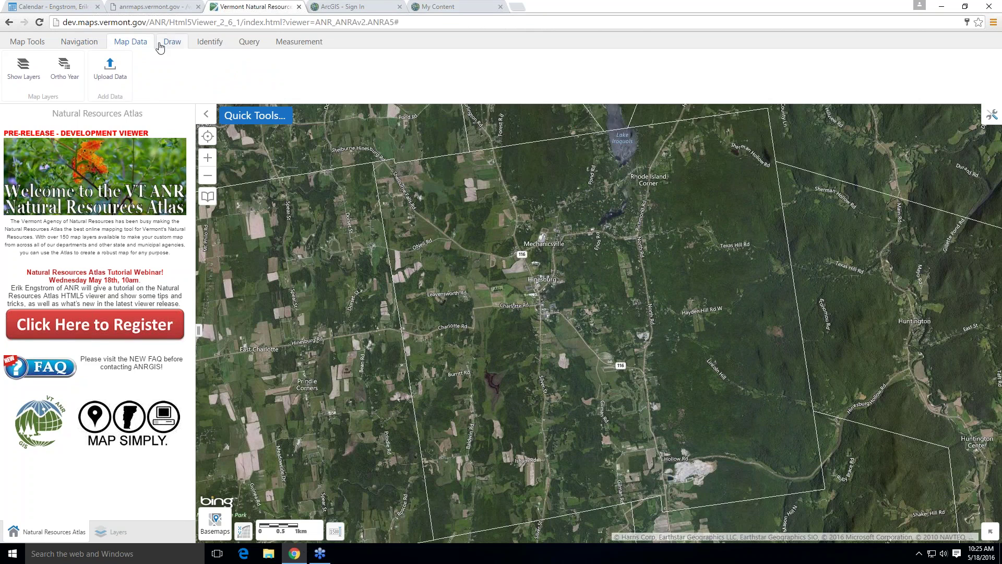
{"action": "left_click", "coordinate": [23, 70]}
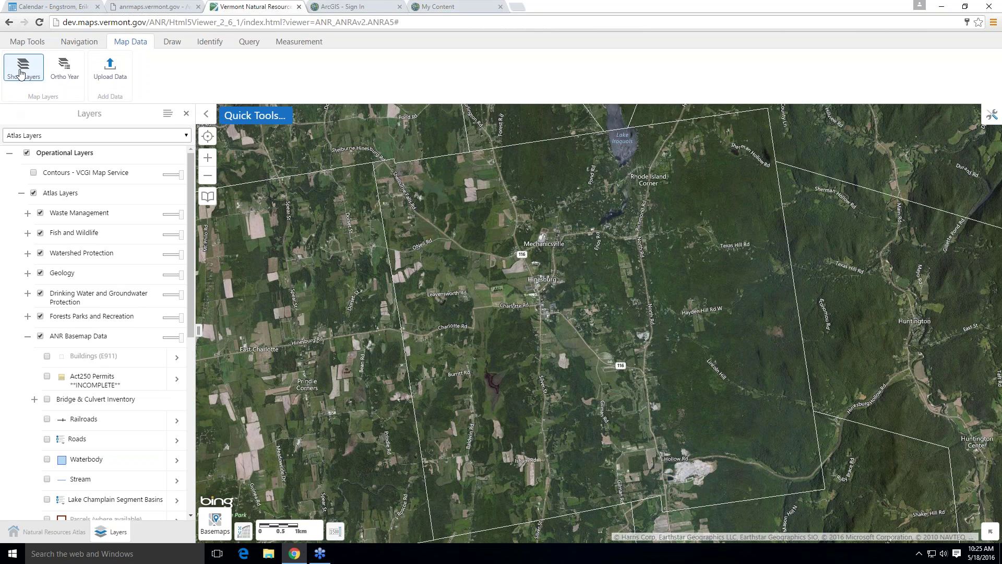
{"action": "left_click", "coordinate": [63, 67]}
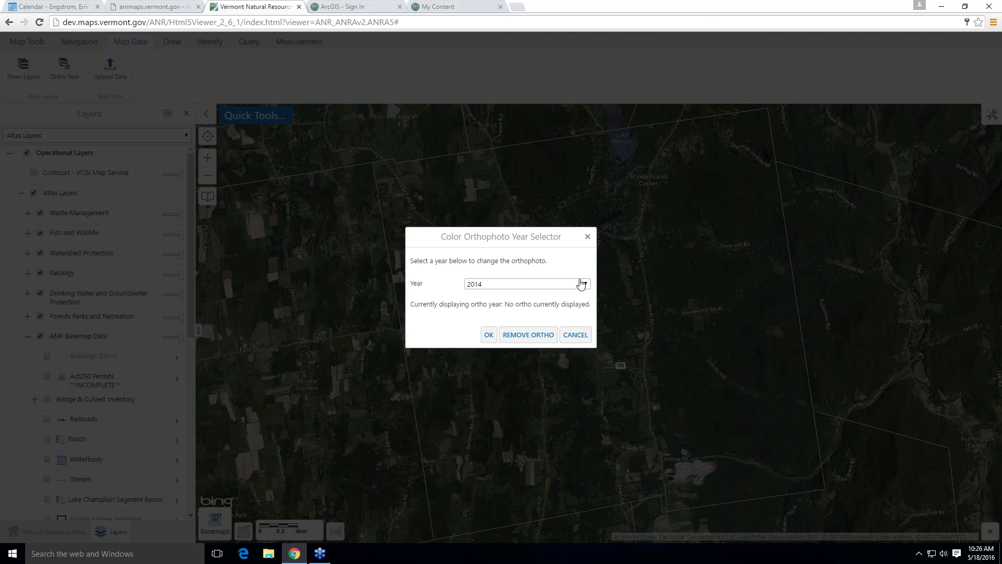
{"action": "left_click", "coordinate": [587, 286]}
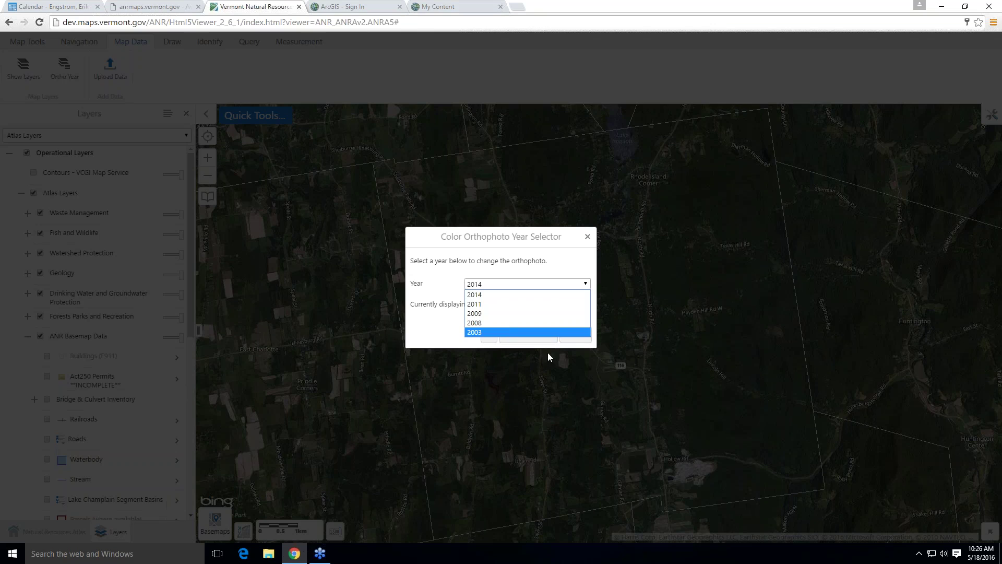
{"action": "left_click", "coordinate": [518, 314]}
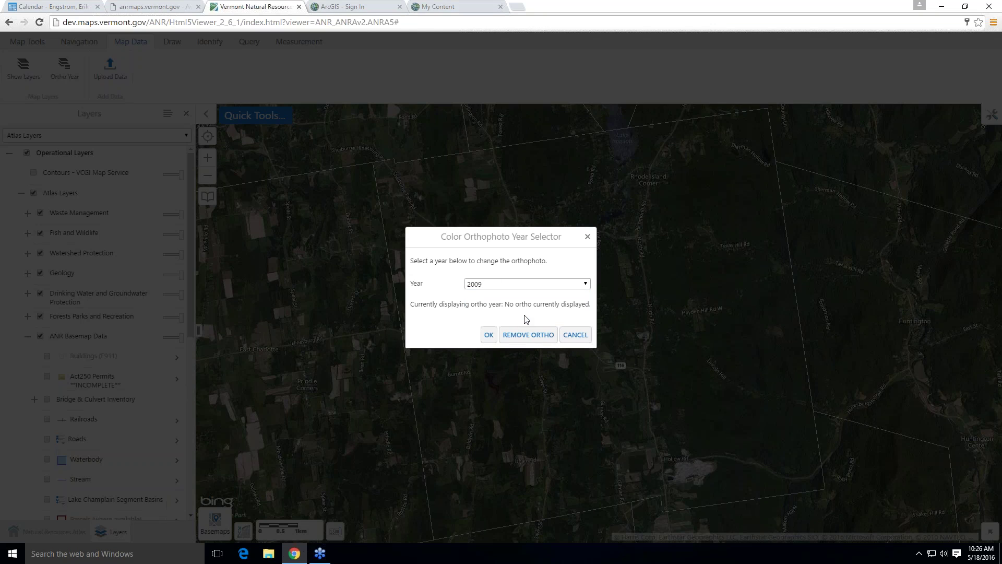
{"action": "left_click", "coordinate": [489, 336]}
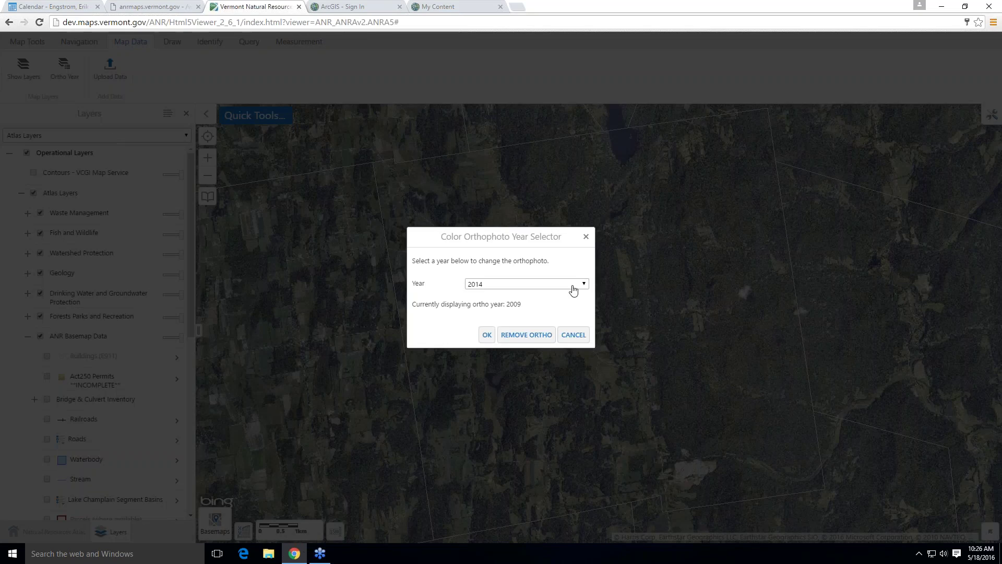
Change the color orthophoto year to 2003 and examine the imagery around Hinesburg village up close.
{"action": "left_click", "coordinate": [573, 285]}
{"action": "left_click", "coordinate": [522, 312]}
{"action": "left_click", "coordinate": [487, 336]}
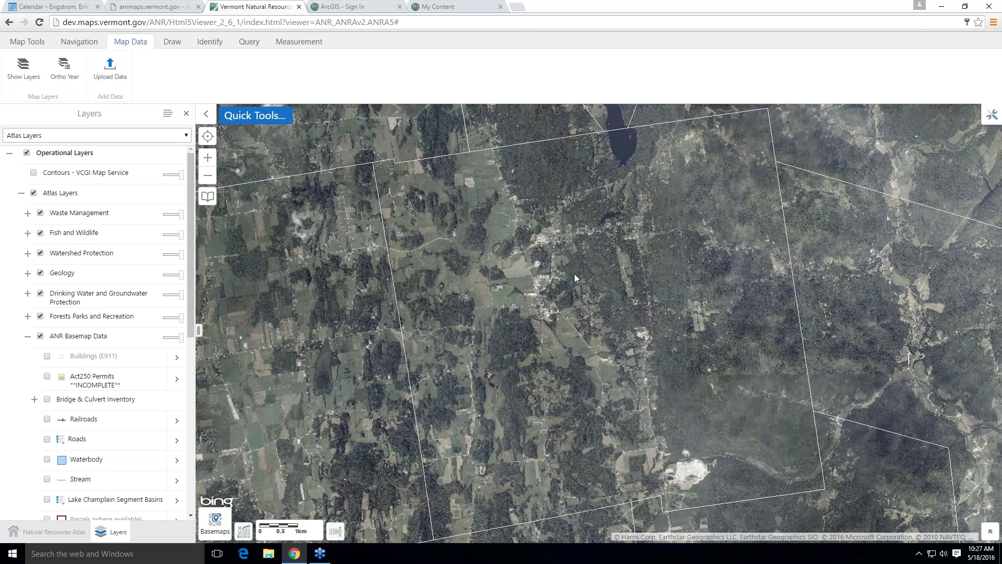
{"action": "left_click_drag", "start_coordinate": [479, 233], "coordinate": [578, 332]}
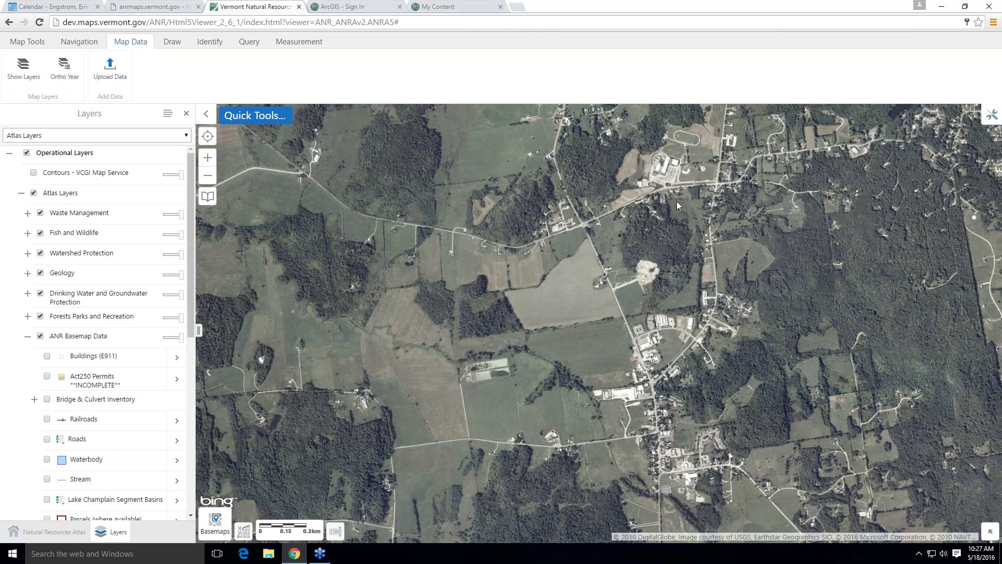
{"action": "left_click_drag", "start_coordinate": [667, 206], "coordinate": [607, 288]}
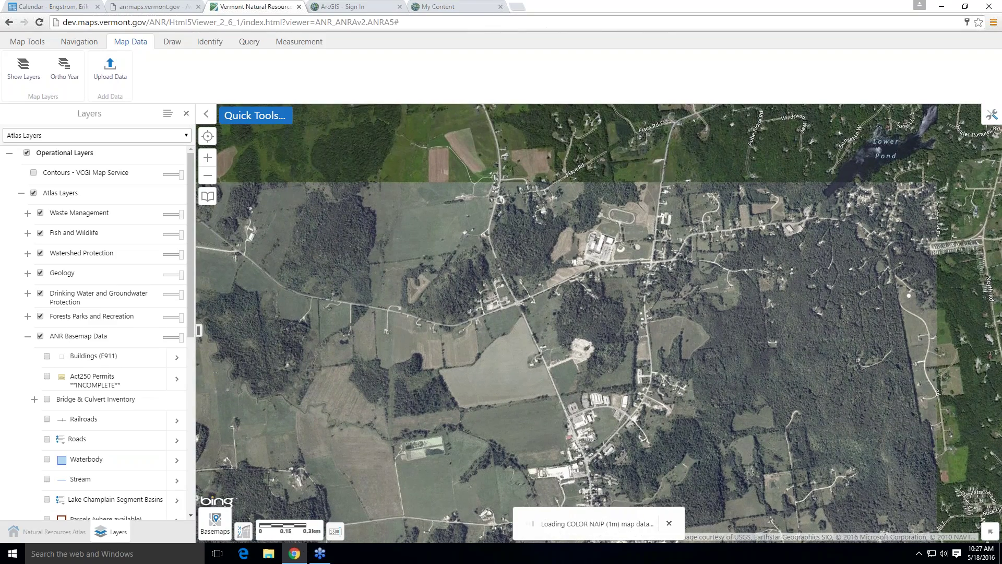
{"action": "left_click_drag", "start_coordinate": [564, 385], "coordinate": [591, 210]}
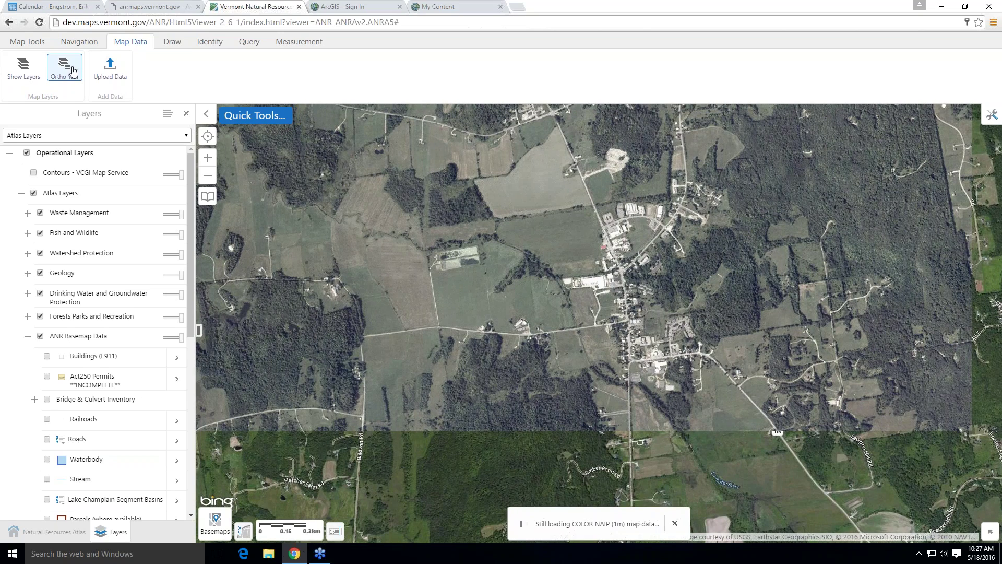
Compare with the 2014 color orthophoto and remove the orthophoto from the map.
{"action": "left_click", "coordinate": [74, 71]}
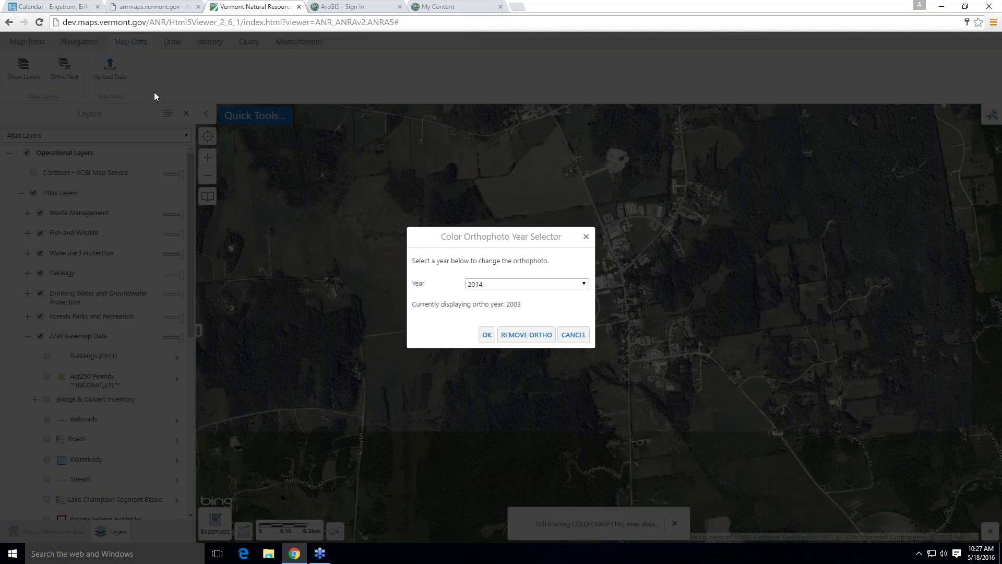
{"action": "left_click", "coordinate": [486, 335]}
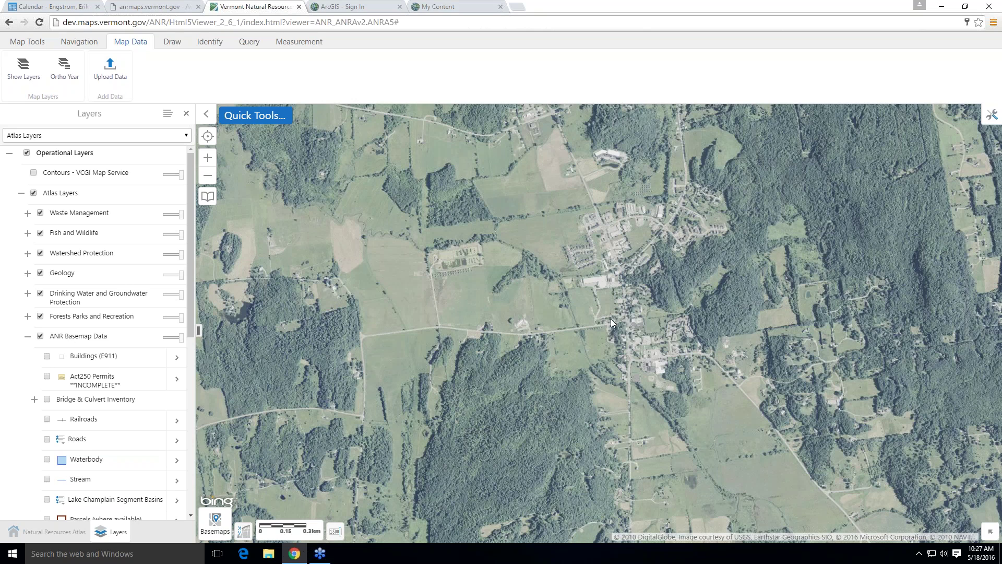
{"action": "left_click", "coordinate": [71, 78]}
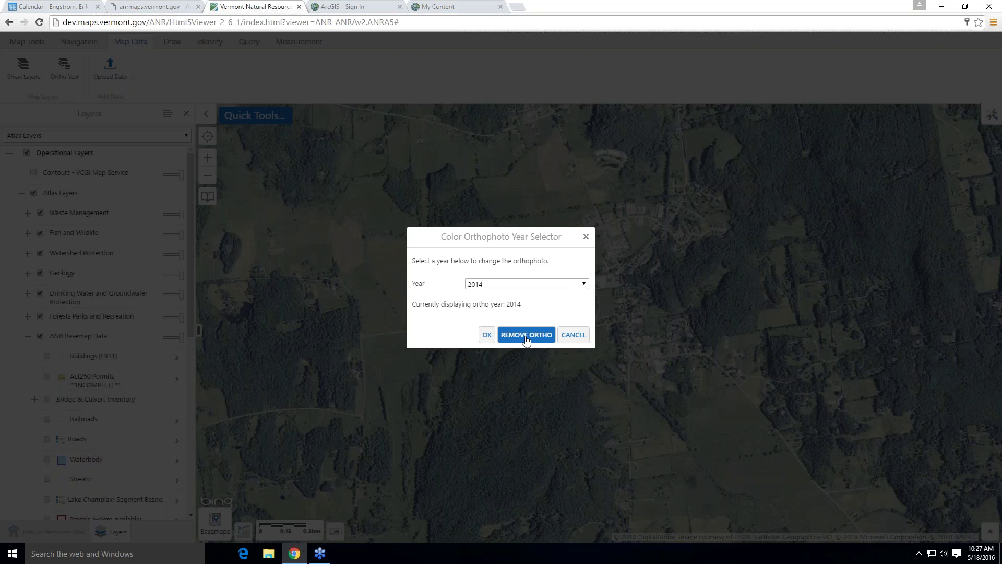
{"action": "left_click", "coordinate": [526, 337]}
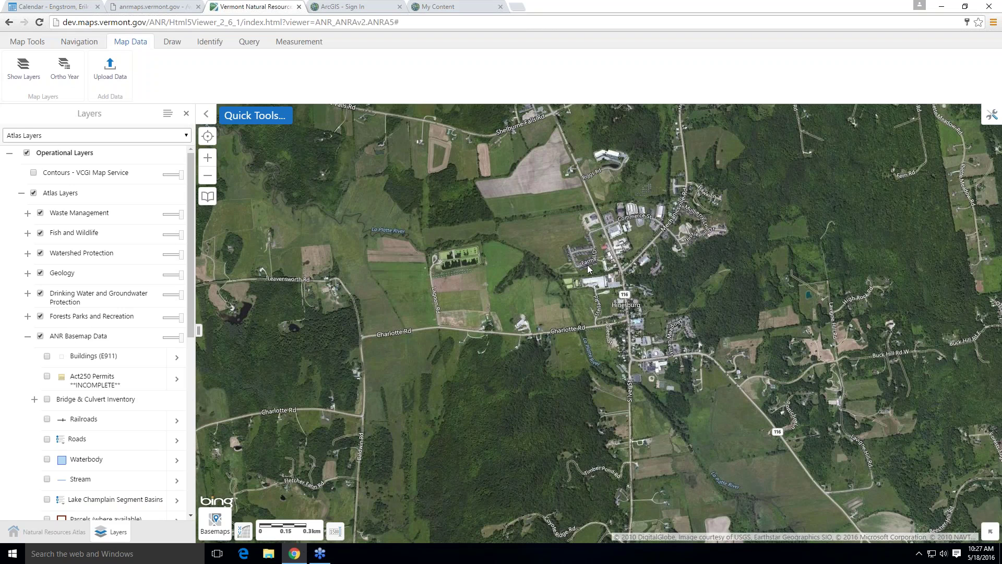
Upload the zipped file VAST.zip from the Desktop to add its data to the map.
{"action": "left_click", "coordinate": [116, 72]}
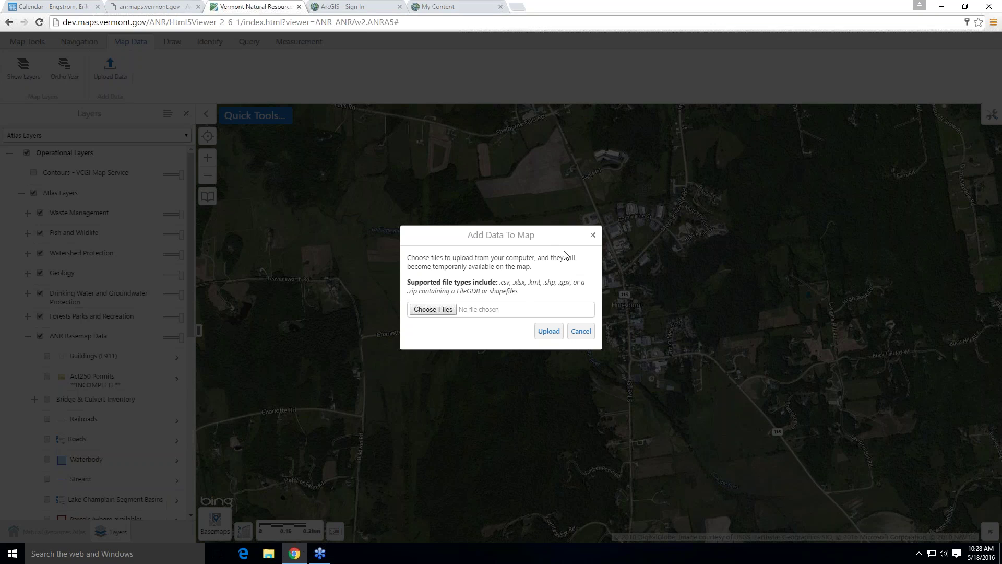
{"action": "left_click", "coordinate": [432, 310]}
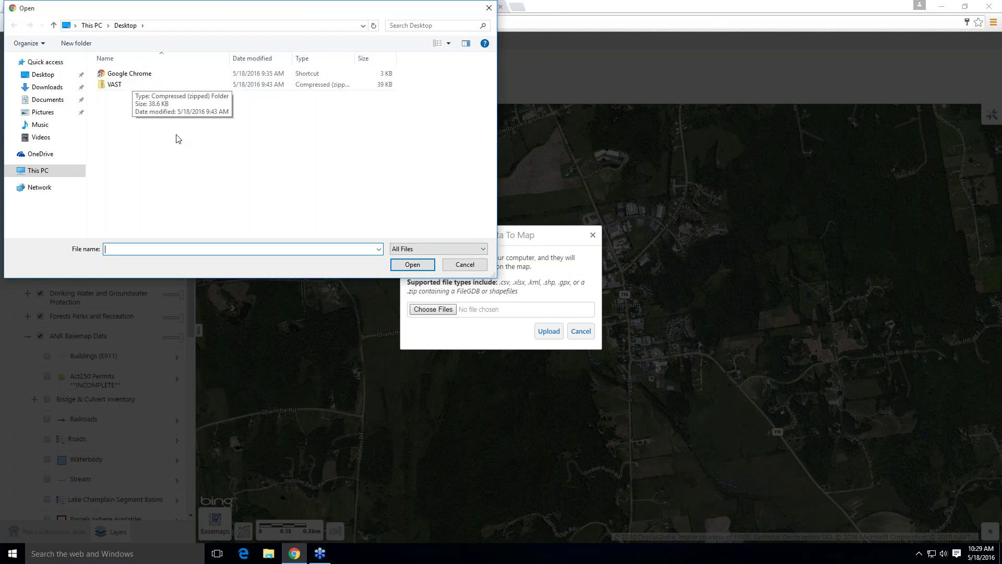
{"action": "left_click", "coordinate": [114, 87]}
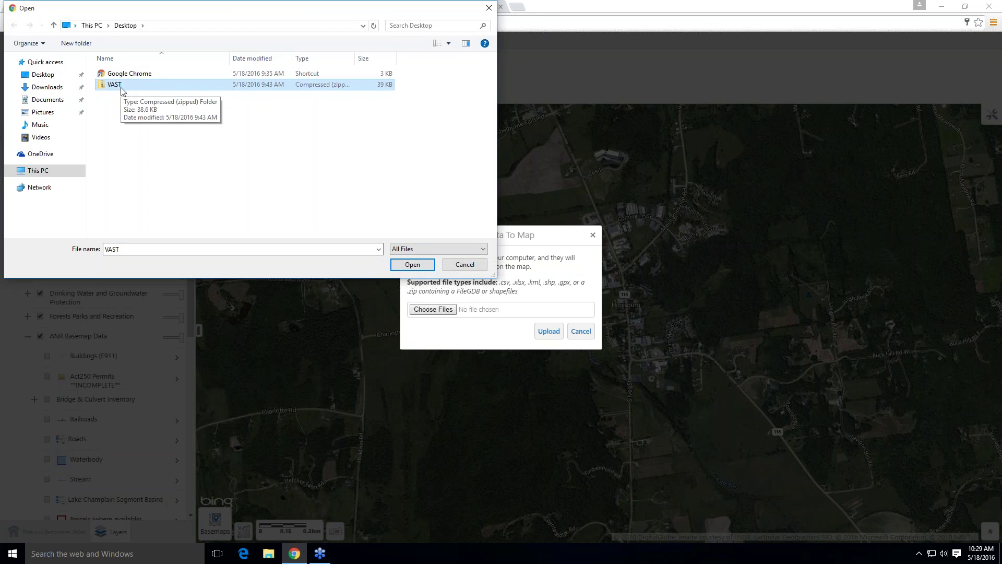
{"action": "left_click", "coordinate": [413, 265]}
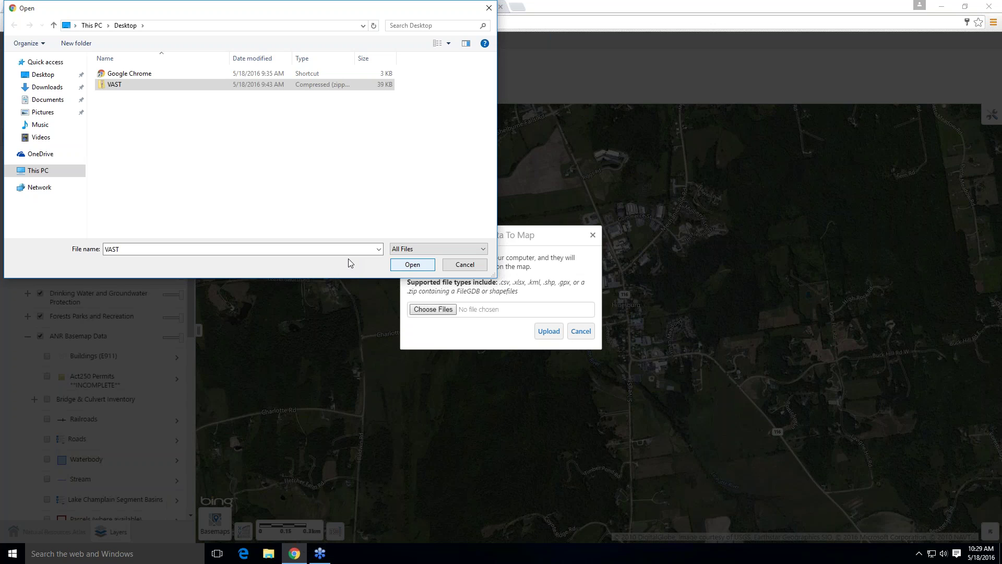
{"action": "left_click", "coordinate": [411, 265]}
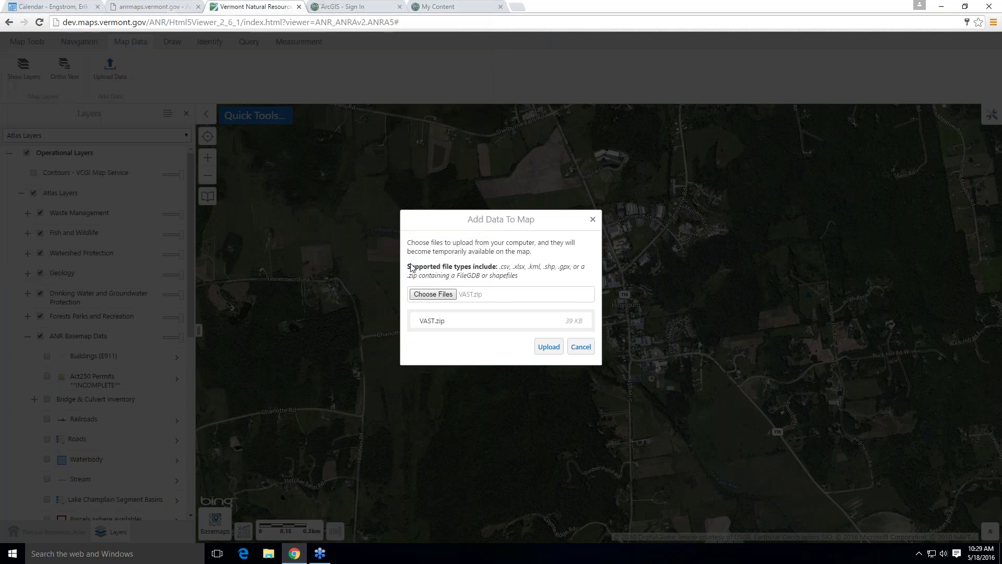
{"action": "left_click", "coordinate": [548, 347]}
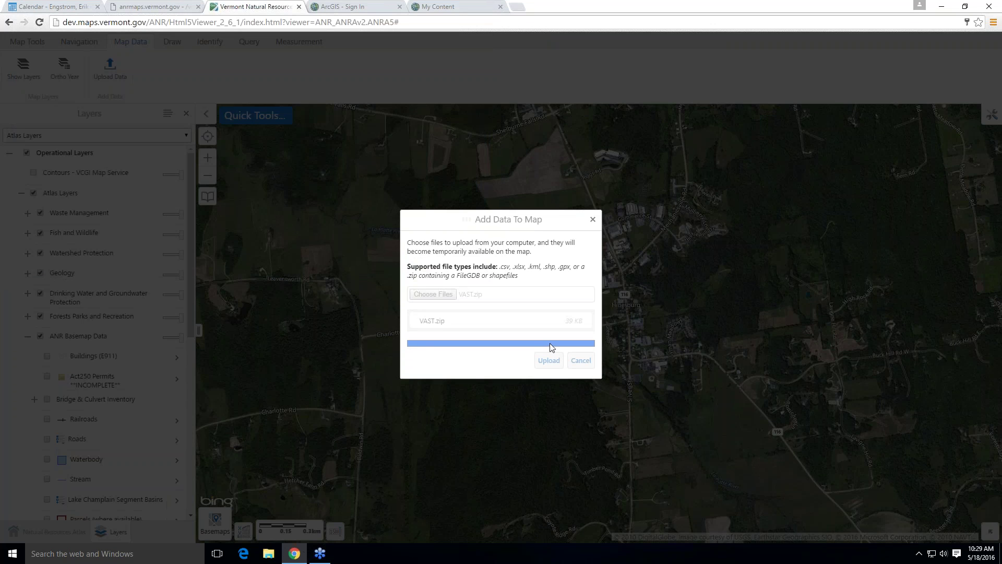
Name the uploaded layer VAST, choose to publish it to the ArcGIS Online account, and proceed with publishing.
{"action": "left_click", "coordinate": [478, 281]}
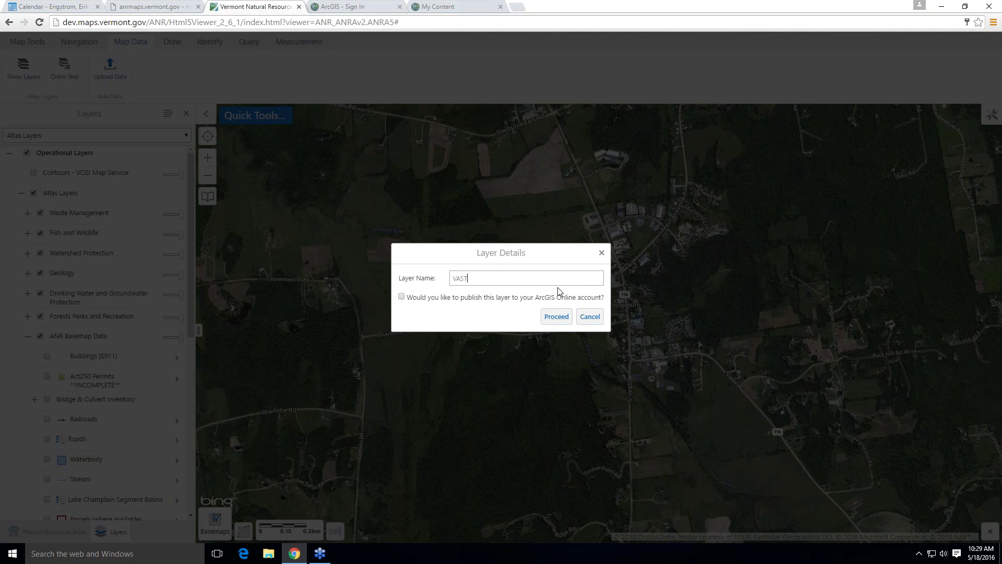
{"action": "left_click", "coordinate": [402, 297]}
{"action": "left_click", "coordinate": [551, 319]}
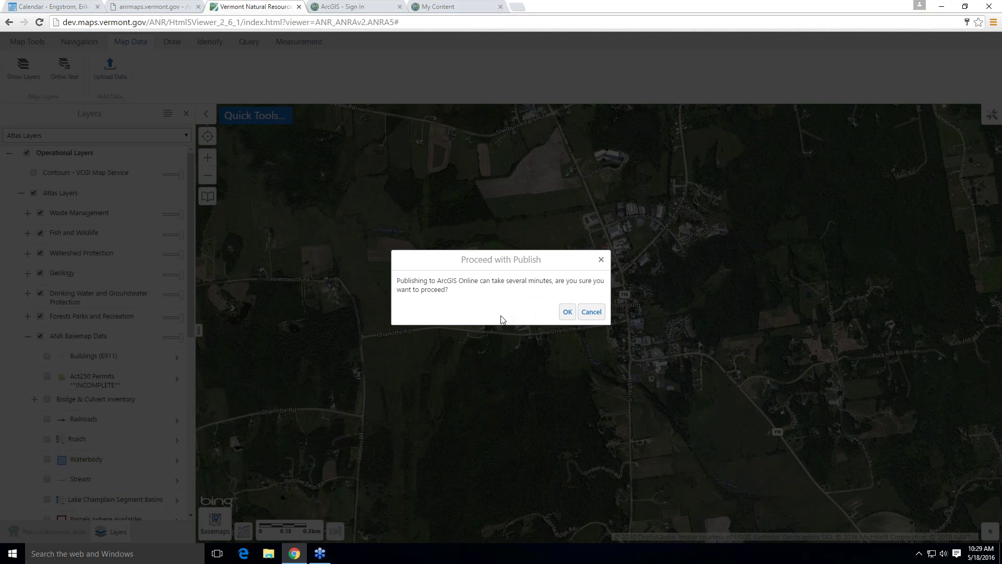
{"action": "left_click", "coordinate": [563, 313]}
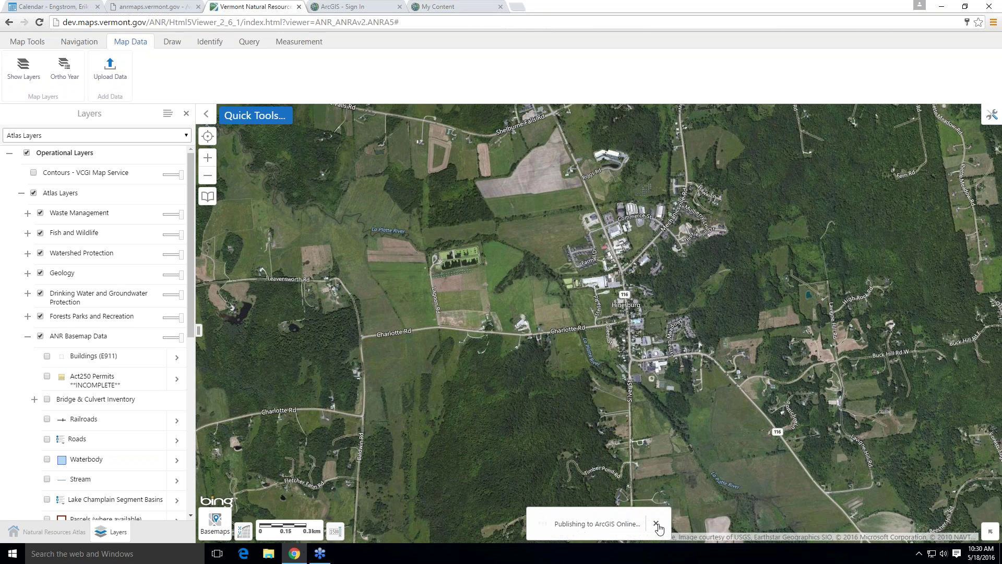
Start drawing points on the map and list the layers available for snapping.
{"action": "left_click", "coordinate": [174, 46]}
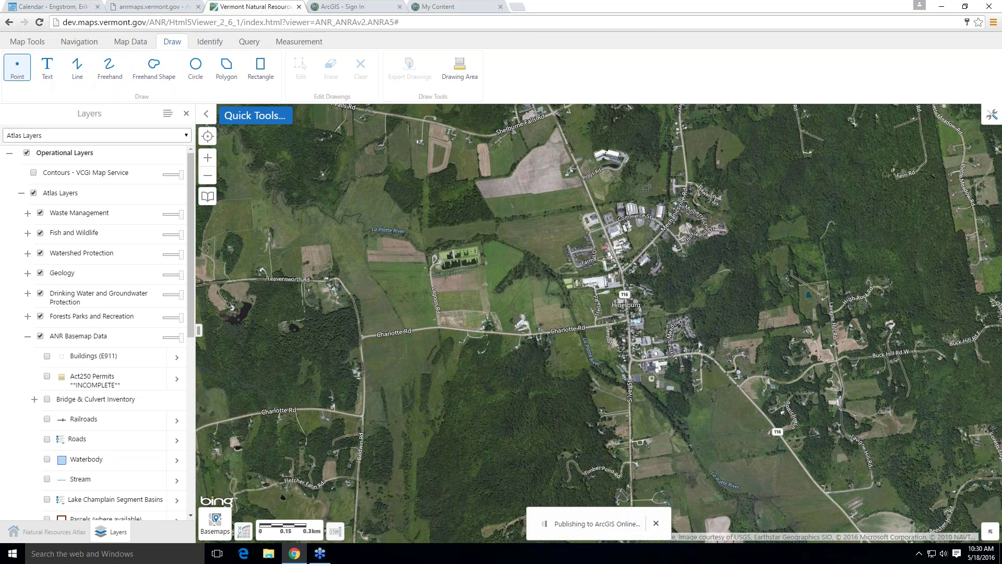
{"action": "left_click", "coordinate": [22, 69]}
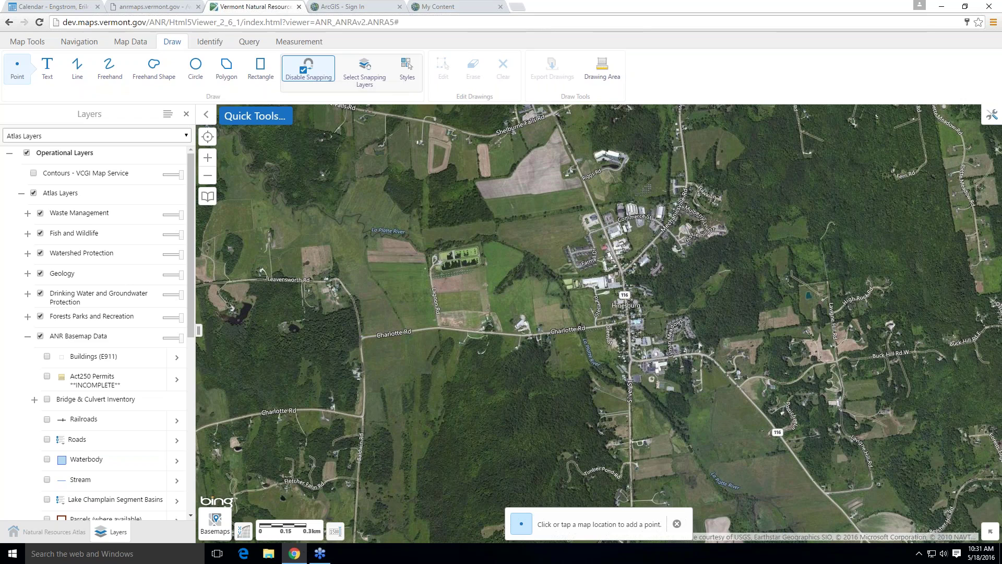
{"action": "left_click", "coordinate": [315, 71]}
{"action": "left_click", "coordinate": [367, 70]}
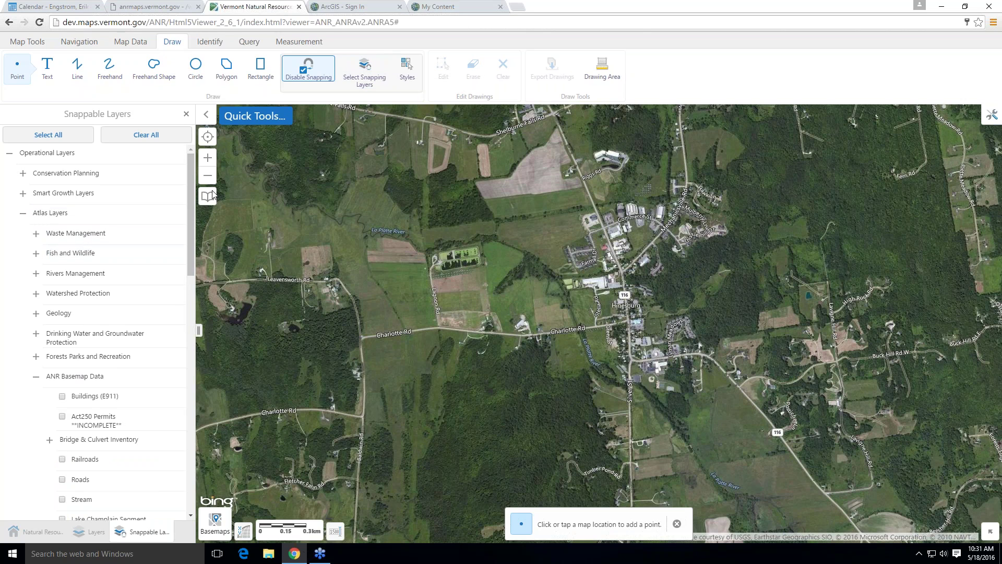
Symbolize the uploaded VAST trail data in red with the Dash line style.
{"action": "left_click", "coordinate": [619, 319]}
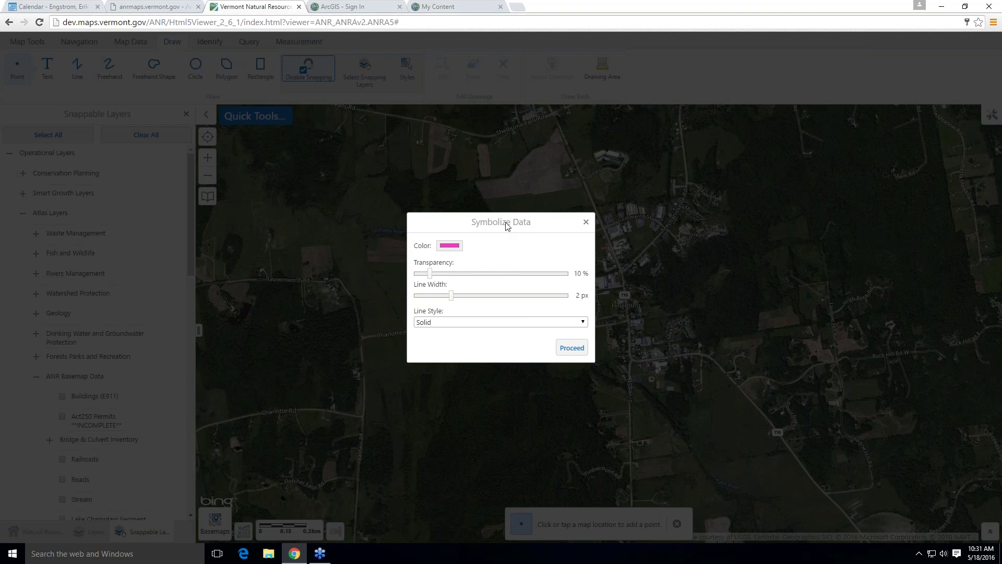
{"action": "left_click_drag", "start_coordinate": [506, 223], "coordinate": [515, 228]}
{"action": "left_click", "coordinate": [517, 229]}
{"action": "left_click", "coordinate": [452, 251]}
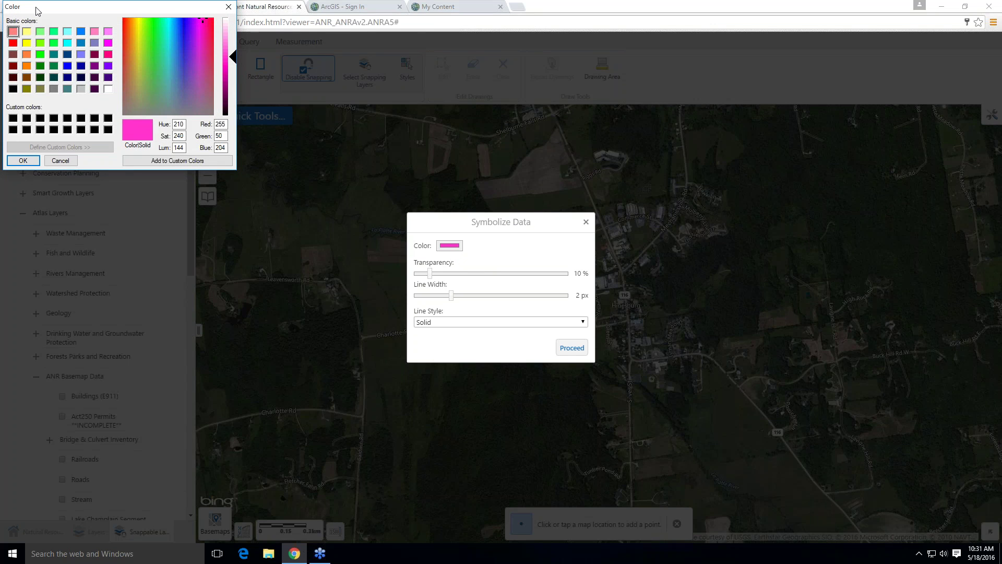
{"action": "left_click_drag", "start_coordinate": [37, 9], "coordinate": [387, 225]}
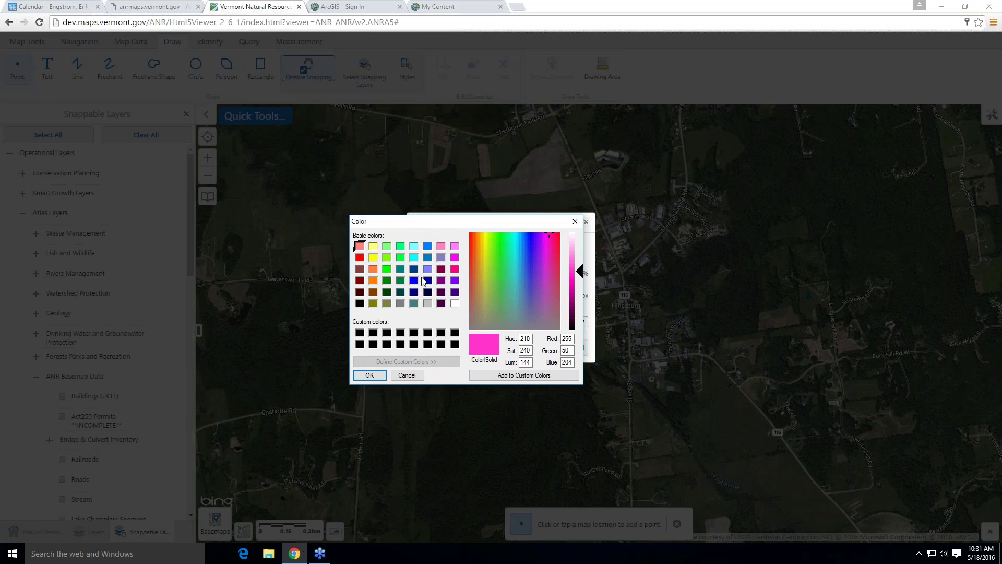
{"action": "left_click", "coordinate": [360, 257]}
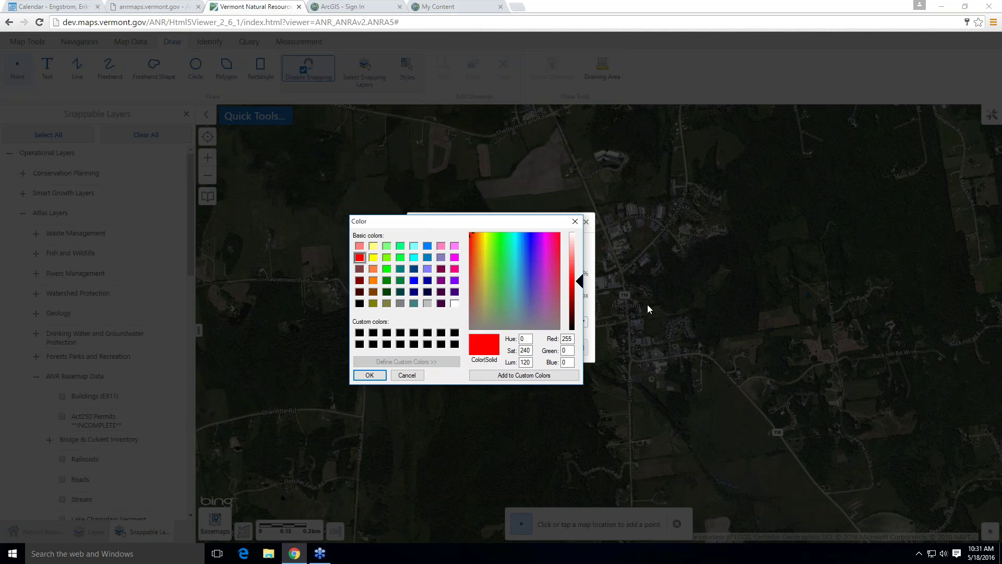
{"action": "left_click", "coordinate": [369, 375]}
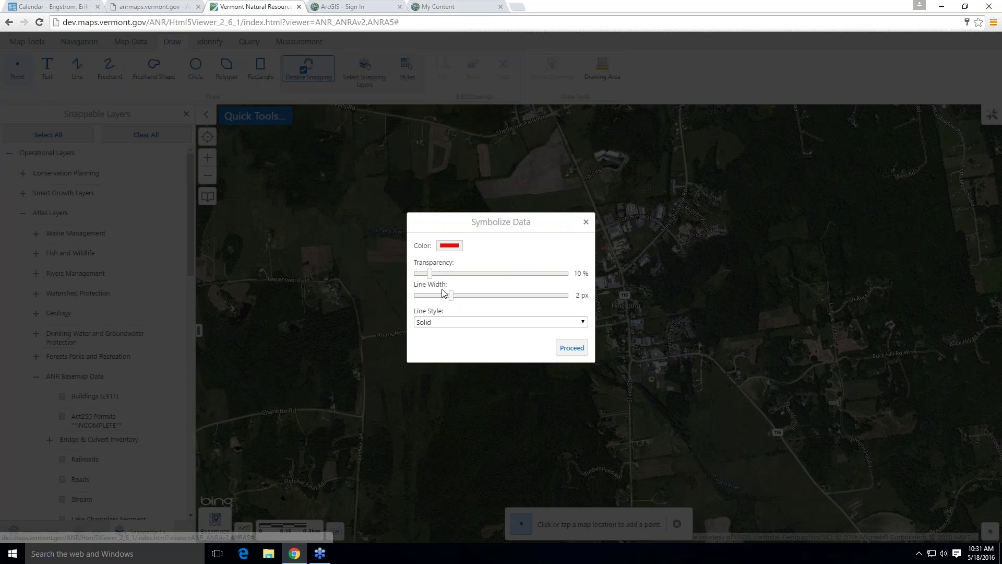
{"action": "left_click", "coordinate": [479, 325]}
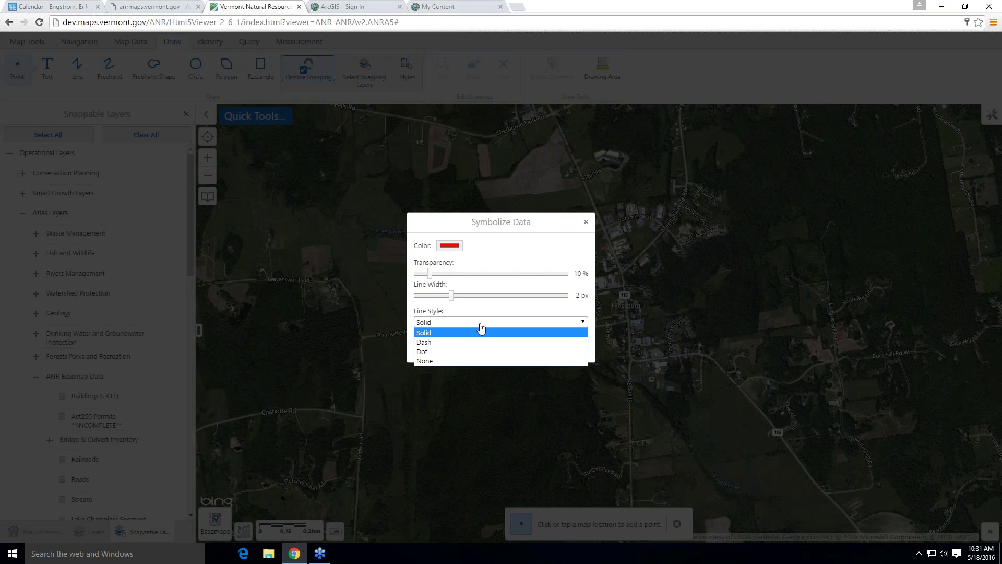
{"action": "left_click", "coordinate": [477, 342]}
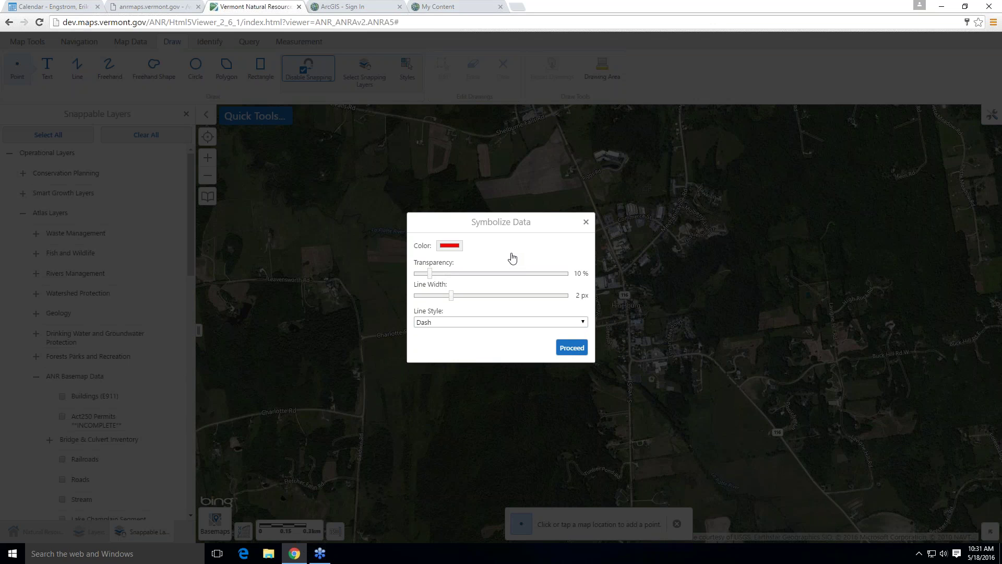
{"action": "left_click", "coordinate": [575, 347]}
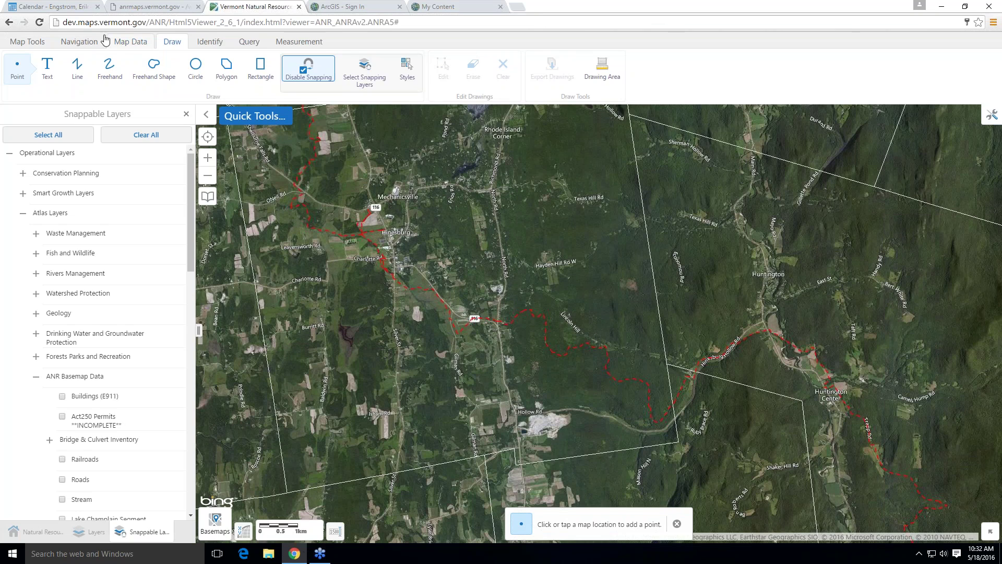
Turn the VAST_TRAILS_line layer off and back on in the layers list, and review its layer actions.
{"action": "left_click", "coordinate": [86, 535]}
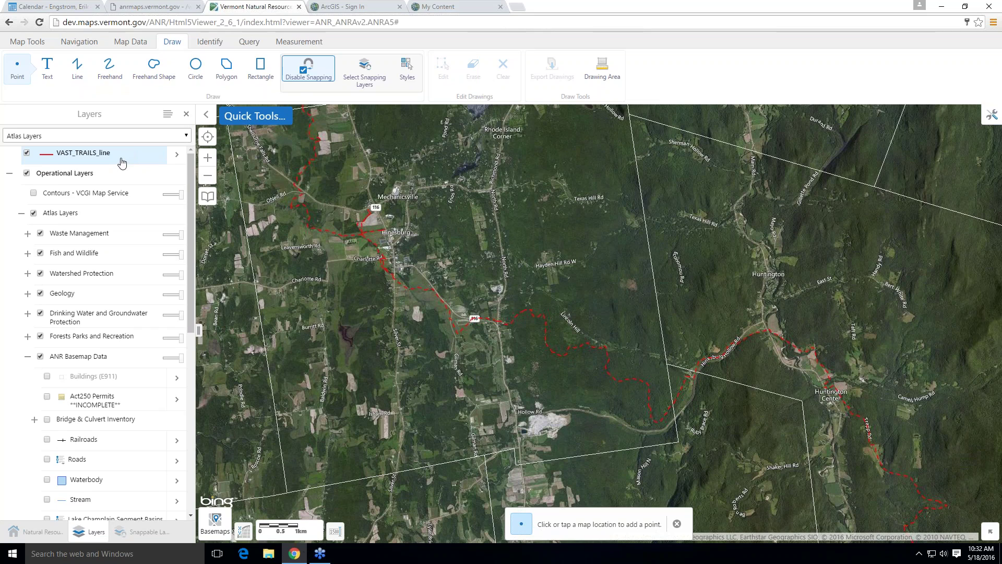
{"action": "left_click", "coordinate": [26, 154]}
{"action": "left_click", "coordinate": [26, 154]}
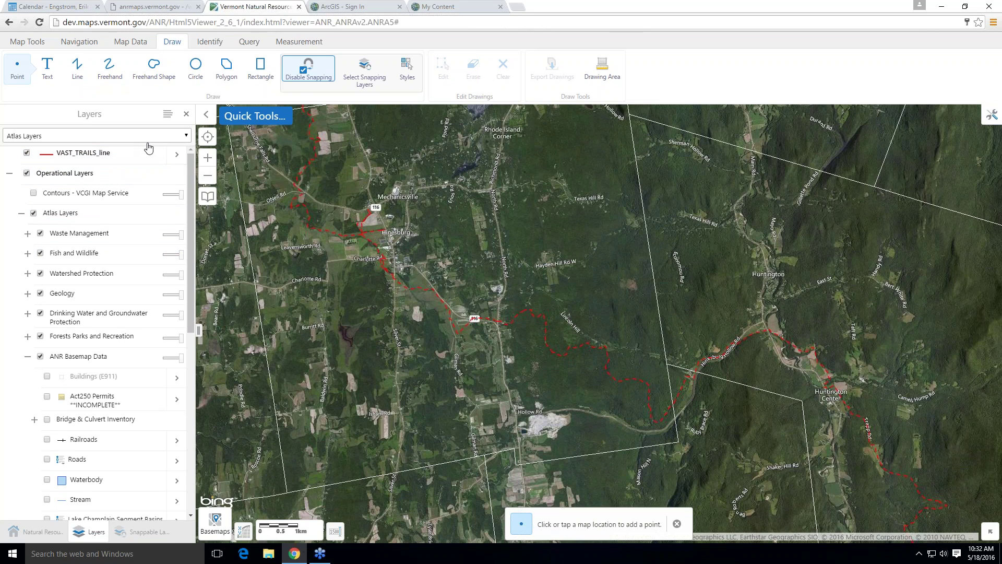
{"action": "left_click", "coordinate": [178, 158]}
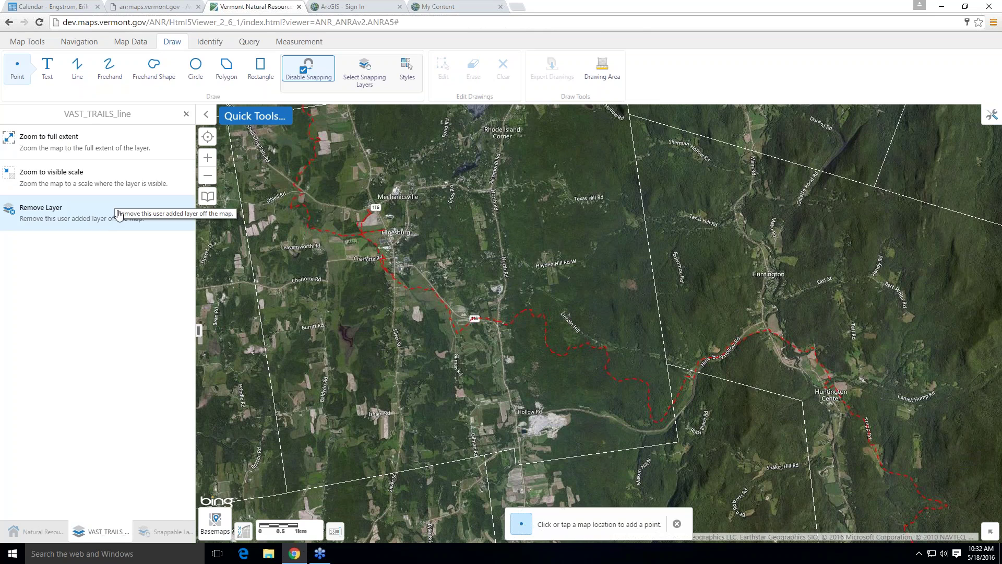
{"action": "left_click", "coordinate": [186, 115]}
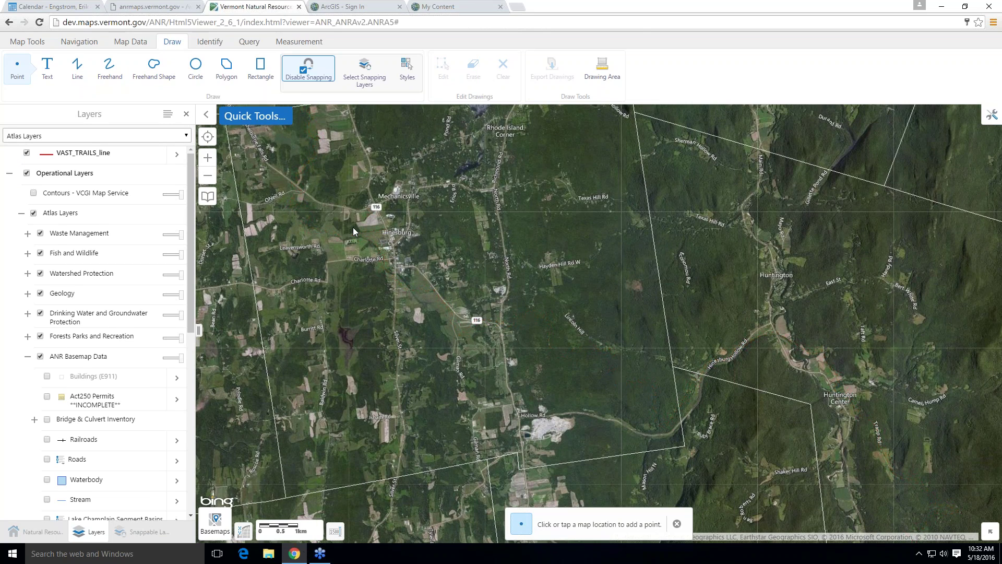
Place blue circle points at two spots along the VAST trails near the La Platte River, reviewing the available point styles.
{"action": "scroll", "coordinate": [353, 227], "scroll_direction": "up", "scroll_amount": 2}
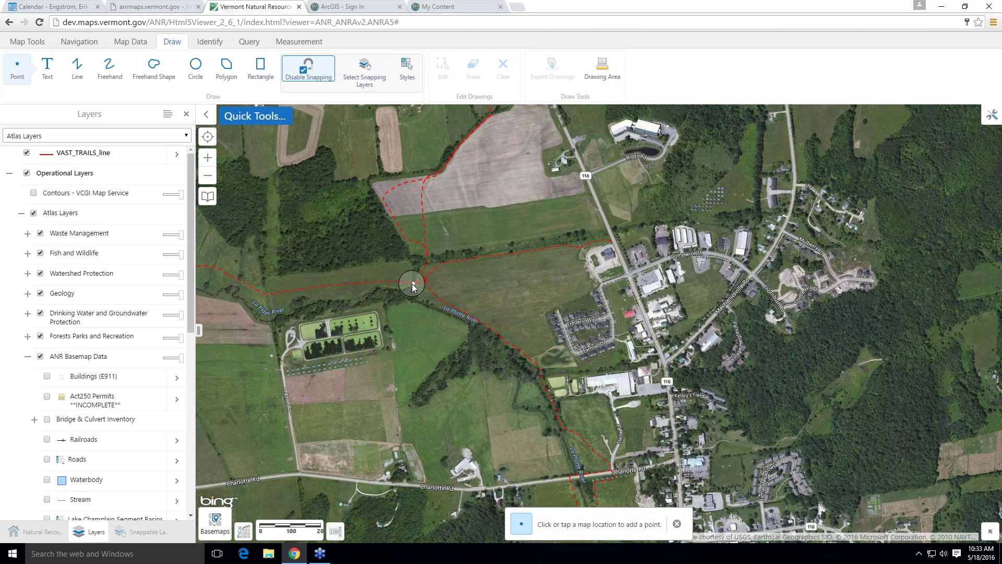
{"action": "scroll", "coordinate": [412, 283], "scroll_direction": "up", "scroll_amount": 2}
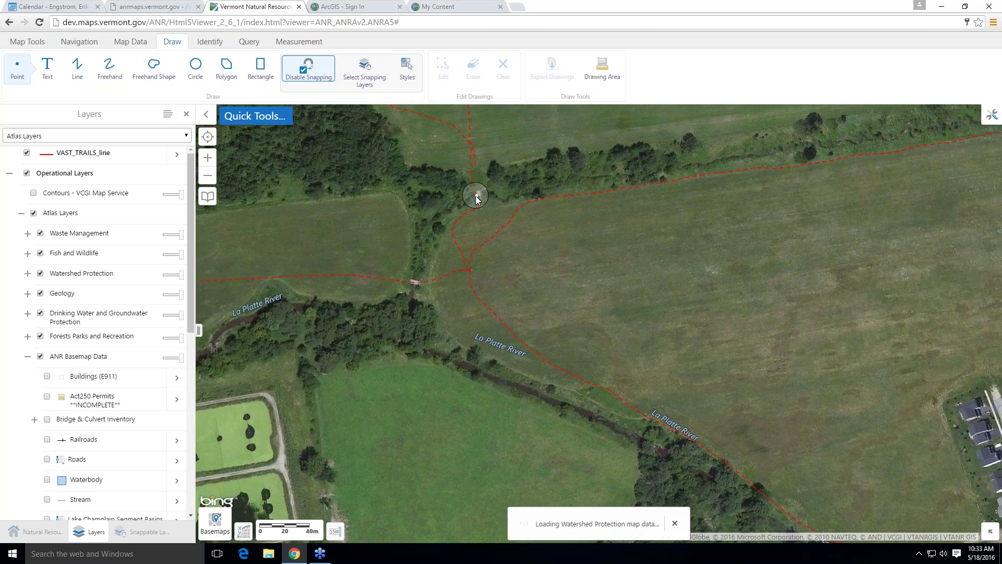
{"action": "left_click", "coordinate": [476, 196]}
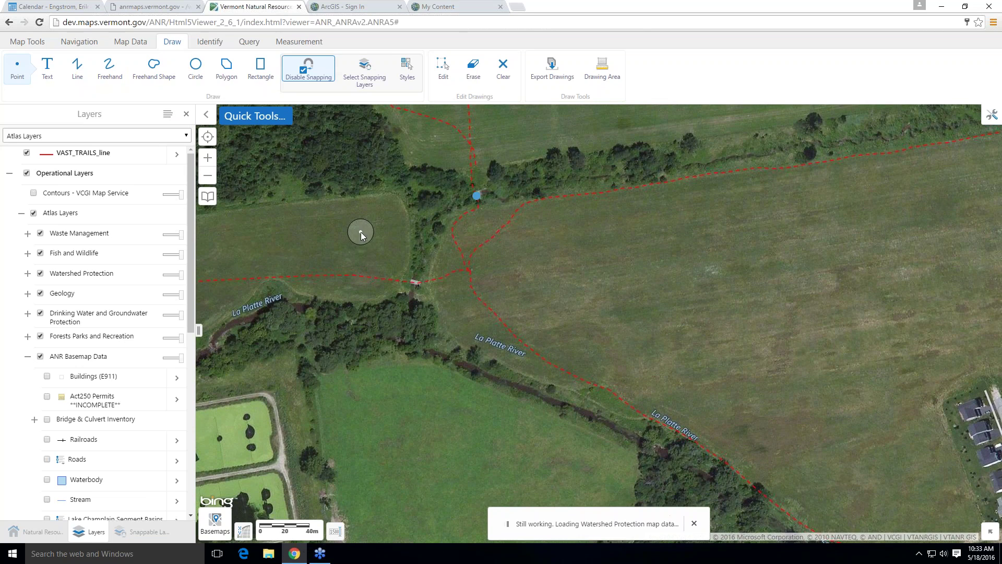
{"action": "left_click", "coordinate": [409, 72]}
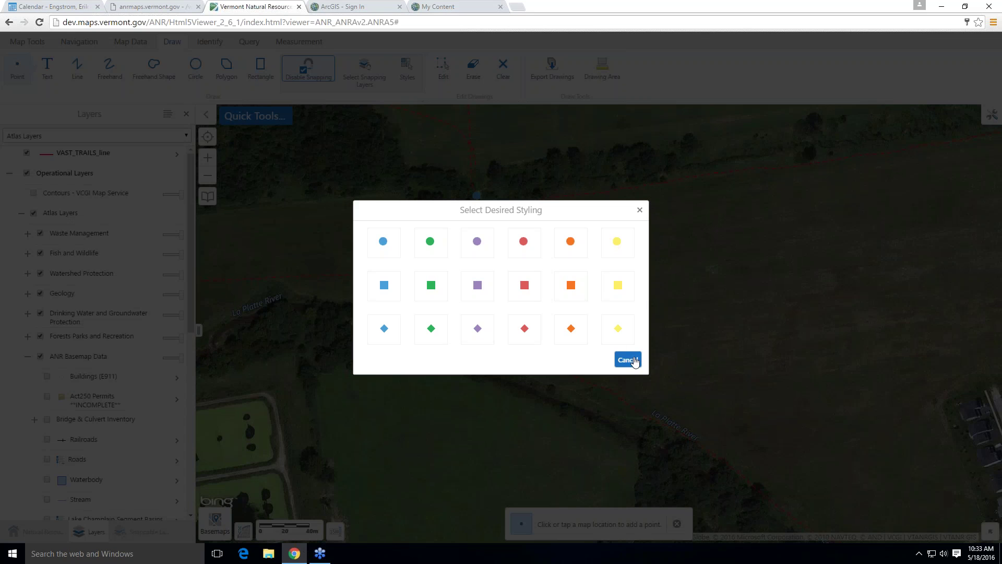
{"action": "left_click", "coordinate": [628, 360]}
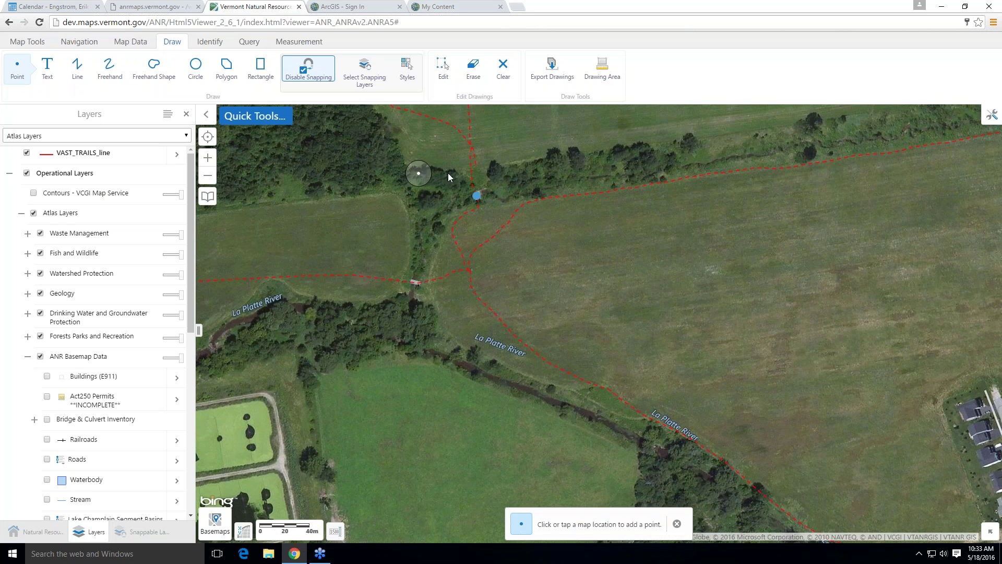
{"action": "left_click", "coordinate": [414, 283]}
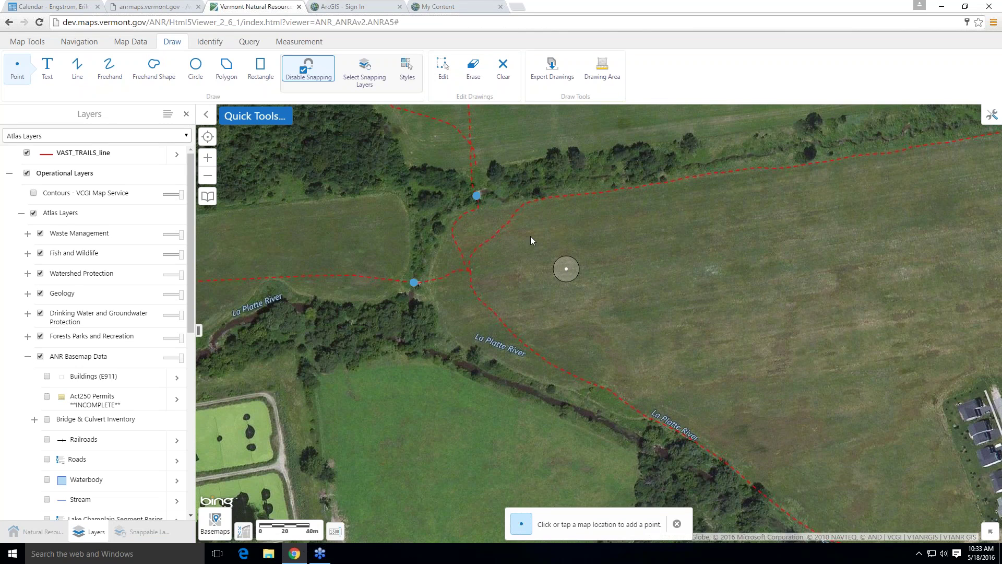
Try to move the northern trail point, and draw a small rectangle in the field east of the trail junction.
{"action": "left_click", "coordinate": [442, 68]}
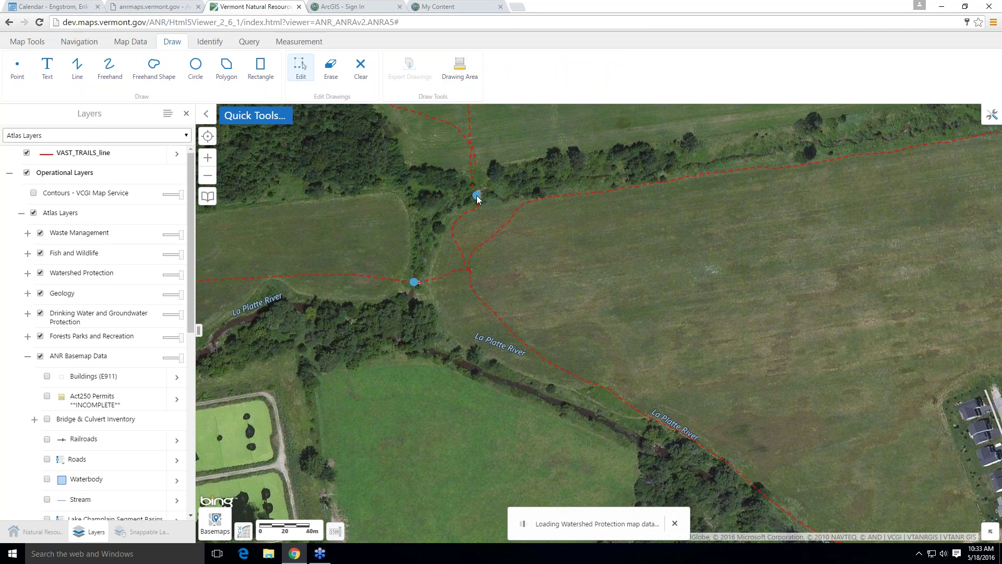
{"action": "mouse_move", "coordinate": [477, 199]}
{"action": "left_mouse_down"}
{"action": "mouse_move", "coordinate": [557, 168]}
{"action": "mouse_move", "coordinate": [618, 186]}
{"action": "mouse_move", "coordinate": [494, 191]}
{"action": "left_mouse_up"}
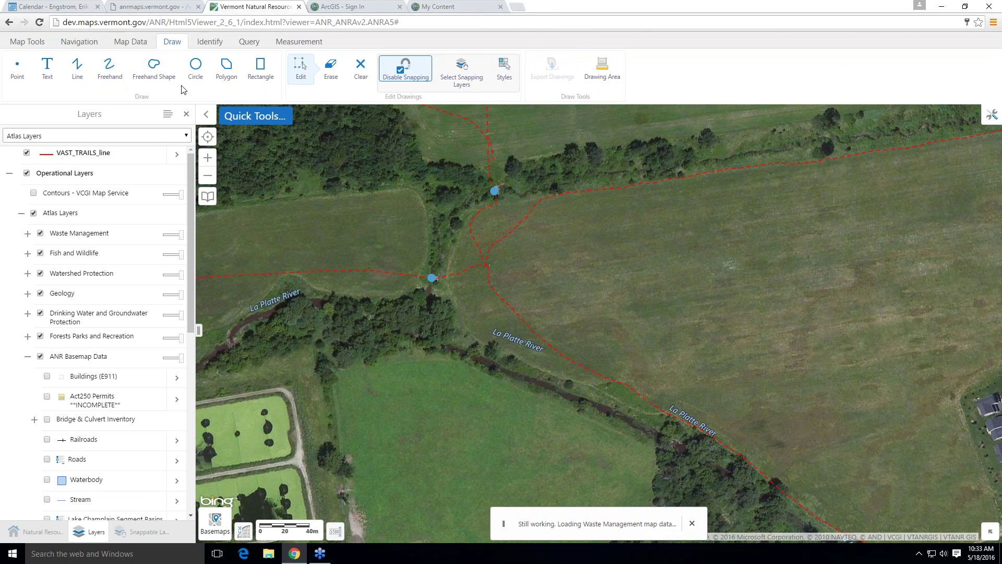
{"action": "left_click", "coordinate": [260, 68]}
{"action": "left_click_drag", "start_coordinate": [699, 259], "coordinate": [750, 306]}
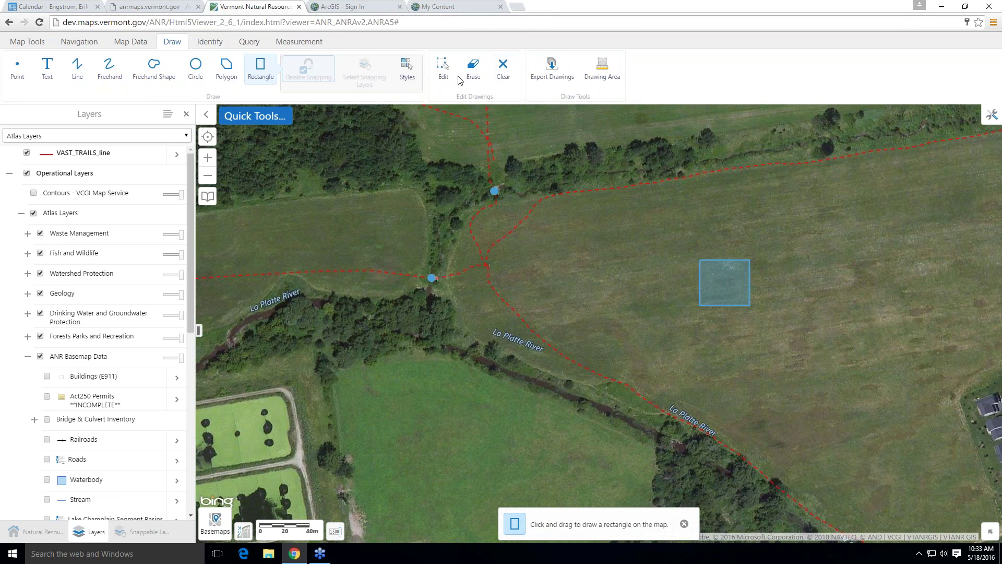
Reshape the drawn rectangle into an irregular polygon by moving its vertices, and rotate it upright.
{"action": "left_click", "coordinate": [444, 67]}
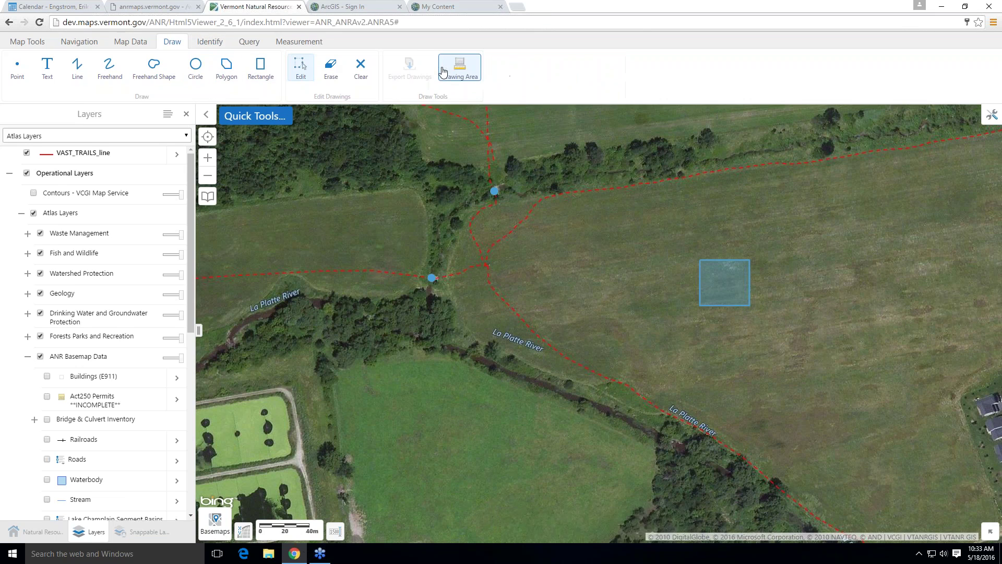
{"action": "left_click", "coordinate": [730, 294]}
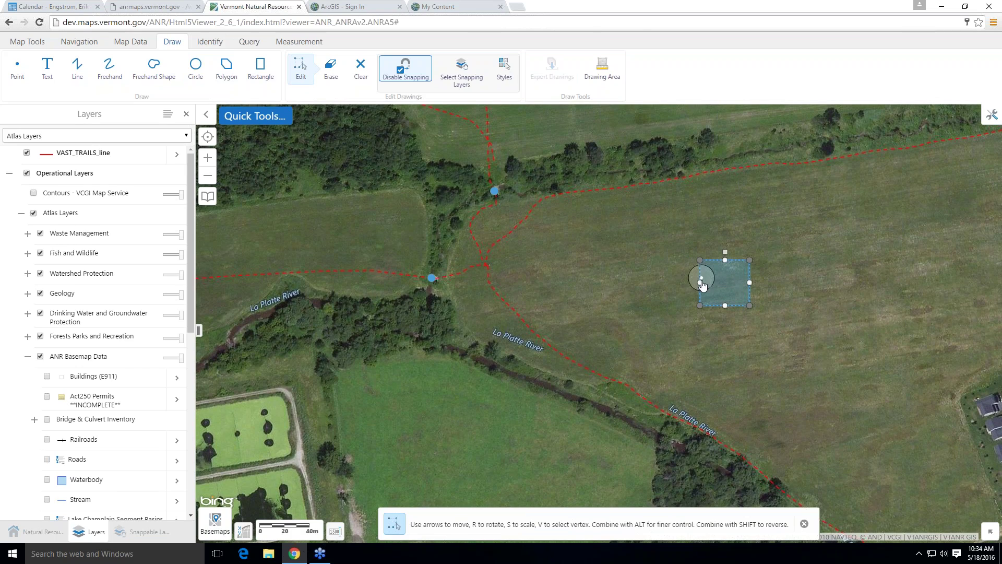
{"action": "left_click_drag", "start_coordinate": [700, 282], "coordinate": [651, 283]}
{"action": "left_click_drag", "start_coordinate": [726, 307], "coordinate": [802, 302]}
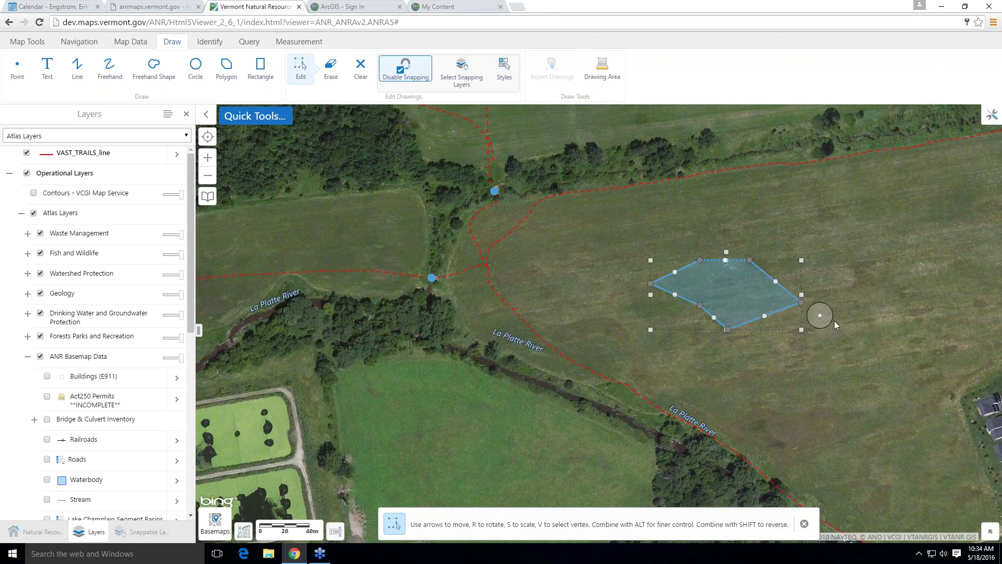
{"action": "left_click_drag", "start_coordinate": [729, 265], "coordinate": [743, 298]}
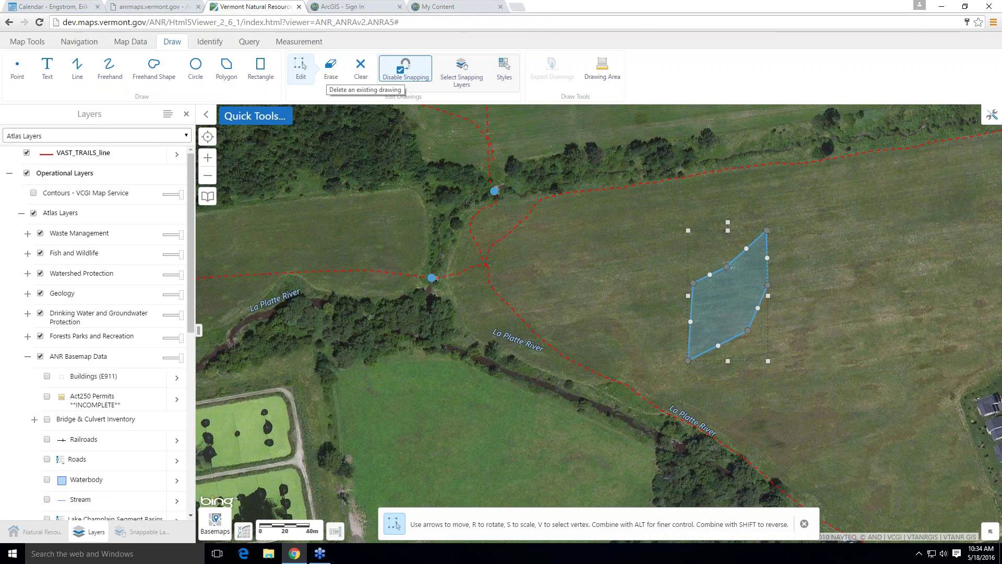
Erase the reshaped polygon from the field and leave the Erase tool.
{"action": "left_click", "coordinate": [332, 70]}
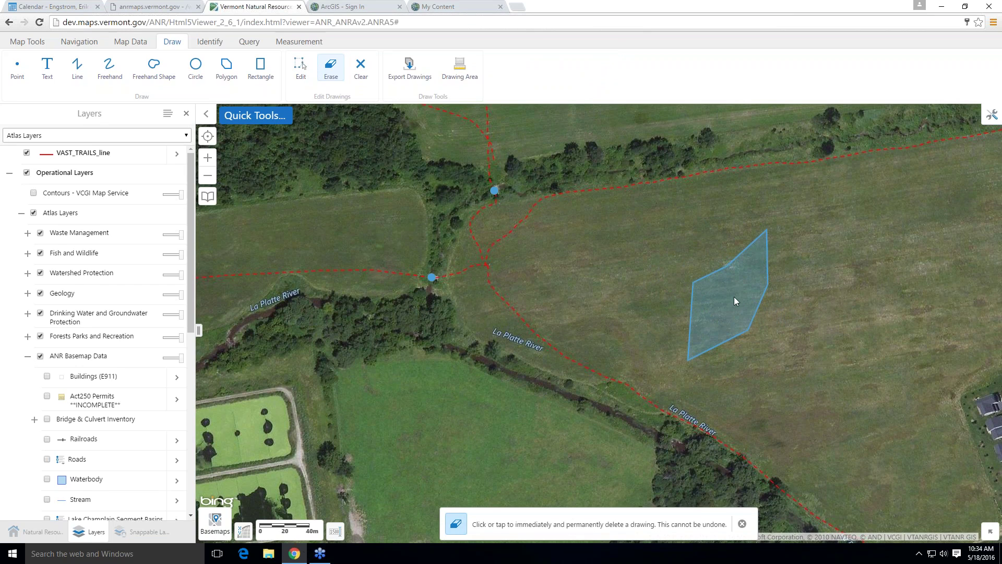
{"action": "left_click", "coordinate": [734, 297]}
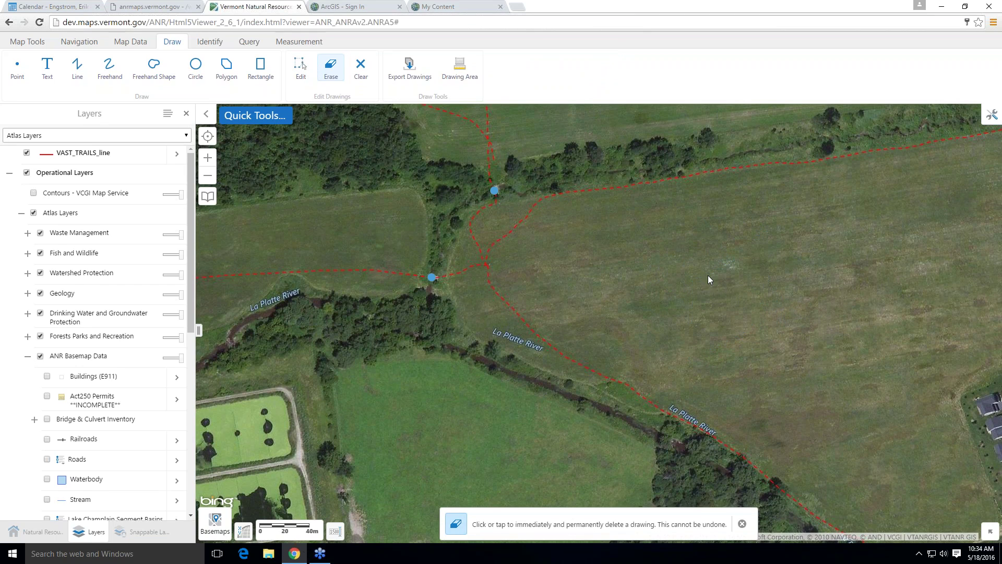
{"action": "left_click", "coordinate": [743, 524]}
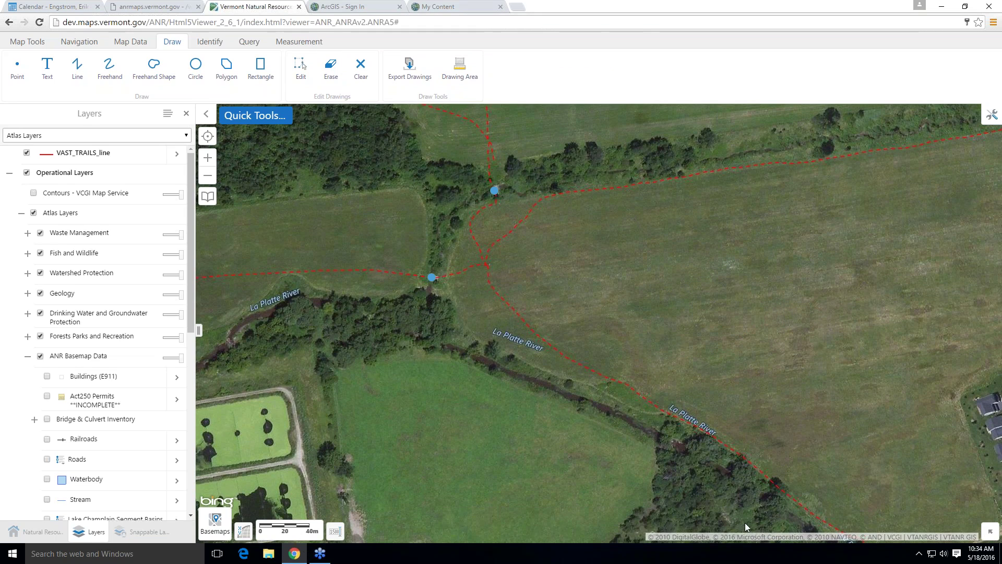
Export the two drawn trail points as a shapefile and confirm the download, leaving the drawings uncleared.
{"action": "left_click", "coordinate": [364, 72]}
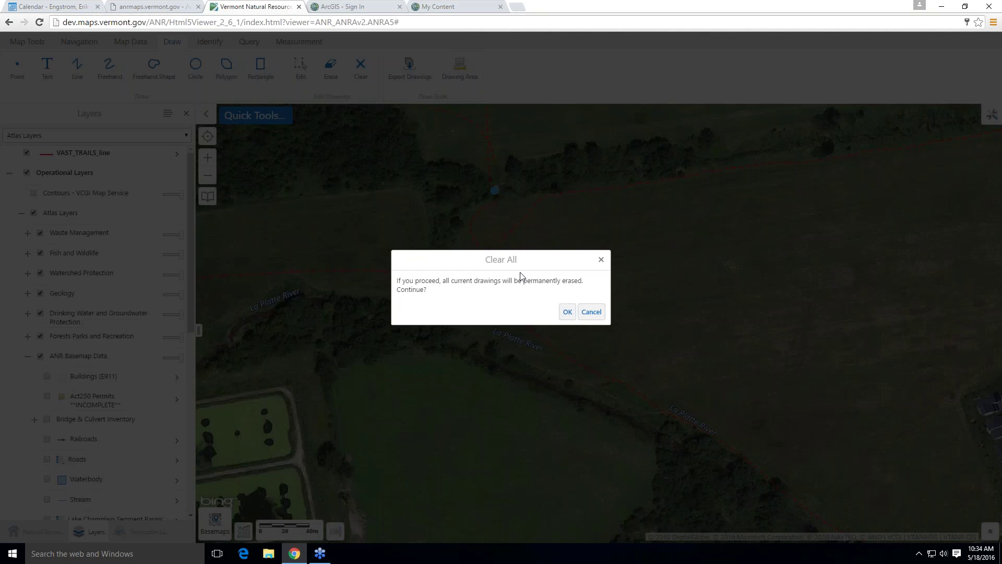
{"action": "left_click", "coordinate": [595, 312]}
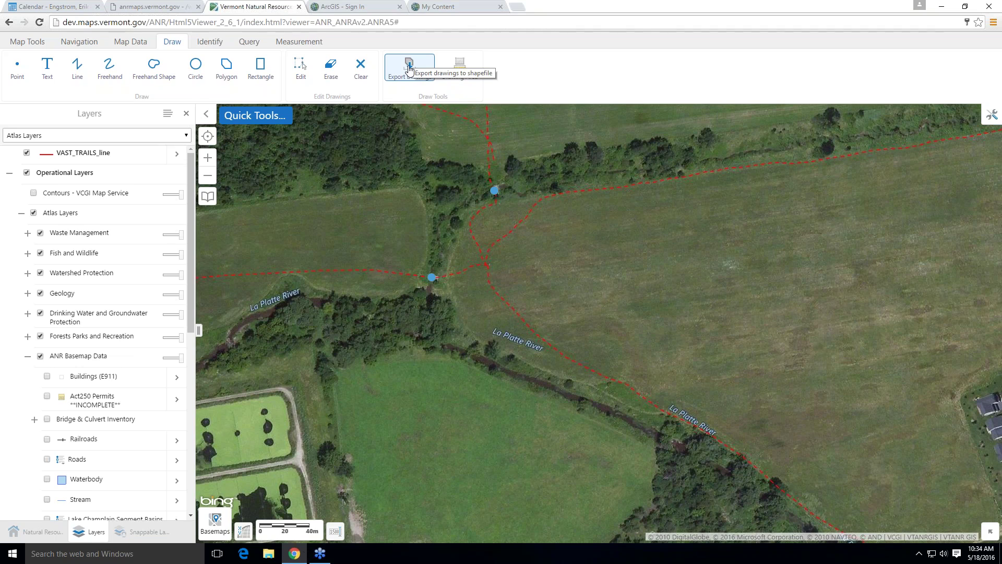
{"action": "left_click", "coordinate": [410, 69]}
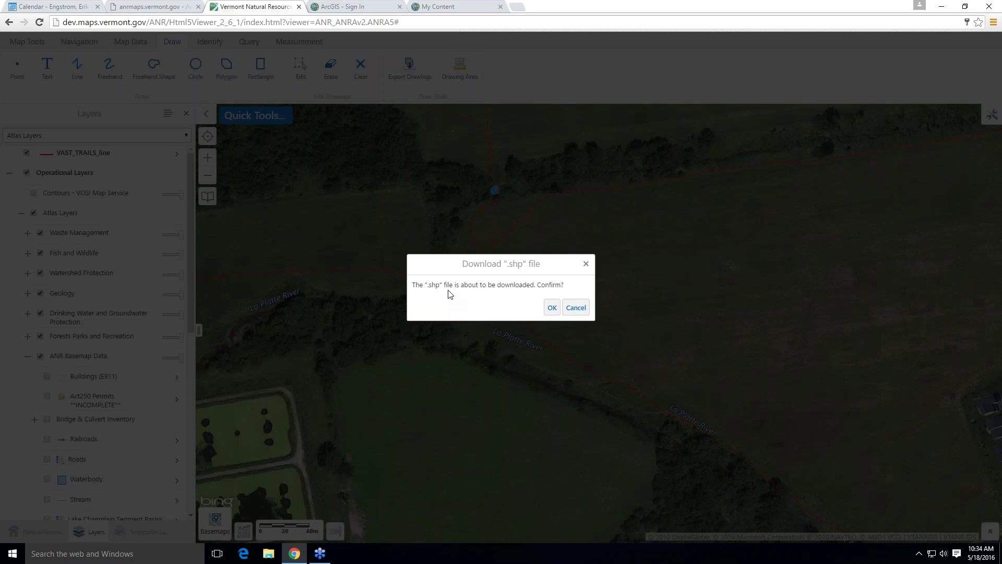
{"action": "key", "text": "Tab"}
{"action": "left_click", "coordinate": [553, 308]}
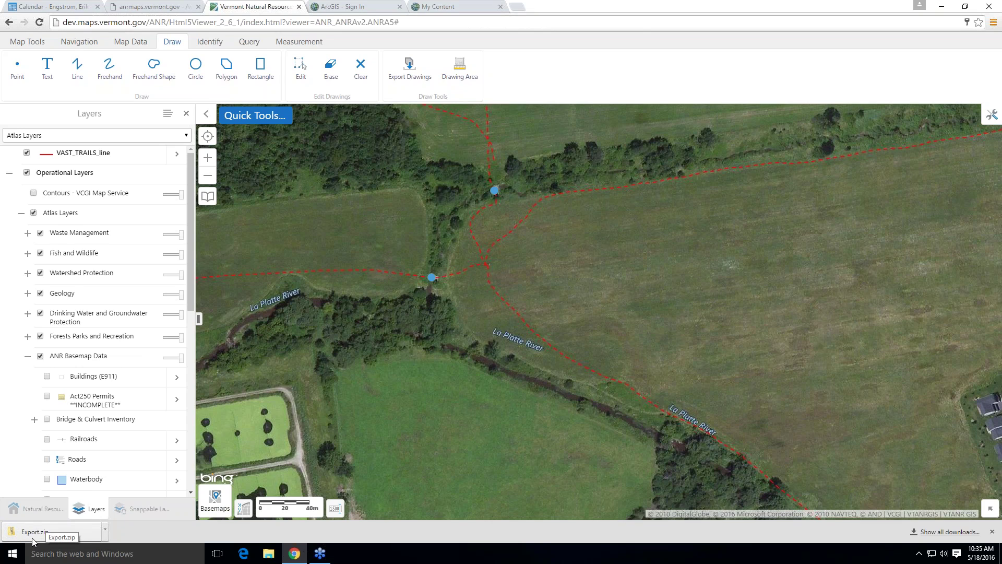
Show the downloaded Export.zip in its folder, examine the shapefile components inside, and close the folder window.
{"action": "right_click", "coordinate": [29, 535]}
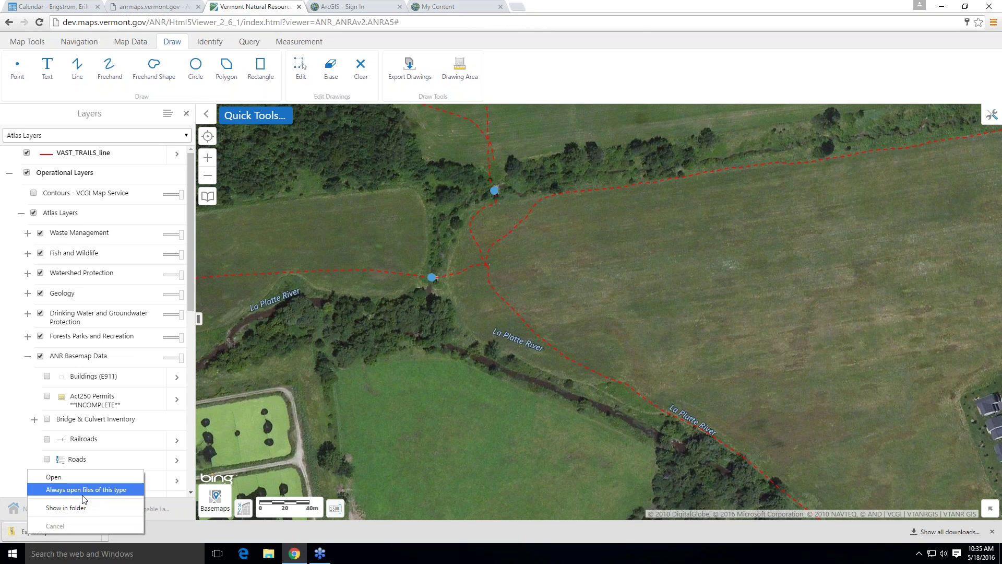
{"action": "left_click", "coordinate": [47, 509]}
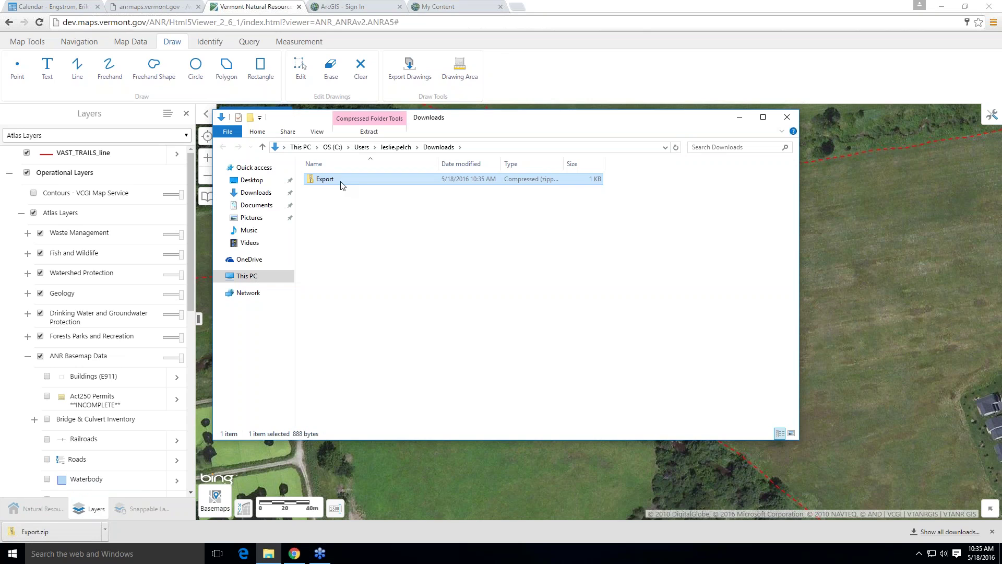
{"action": "double_click", "coordinate": [341, 181]}
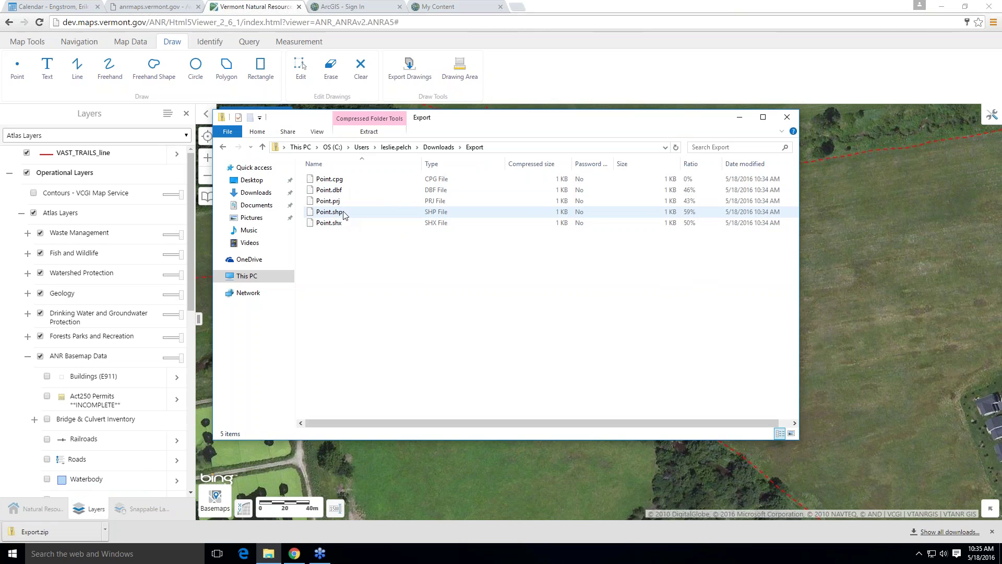
{"action": "left_click", "coordinate": [787, 120]}
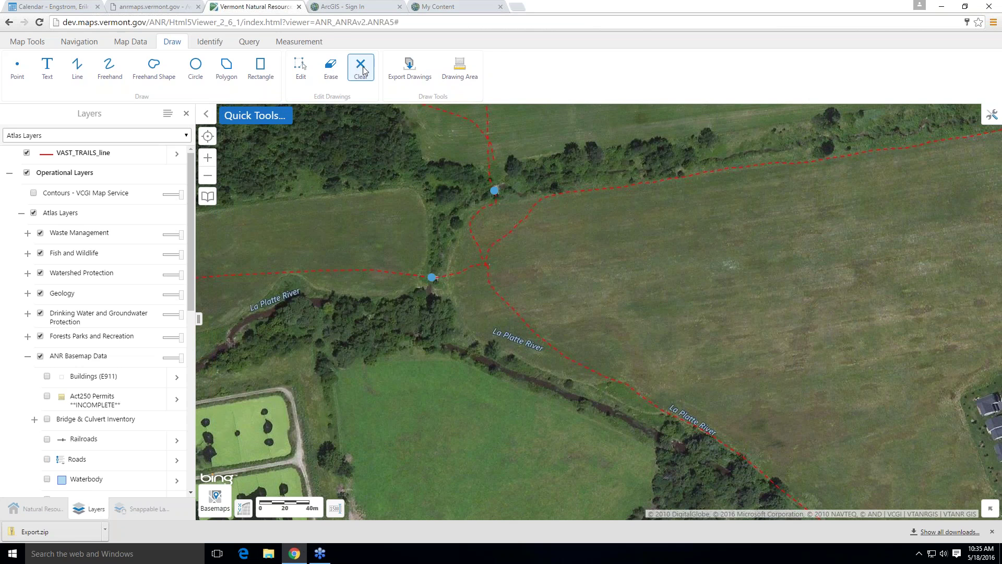
Clear all current drawings from the map.
{"action": "left_click", "coordinate": [364, 70]}
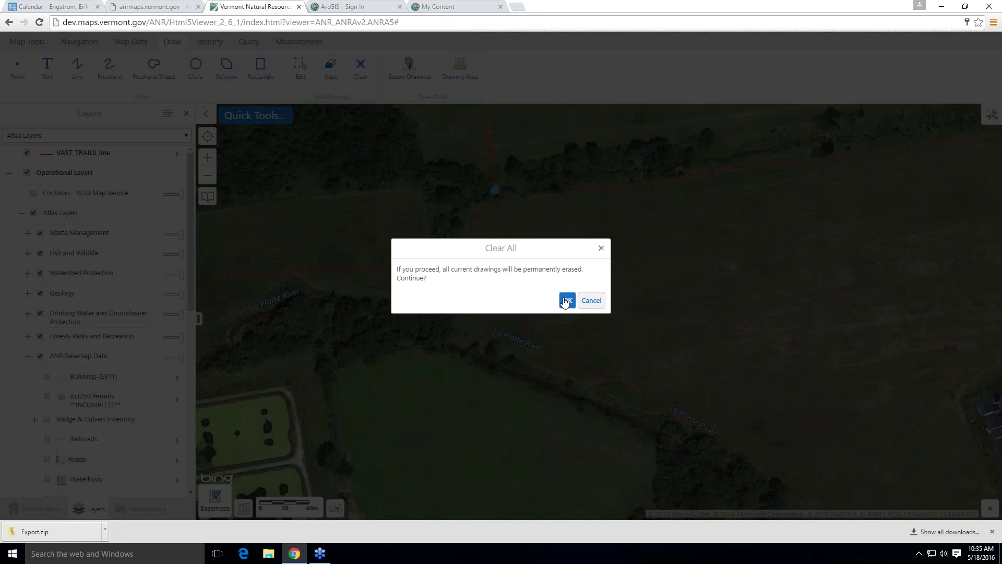
{"action": "left_click", "coordinate": [567, 300]}
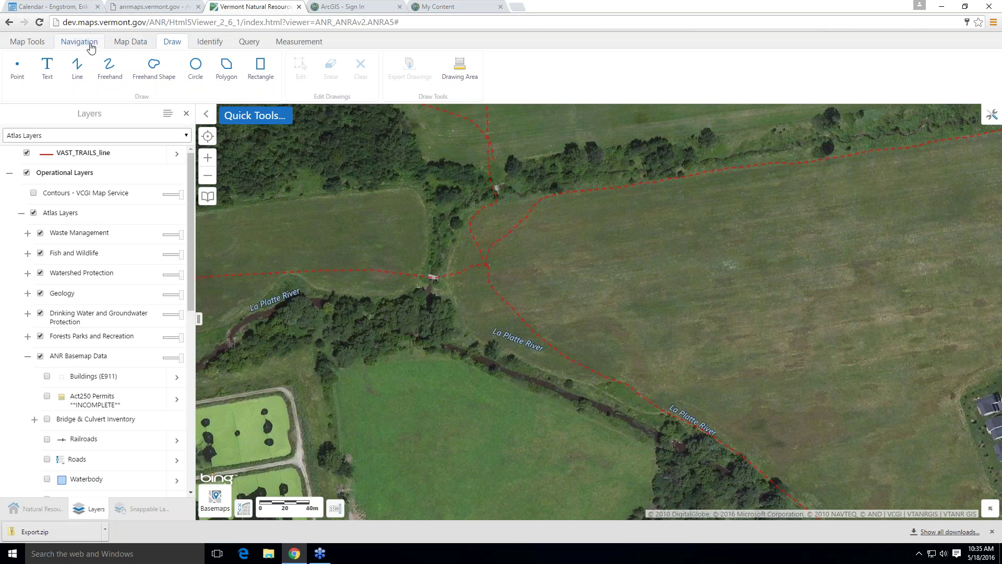
Upload Export.zip from the Downloads folder to the map as a layer named BastBridge, without publishing it to ArcGIS Online.
{"action": "left_click", "coordinate": [129, 44]}
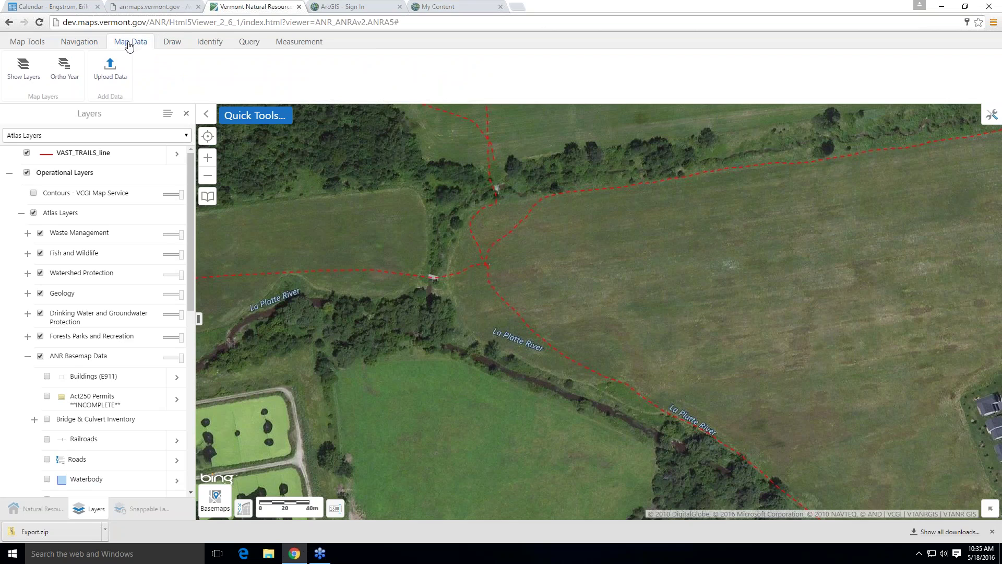
{"action": "left_click", "coordinate": [111, 68]}
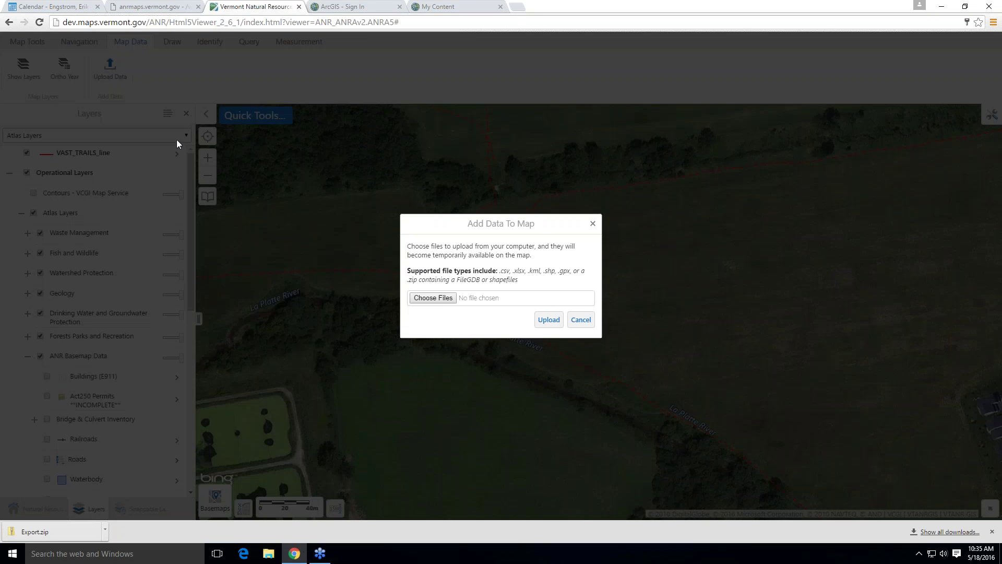
{"action": "left_click", "coordinate": [435, 299]}
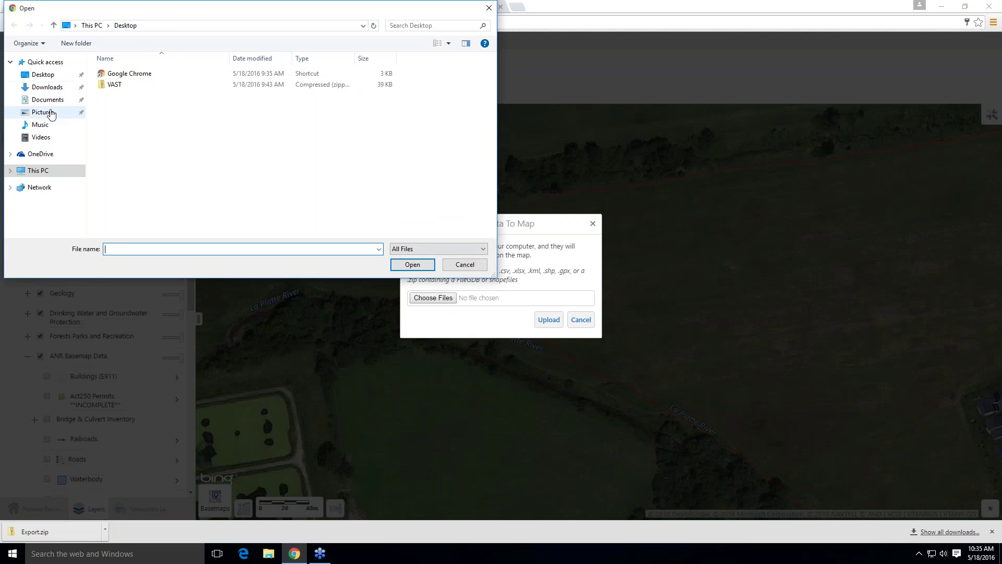
{"action": "left_click", "coordinate": [47, 87]}
{"action": "left_click", "coordinate": [113, 74]}
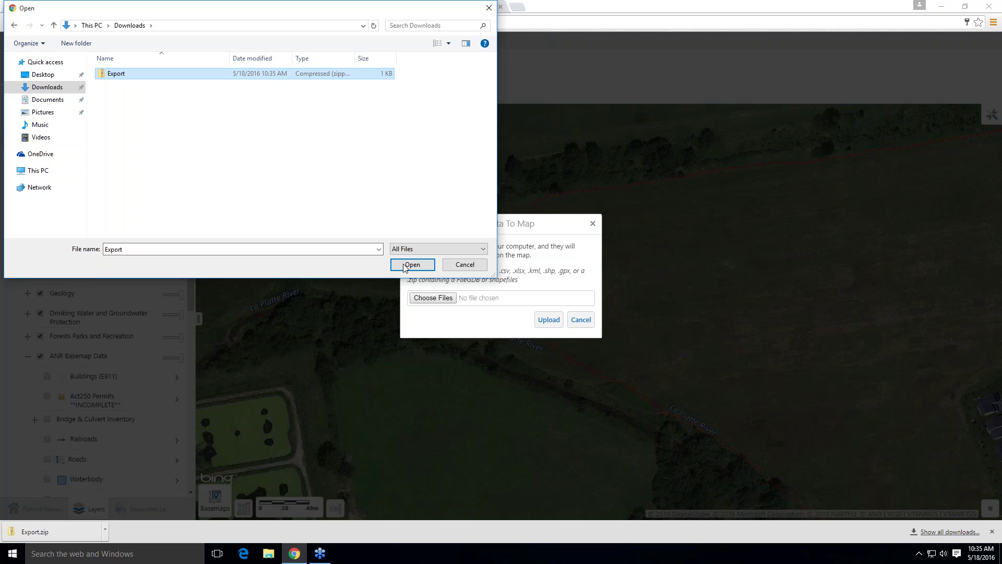
{"action": "left_click", "coordinate": [418, 267]}
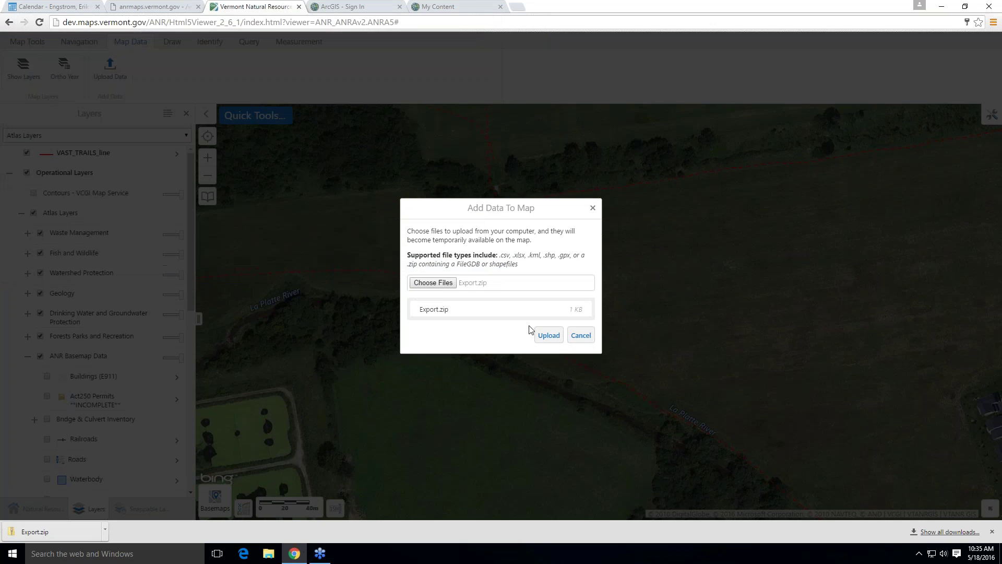
{"action": "left_click", "coordinate": [544, 336]}
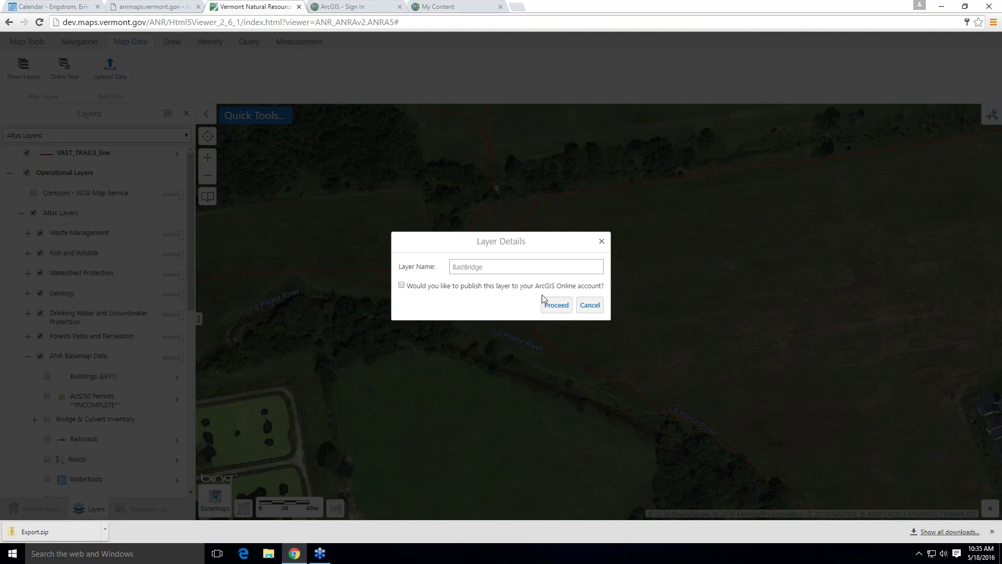
{"action": "left_click", "coordinate": [558, 307]}
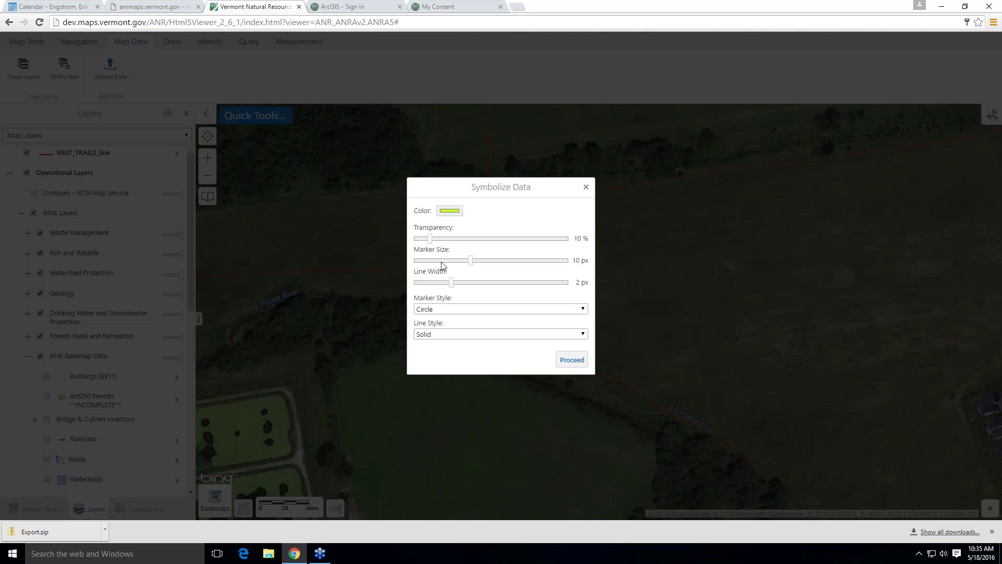
Symbolize the uploaded BastBridge points with orange square markers and add the layer to the map.
{"action": "left_click", "coordinate": [453, 212]}
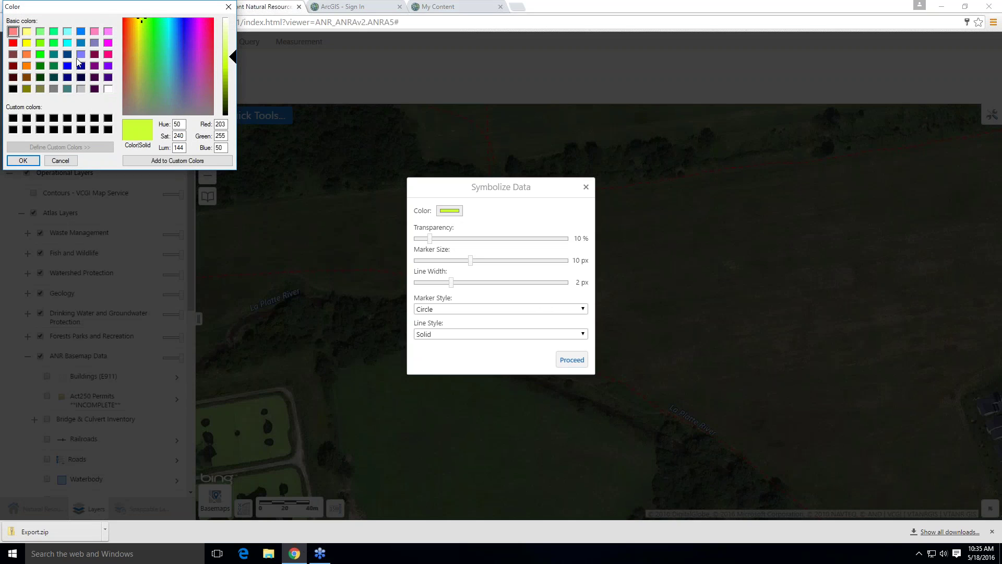
{"action": "left_click", "coordinate": [26, 66]}
{"action": "left_click", "coordinate": [23, 160]}
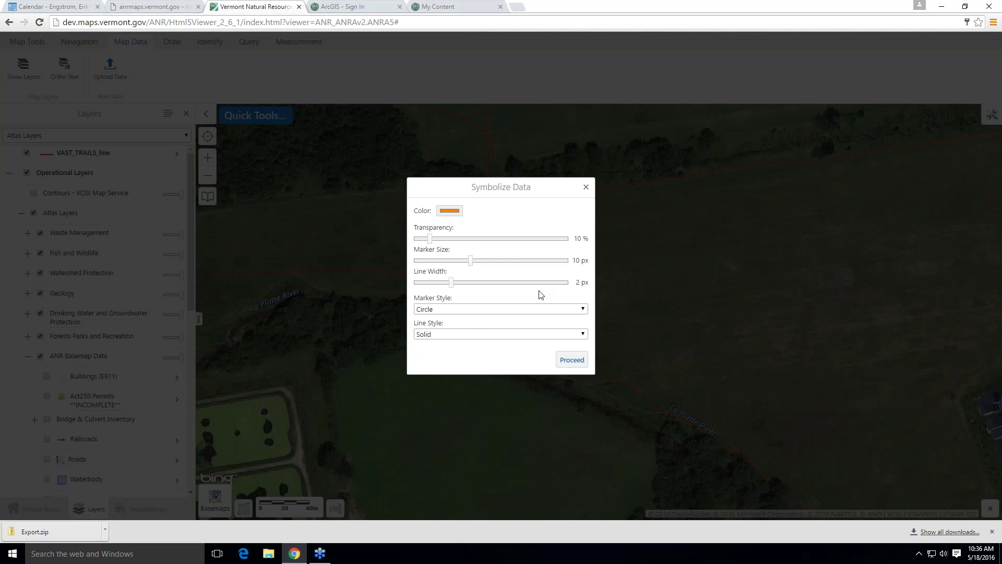
{"action": "left_click", "coordinate": [469, 309]}
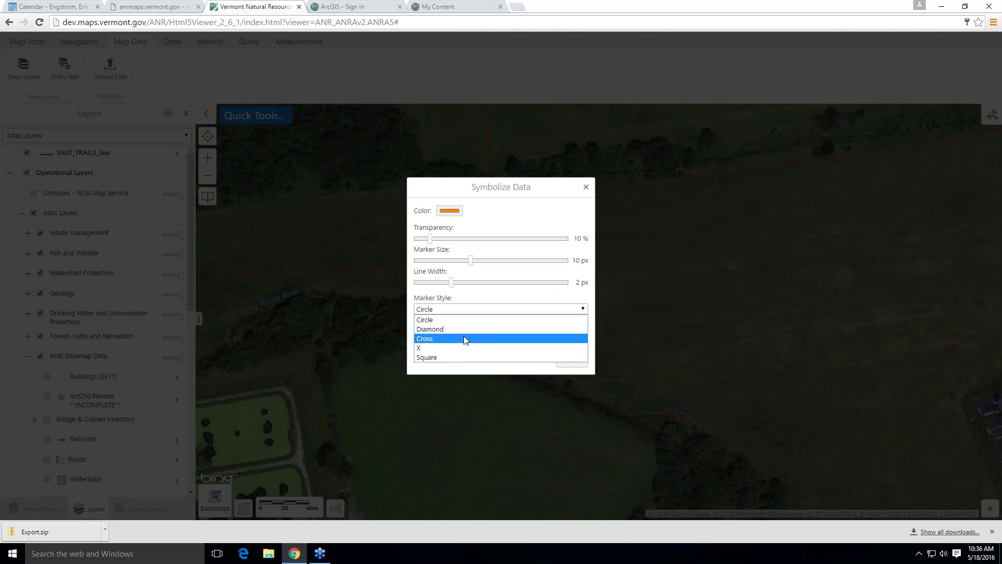
{"action": "left_click", "coordinate": [465, 329]}
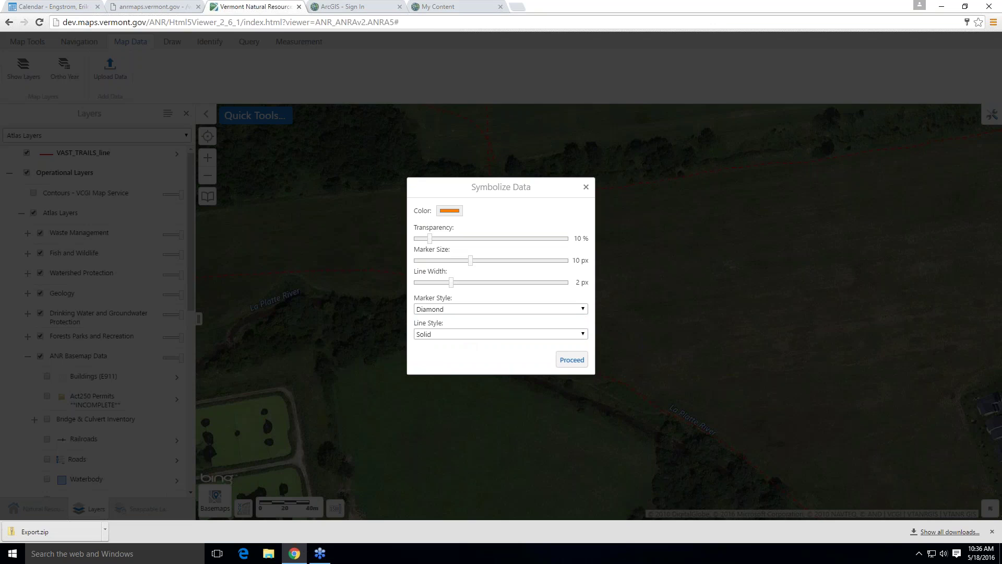
{"action": "left_click", "coordinate": [464, 309]}
{"action": "left_click", "coordinate": [463, 358]}
{"action": "left_click", "coordinate": [572, 365]}
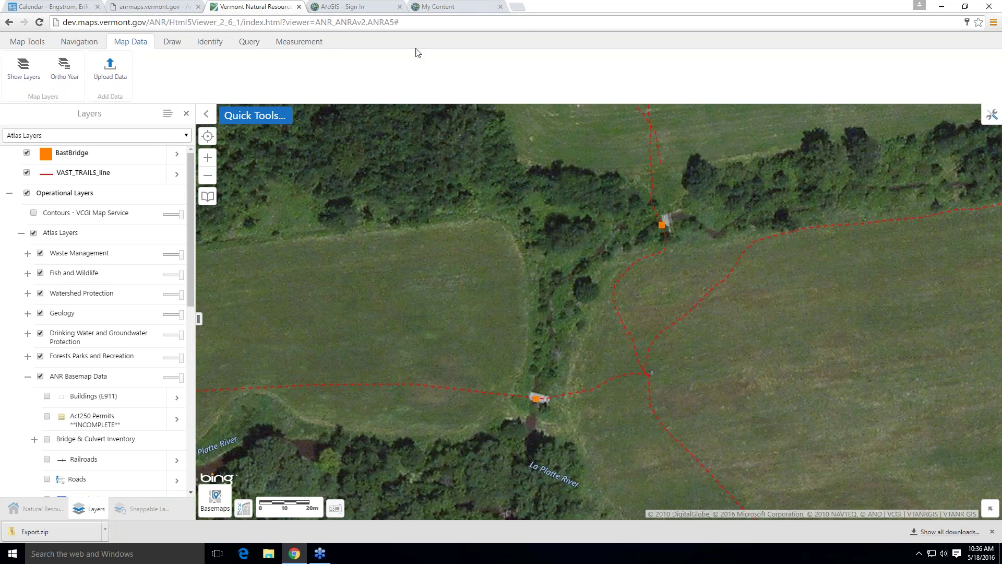
Turn on the Parcels (where available) layer under ANR Basemap Data.
{"action": "left_click", "coordinate": [170, 48]}
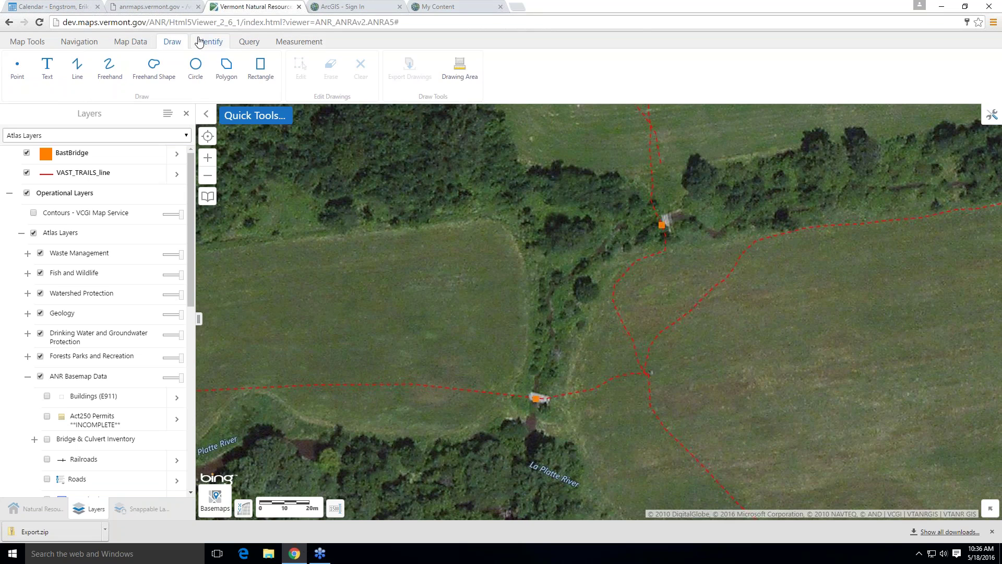
{"action": "left_click", "coordinate": [203, 42]}
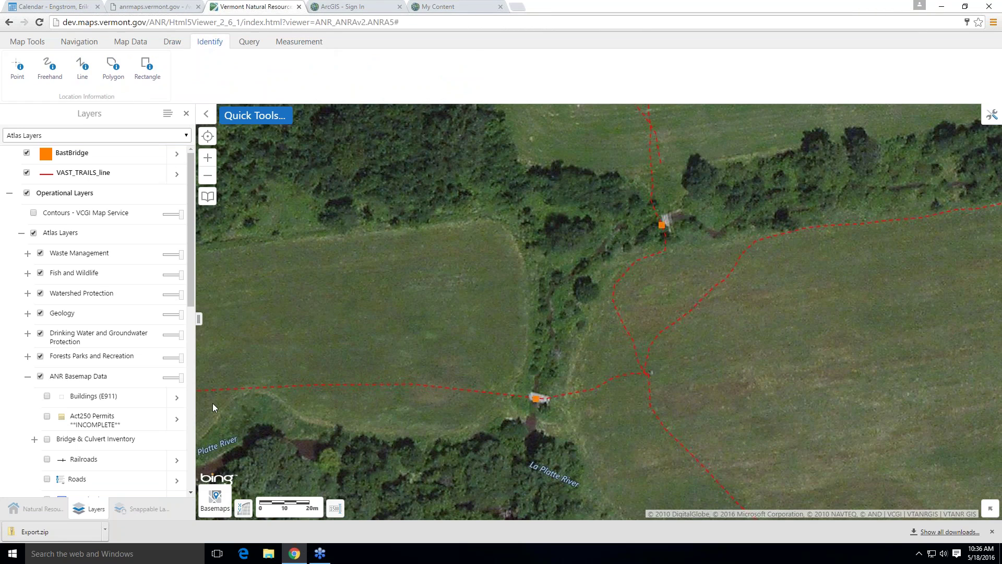
{"action": "mouse_move", "coordinate": [189, 275]}
{"action": "left_mouse_down"}
{"action": "mouse_move", "coordinate": [203, 449]}
{"action": "mouse_move", "coordinate": [209, 345]}
{"action": "left_mouse_up"}
{"action": "left_click", "coordinate": [47, 359]}
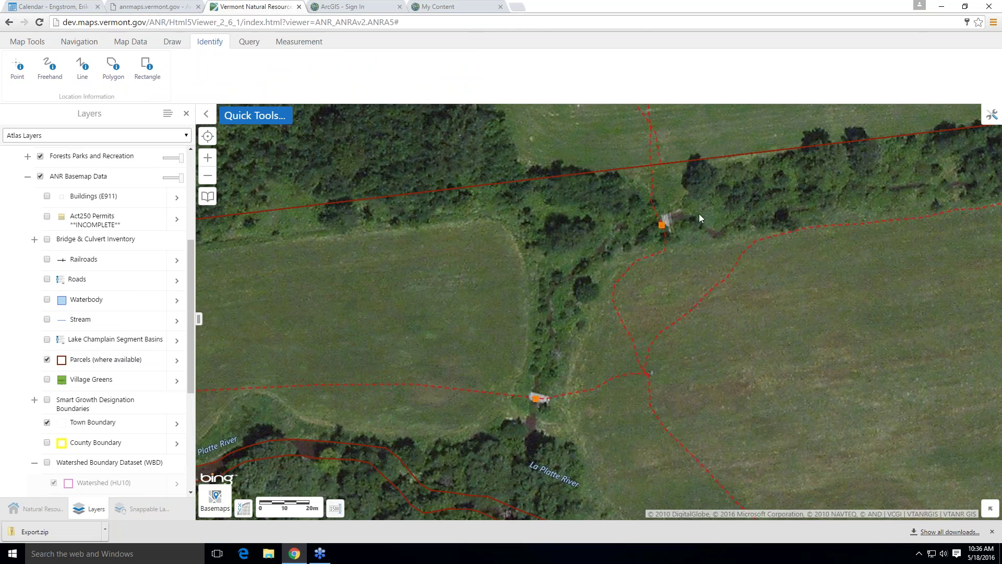
Identify features within a small rectangle over the VAST trail beside the La Platte River, west of the Farmall Dr houses.
{"action": "left_click", "coordinate": [167, 43]}
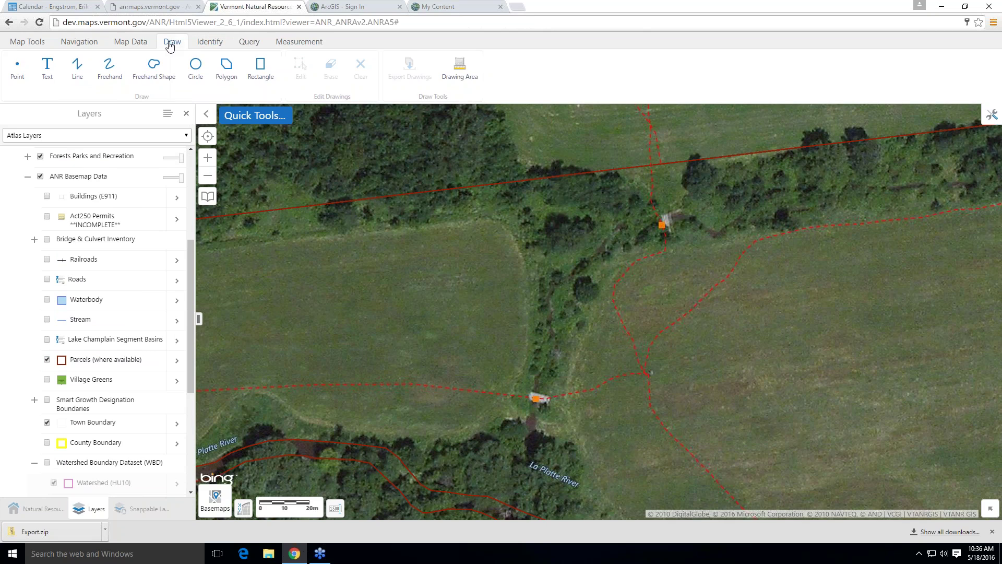
{"action": "left_click", "coordinate": [210, 46]}
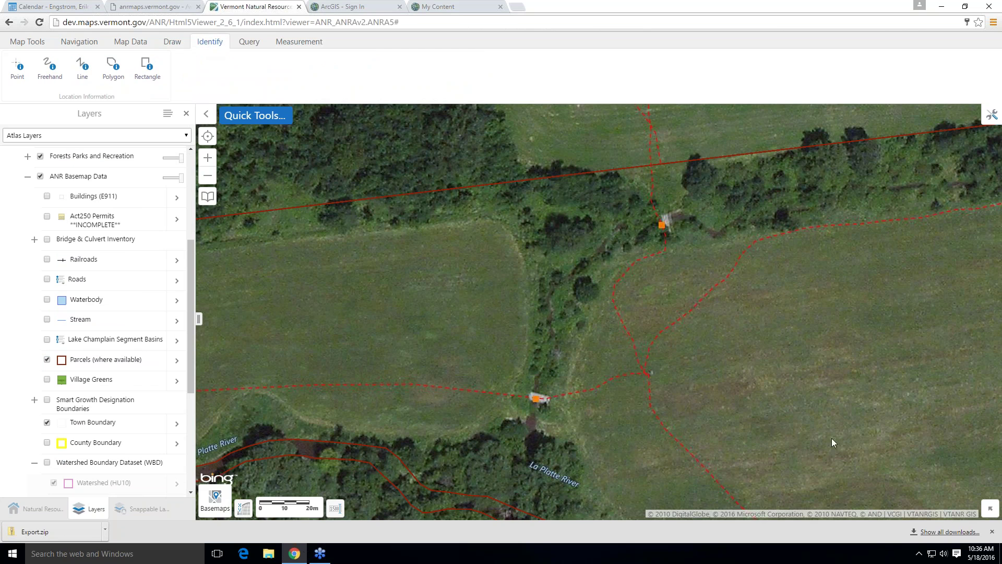
{"action": "scroll", "coordinate": [578, 272], "scroll_direction": "down", "scroll_amount": 3}
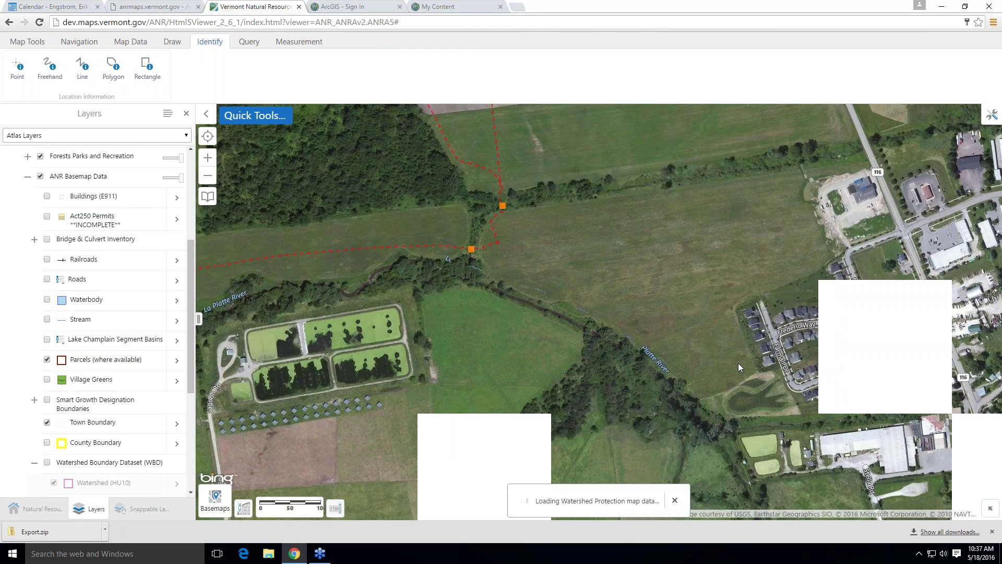
{"action": "scroll", "coordinate": [771, 395], "scroll_direction": "up", "scroll_amount": 2}
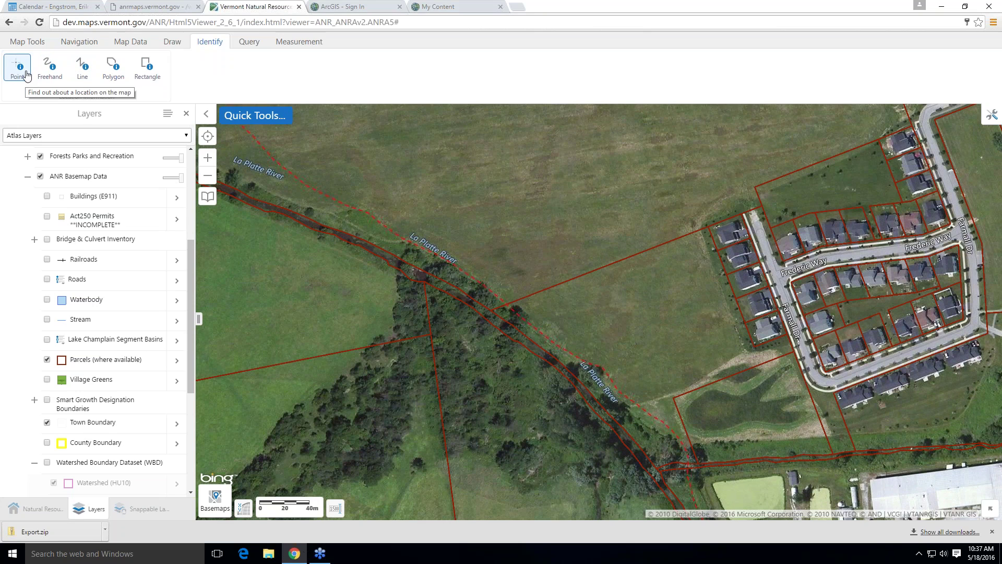
{"action": "left_click", "coordinate": [147, 67]}
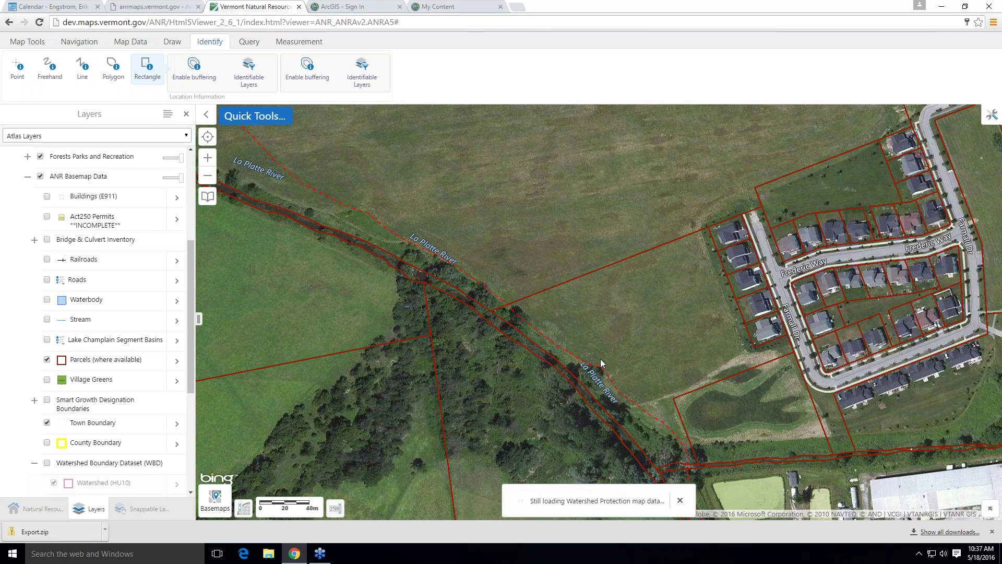
{"action": "left_click_drag", "start_coordinate": [587, 352], "coordinate": [623, 378]}
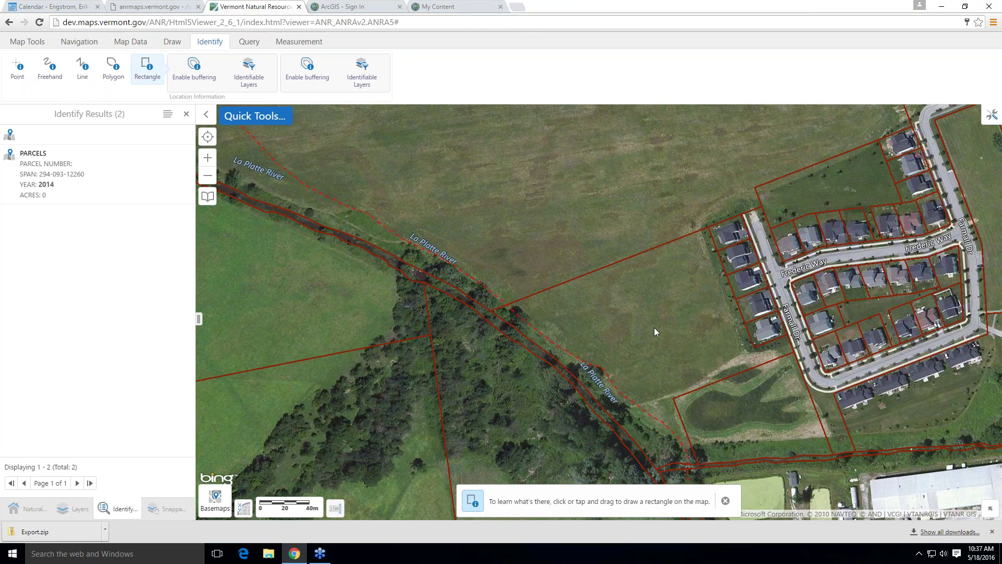
Open the VAST_TRAILS_line result's details and buffer that trail, with the distance in feet, to identify nearby features.
{"action": "left_click", "coordinate": [55, 138]}
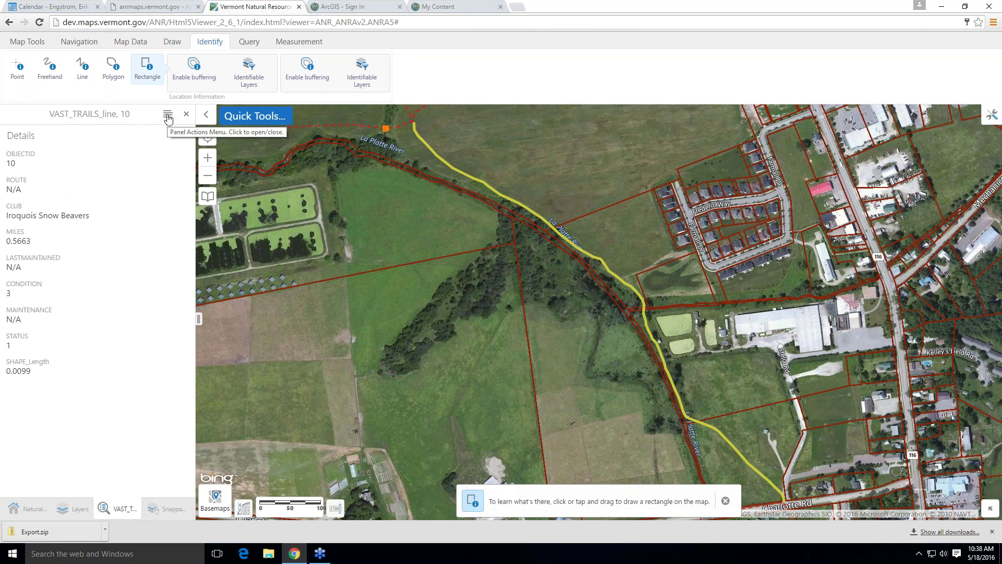
{"action": "left_click", "coordinate": [168, 117]}
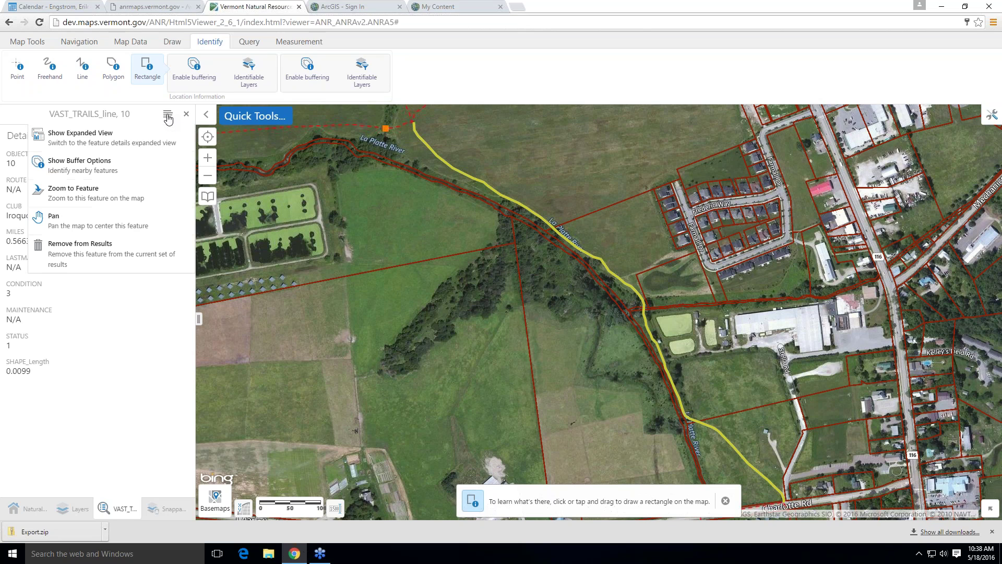
{"action": "left_click", "coordinate": [141, 170]}
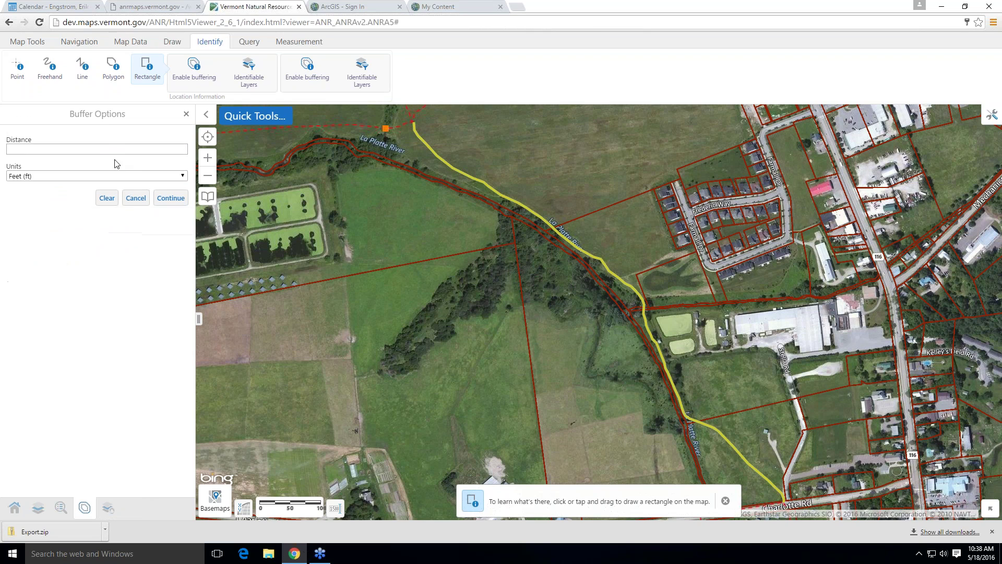
{"action": "left_click", "coordinate": [183, 147]}
{"action": "left_click", "coordinate": [172, 200]}
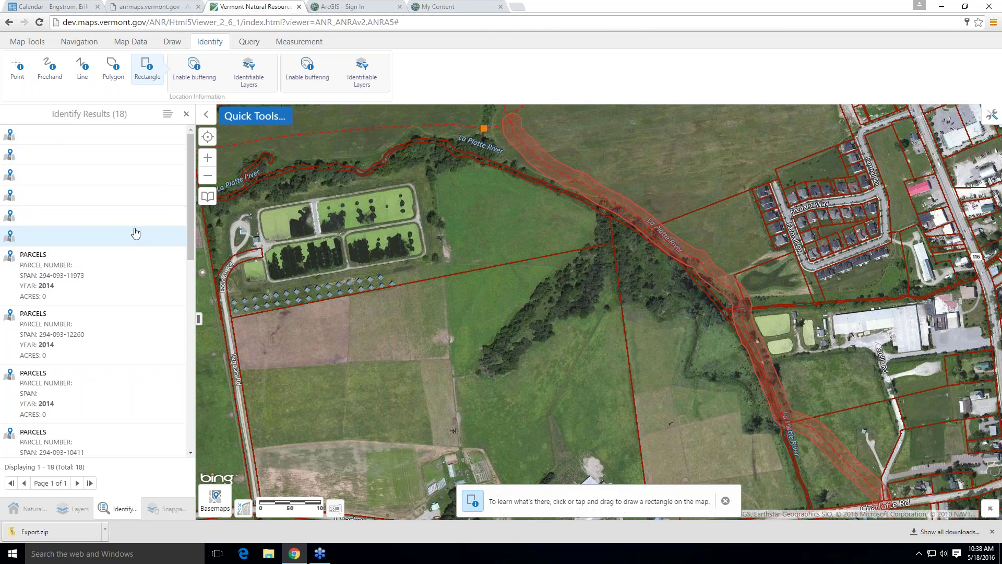
Review the buffered identify results, switch them to table format, and shrink the table pane to enlarge the map.
{"action": "left_click_drag", "start_coordinate": [191, 180], "coordinate": [500, 220]}
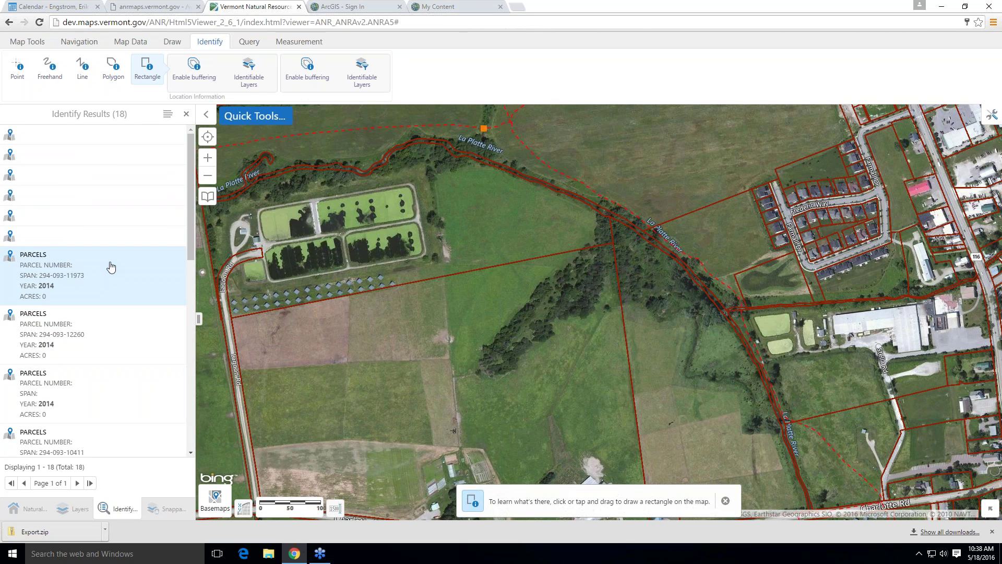
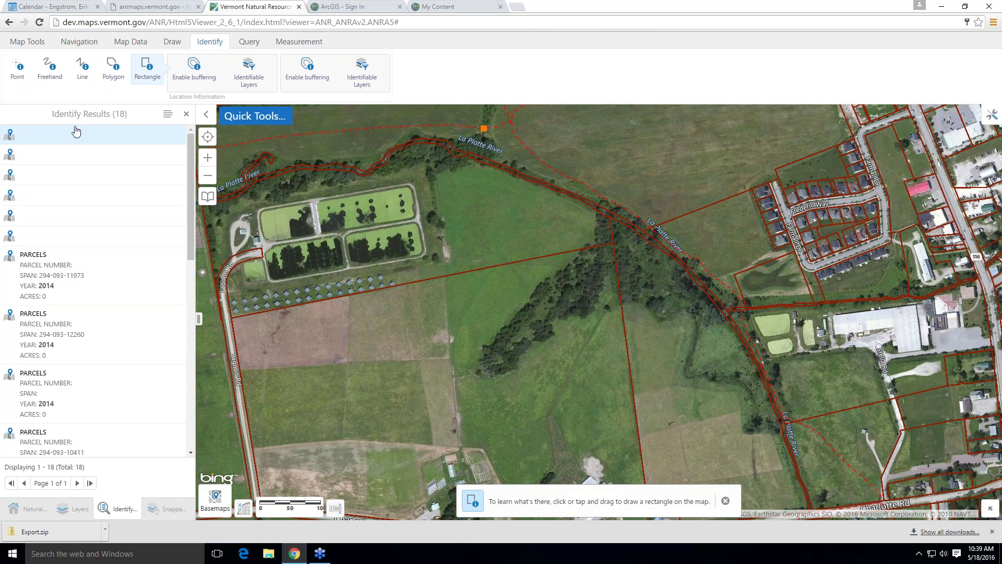
{"action": "scroll", "coordinate": [124, 323], "scroll_direction": "down", "scroll_amount": 8}
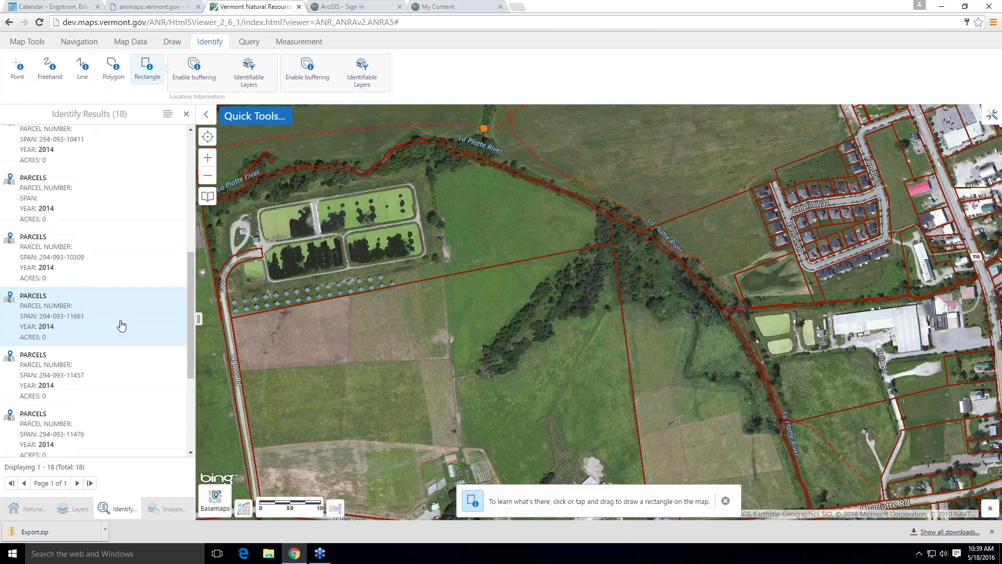
{"action": "scroll", "coordinate": [119, 322], "scroll_direction": "up", "scroll_amount": 8}
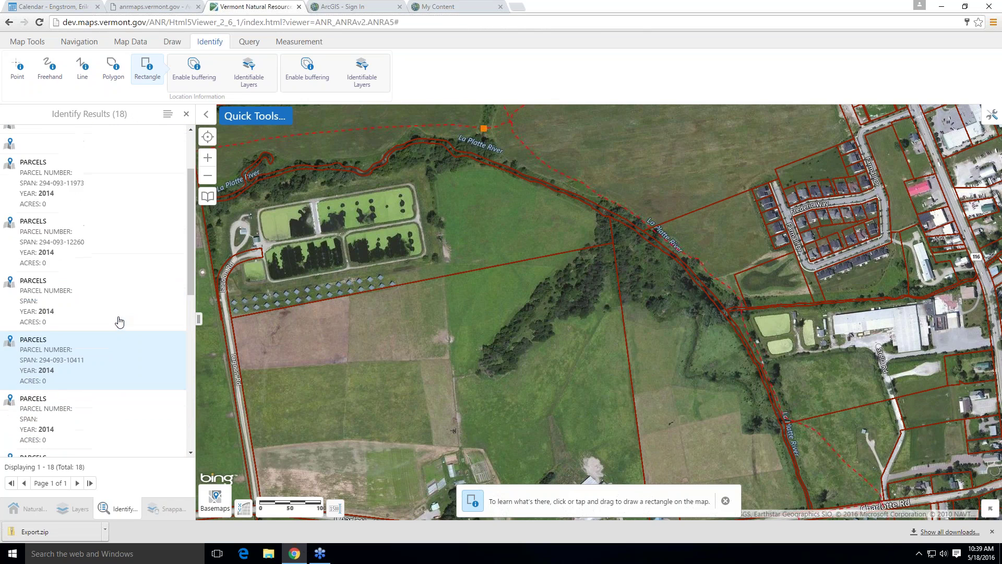
{"action": "left_click", "coordinate": [168, 119]}
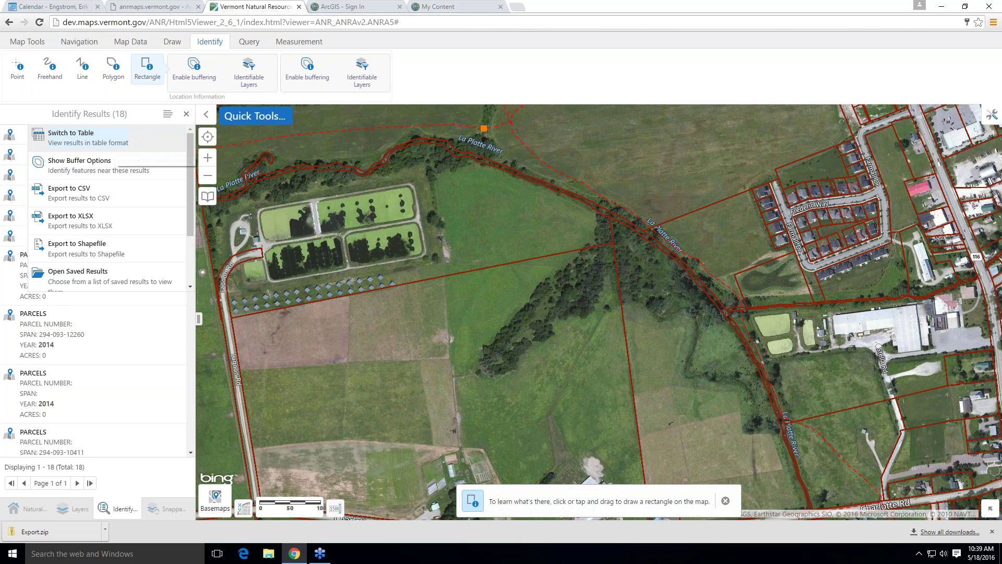
{"action": "left_click", "coordinate": [70, 137]}
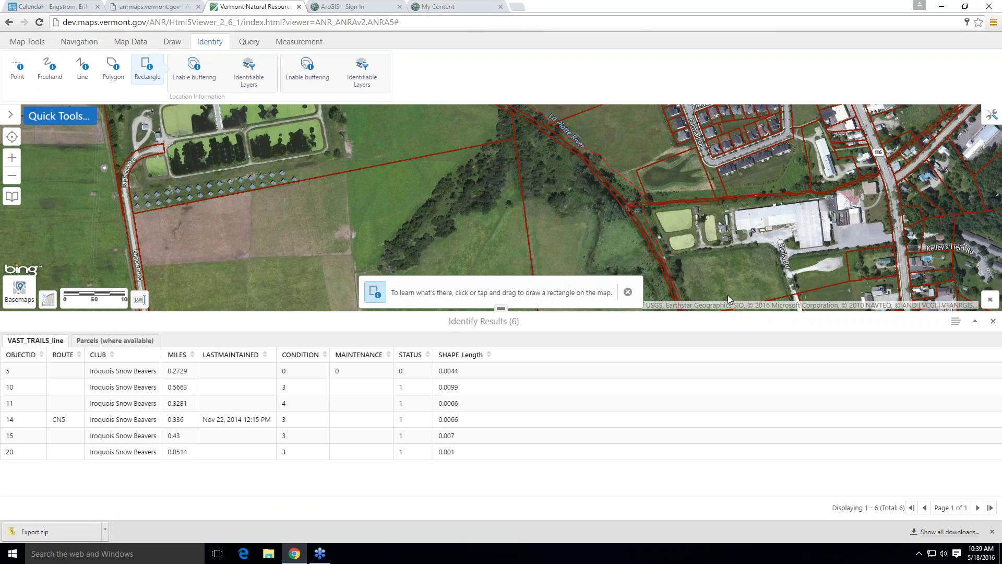
{"action": "left_click_drag", "start_coordinate": [727, 314], "coordinate": [727, 354]}
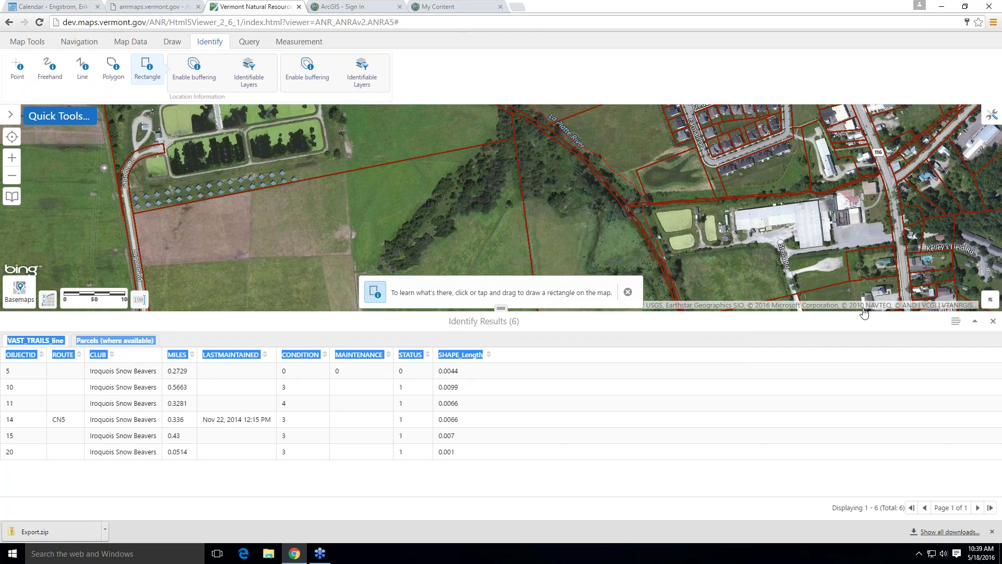
{"action": "left_click_drag", "start_coordinate": [861, 313], "coordinate": [857, 402]}
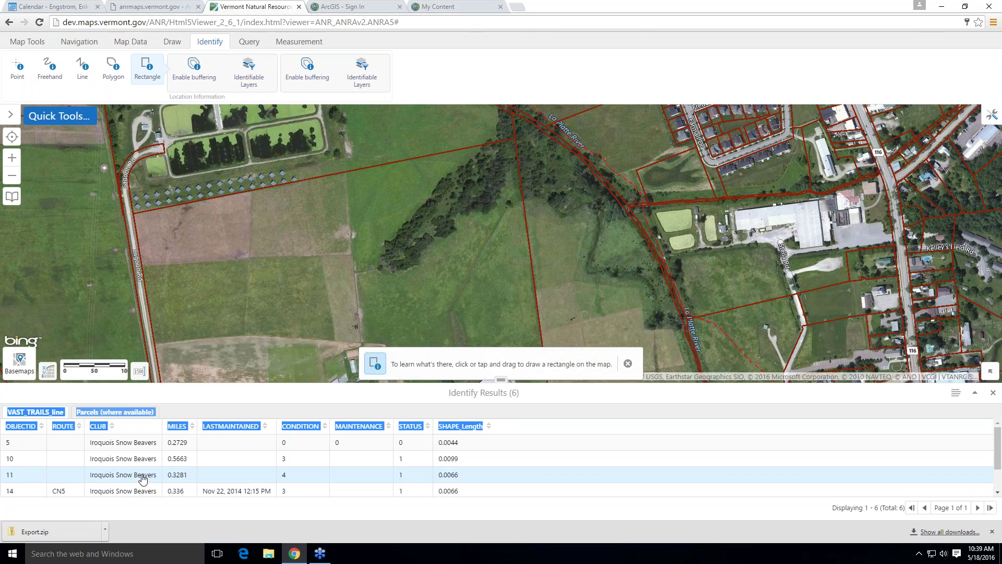
Show the Parcels (where available) results and remove the road-shaped parcel with OBJECTID 854951 from the results.
{"action": "scroll", "coordinate": [141, 470], "scroll_direction": "down", "scroll_amount": 2}
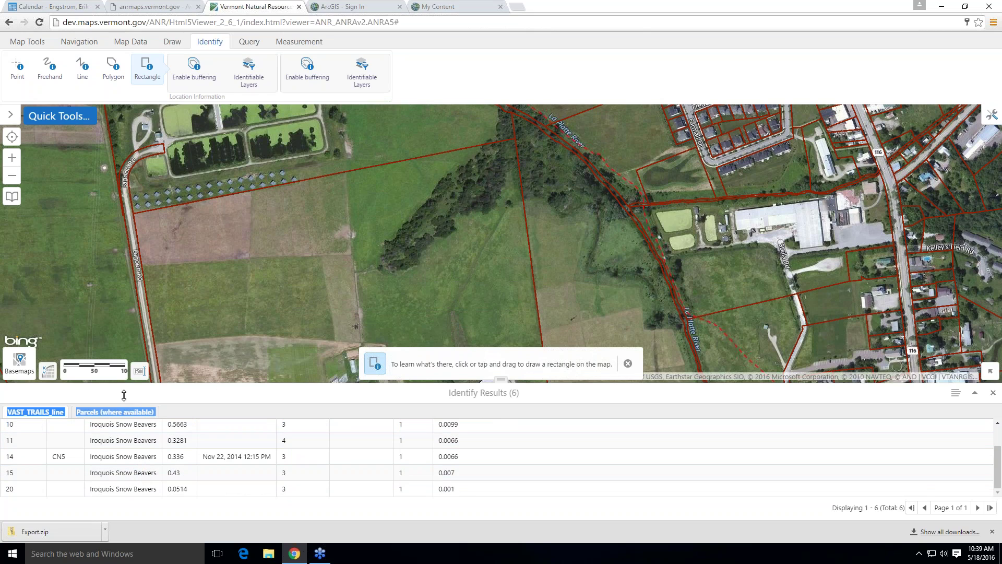
{"action": "left_click", "coordinate": [211, 412]}
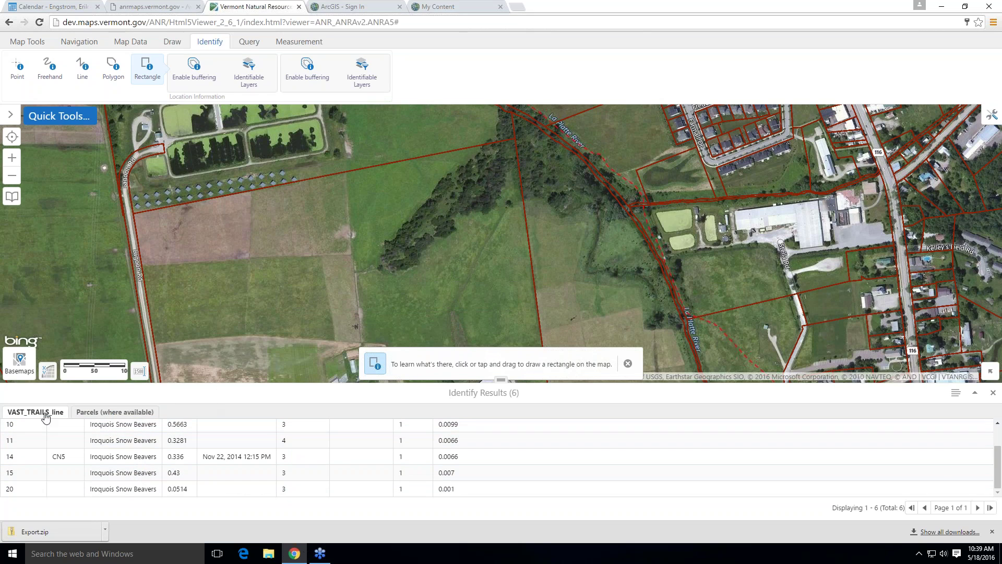
{"action": "left_click", "coordinate": [93, 412]}
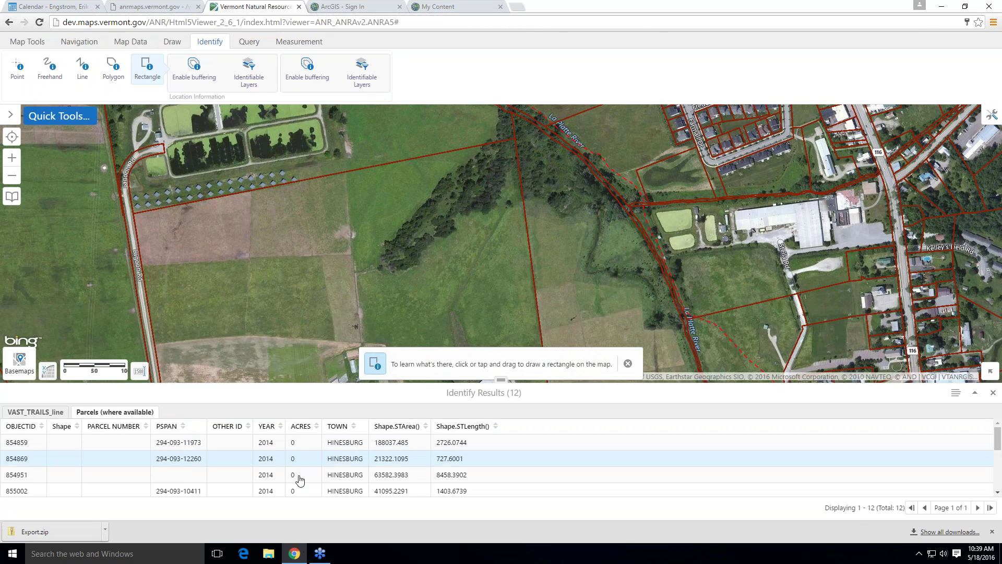
{"action": "left_click", "coordinate": [203, 478]}
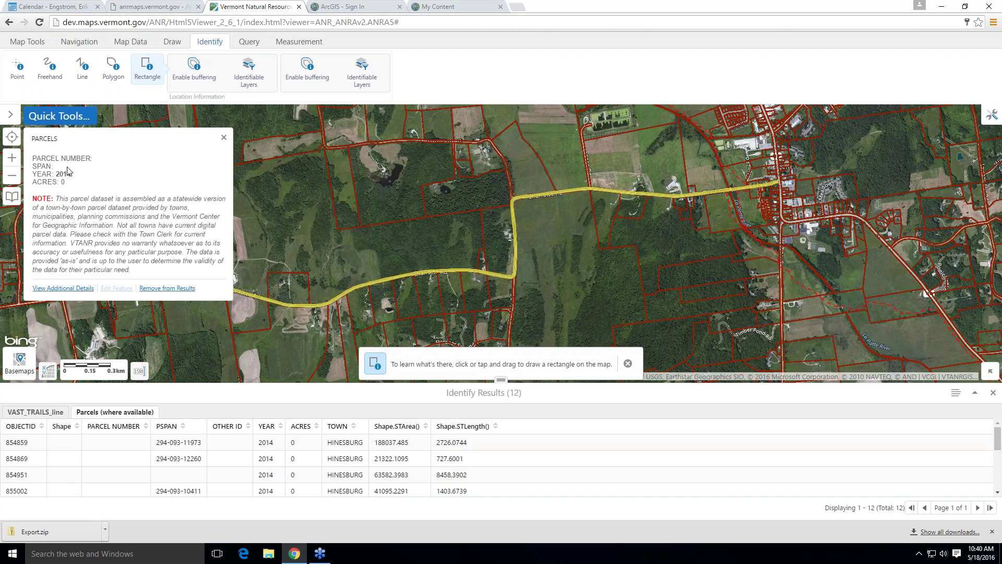
{"action": "left_click", "coordinate": [177, 290]}
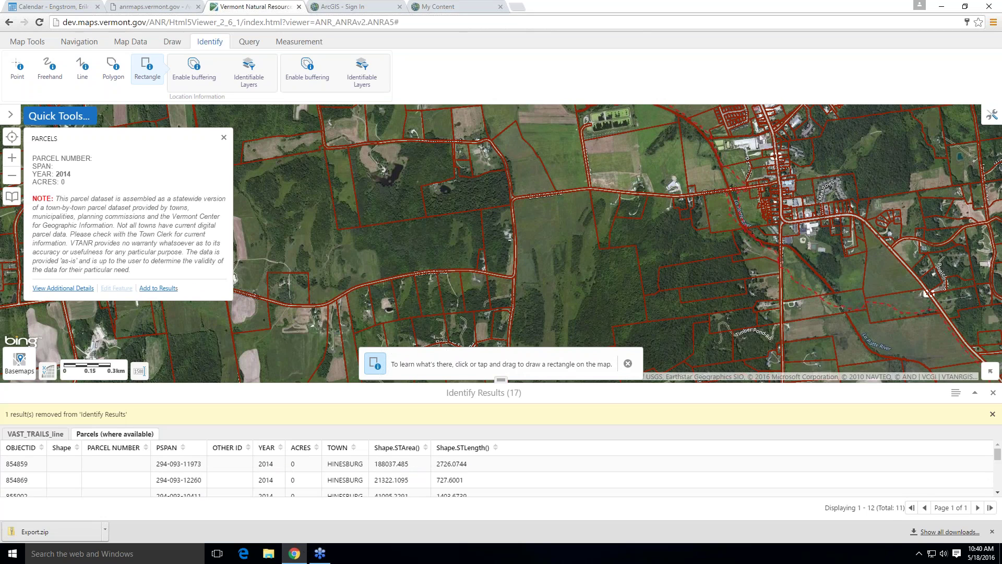
Remove the parcel without a SPAN beside Farmall Dr, OBJECTID 855178, from the identify results.
{"action": "scroll", "coordinate": [999, 493], "scroll_direction": "down", "scroll_amount": 2}
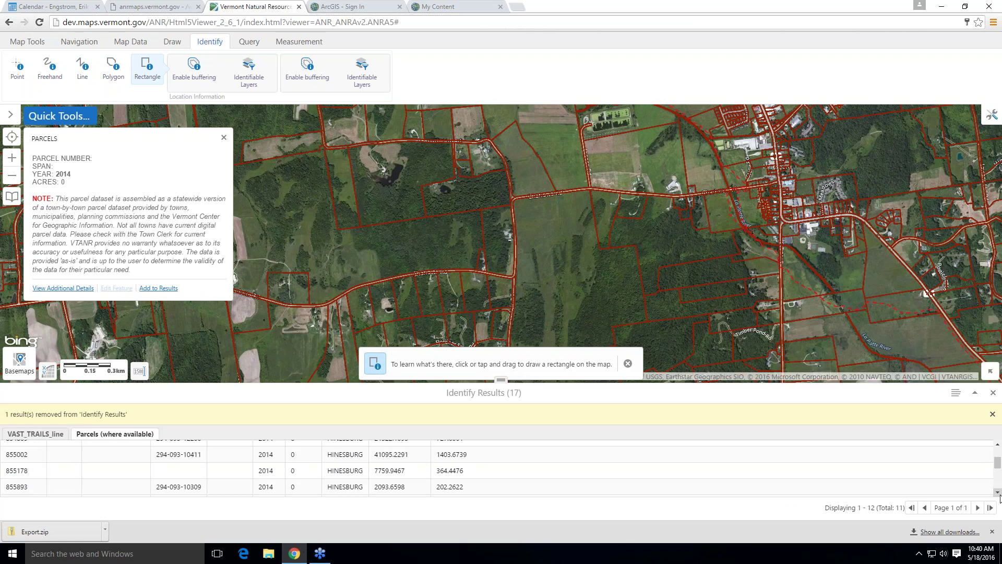
{"action": "left_click", "coordinate": [209, 475]}
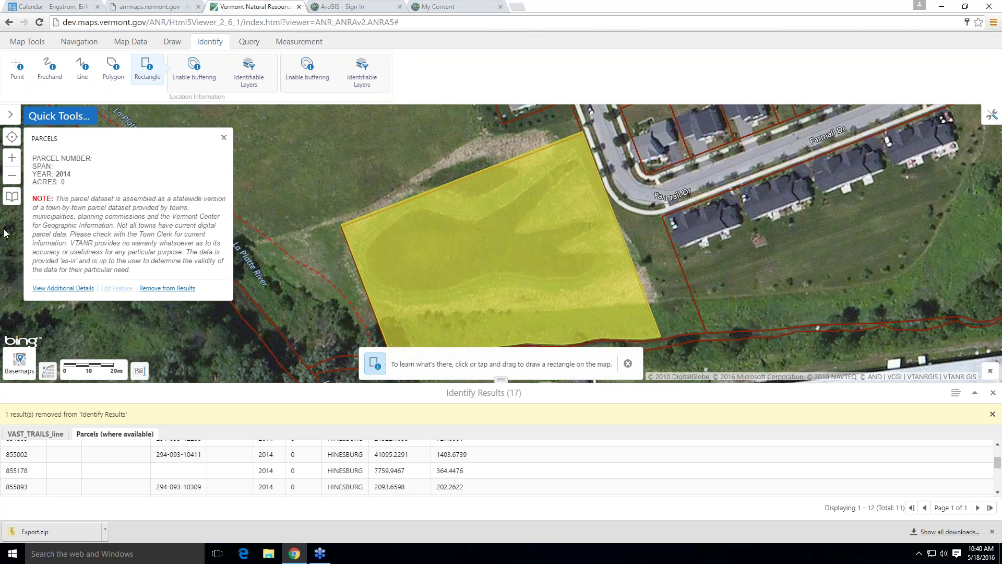
{"action": "left_click", "coordinate": [178, 288]}
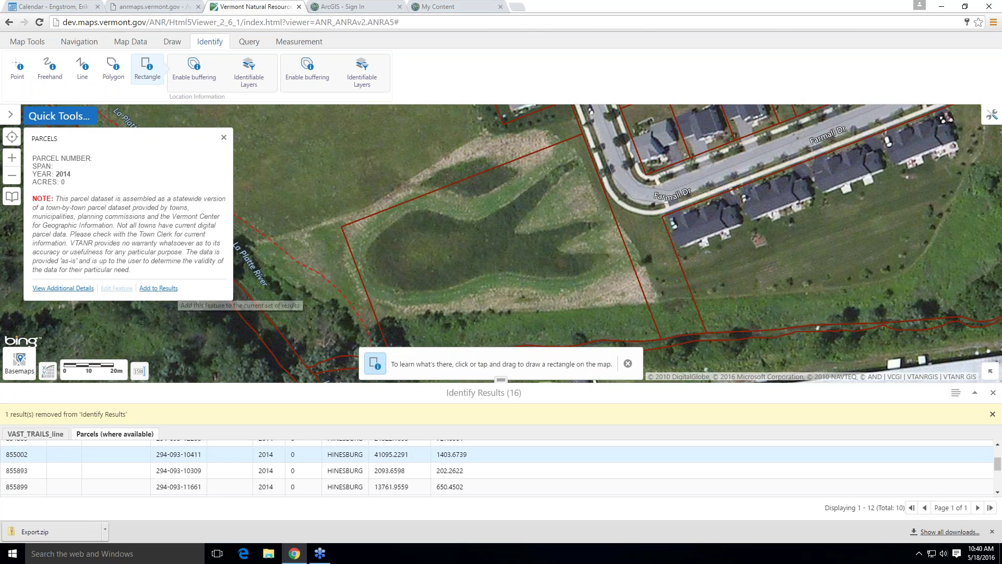
{"action": "left_click_drag", "start_coordinate": [997, 464], "coordinate": [1000, 443]}
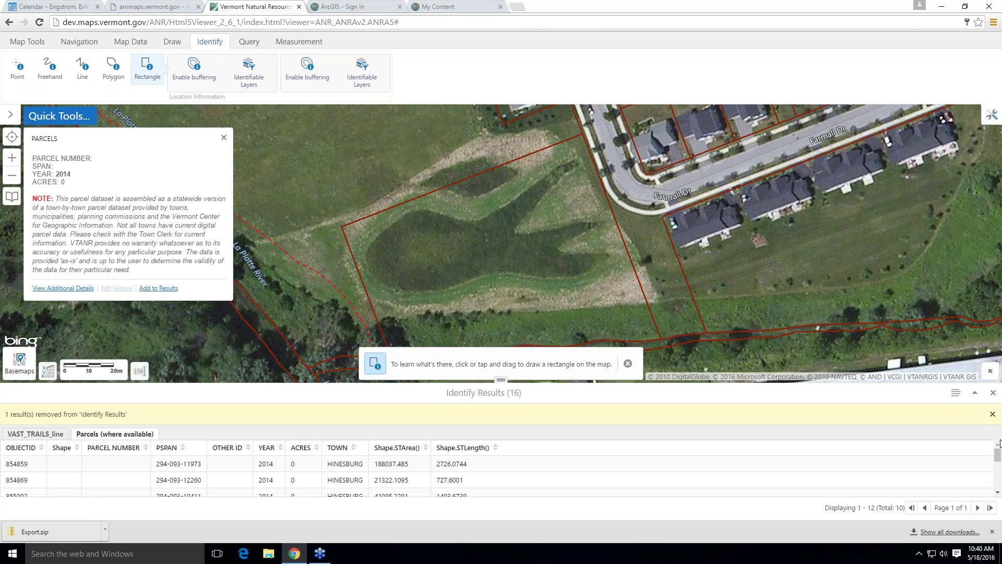
Export the remaining identify results to a shapefile and download it.
{"action": "left_click", "coordinate": [956, 395]}
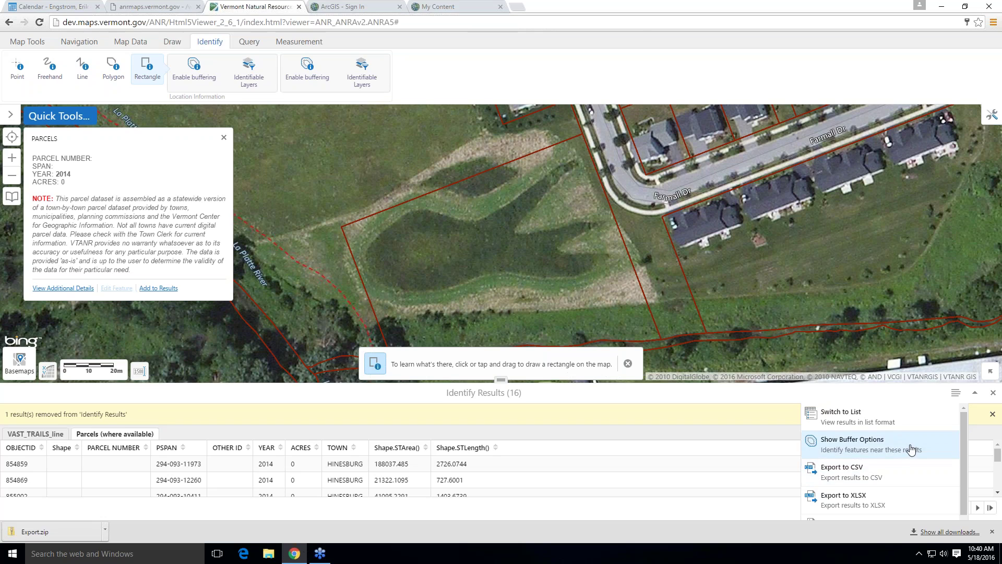
{"action": "scroll", "coordinate": [911, 446], "scroll_direction": "down", "scroll_amount": 1}
{"action": "scroll", "coordinate": [911, 447], "scroll_direction": "up", "scroll_amount": 2}
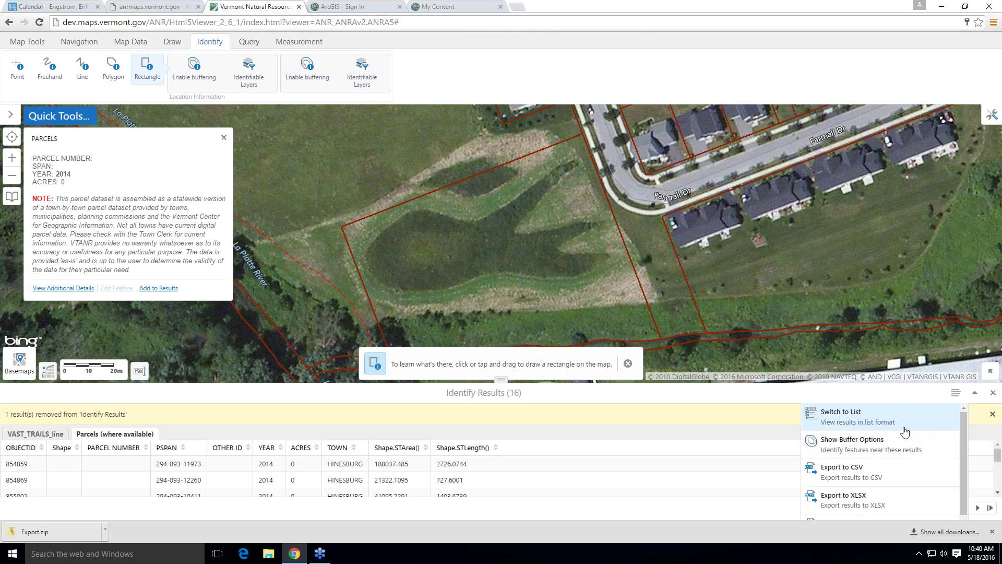
{"action": "scroll", "coordinate": [886, 463], "scroll_direction": "down", "scroll_amount": 1}
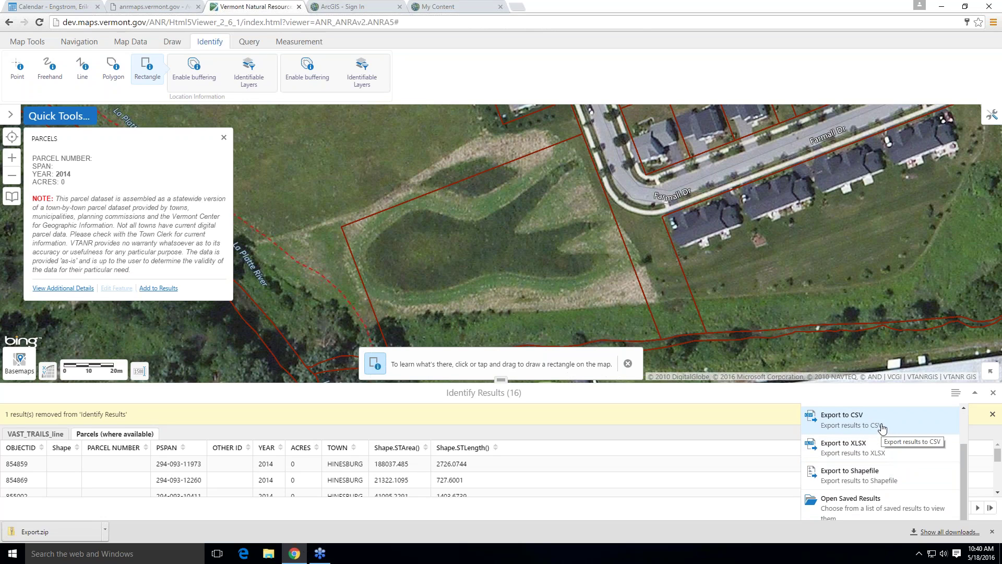
{"action": "left_click", "coordinate": [913, 475]}
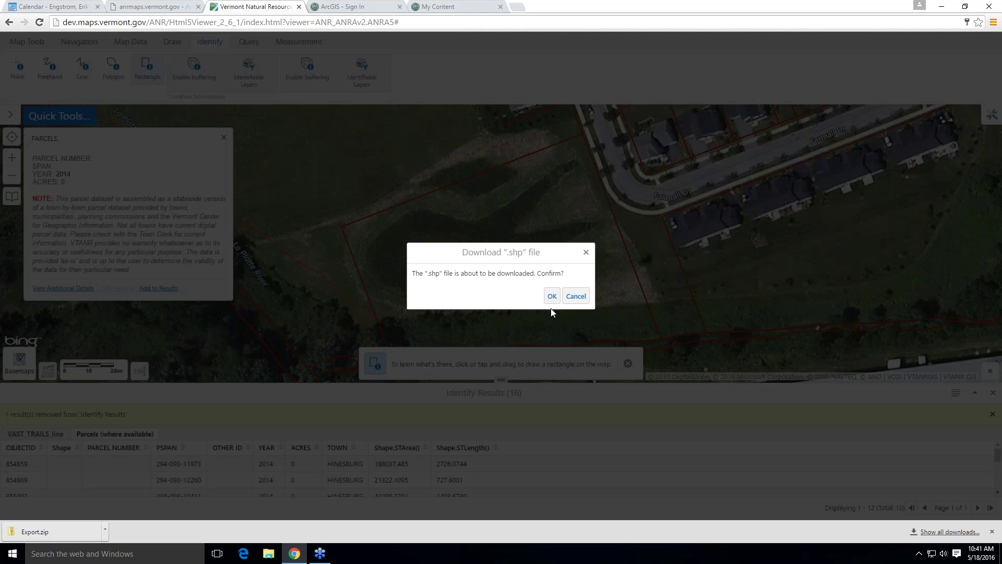
{"action": "left_click", "coordinate": [551, 296]}
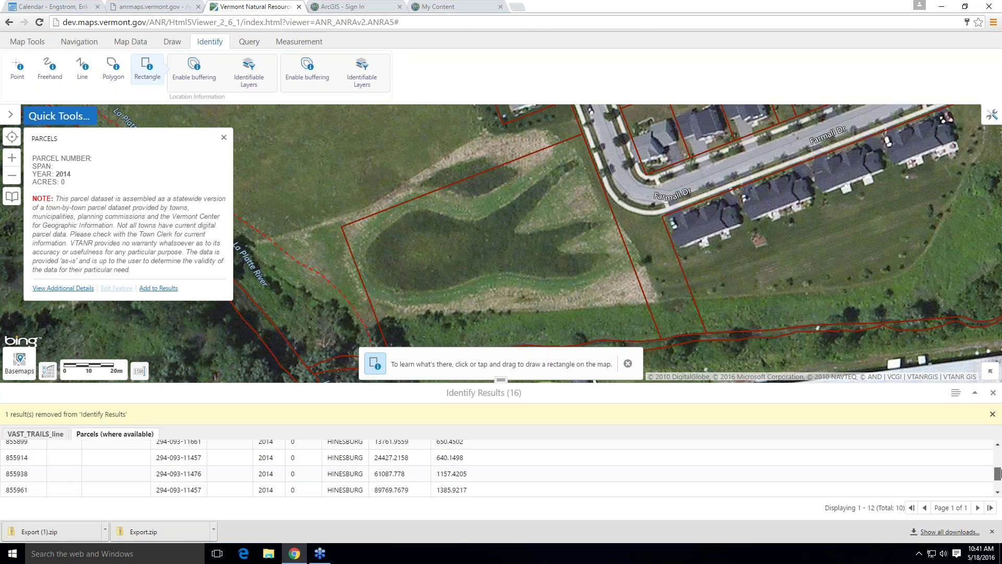
Enlarge the results table and save the identify results under the name Trail Landowners.
{"action": "left_click", "coordinate": [955, 395]}
{"action": "scroll", "coordinate": [969, 486], "scroll_direction": "down", "scroll_amount": 2}
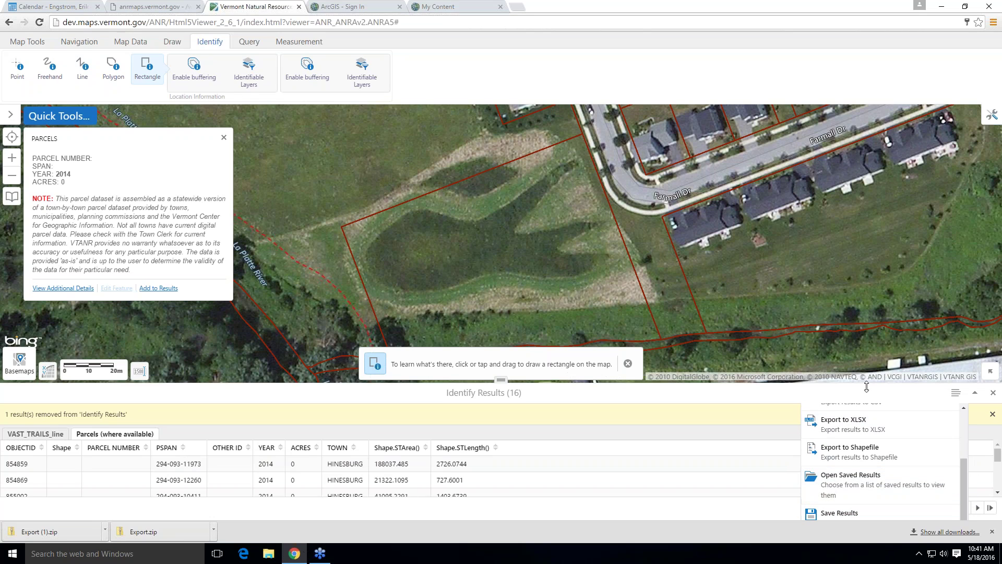
{"action": "left_click", "coordinate": [790, 392]}
{"action": "key", "text": "ctrl+a"}
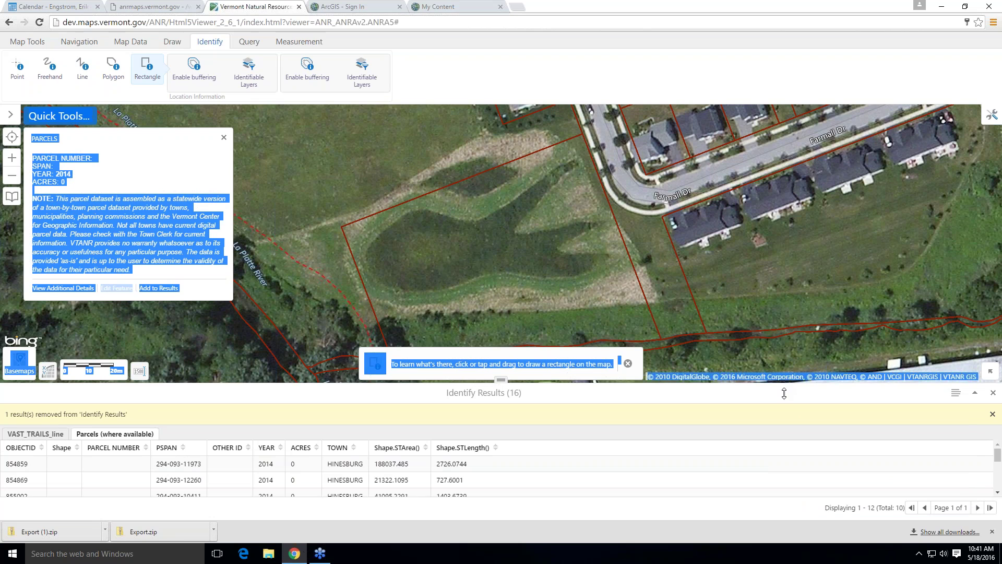
{"action": "left_click_drag", "start_coordinate": [772, 401], "coordinate": [771, 341]}
{"action": "left_click", "coordinate": [957, 327]}
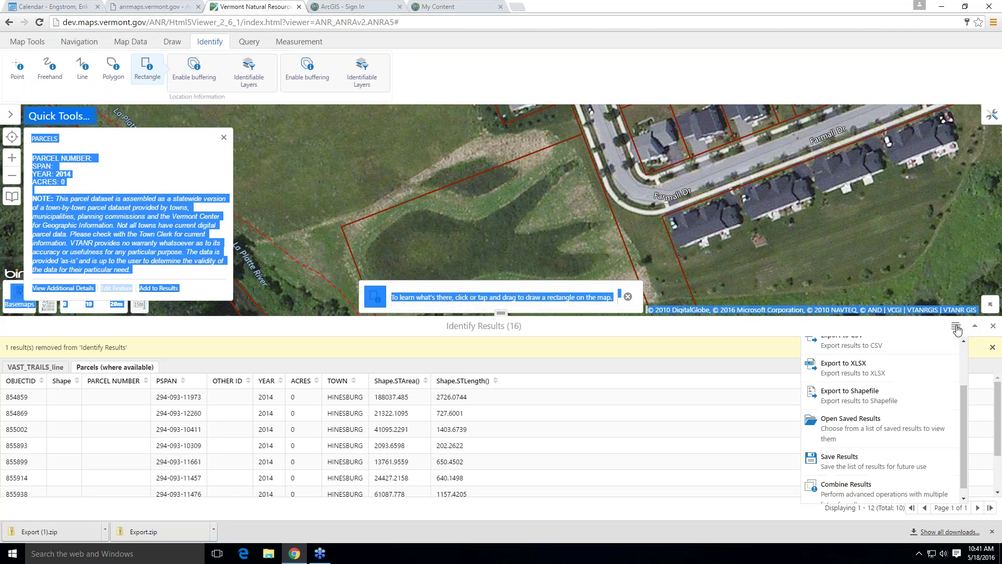
{"action": "scroll", "coordinate": [879, 468], "scroll_direction": "down", "scroll_amount": 1}
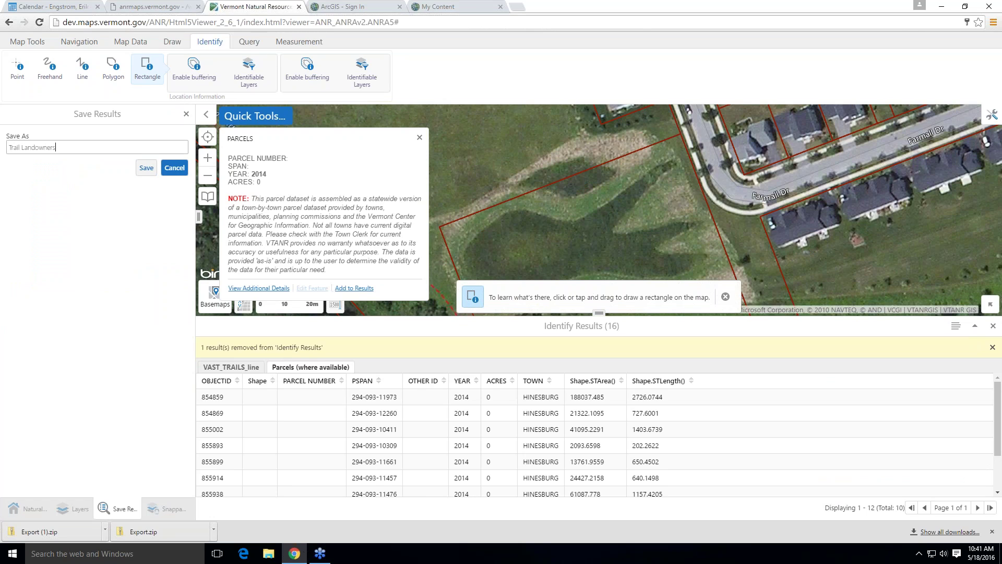
{"action": "left_click", "coordinate": [147, 167]}
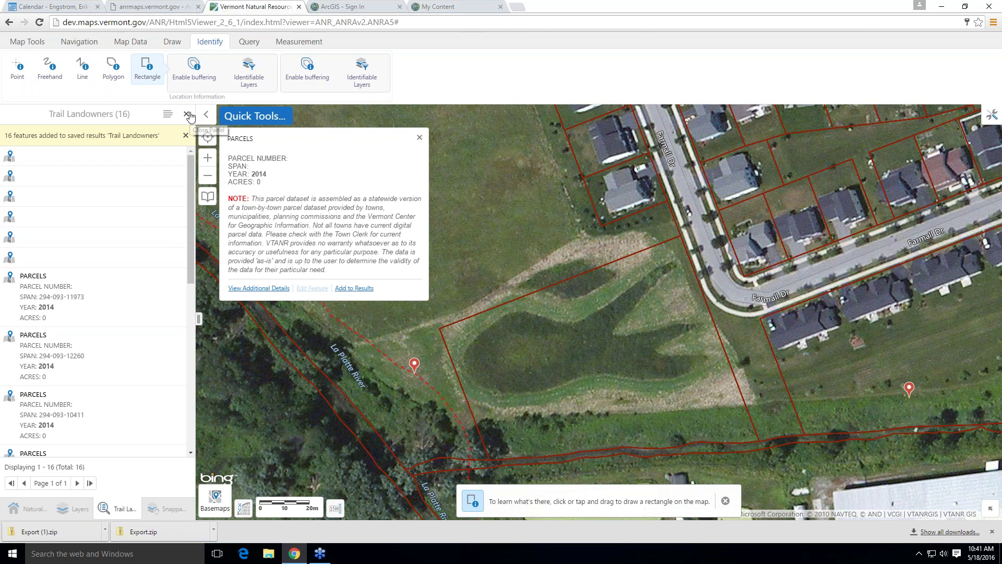
Close the Trail Landowners results and identify features within a small rectangle in the field west of Farmall Dr.
{"action": "left_click", "coordinate": [187, 114]}
{"action": "scroll", "coordinate": [634, 212], "scroll_direction": "down", "scroll_amount": 1}
{"action": "left_click_drag", "start_coordinate": [529, 156], "coordinate": [531, 228]}
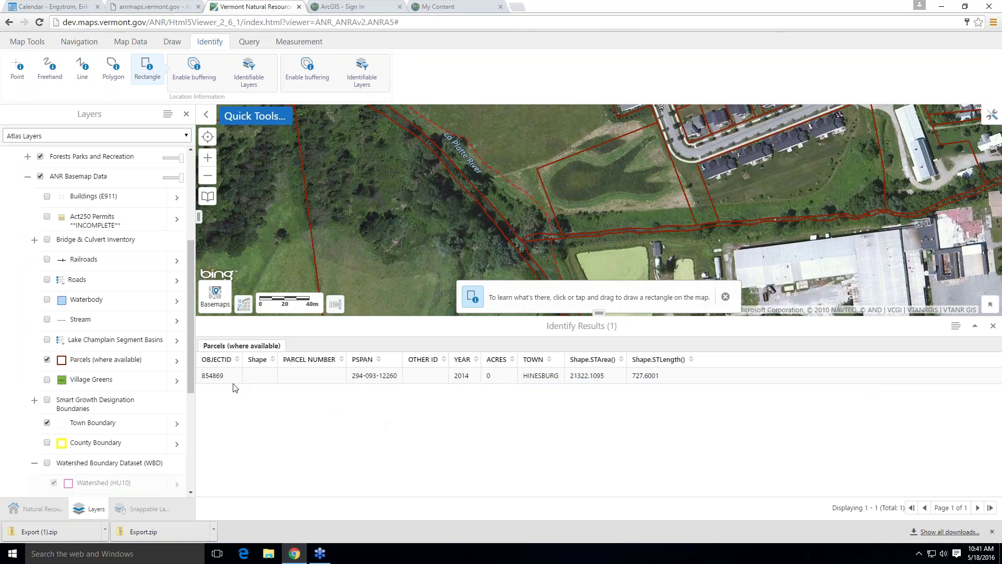
Look through the result options and switch the new identify results back to list format.
{"action": "left_click", "coordinate": [957, 327]}
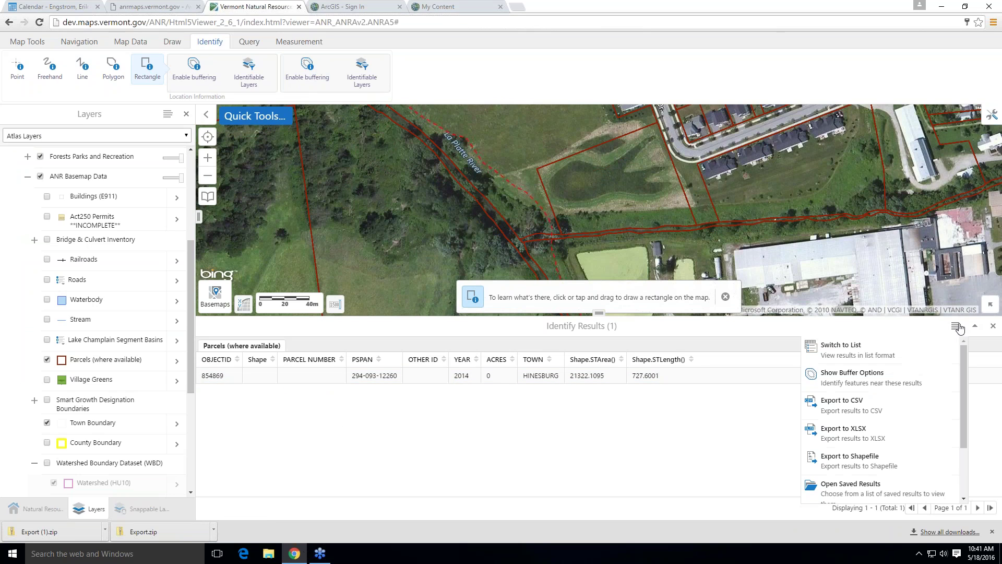
{"action": "left_click_drag", "start_coordinate": [963, 395], "coordinate": [975, 450]}
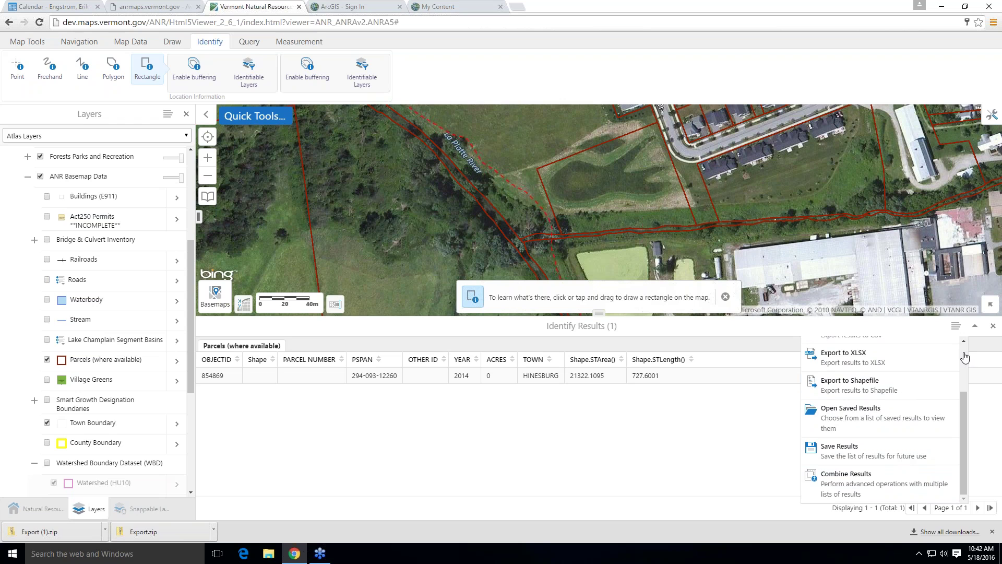
{"action": "scroll", "coordinate": [964, 357], "scroll_direction": "up", "scroll_amount": 2}
{"action": "left_click", "coordinate": [917, 349]}
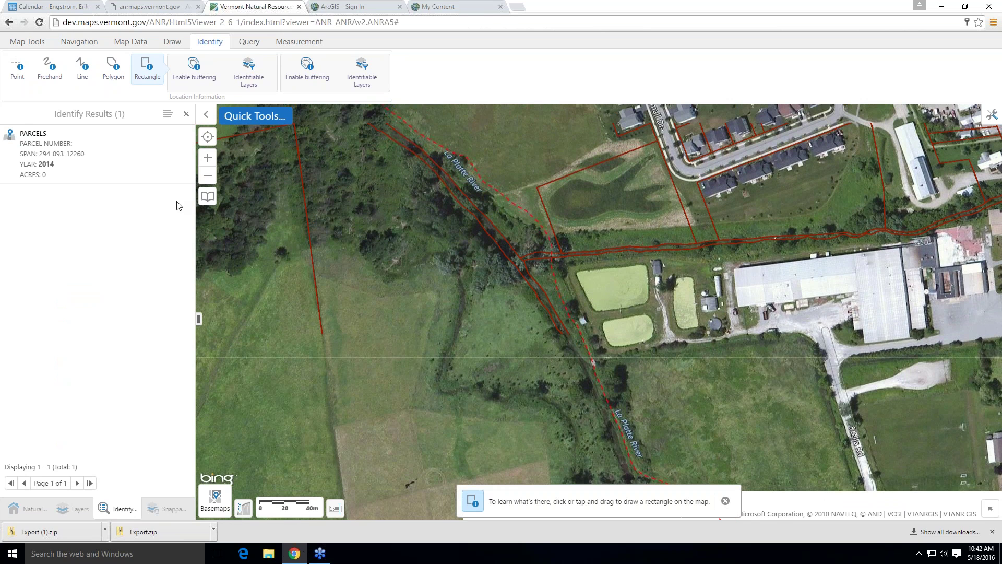
Open the saved results and load the Trail Landowners list to view its features.
{"action": "left_click", "coordinate": [168, 114]}
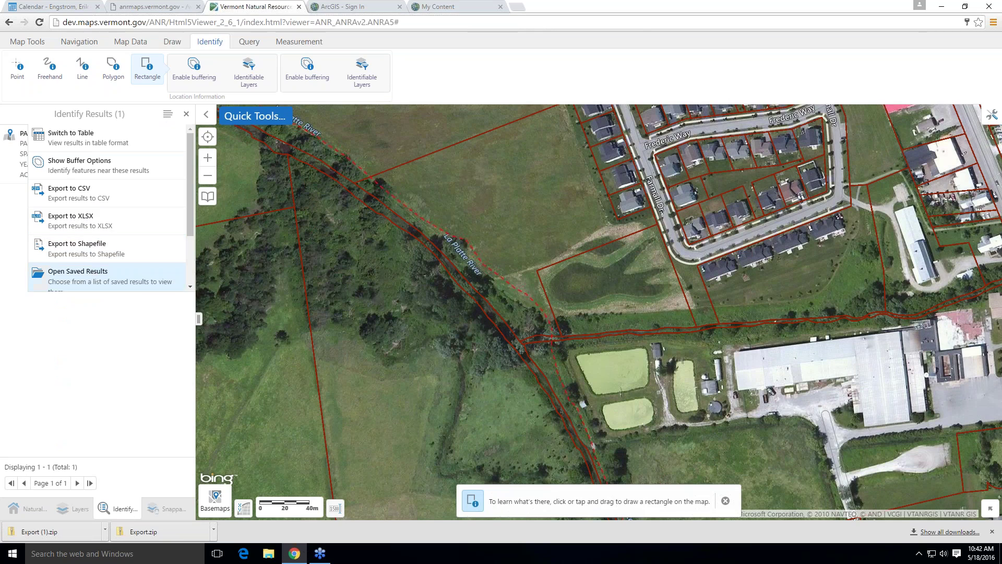
{"action": "left_click", "coordinate": [94, 276]}
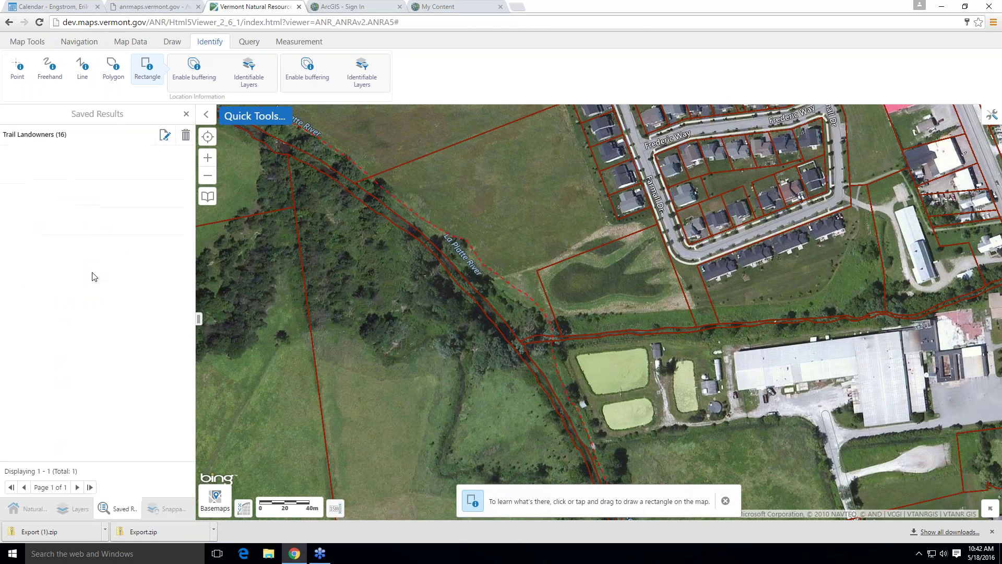
{"action": "left_click", "coordinate": [25, 135]}
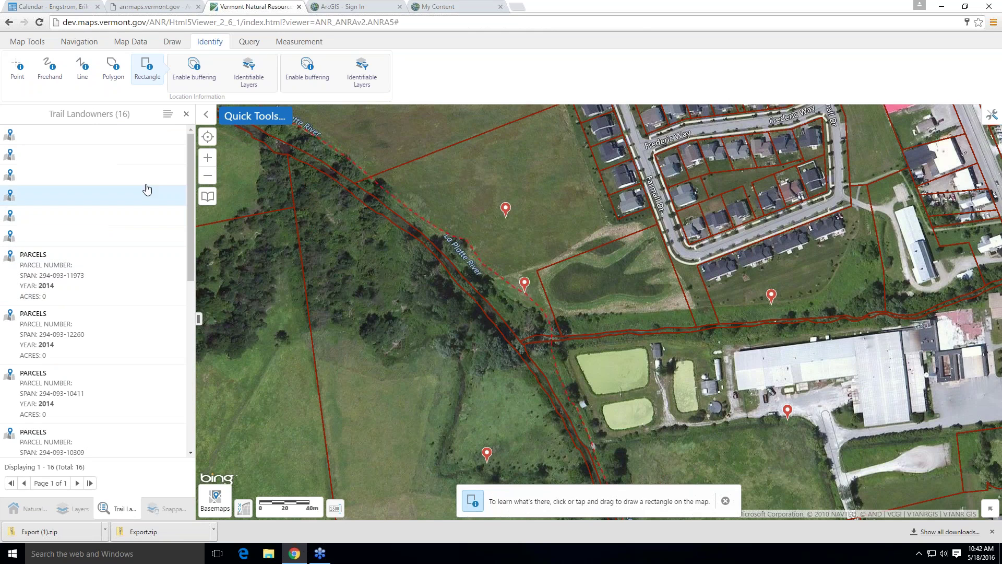
{"action": "mouse_move", "coordinate": [193, 202]}
{"action": "left_mouse_down"}
{"action": "mouse_move", "coordinate": [197, 402]}
{"action": "mouse_move", "coordinate": [189, 220]}
{"action": "left_mouse_up"}
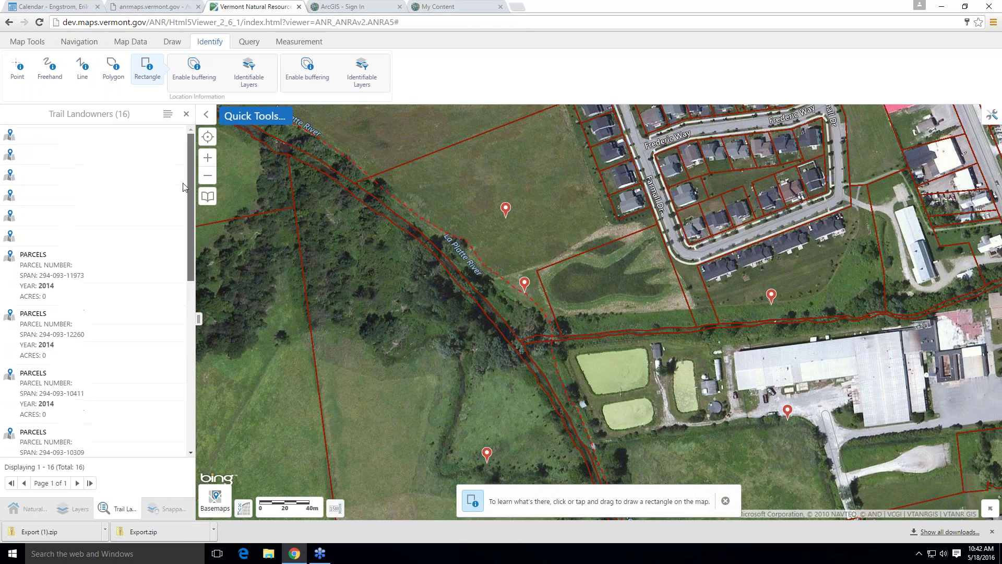
Look through the table, buffer, export, save and combine options for the Trail Landowners results.
{"action": "left_click", "coordinate": [167, 115]}
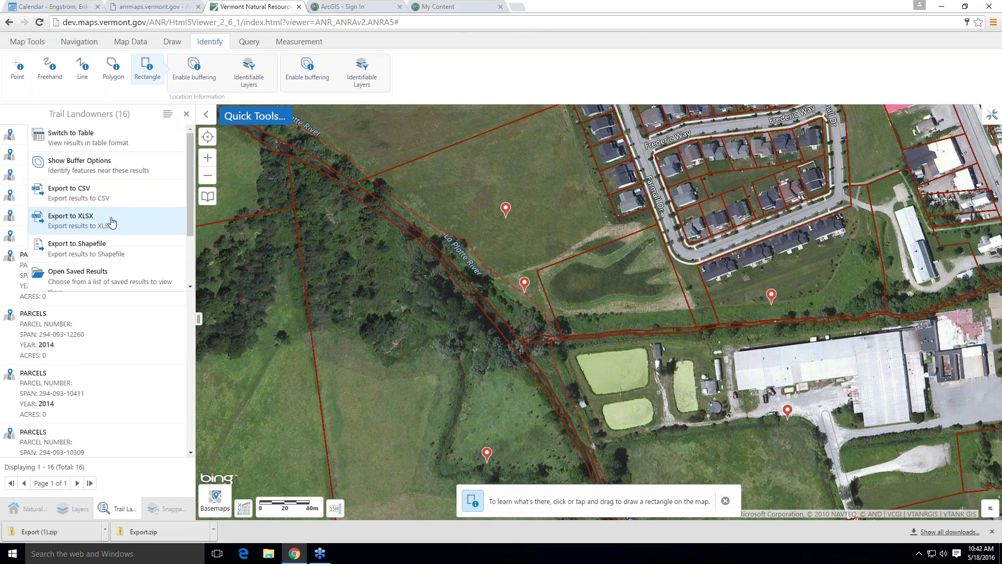
{"action": "scroll", "coordinate": [112, 220], "scroll_direction": "down", "scroll_amount": 2}
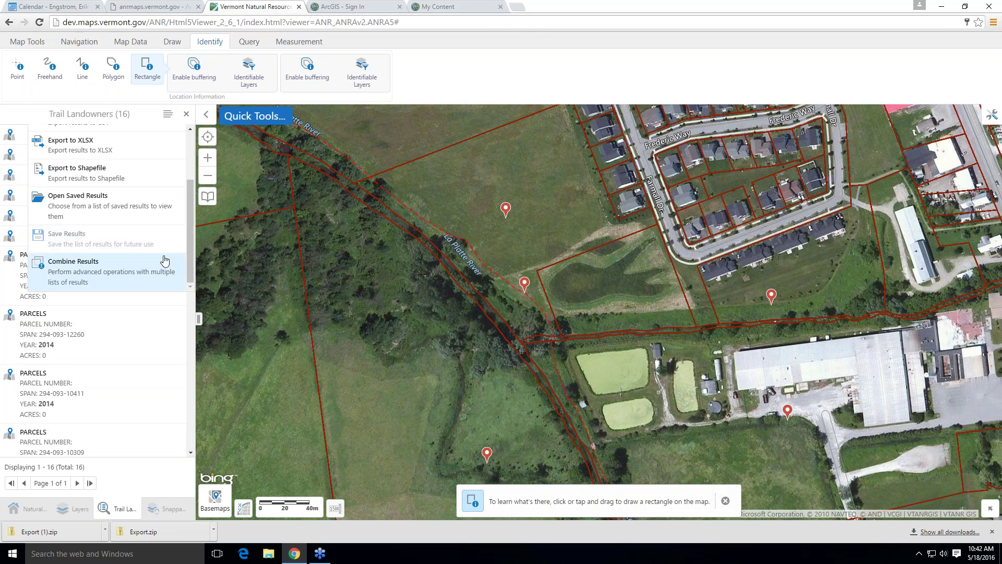
{"action": "scroll", "coordinate": [190, 223], "scroll_direction": "up", "scroll_amount": 2}
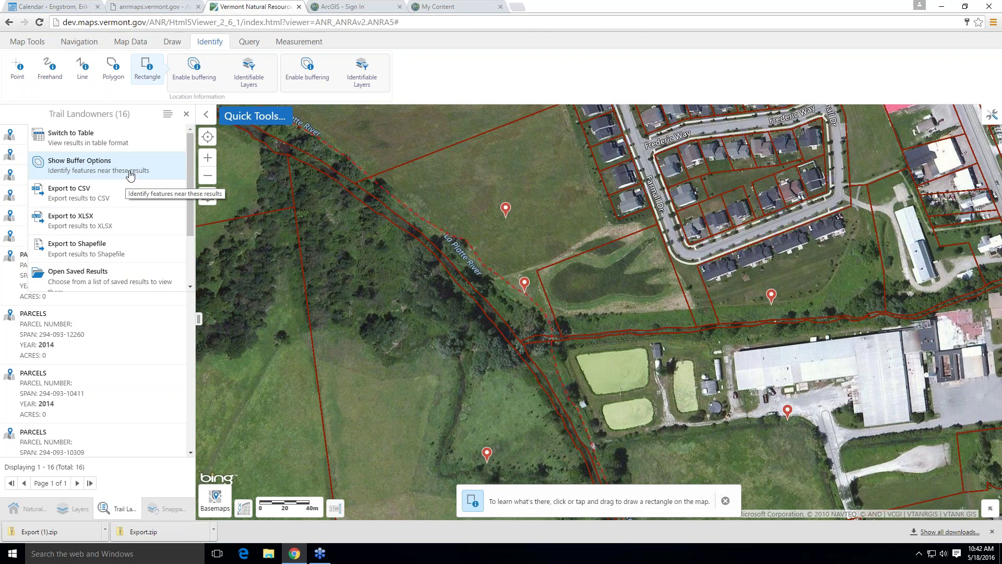
Upload the zipped file Export (1) from the Downloads folder to the map as temporary data.
{"action": "left_click", "coordinate": [140, 41]}
{"action": "left_click", "coordinate": [110, 67]}
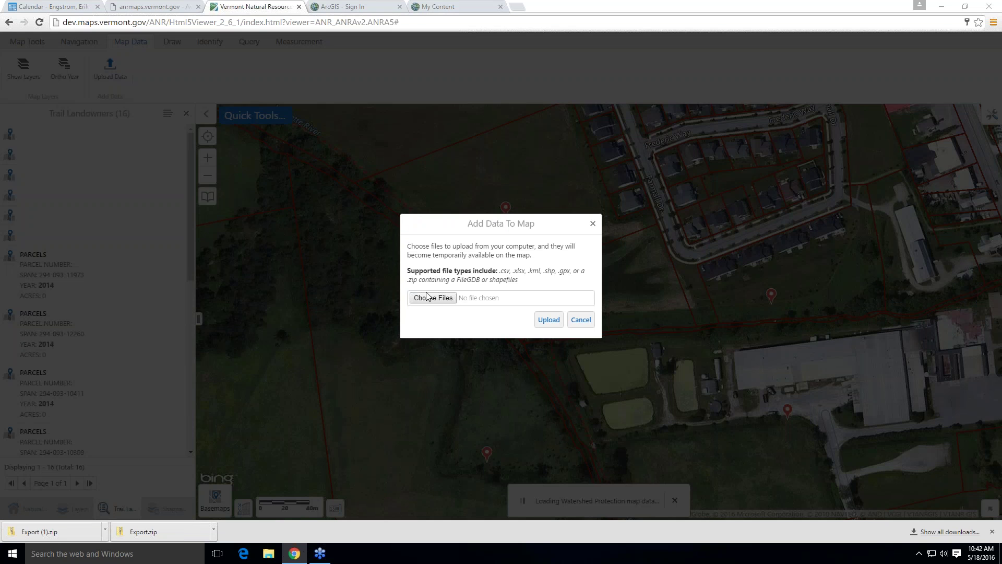
{"action": "left_click", "coordinate": [432, 298]}
{"action": "left_click", "coordinate": [116, 76]}
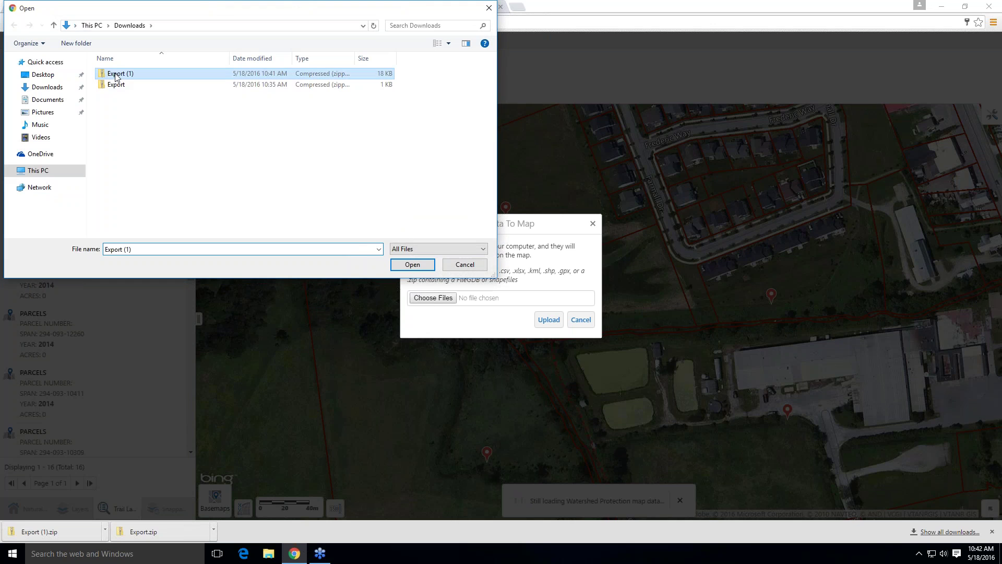
{"action": "double_click", "coordinate": [116, 76]}
{"action": "left_click", "coordinate": [549, 336]}
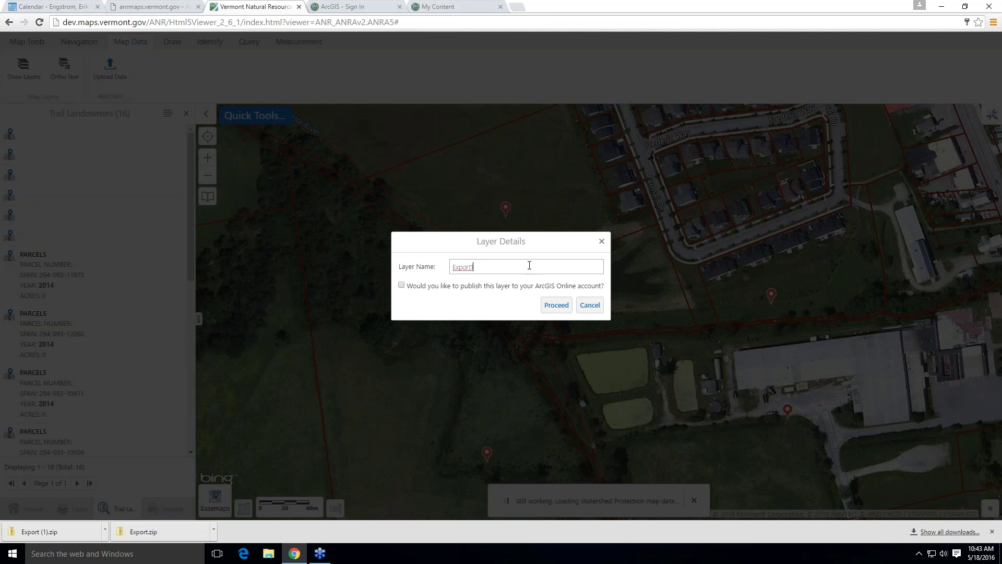
Name the uploaded layer Trail Landowners and continue without publishing it to ArcGIS Online.
{"action": "left_click_drag", "start_coordinate": [508, 267], "coordinate": [436, 271]}
{"action": "type", "text": "Trail Landowners"}
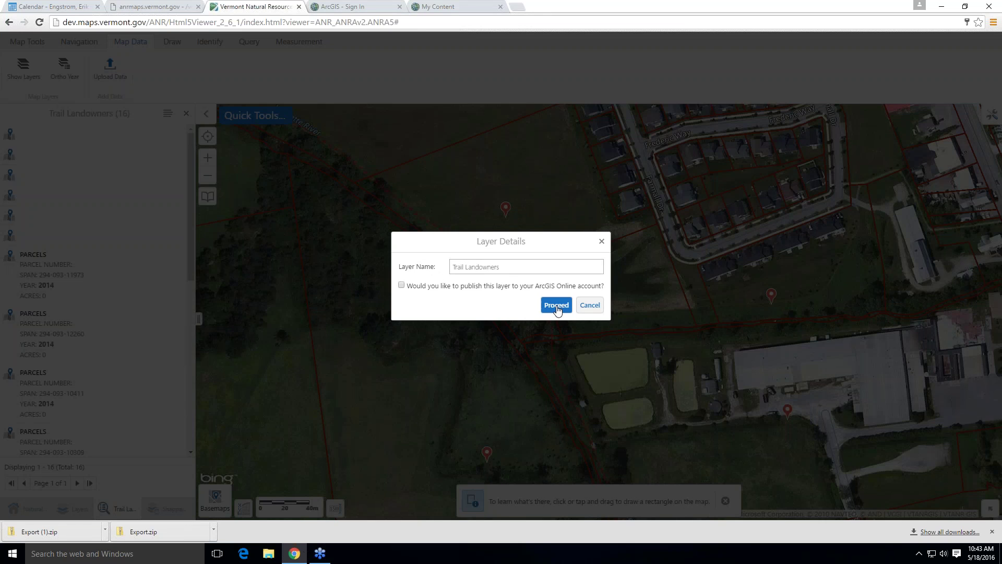
{"action": "left_click", "coordinate": [557, 305]}
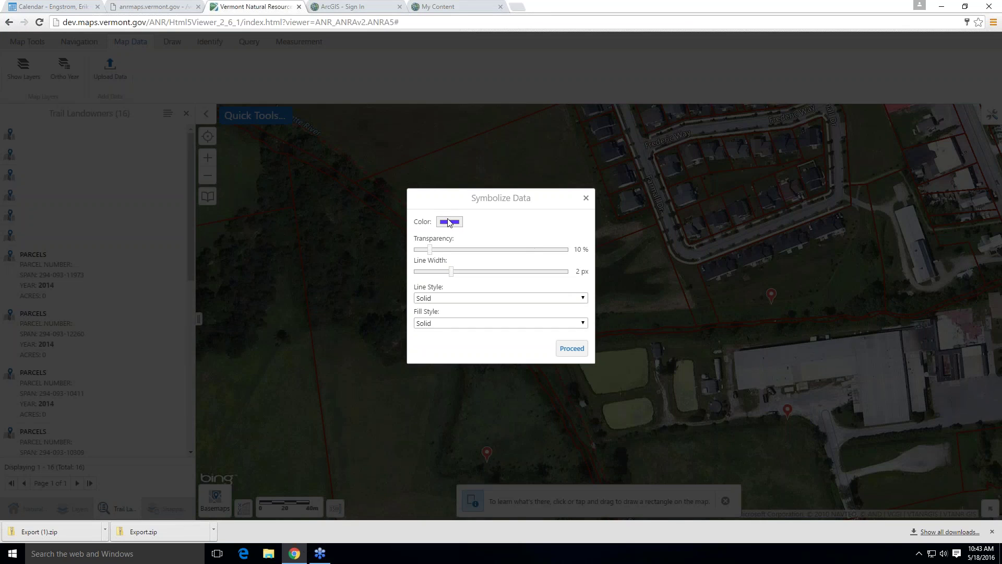
Symbolize the uploaded layer in pure blue with 50% transparency and add it to the map.
{"action": "left_click", "coordinate": [449, 224]}
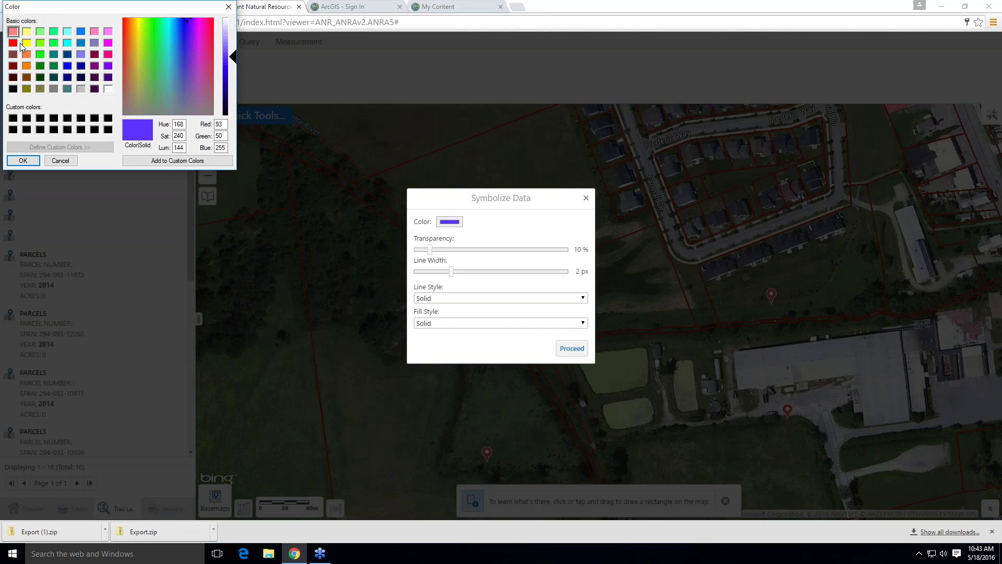
{"action": "left_click", "coordinate": [67, 66]}
{"action": "left_click", "coordinate": [23, 161]}
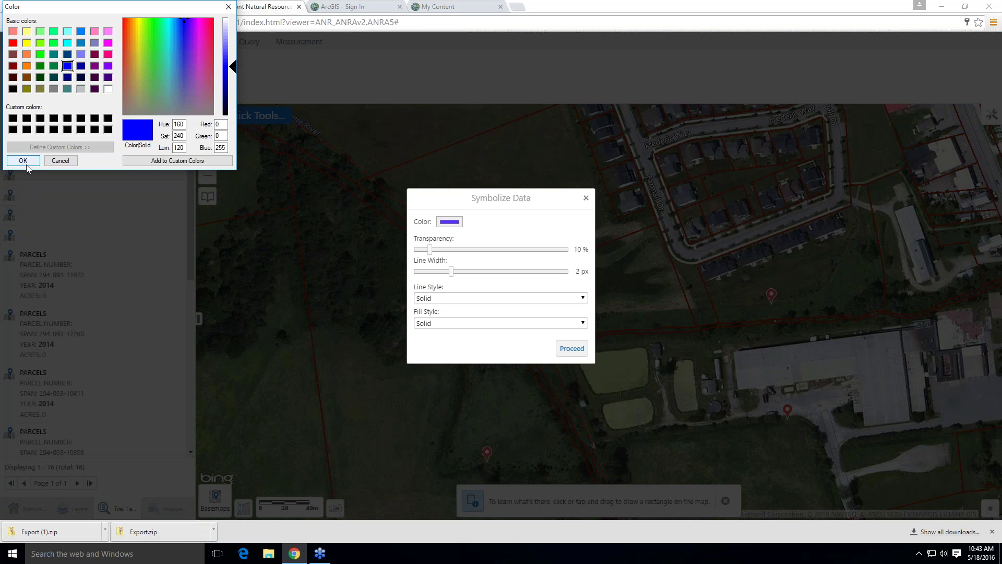
{"action": "left_click_drag", "start_coordinate": [433, 255], "coordinate": [503, 260]}
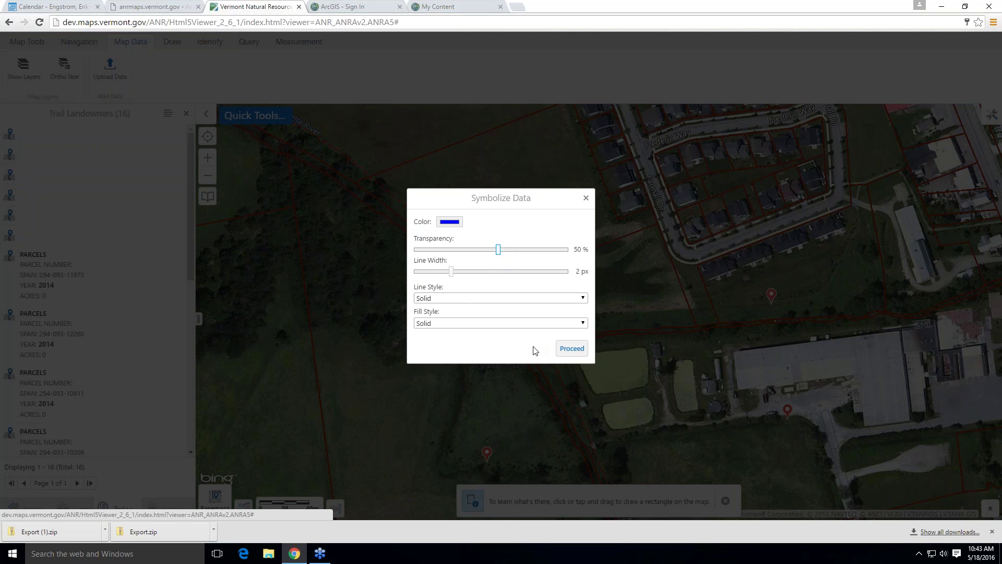
{"action": "left_click", "coordinate": [569, 348]}
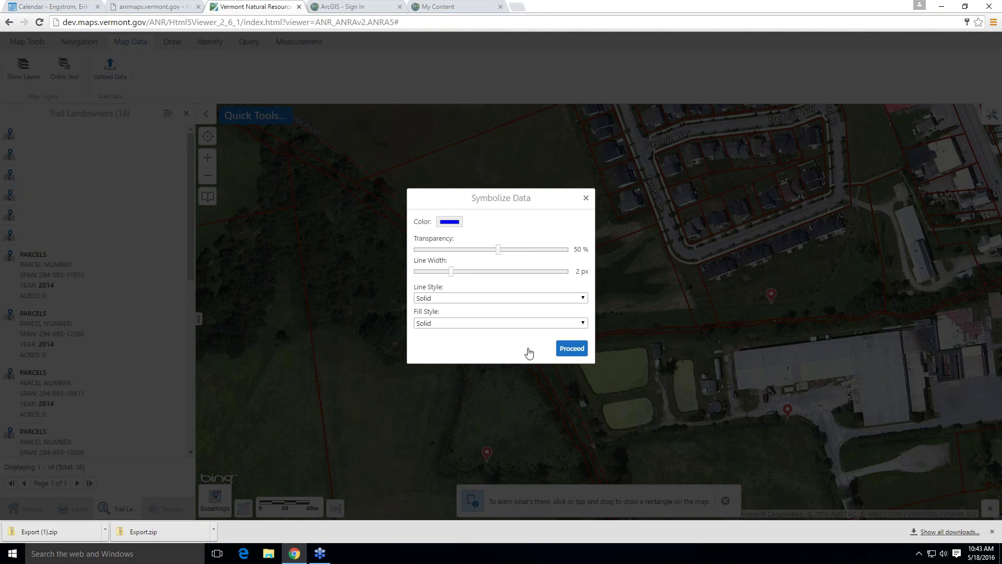
{"action": "left_click", "coordinate": [580, 348]}
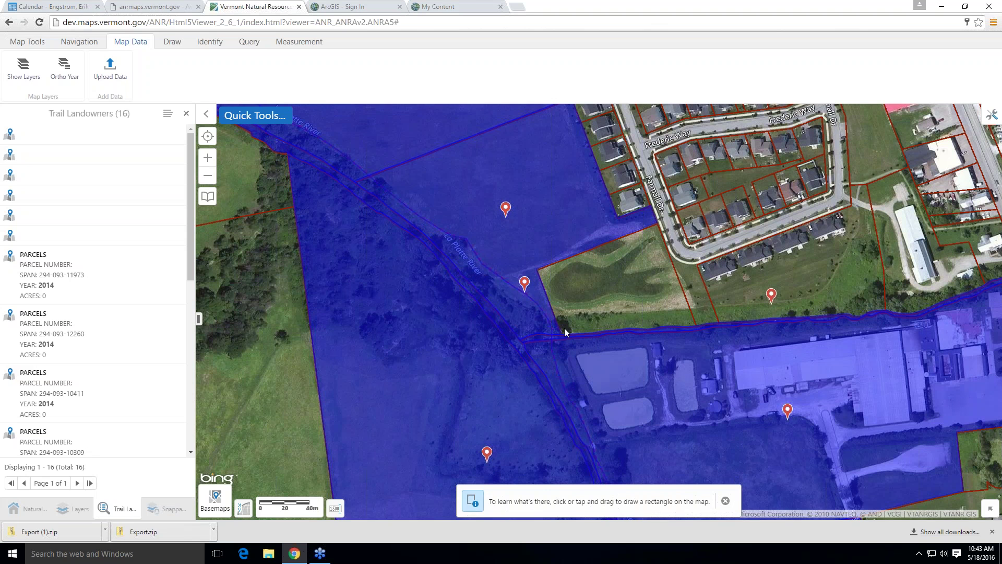
Examine the full extent of the uploaded landowner parcels around the La Platte River.
{"action": "scroll", "coordinate": [575, 321], "scroll_direction": "down", "scroll_amount": 3}
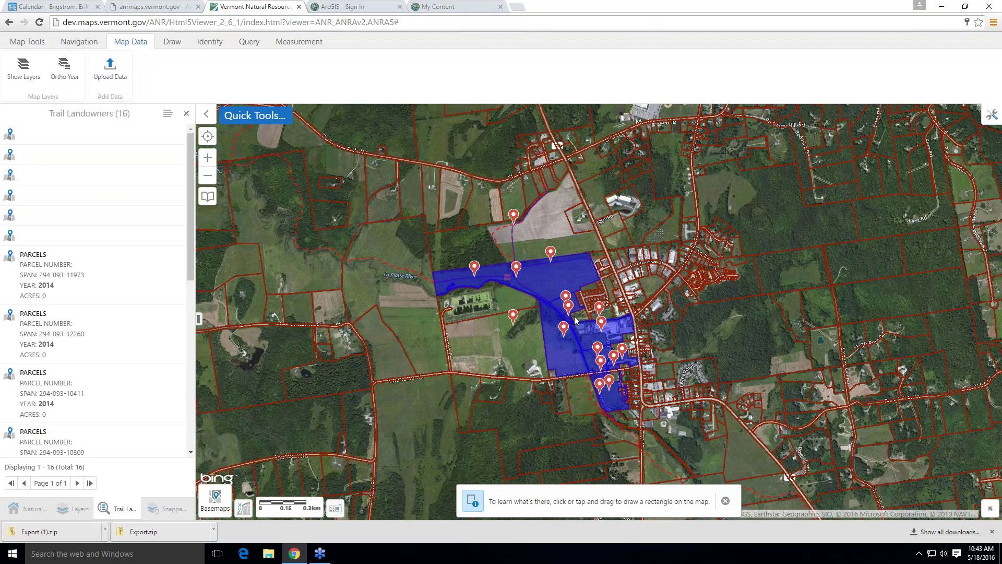
{"action": "scroll", "coordinate": [575, 320], "scroll_direction": "up", "scroll_amount": 1}
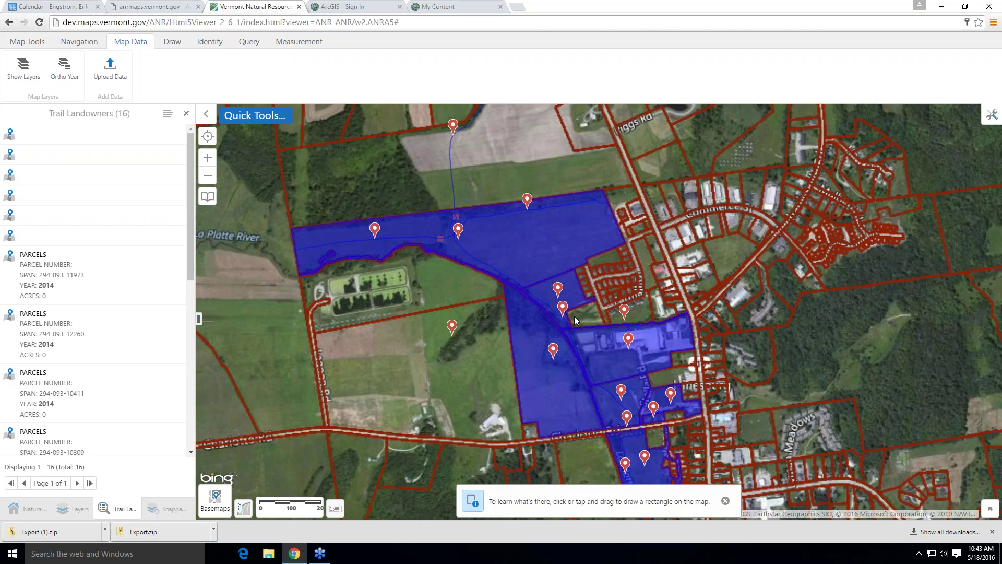
{"action": "scroll", "coordinate": [566, 334], "scroll_direction": "up", "scroll_amount": 1}
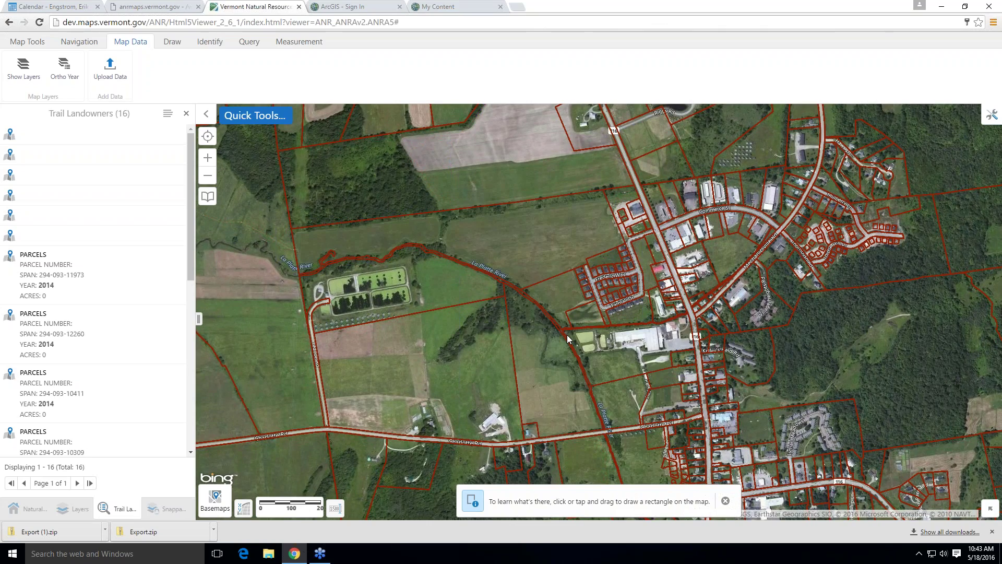
{"action": "scroll", "coordinate": [568, 336], "scroll_direction": "up", "scroll_amount": 1}
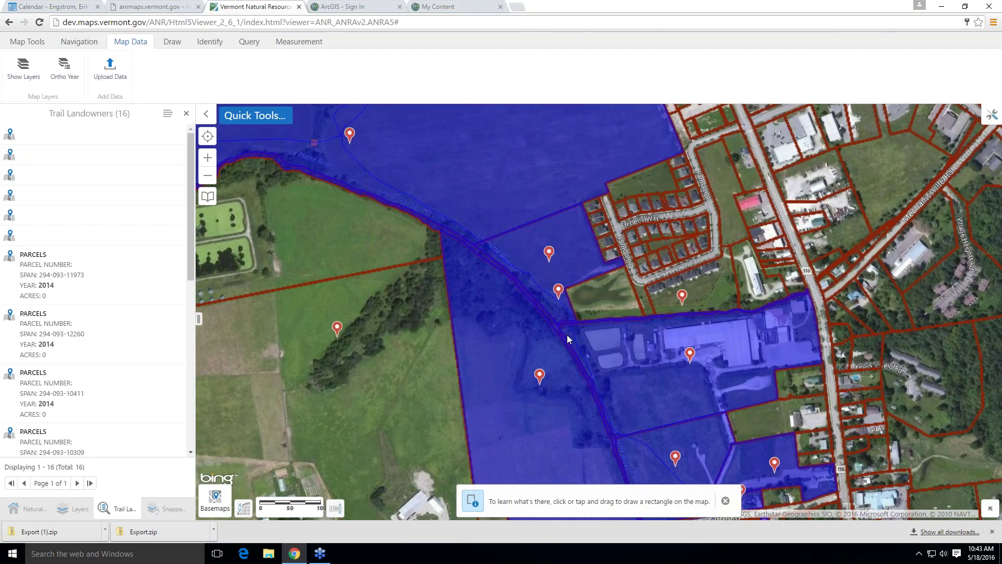
Close the Trail Landowners results and hide both the Trail Landowners (0) polygon layer and the Trail Landowners line layer.
{"action": "left_click", "coordinate": [189, 114]}
{"action": "scroll", "coordinate": [180, 224], "scroll_direction": "up", "scroll_amount": 3}
{"action": "scroll", "coordinate": [180, 224], "scroll_direction": "up", "scroll_amount": 1}
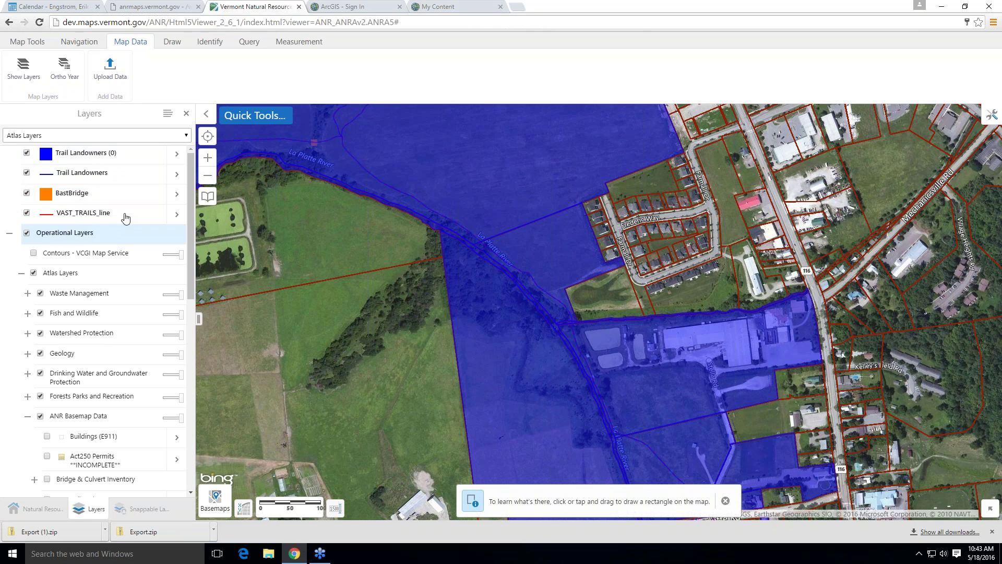
{"action": "left_click_drag", "start_coordinate": [320, 226], "coordinate": [362, 266]}
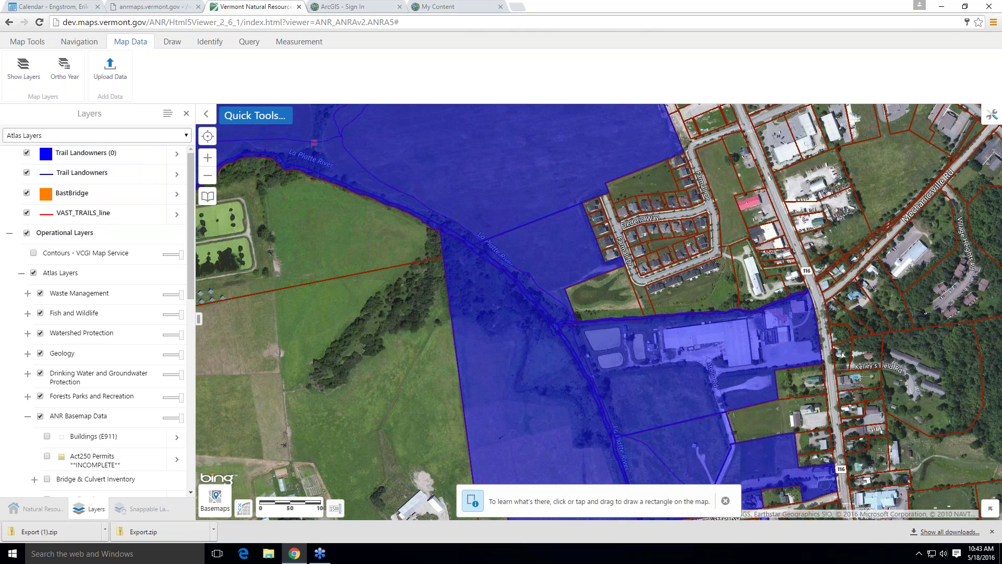
{"action": "left_click", "coordinate": [27, 152]}
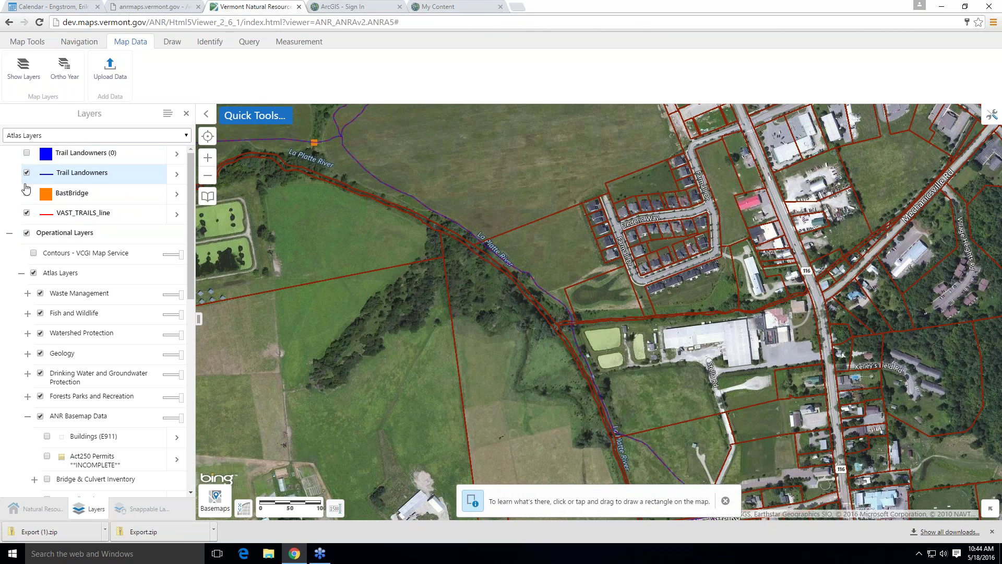
{"action": "left_click", "coordinate": [26, 173]}
{"action": "left_click", "coordinate": [27, 193]}
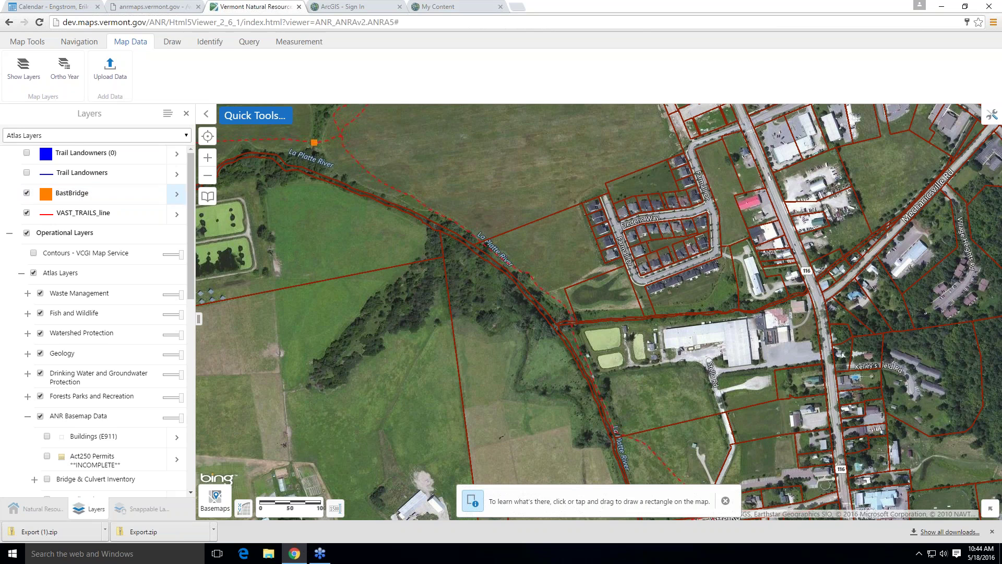
Identify features within a small rectangle in the field south of the La Platte River, deactivate the tool and return to the layer list.
{"action": "left_click_drag", "start_coordinate": [289, 188], "coordinate": [377, 292]}
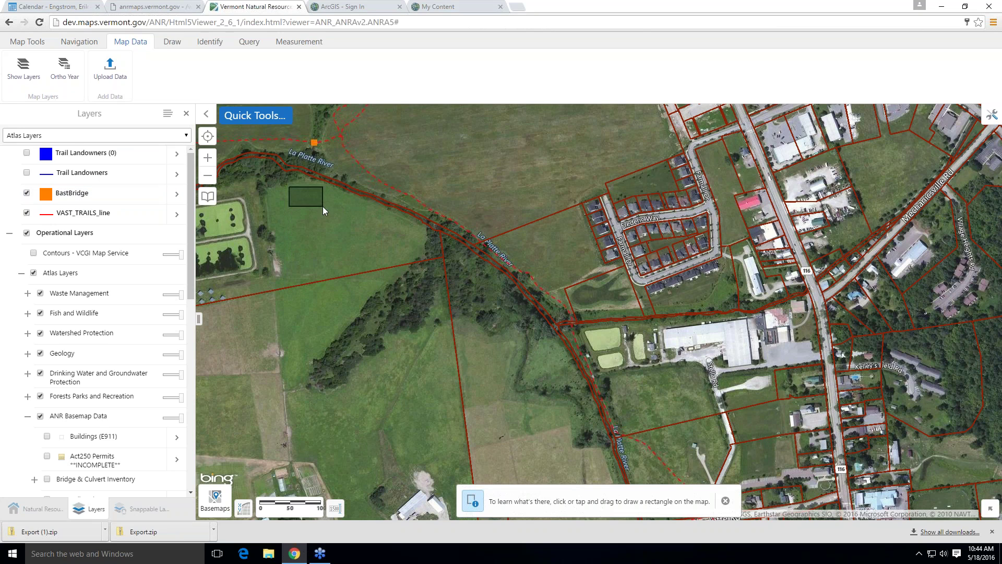
{"action": "left_click", "coordinate": [219, 46]}
{"action": "left_click", "coordinate": [220, 46]}
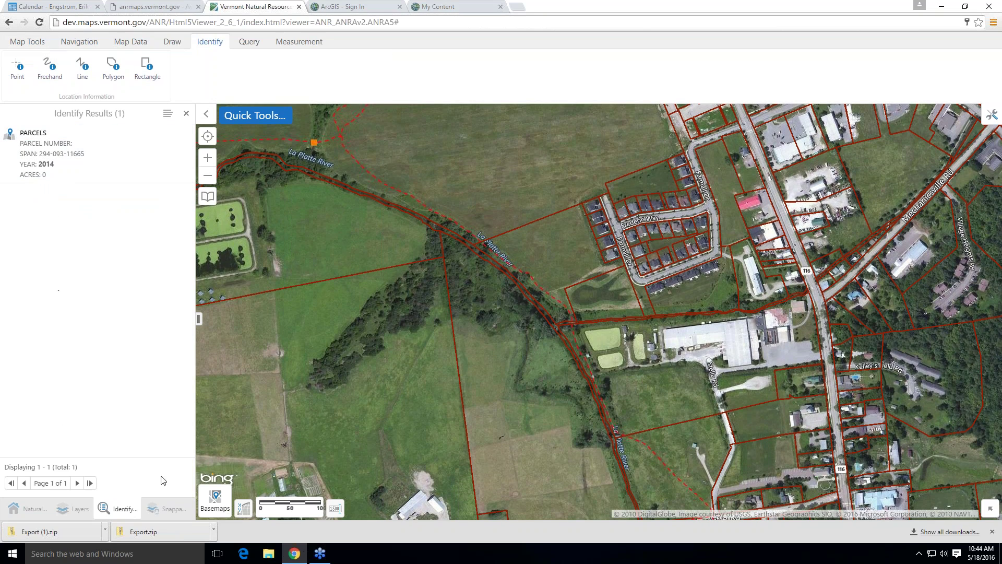
{"action": "left_click", "coordinate": [70, 510]}
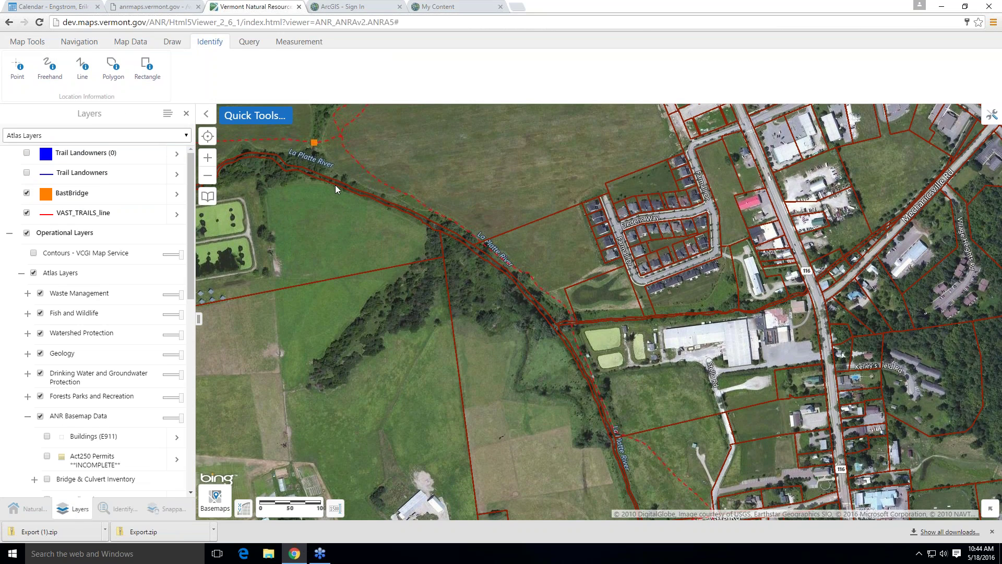
Show the Trail Landowners (0) layer again and view its parcels alongside the trails and bridges.
{"action": "left_click_drag", "start_coordinate": [358, 244], "coordinate": [483, 496]}
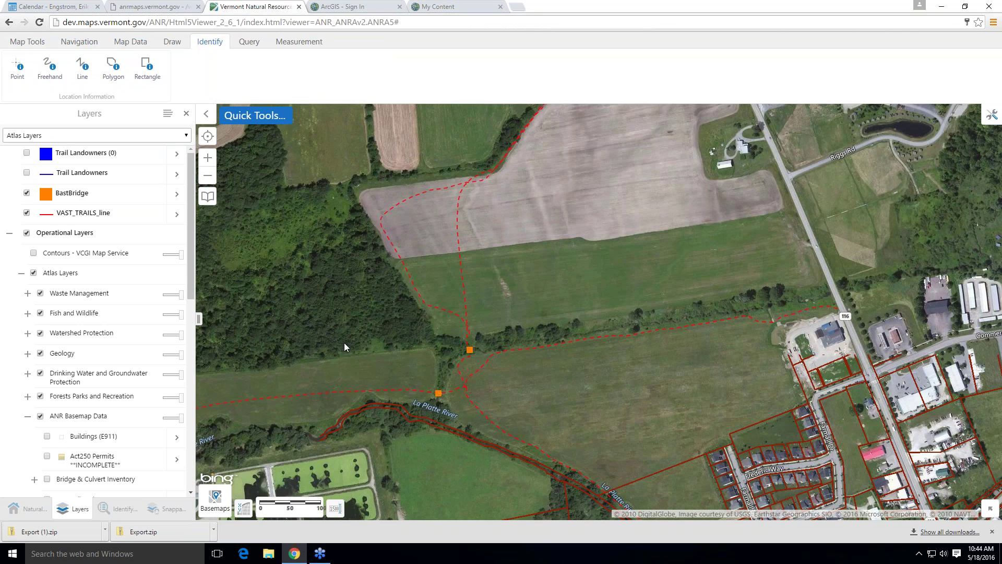
{"action": "left_click", "coordinate": [27, 152]}
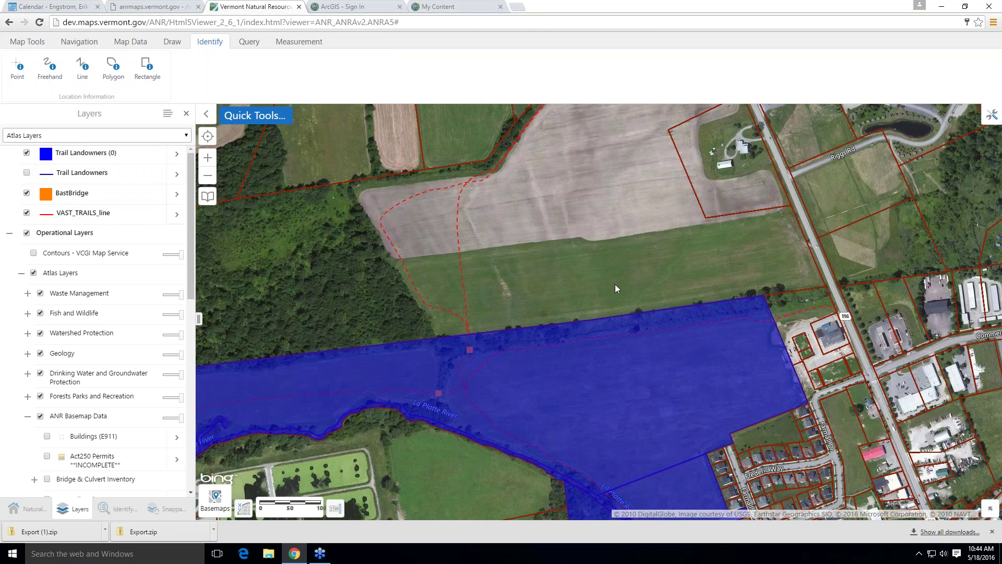
{"action": "left_click_drag", "start_coordinate": [616, 288], "coordinate": [551, 89]}
{"action": "scroll", "coordinate": [597, 327], "scroll_direction": "down", "scroll_amount": 1}
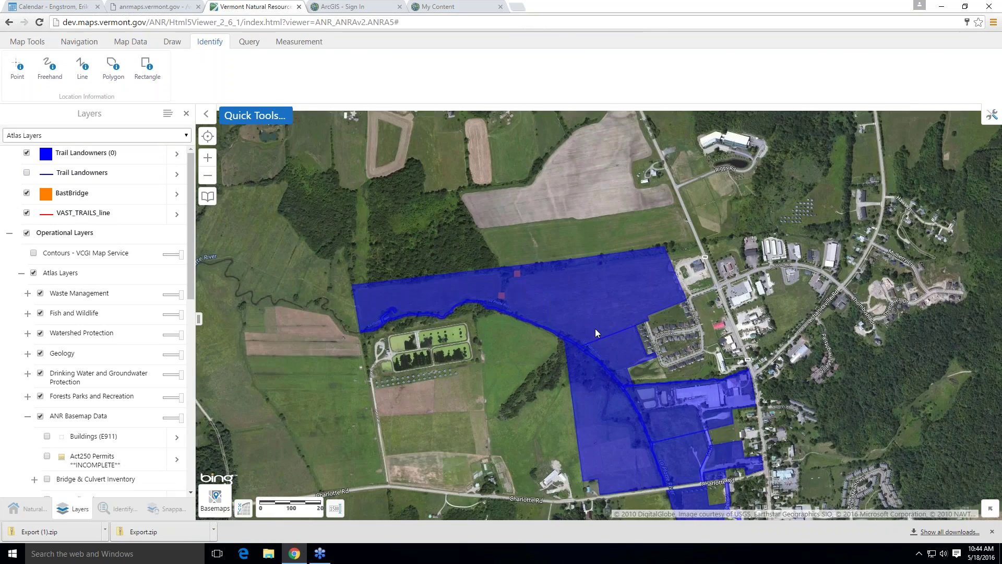
Show the Find Features search form for the Atlas layers and switch to the Query form.
{"action": "left_click", "coordinate": [248, 42]}
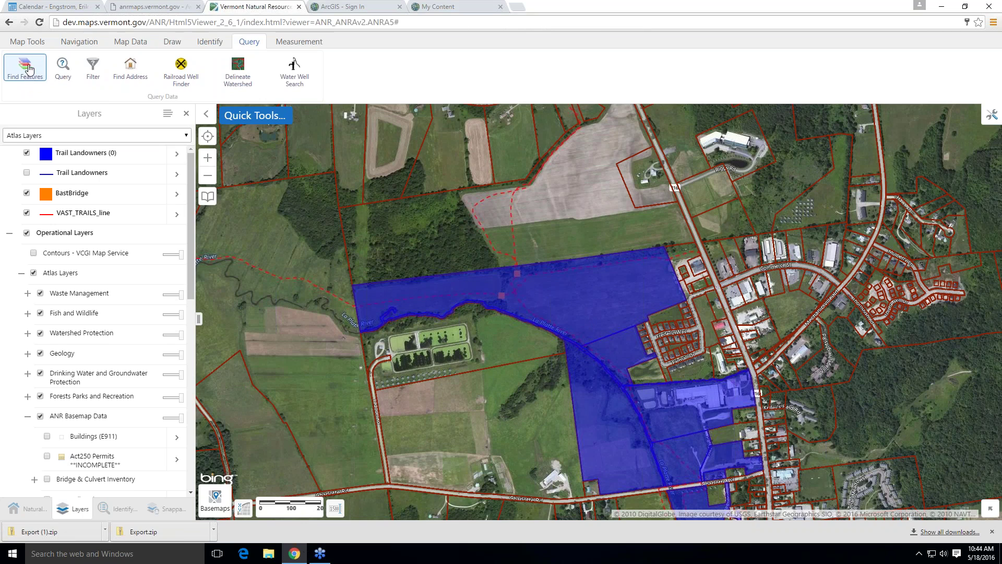
{"action": "left_click", "coordinate": [41, 83]}
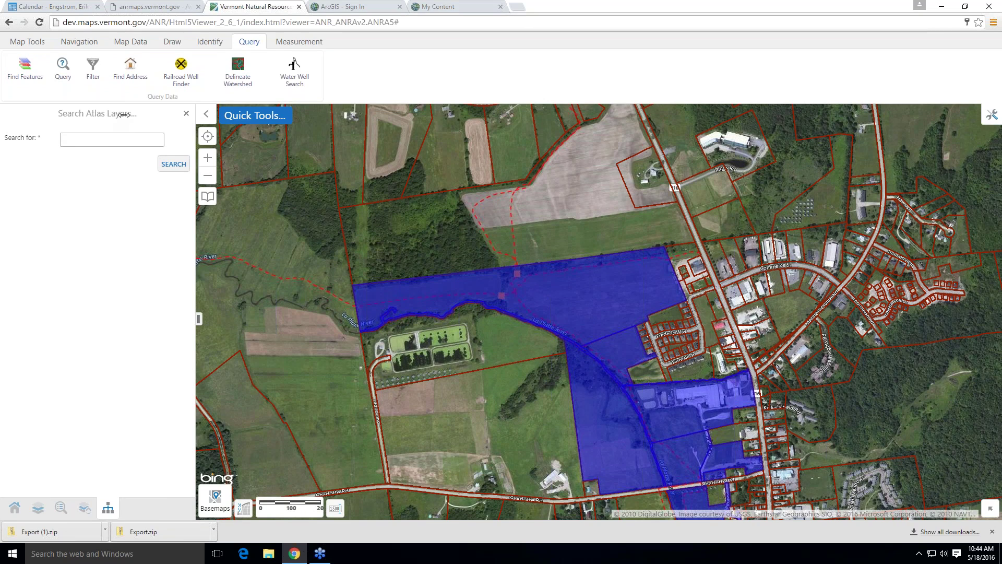
{"action": "left_click", "coordinate": [69, 65]}
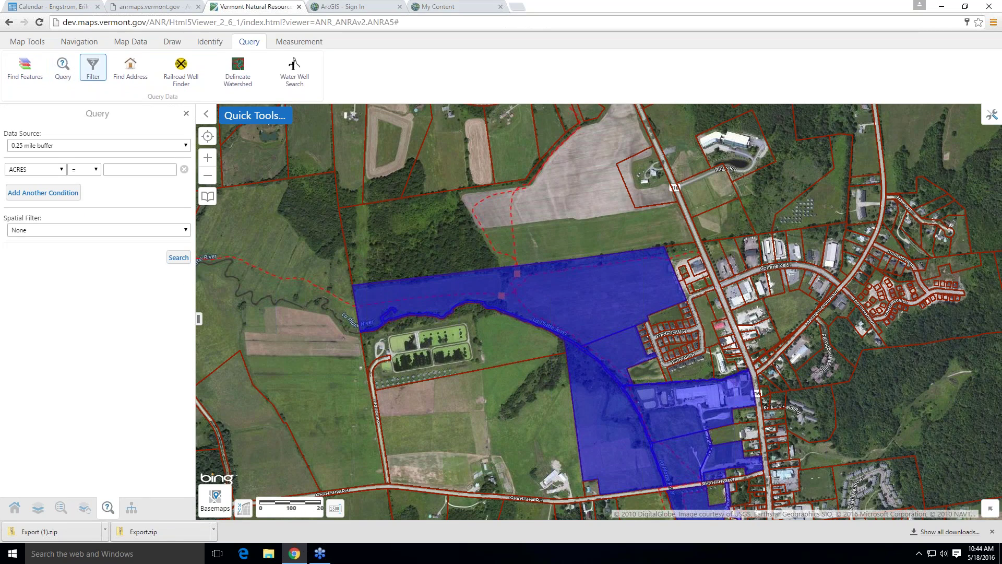
Browse the list of queryable layers and set the query's data source to Stream/River.
{"action": "left_click", "coordinate": [170, 149]}
{"action": "scroll", "coordinate": [137, 155], "scroll_direction": "down", "scroll_amount": 20}
{"action": "scroll", "coordinate": [82, 186], "scroll_direction": "down", "scroll_amount": 15}
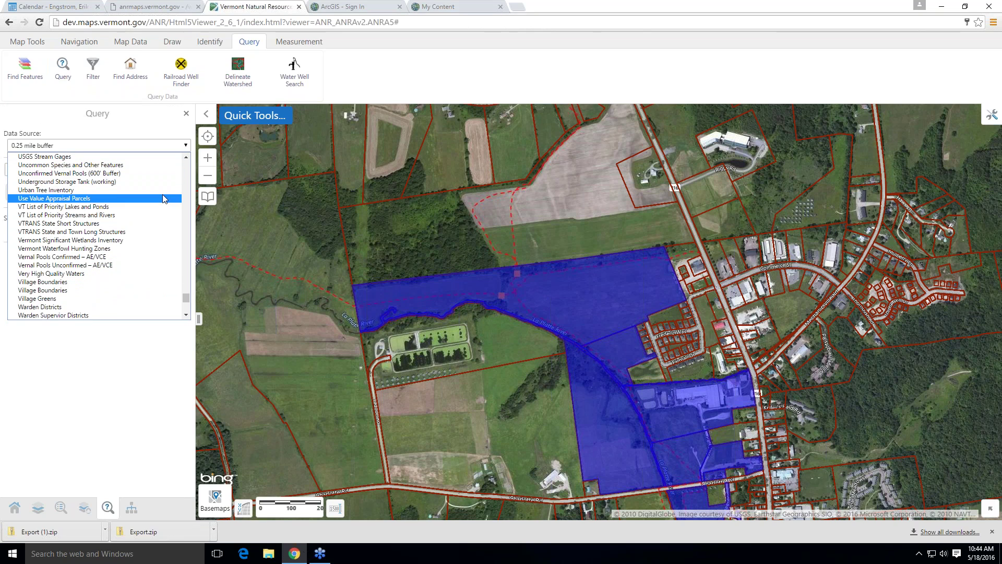
{"action": "scroll", "coordinate": [172, 230], "scroll_direction": "up", "scroll_amount": 1}
{"action": "scroll", "coordinate": [170, 229], "scroll_direction": "up", "scroll_amount": 4}
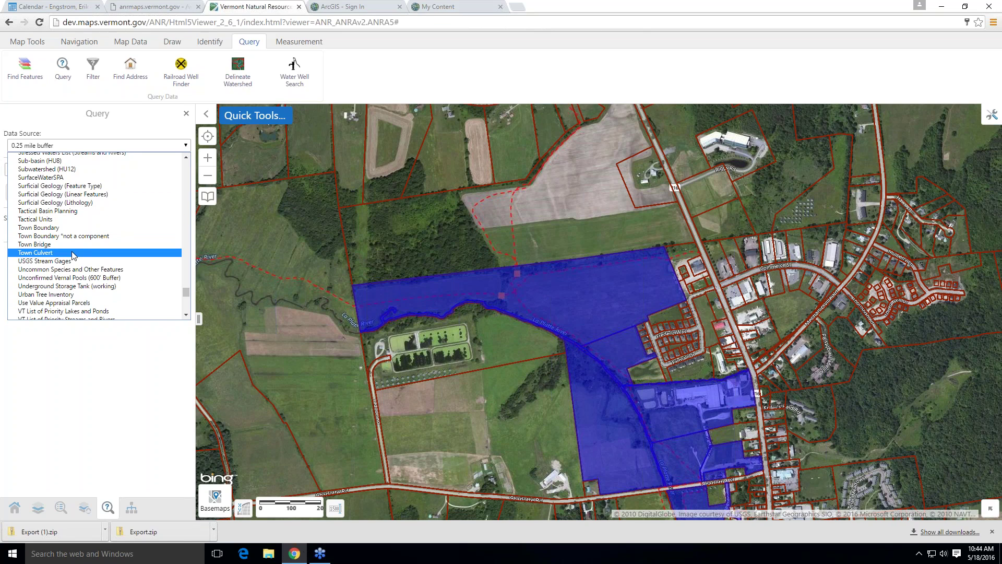
{"action": "scroll", "coordinate": [73, 255], "scroll_direction": "up", "scroll_amount": 4}
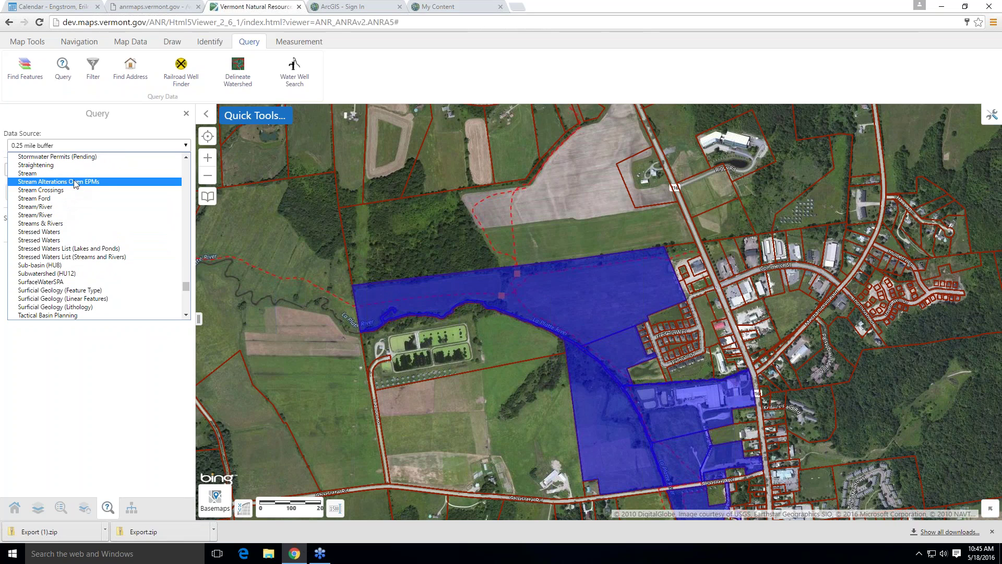
{"action": "scroll", "coordinate": [85, 244], "scroll_direction": "up", "scroll_amount": 4}
{"action": "scroll", "coordinate": [85, 244], "scroll_direction": "up", "scroll_amount": 5}
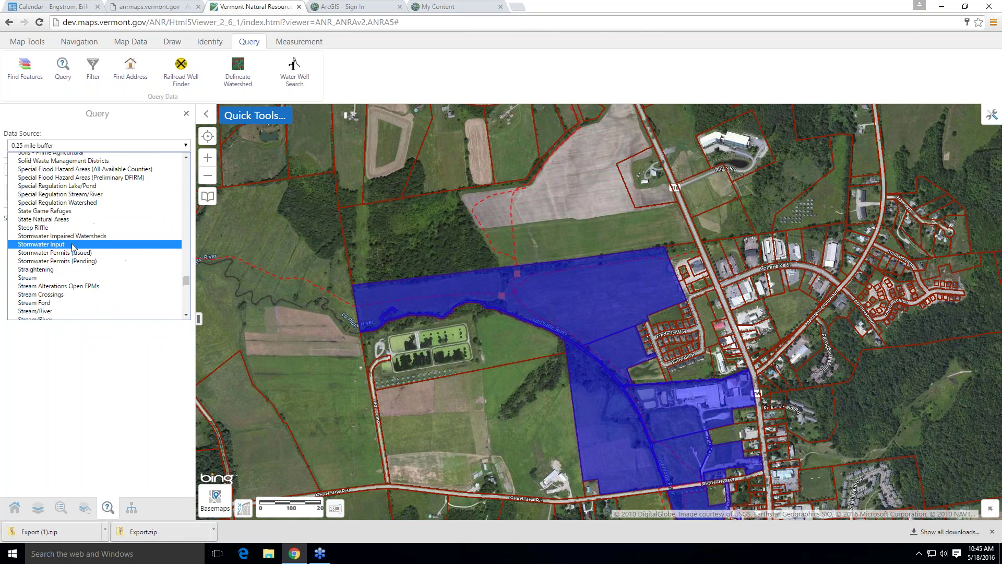
{"action": "scroll", "coordinate": [72, 239], "scroll_direction": "up", "scroll_amount": 4}
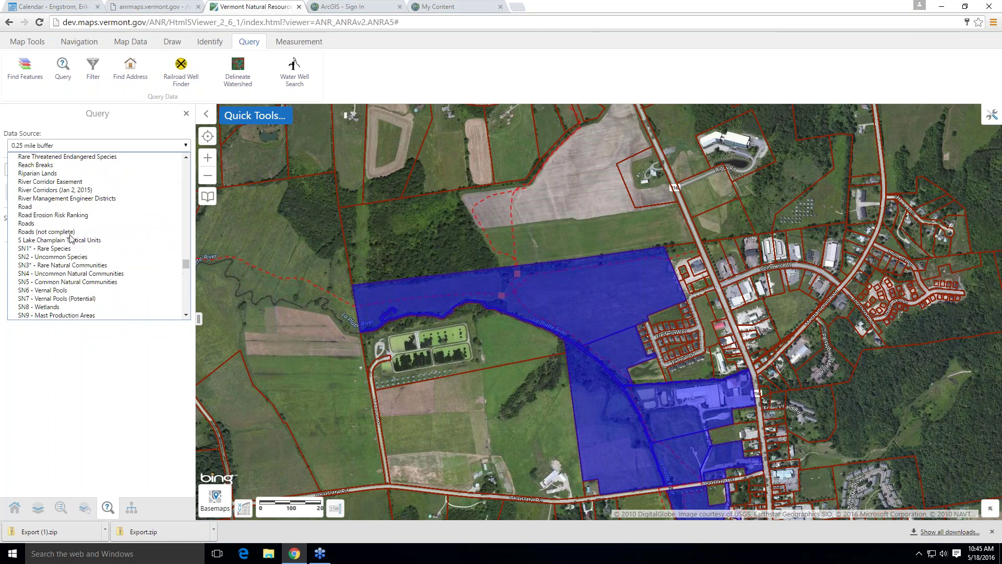
{"action": "scroll", "coordinate": [45, 242], "scroll_direction": "down", "scroll_amount": 15}
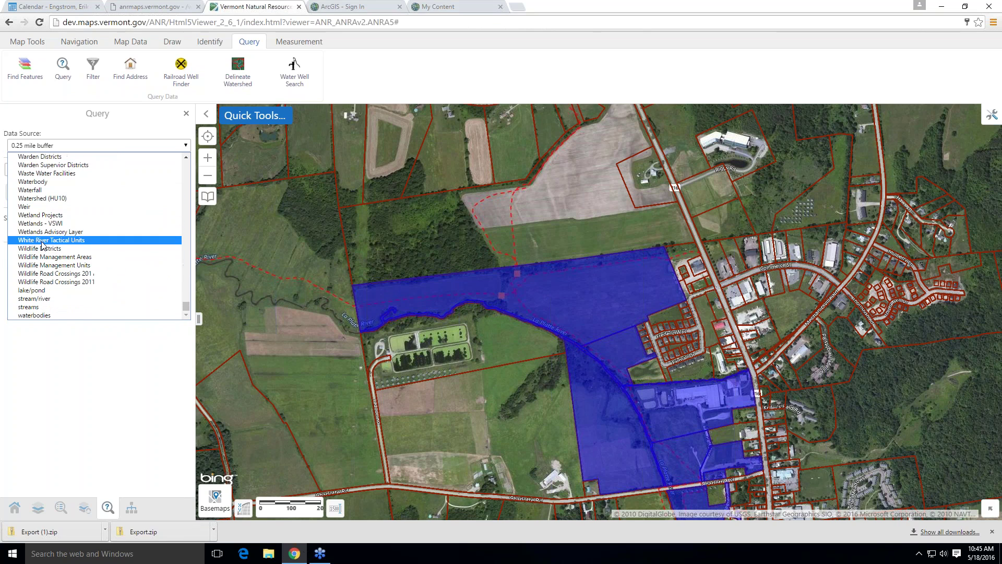
{"action": "scroll", "coordinate": [56, 213], "scroll_direction": "up", "scroll_amount": 10}
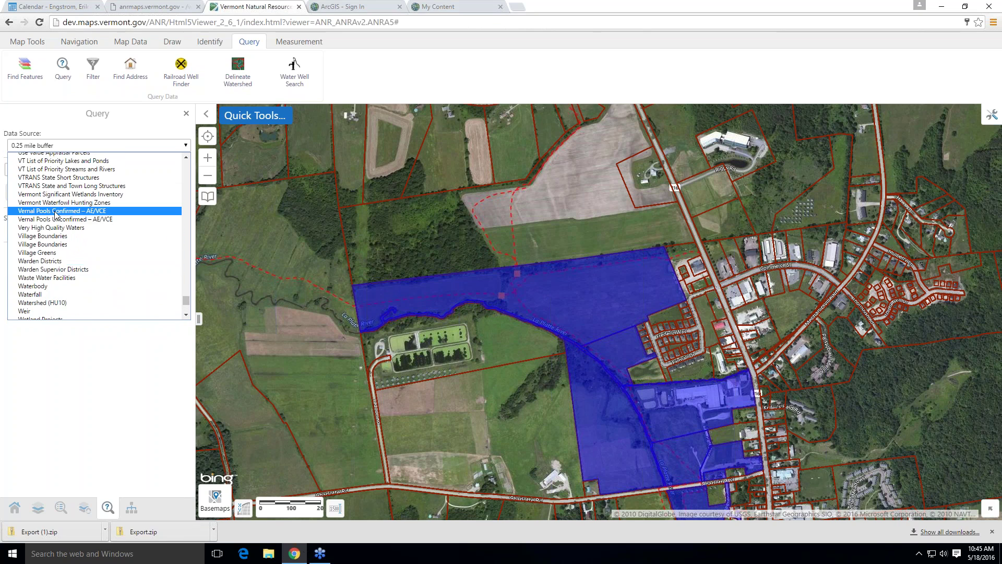
{"action": "scroll", "coordinate": [79, 279], "scroll_direction": "up", "scroll_amount": 4}
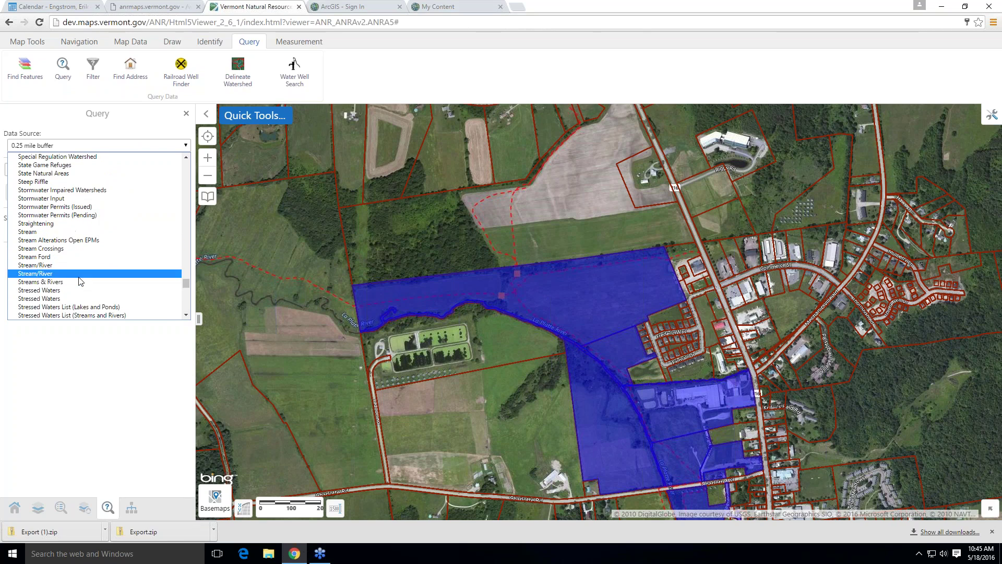
{"action": "left_click", "coordinate": [69, 275]}
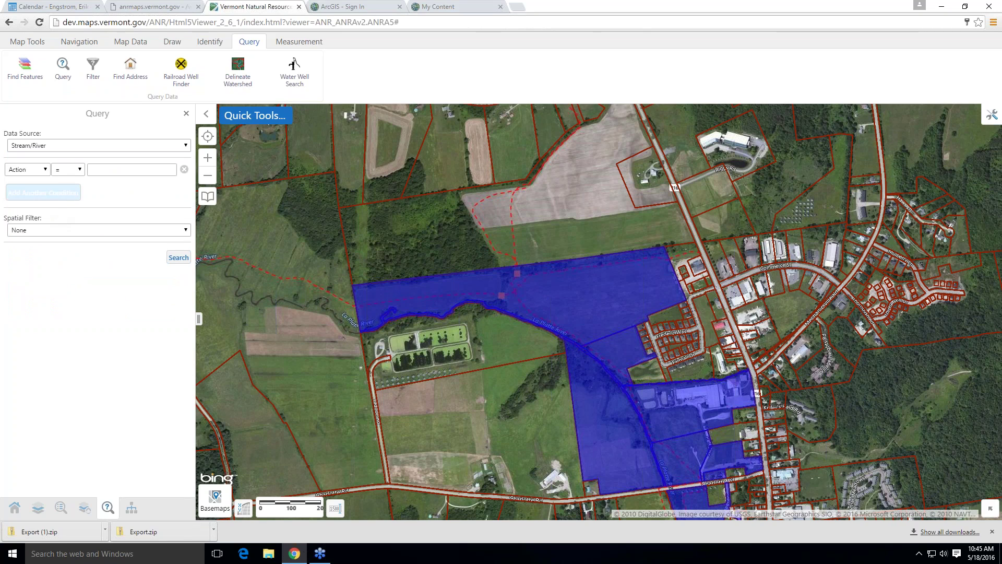
Define the query condition on the Stream/River layer as Name = Patterson Brook.
{"action": "left_click", "coordinate": [39, 171]}
{"action": "left_click", "coordinate": [40, 169]}
{"action": "left_click", "coordinate": [46, 173]}
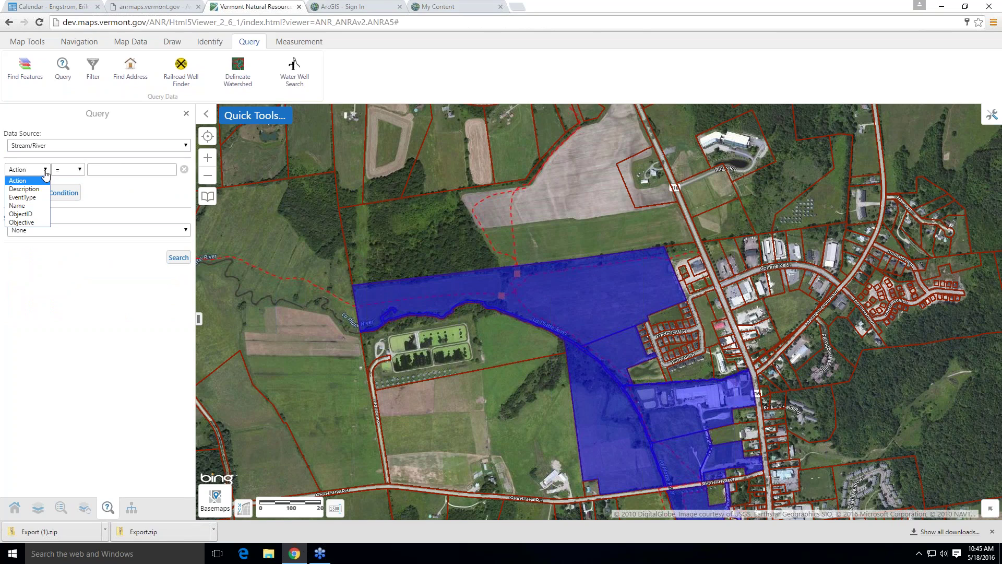
{"action": "left_click", "coordinate": [35, 205]}
{"action": "left_click", "coordinate": [88, 171]}
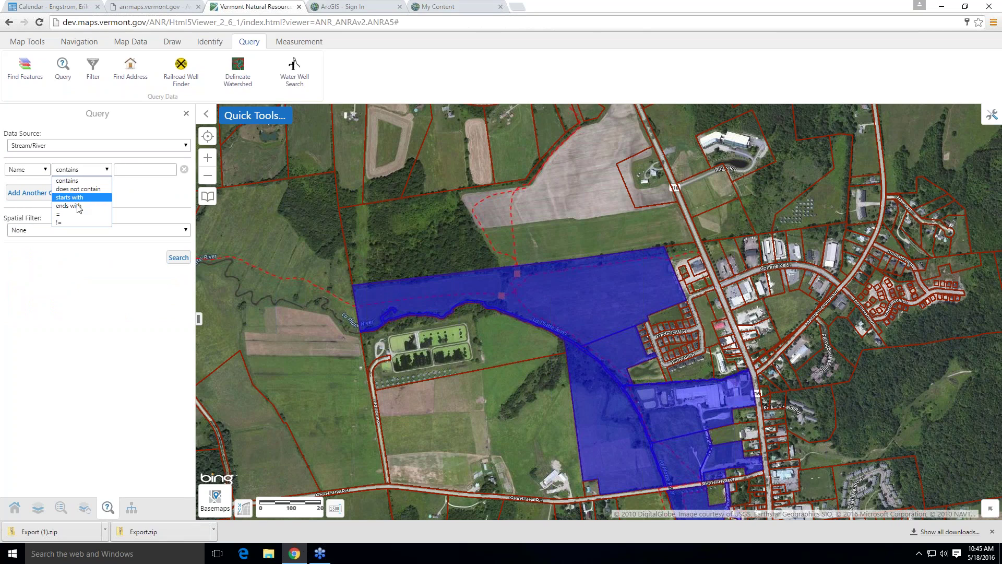
{"action": "left_click", "coordinate": [77, 214]}
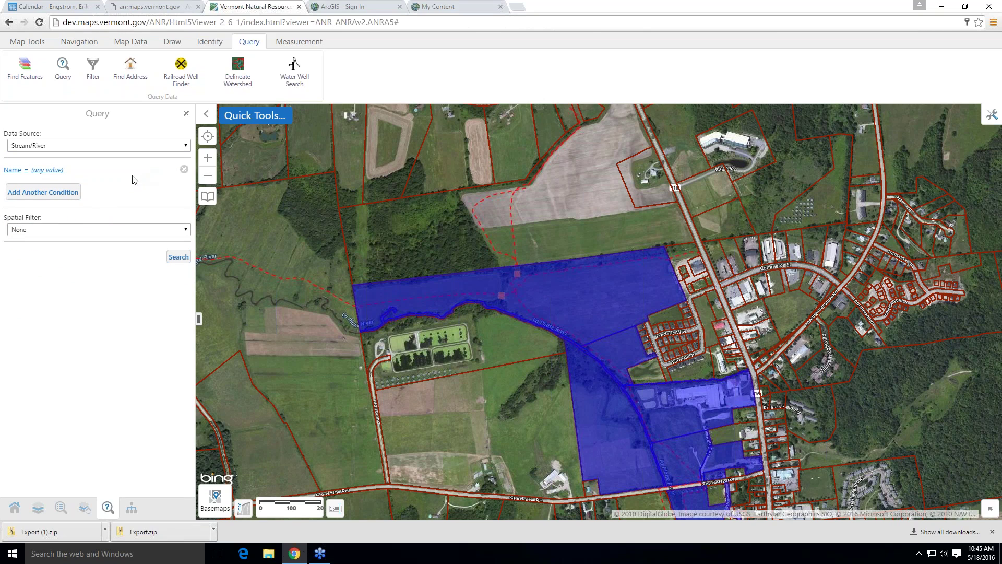
{"action": "left_click", "coordinate": [46, 172]}
{"action": "left_click", "coordinate": [140, 170]}
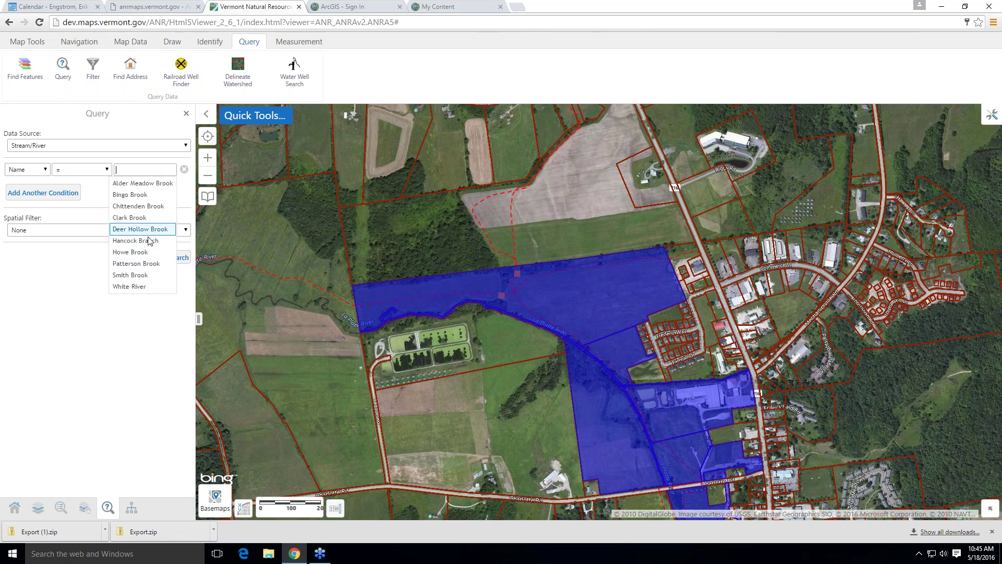
{"action": "left_click", "coordinate": [149, 263]}
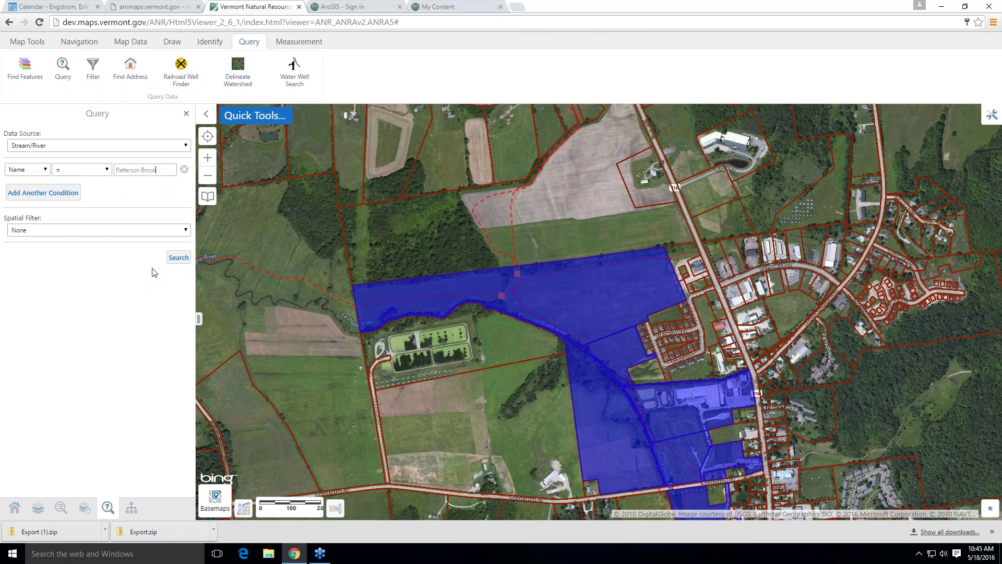
Run the Patterson Brook query with the spatial filter kept at None, and close its results.
{"action": "left_click", "coordinate": [61, 230]}
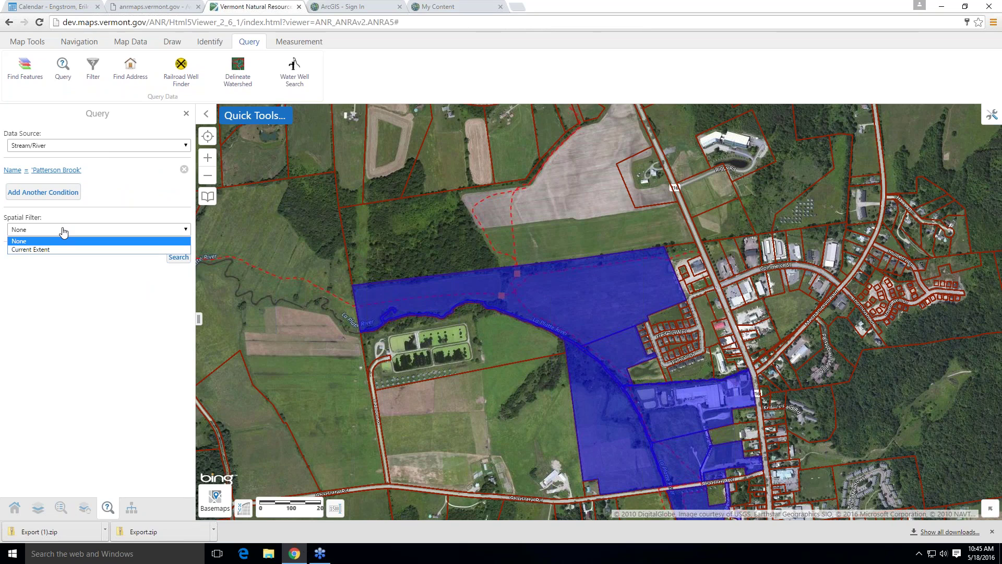
{"action": "left_click", "coordinate": [64, 230]}
{"action": "left_click", "coordinate": [179, 258]}
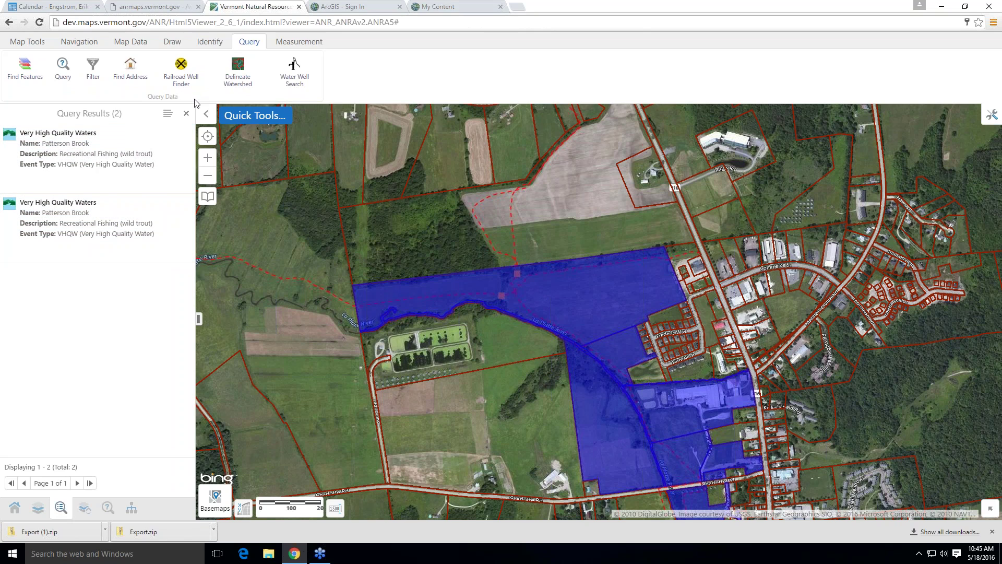
{"action": "left_click", "coordinate": [187, 113]}
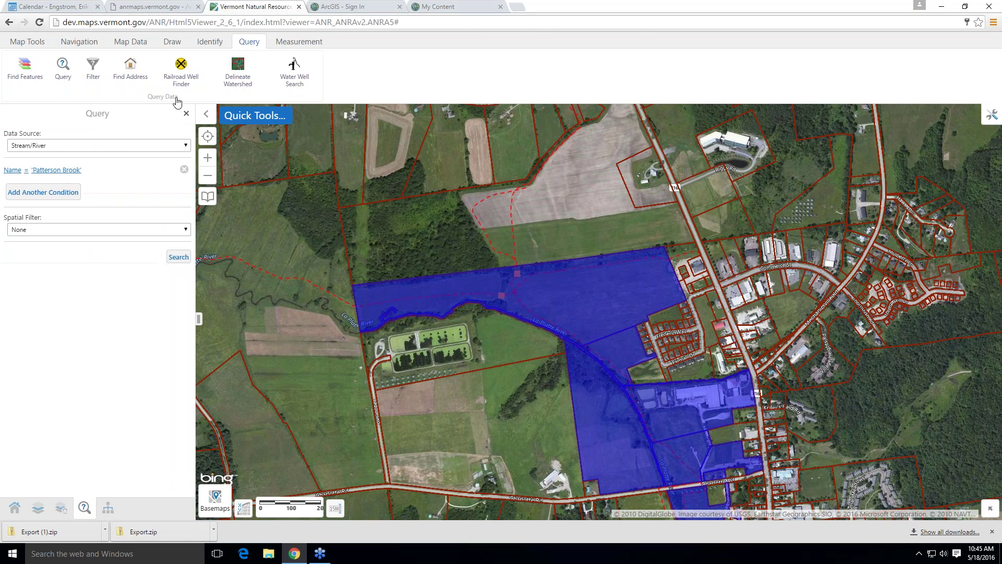
Switch from the query to the Filter form and set its data source to Parcels (where available).
{"action": "left_click", "coordinate": [96, 71]}
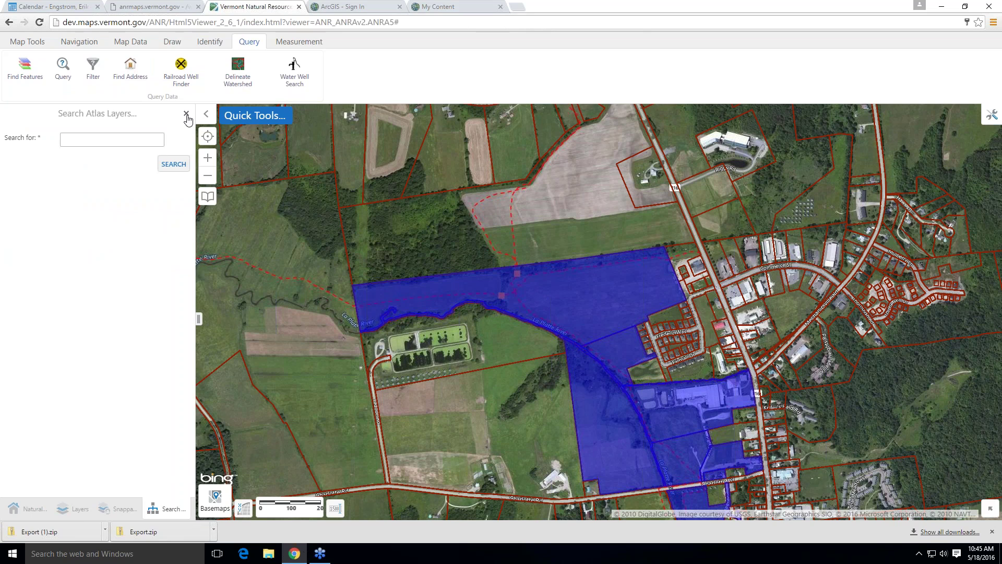
{"action": "left_click", "coordinate": [93, 65]}
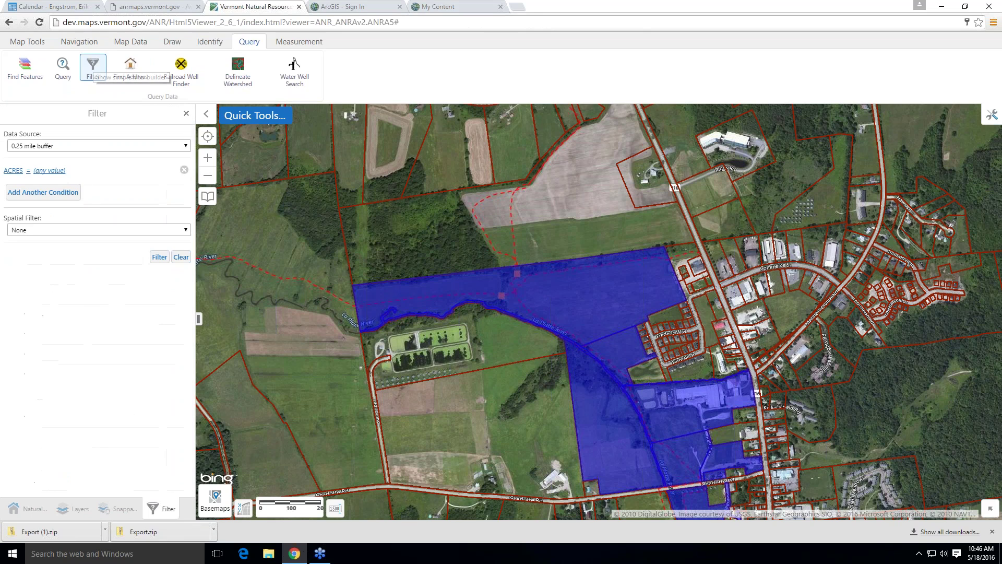
{"action": "left_click", "coordinate": [170, 147]}
{"action": "scroll", "coordinate": [189, 255], "scroll_direction": "down", "scroll_amount": 5}
{"action": "scroll", "coordinate": [187, 240], "scroll_direction": "down", "scroll_amount": 10}
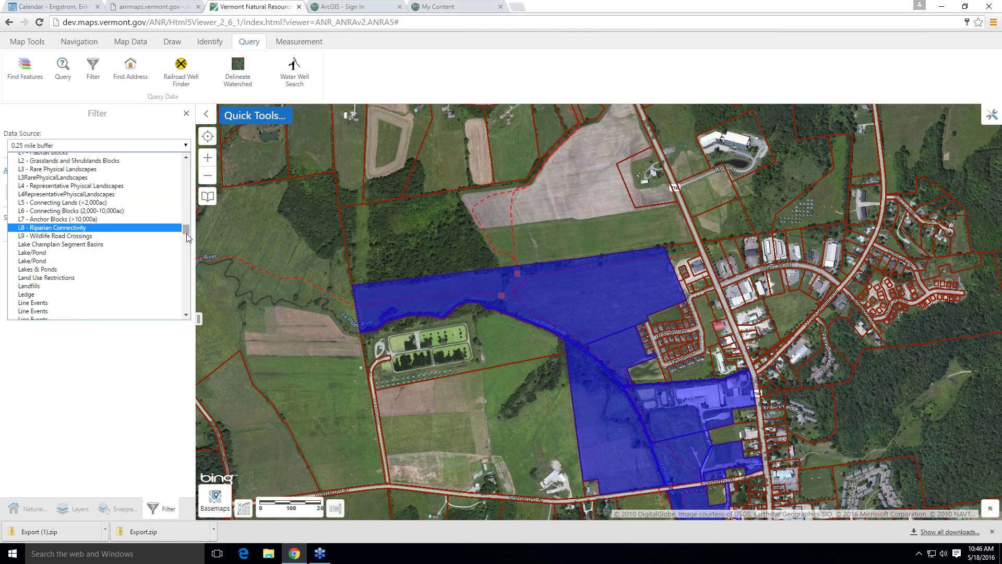
{"action": "left_click_drag", "start_coordinate": [187, 237], "coordinate": [186, 252]}
{"action": "left_click", "coordinate": [188, 254]}
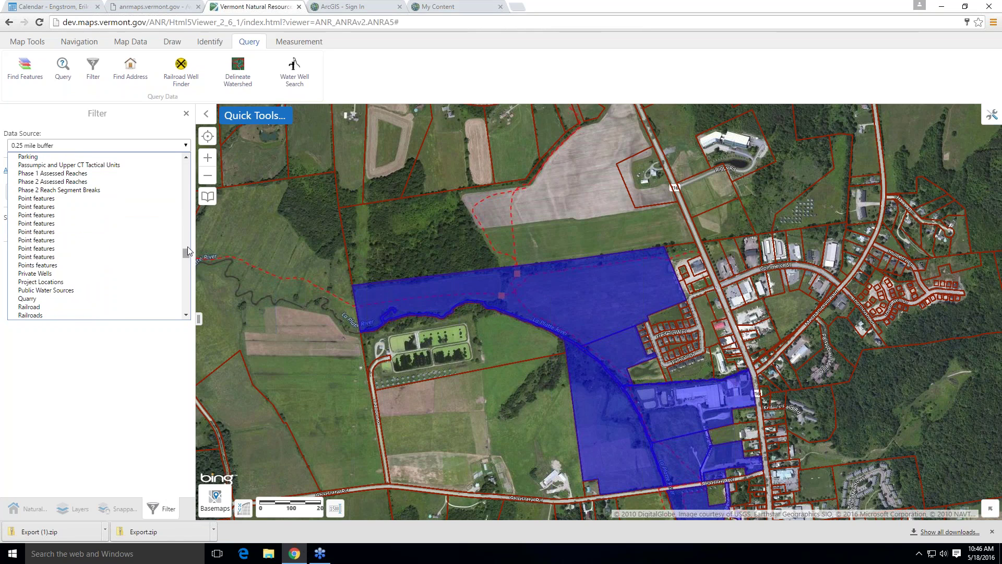
{"action": "scroll", "coordinate": [159, 240], "scroll_direction": "up", "scroll_amount": 4}
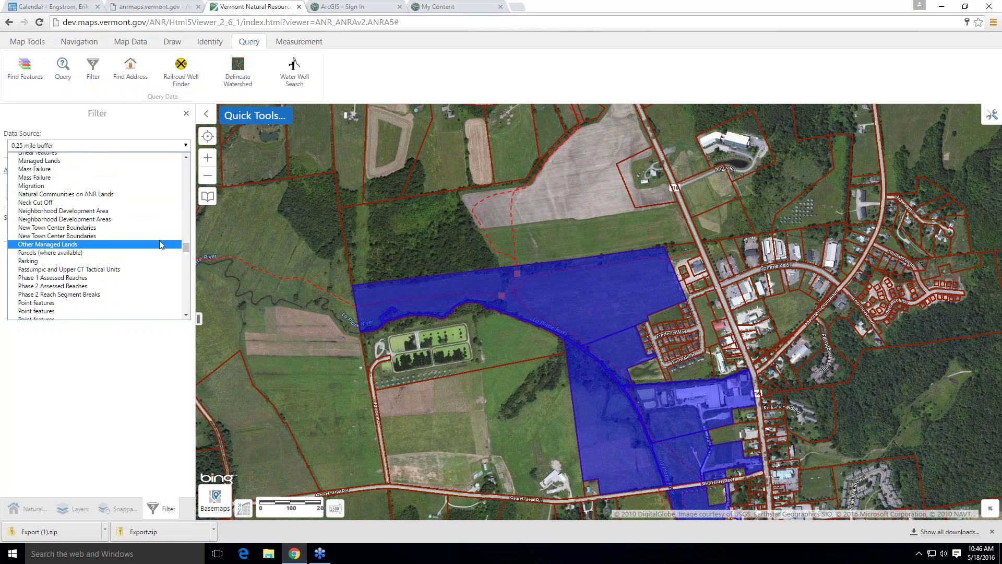
{"action": "left_click", "coordinate": [67, 252]}
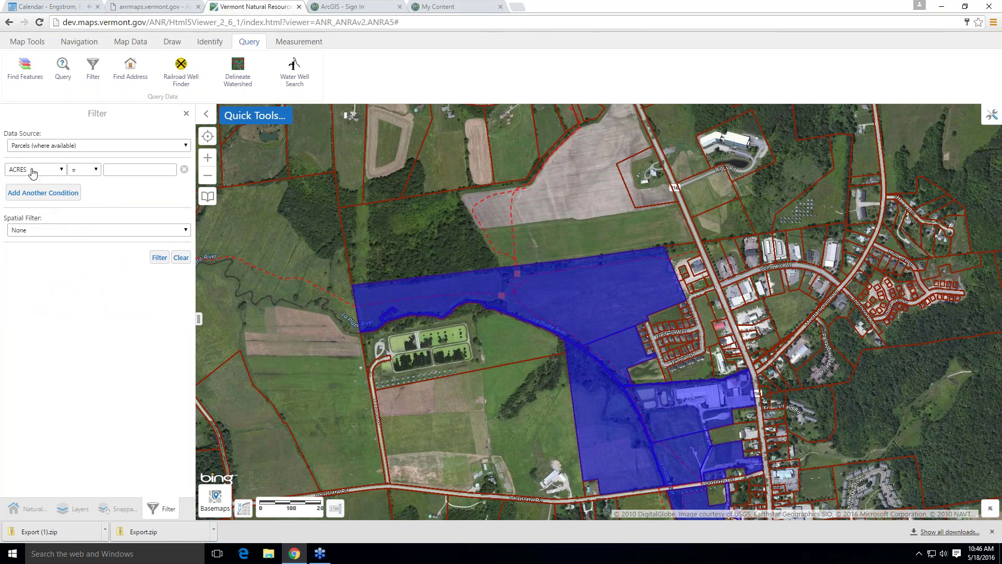
Filter the parcels with the condition ACRES > 100.0807.
{"action": "left_click", "coordinate": [97, 170]}
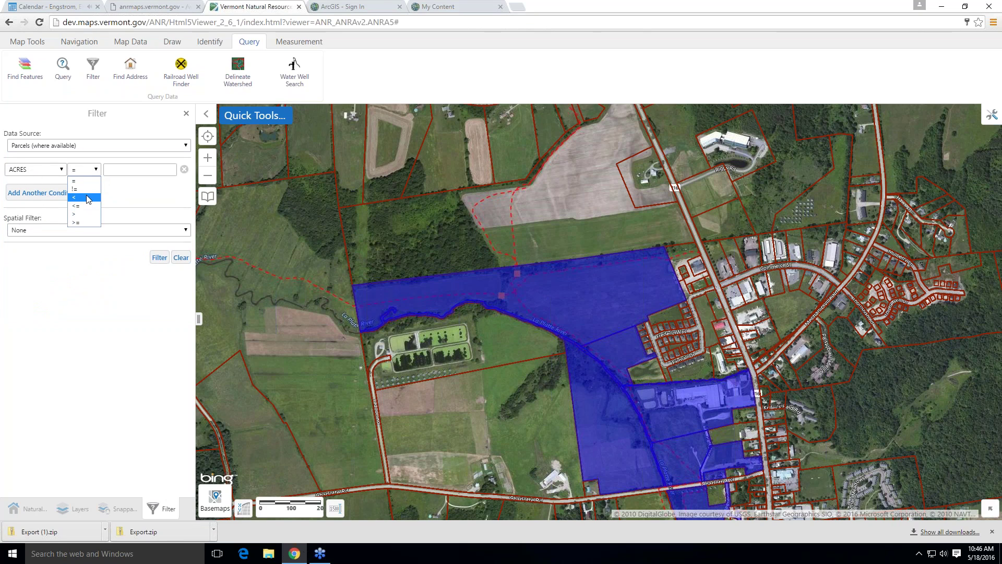
{"action": "left_click", "coordinate": [83, 214]}
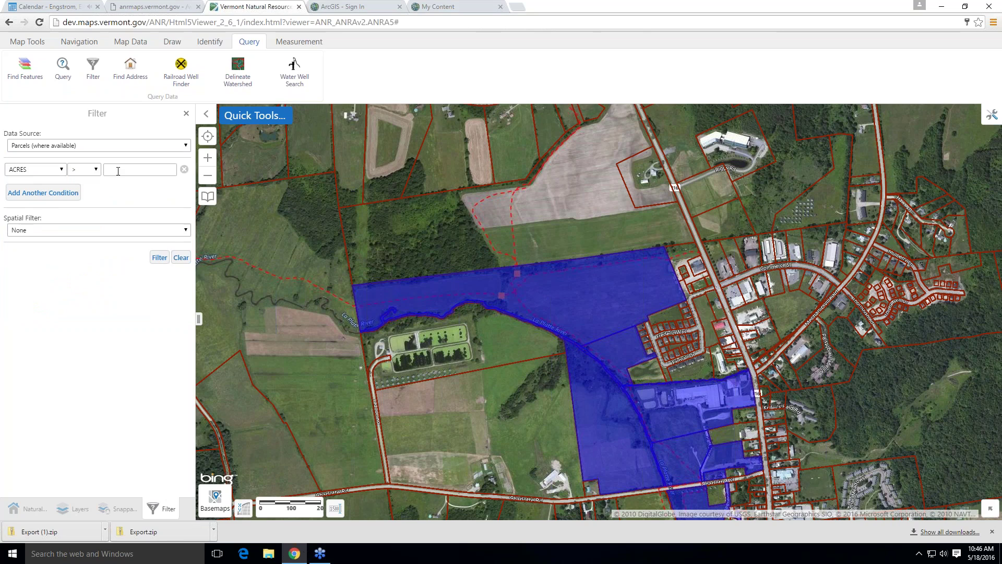
{"action": "left_click", "coordinate": [119, 170]}
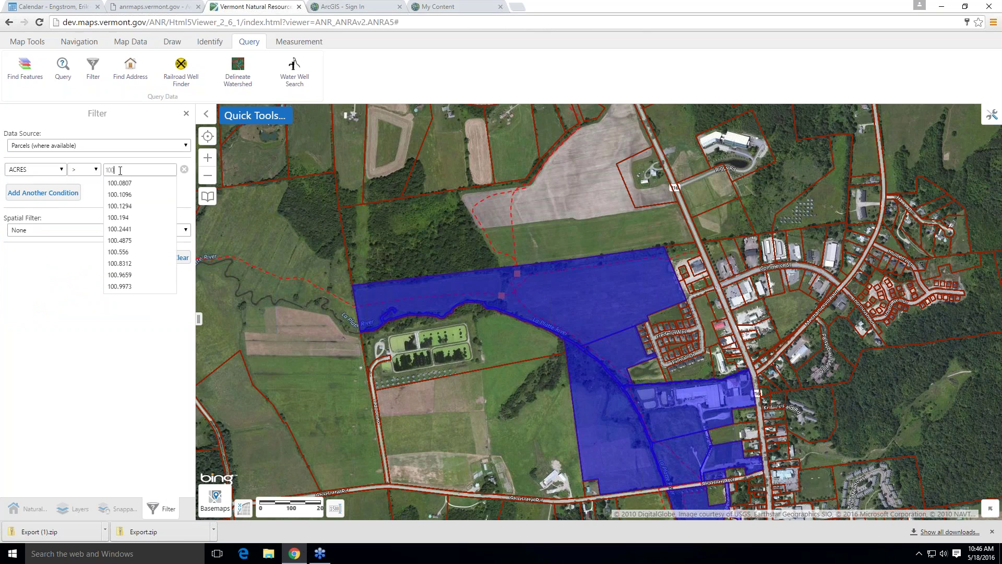
{"action": "left_click", "coordinate": [120, 183]}
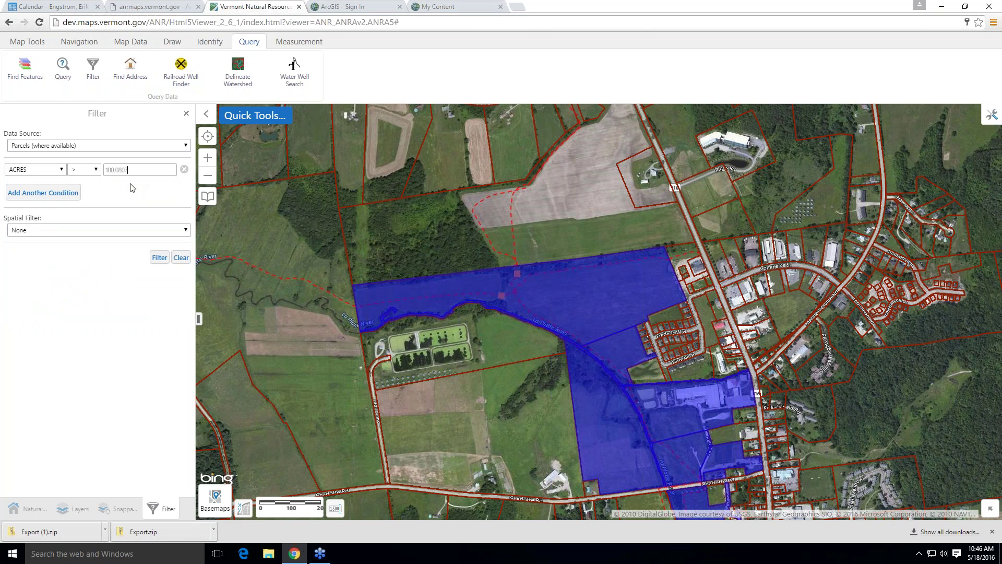
{"action": "left_click", "coordinate": [159, 261]}
{"action": "left_click", "coordinate": [165, 265]}
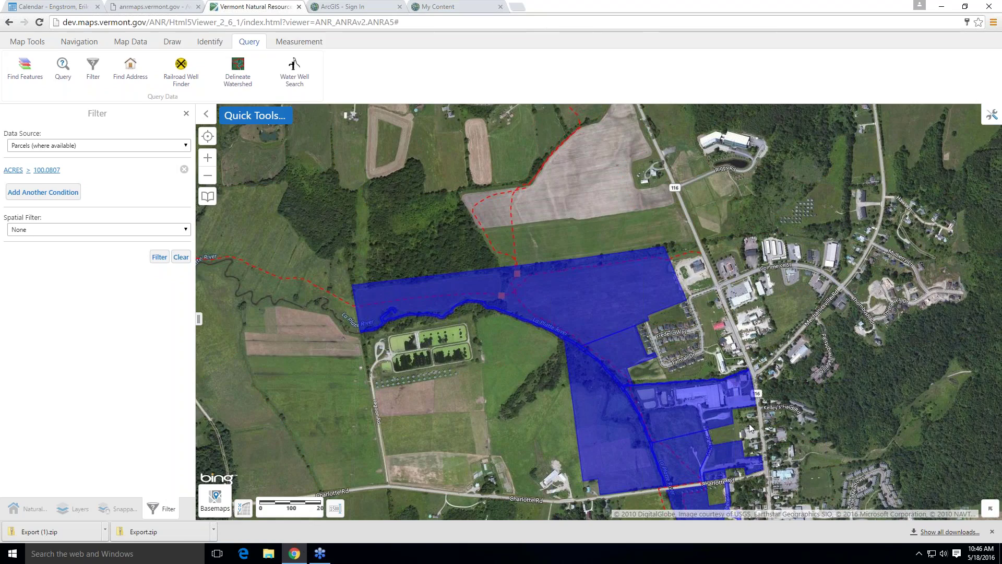
Inspect the filtered map east of the village, and clear the acreage filter from the Parcels (where available) layer.
{"action": "scroll", "coordinate": [750, 428], "scroll_direction": "down", "scroll_amount": 1}
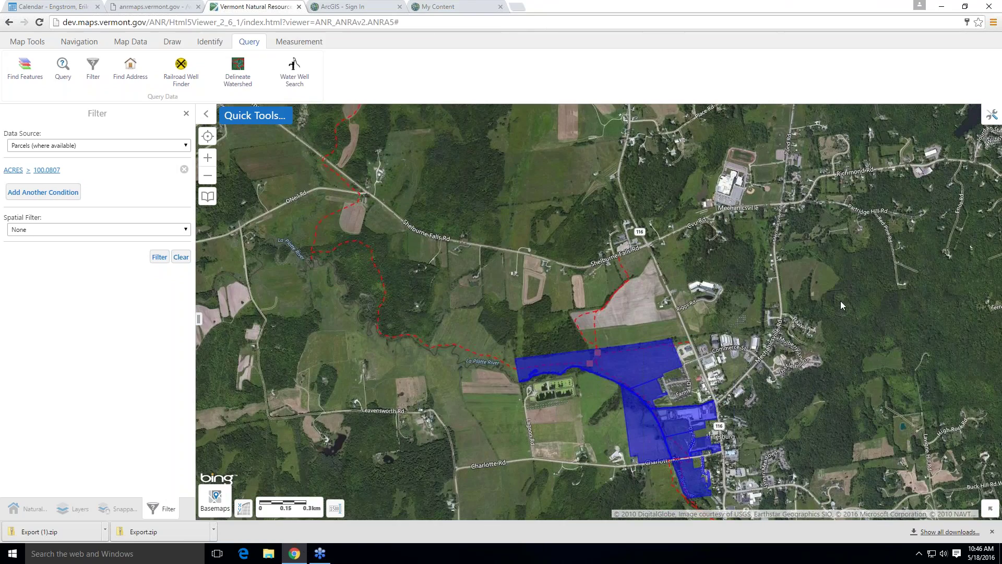
{"action": "left_click_drag", "start_coordinate": [813, 295], "coordinate": [351, 183]}
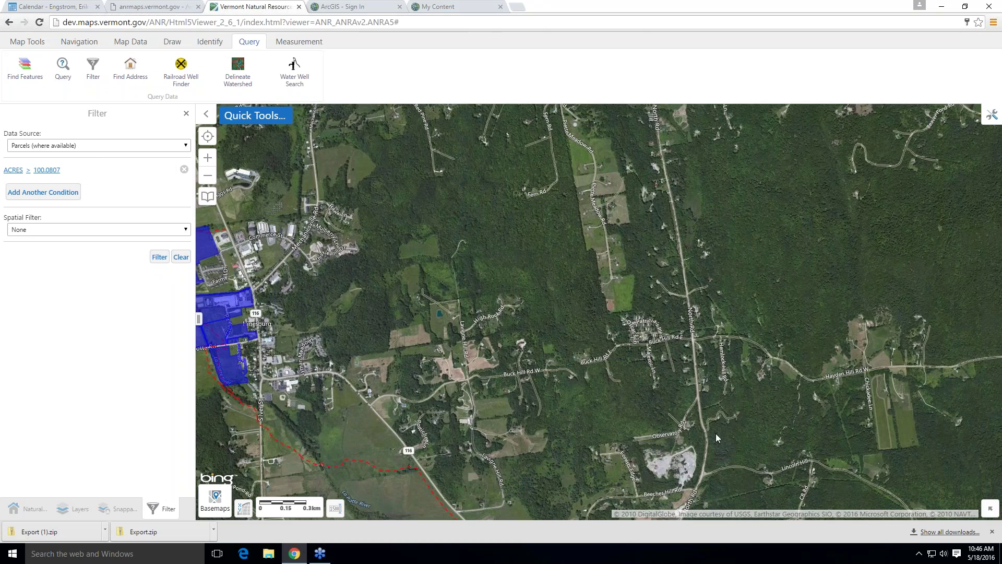
{"action": "scroll", "coordinate": [759, 447], "scroll_direction": "up", "scroll_amount": 1}
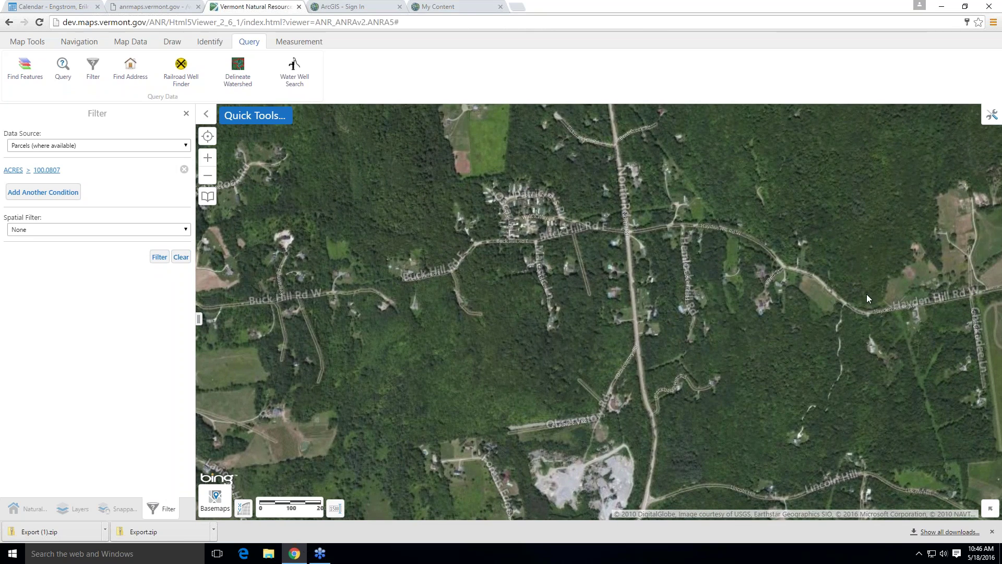
{"action": "left_click", "coordinate": [186, 113]}
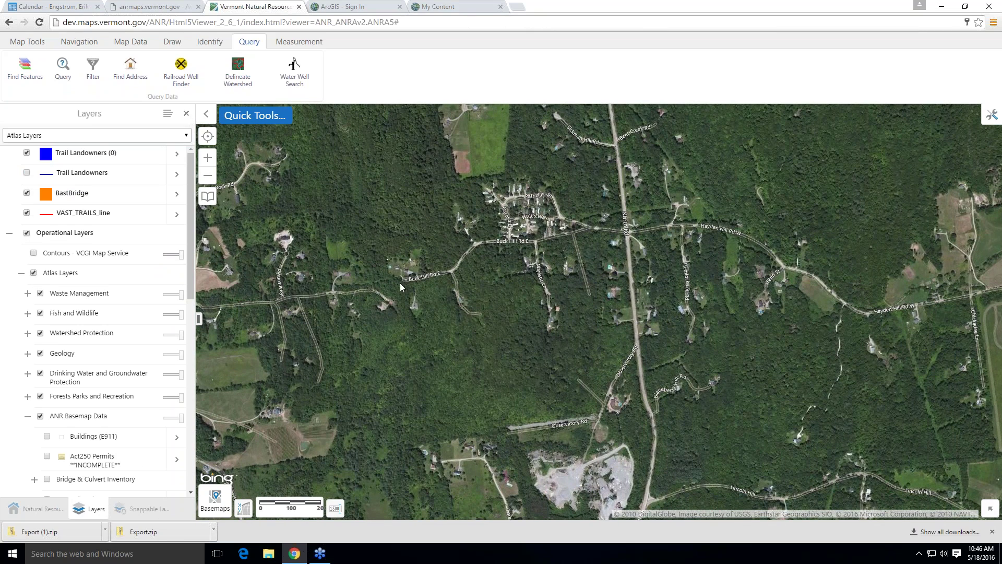
{"action": "left_click", "coordinate": [93, 70]}
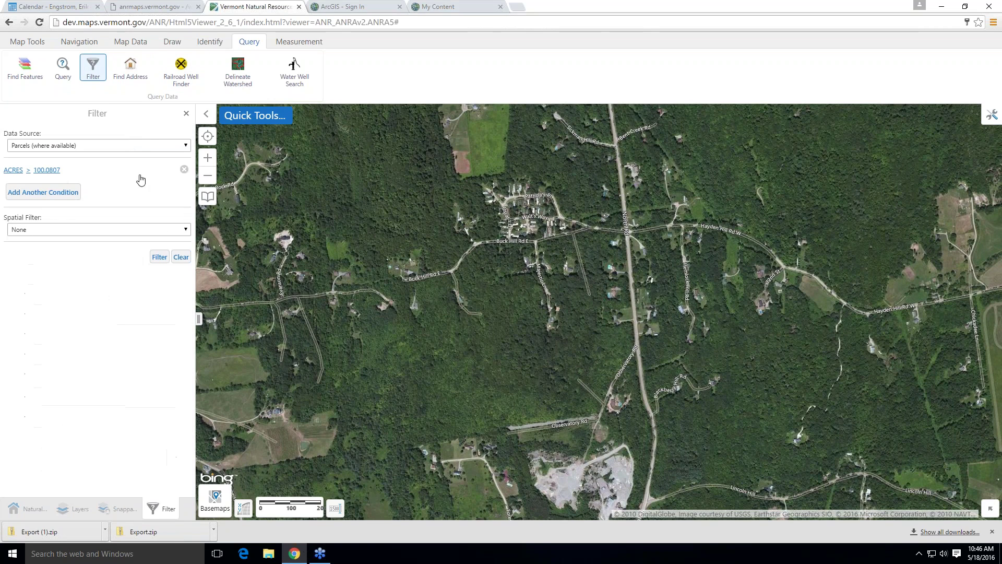
{"action": "left_click", "coordinate": [184, 261]}
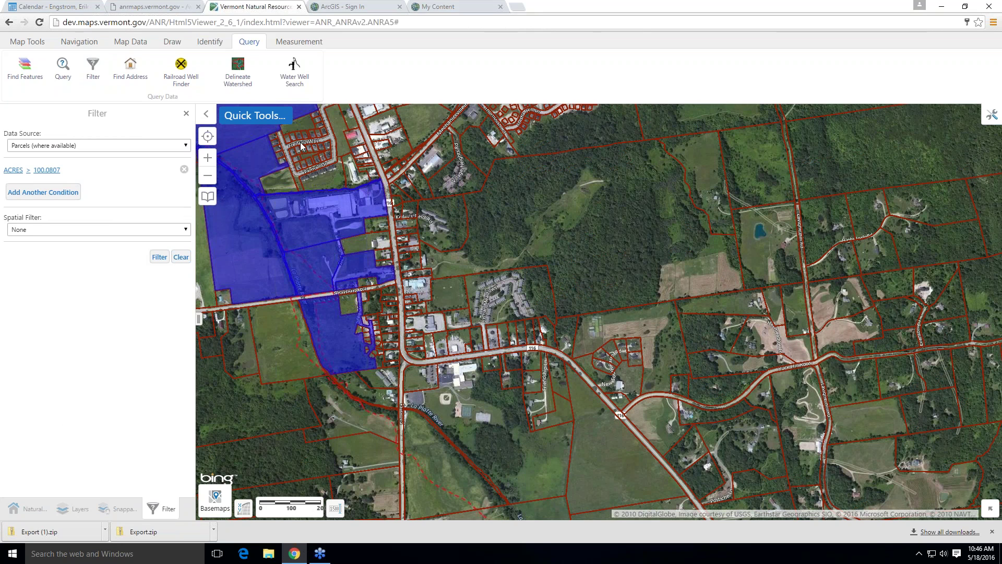
{"action": "left_click_drag", "start_coordinate": [404, 218], "coordinate": [584, 259]}
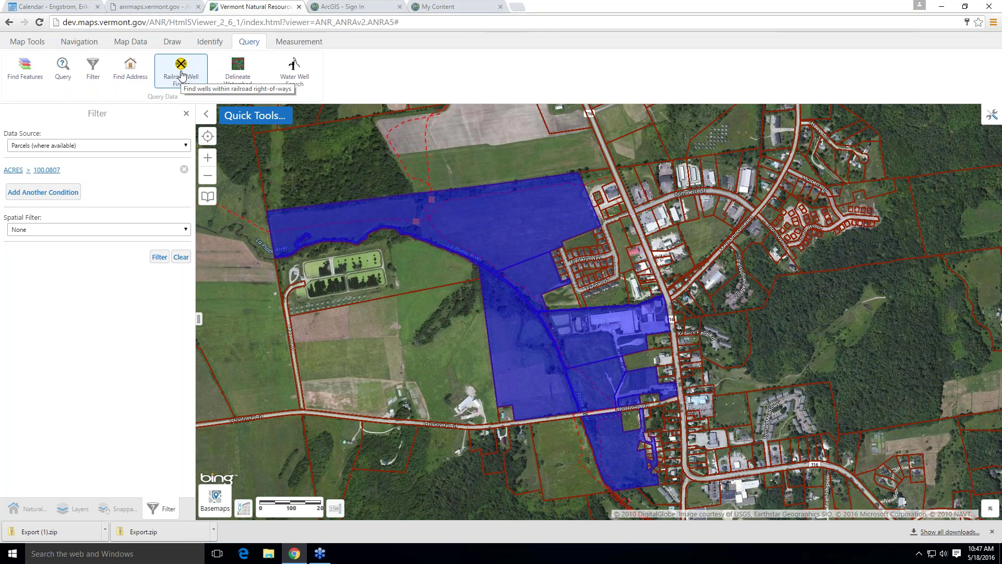
Open the water well search to view its private and public well type choices, and close it.
{"action": "left_click", "coordinate": [244, 67]}
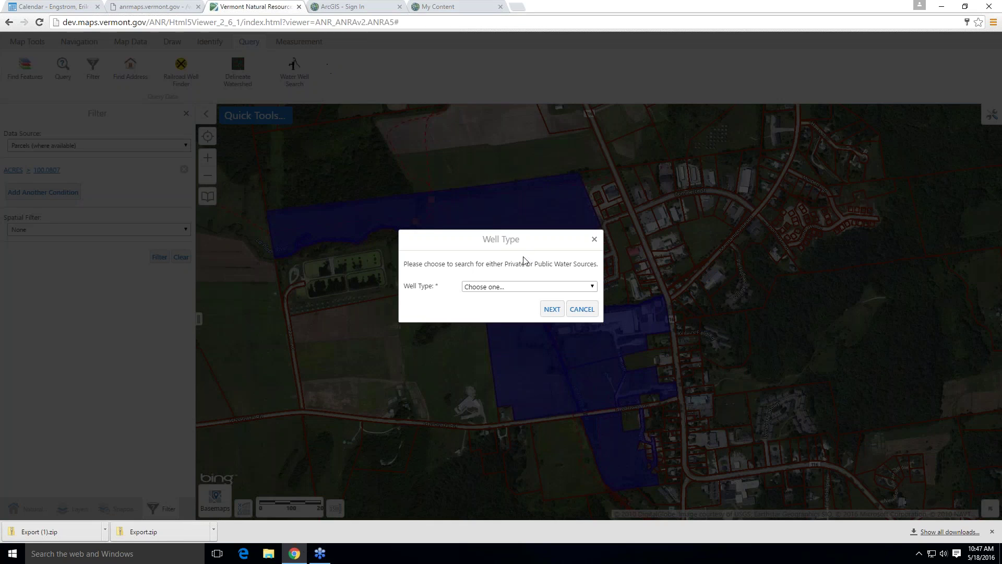
{"action": "left_click", "coordinate": [582, 288]}
{"action": "left_click", "coordinate": [593, 240]}
{"action": "left_click", "coordinate": [593, 239]}
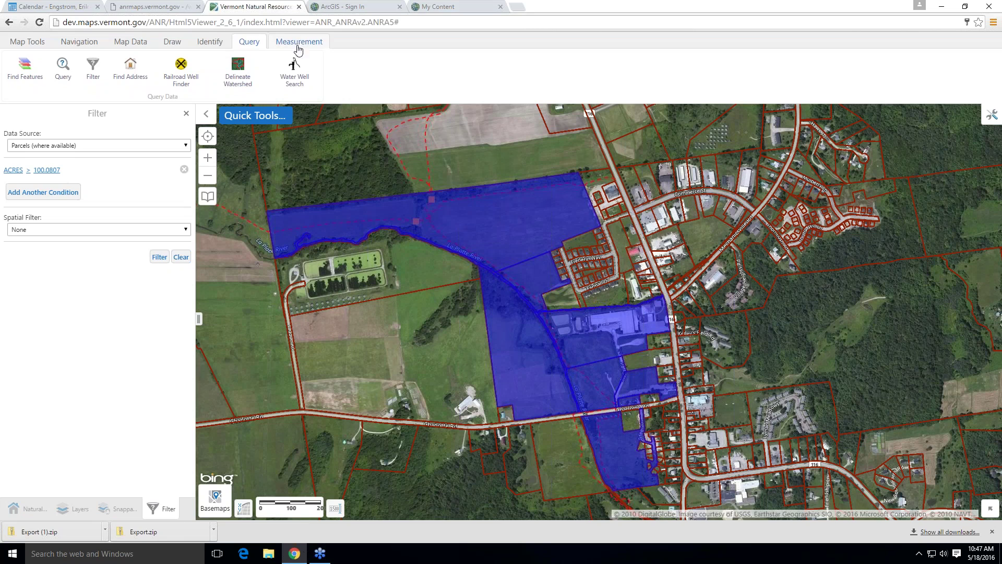
Close the Filter form and set up a line measurement with distances in feet and areas in acres.
{"action": "left_click", "coordinate": [187, 113]}
{"action": "left_click", "coordinate": [298, 42]}
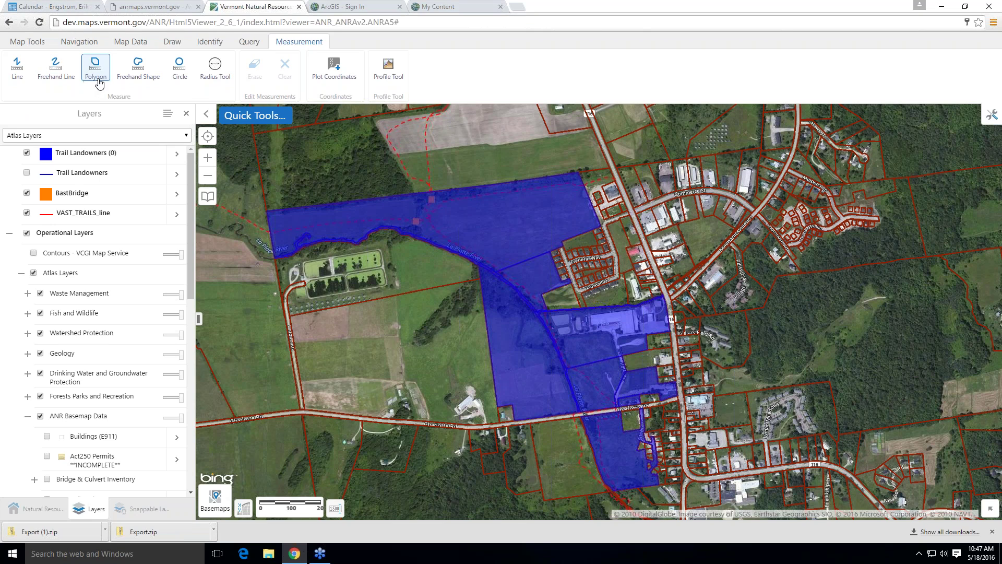
{"action": "left_click", "coordinate": [26, 78]}
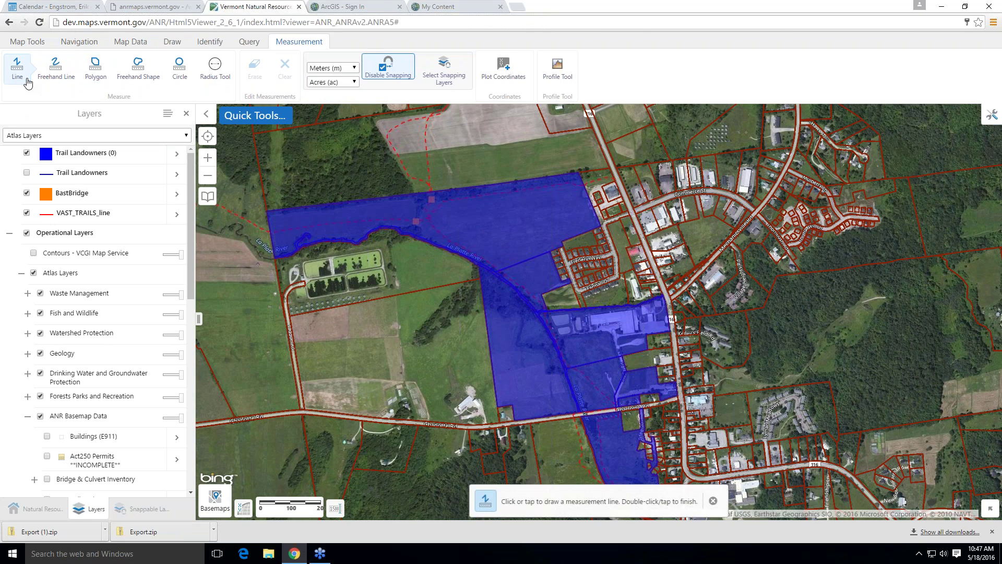
{"action": "left_click", "coordinate": [347, 69]}
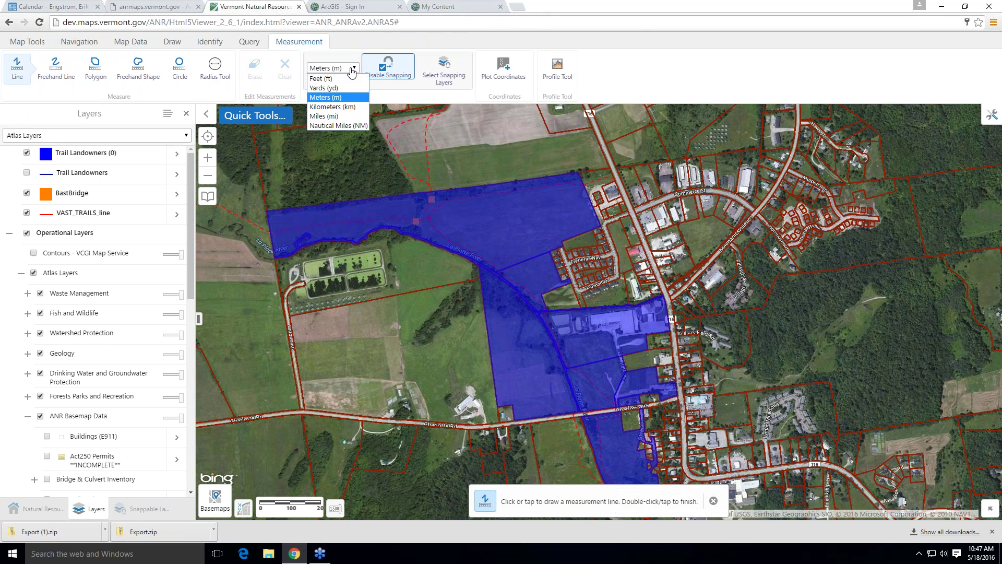
{"action": "left_click", "coordinate": [353, 70]}
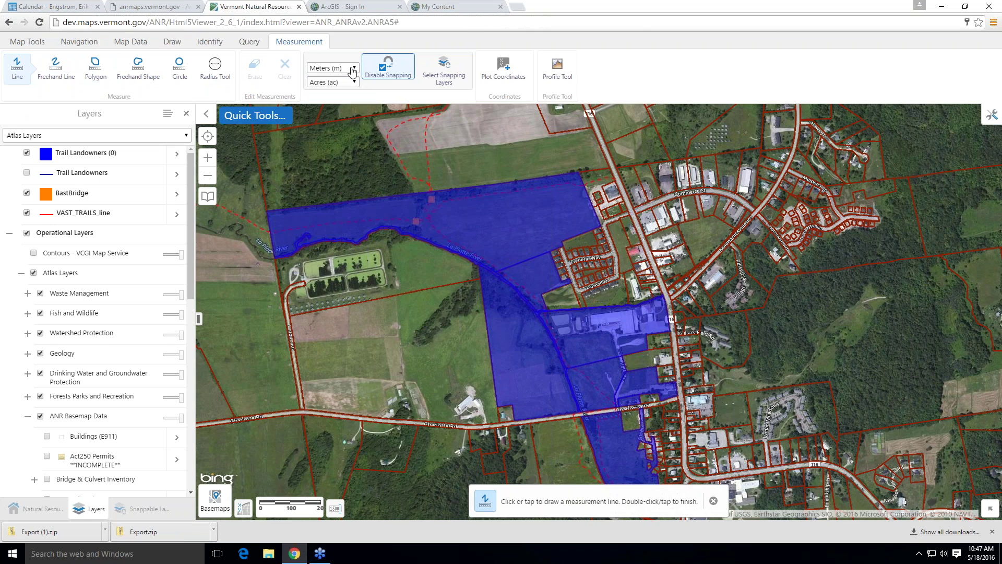
{"action": "left_click", "coordinate": [353, 83]}
{"action": "left_click", "coordinate": [353, 83]}
{"action": "left_click", "coordinate": [342, 69]}
{"action": "left_click", "coordinate": [329, 78]}
{"action": "left_click", "coordinate": [344, 84]}
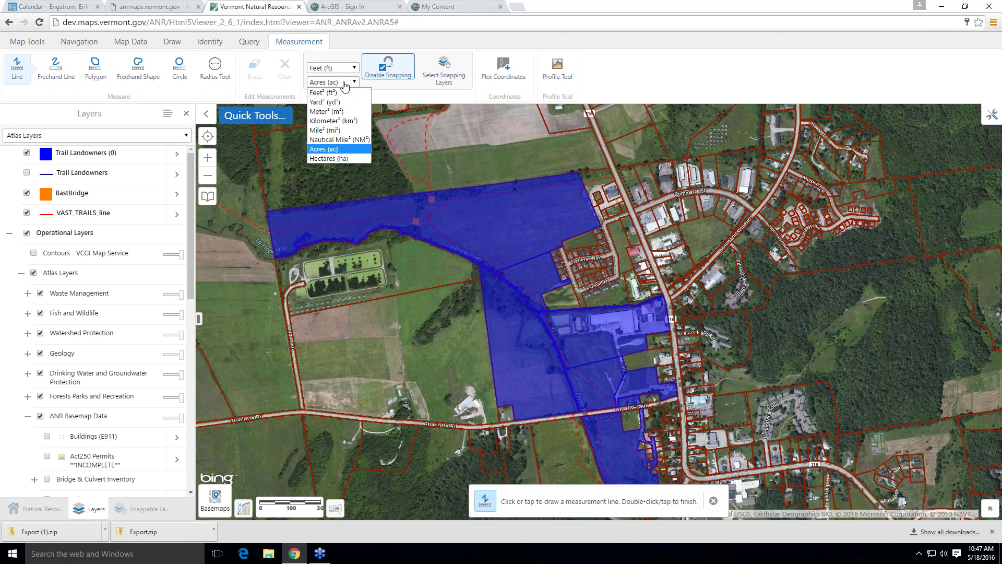
{"action": "left_click", "coordinate": [344, 84]}
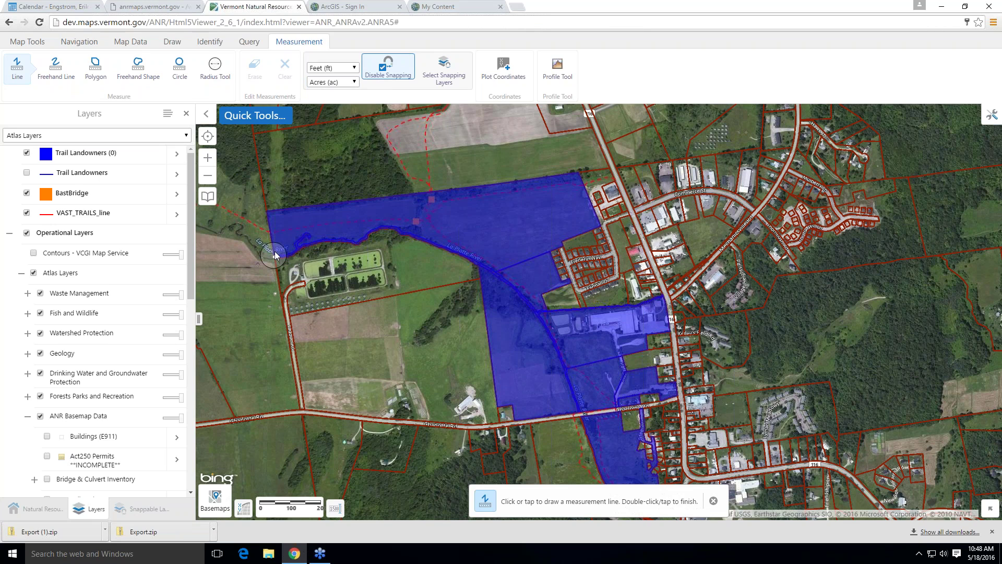
Measure the northern edge of the northernmost blue parcel with a line, and the area of the blue parcel with the buildings using a polygon.
{"action": "left_click", "coordinate": [266, 213]}
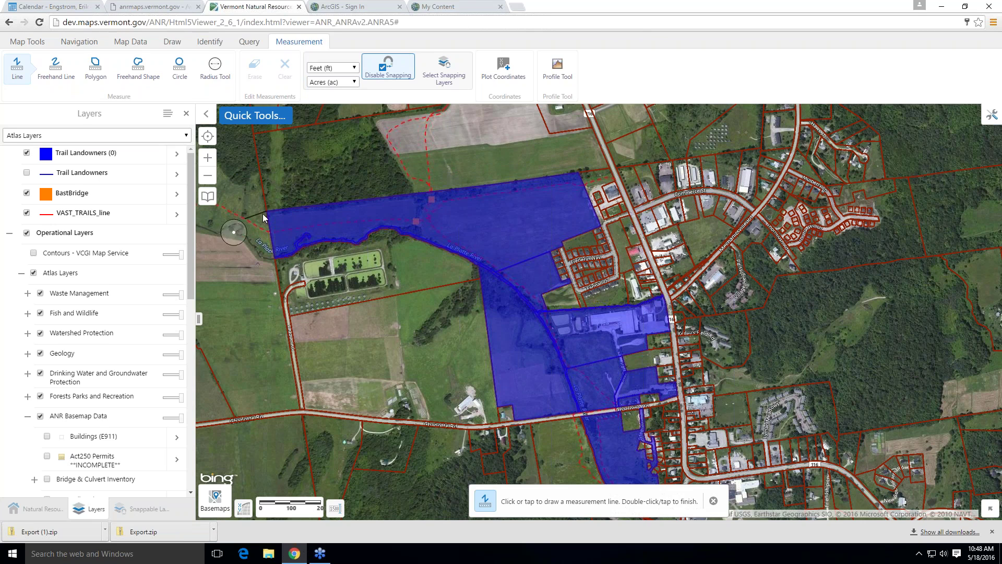
{"action": "double_click", "coordinate": [579, 175]}
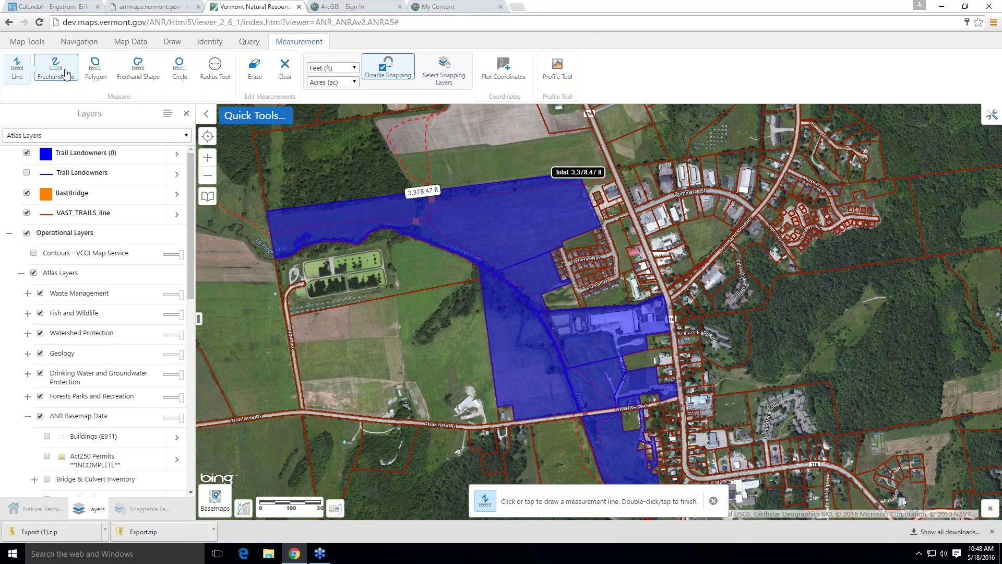
{"action": "left_click", "coordinate": [95, 74]}
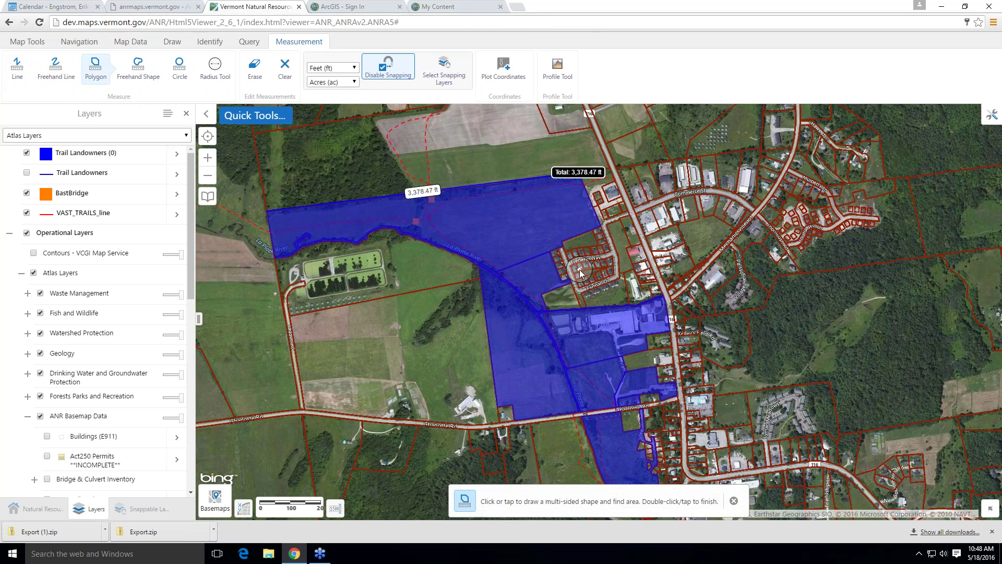
{"action": "left_click", "coordinate": [547, 312]}
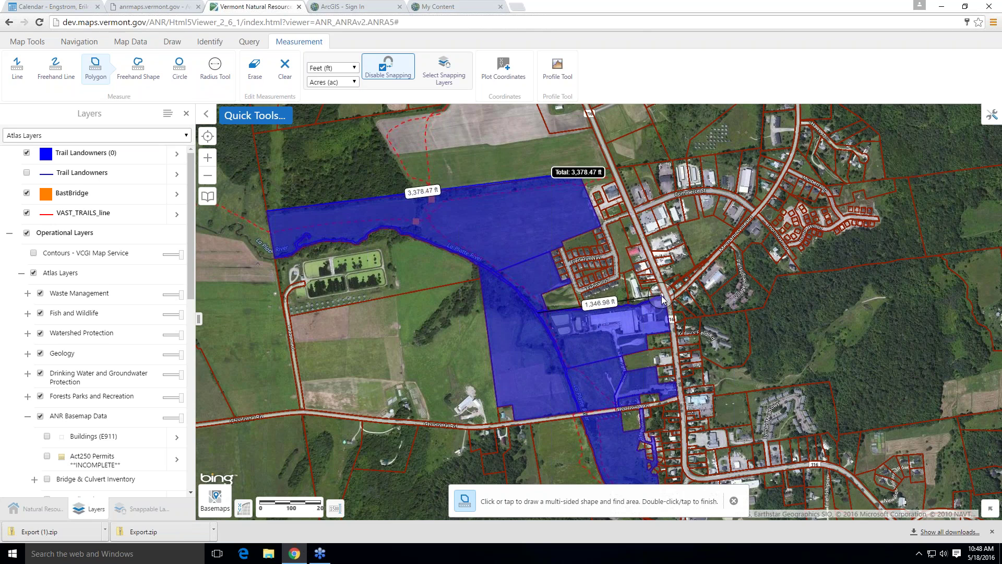
{"action": "left_click", "coordinate": [672, 347]}
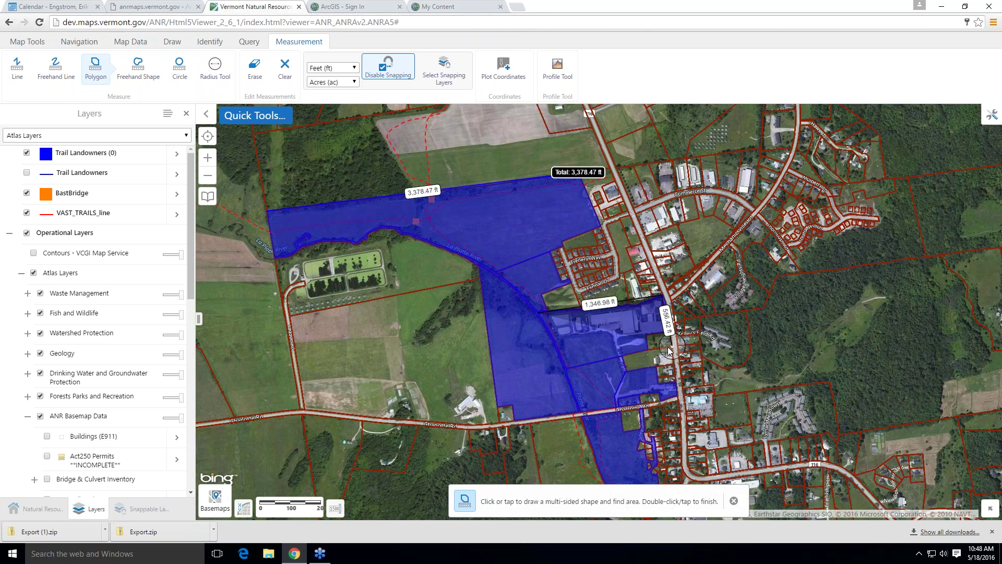
{"action": "double_click", "coordinate": [571, 368]}
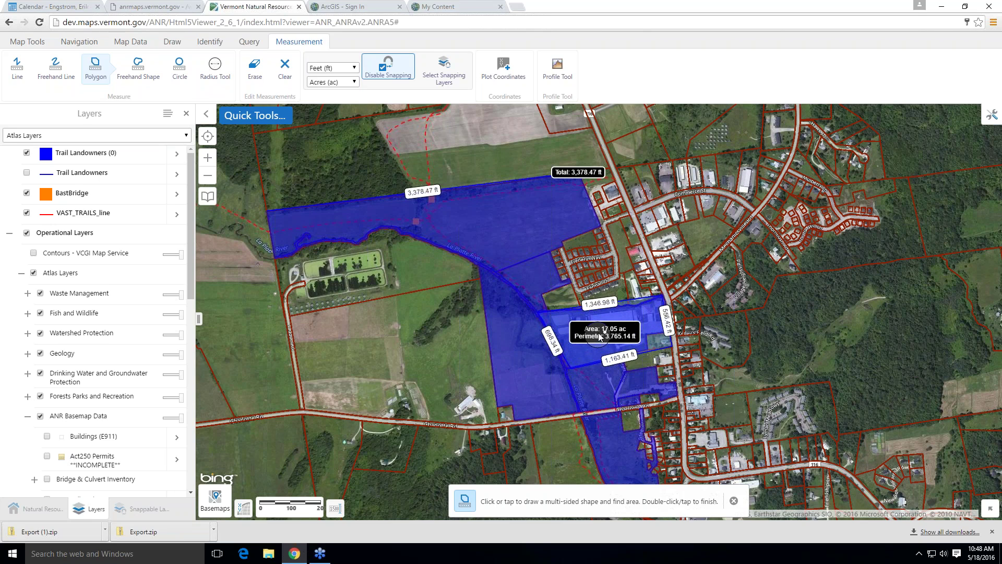
Erase the polygon measurement and the line measurement from the map.
{"action": "left_click", "coordinate": [254, 67]}
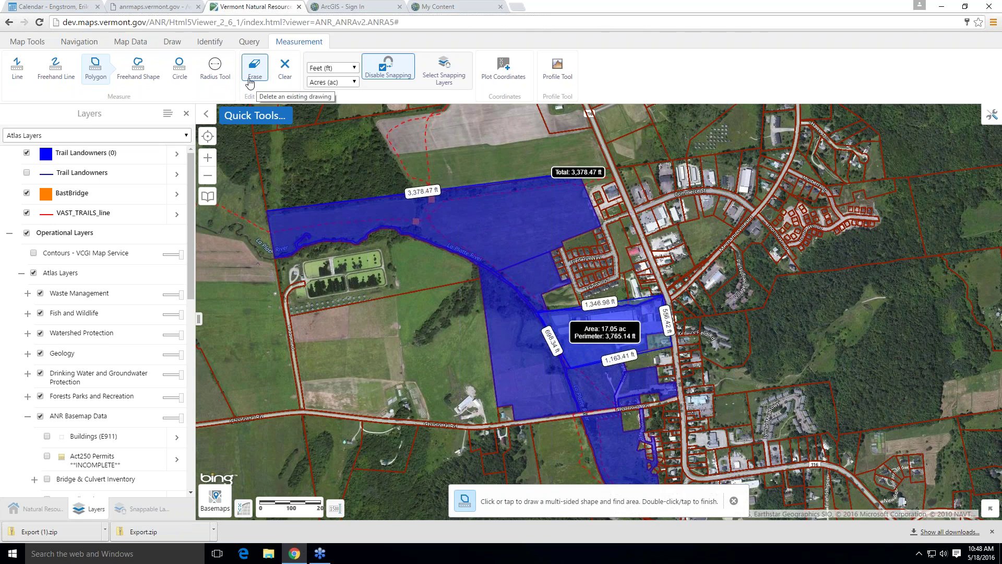
{"action": "left_click", "coordinate": [246, 73]}
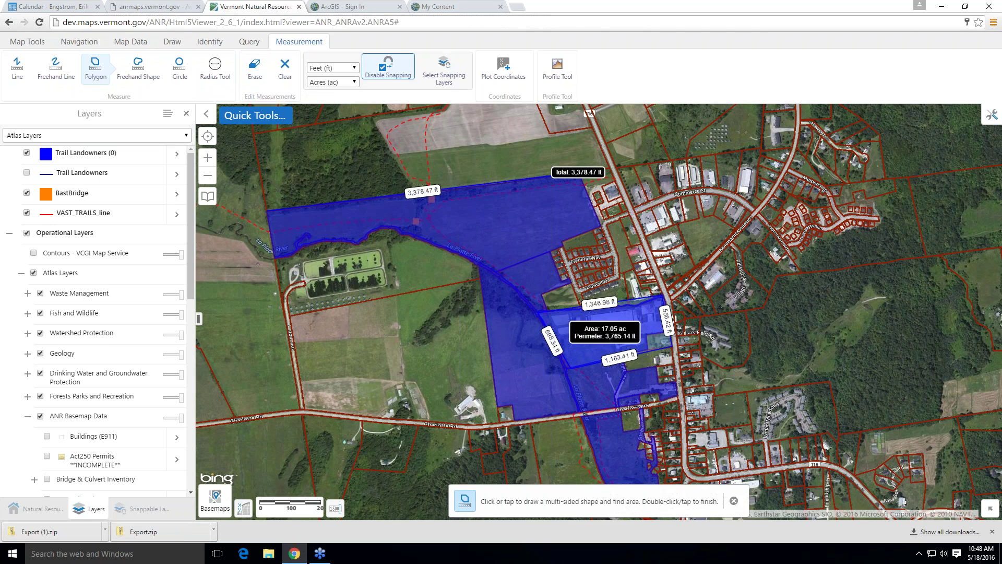
{"action": "left_click", "coordinate": [255, 70]}
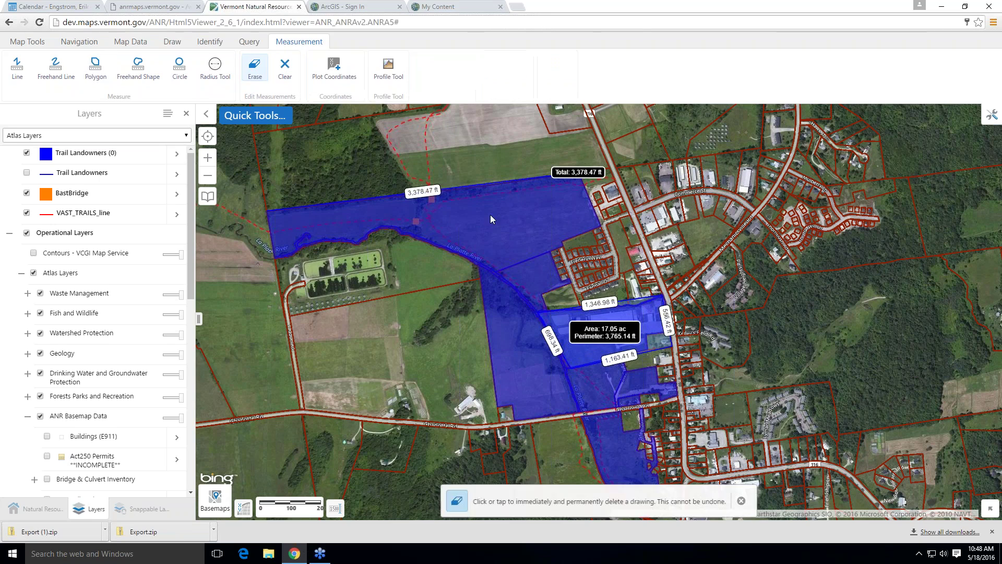
{"action": "left_click", "coordinate": [616, 319]}
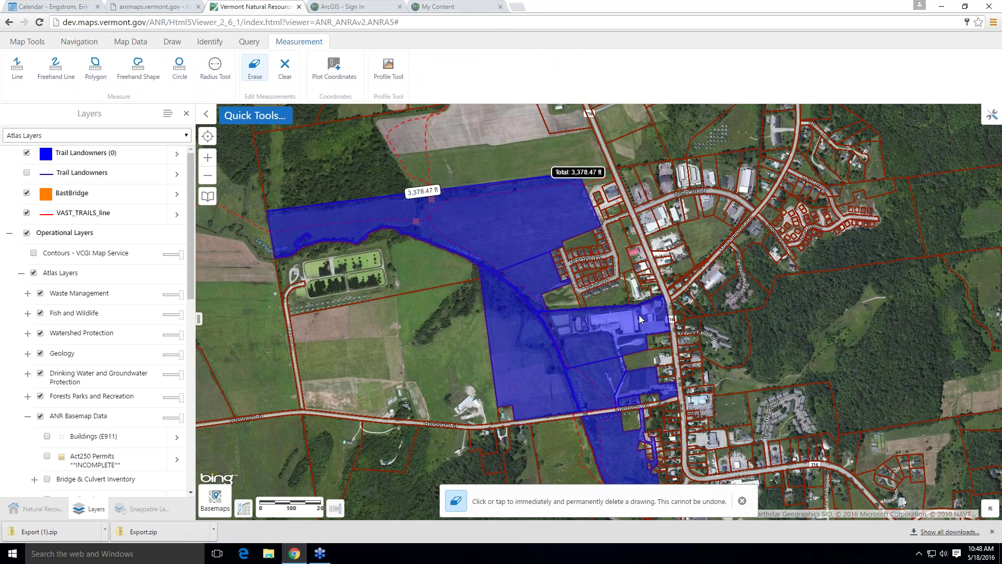
{"action": "left_click", "coordinate": [362, 200]}
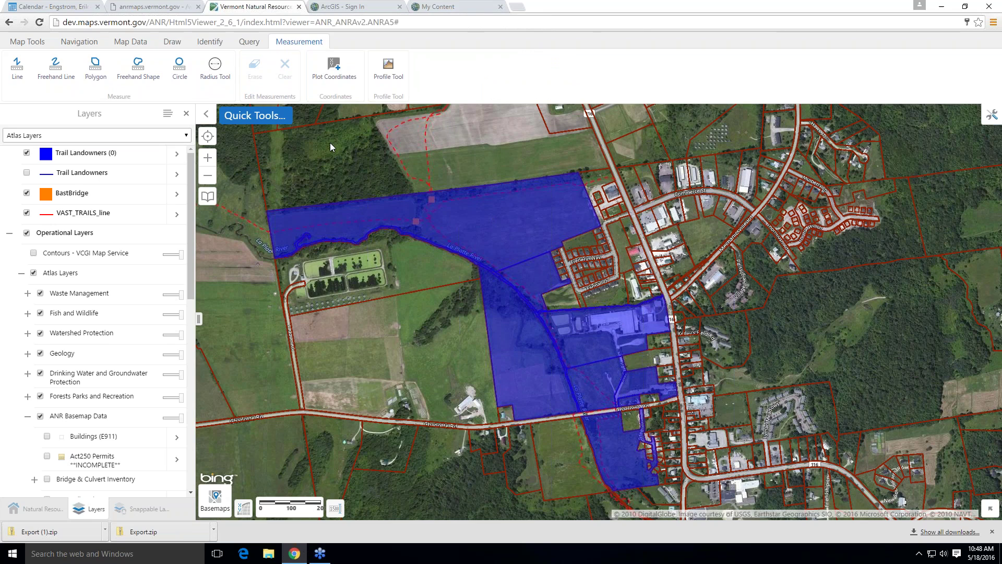
Create a measured radius of 500 feet around a point in the open field west of the blue parcels.
{"action": "left_click", "coordinate": [212, 74]}
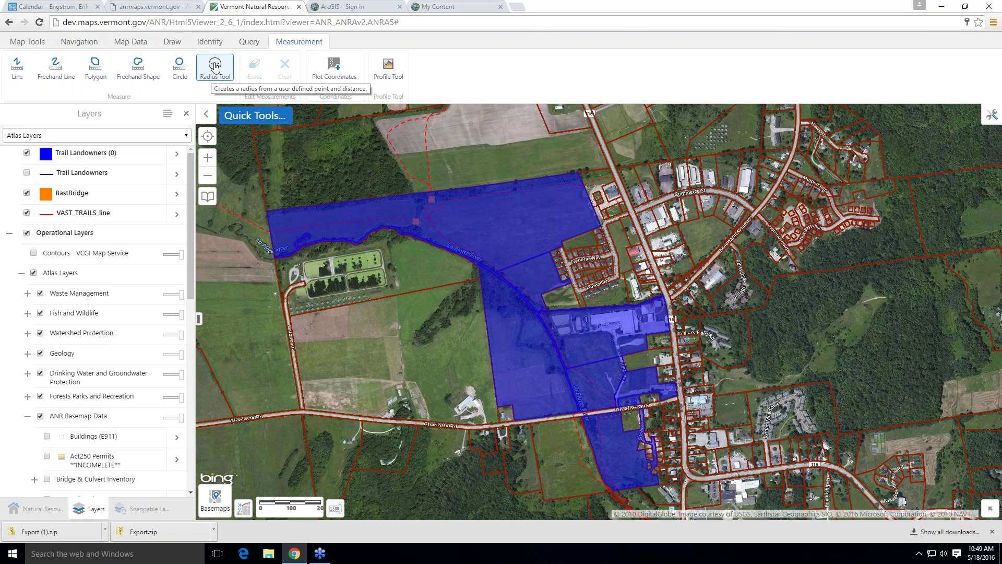
{"action": "left_click", "coordinate": [214, 66]}
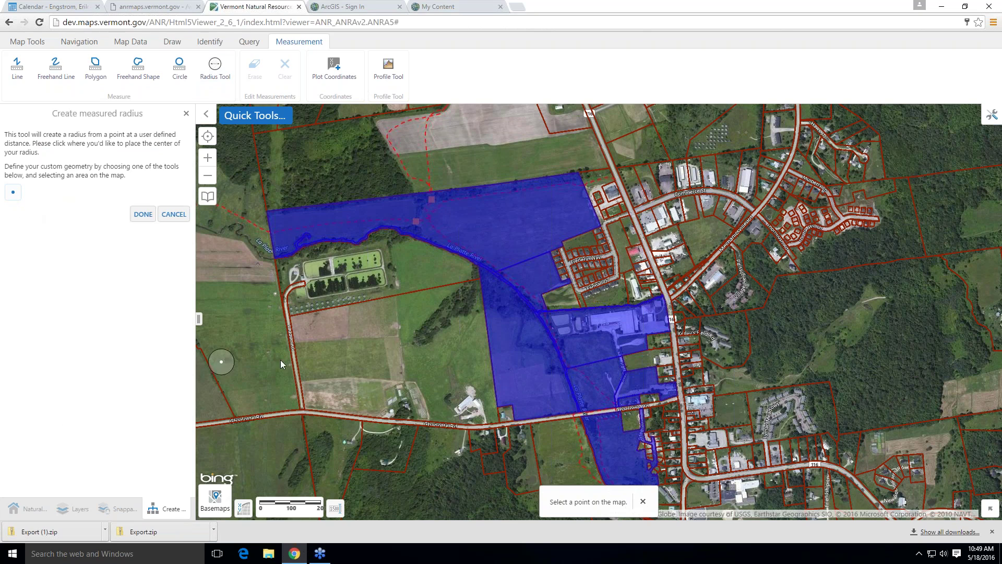
{"action": "left_click", "coordinate": [408, 340]}
{"action": "left_click", "coordinate": [140, 244]}
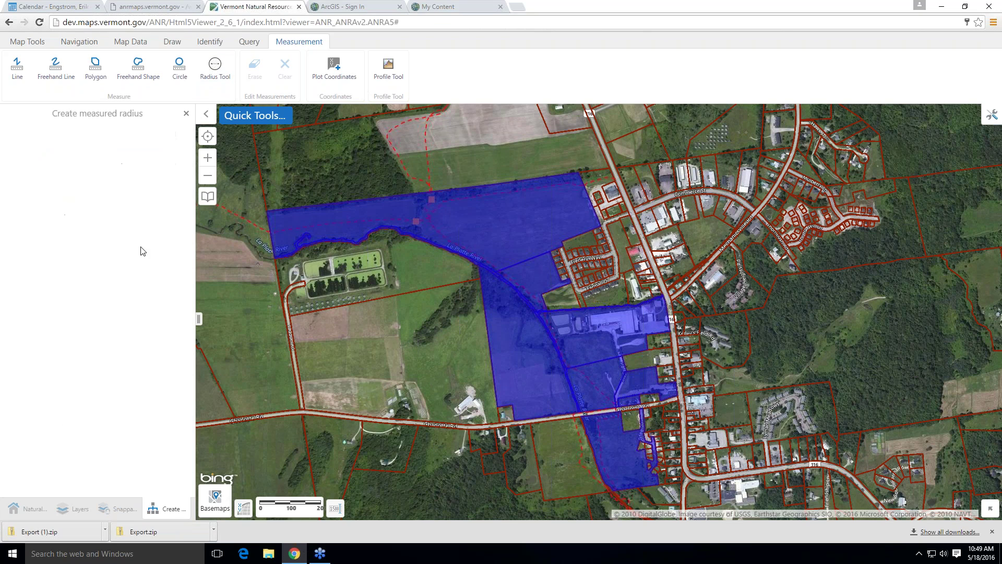
{"action": "left_click", "coordinate": [106, 164]}
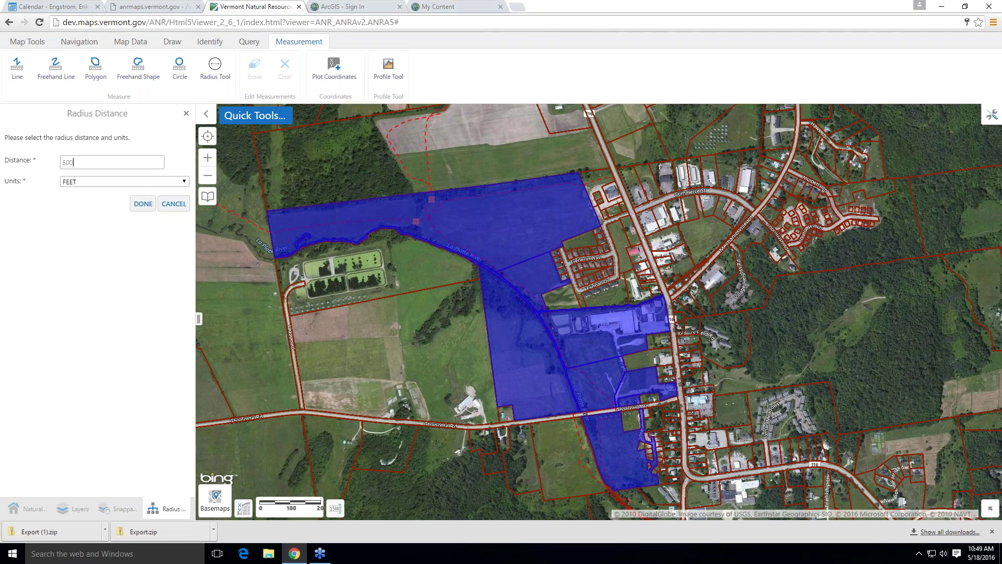
{"action": "left_click", "coordinate": [133, 182]}
{"action": "left_click", "coordinate": [132, 192]}
{"action": "left_click", "coordinate": [144, 204]}
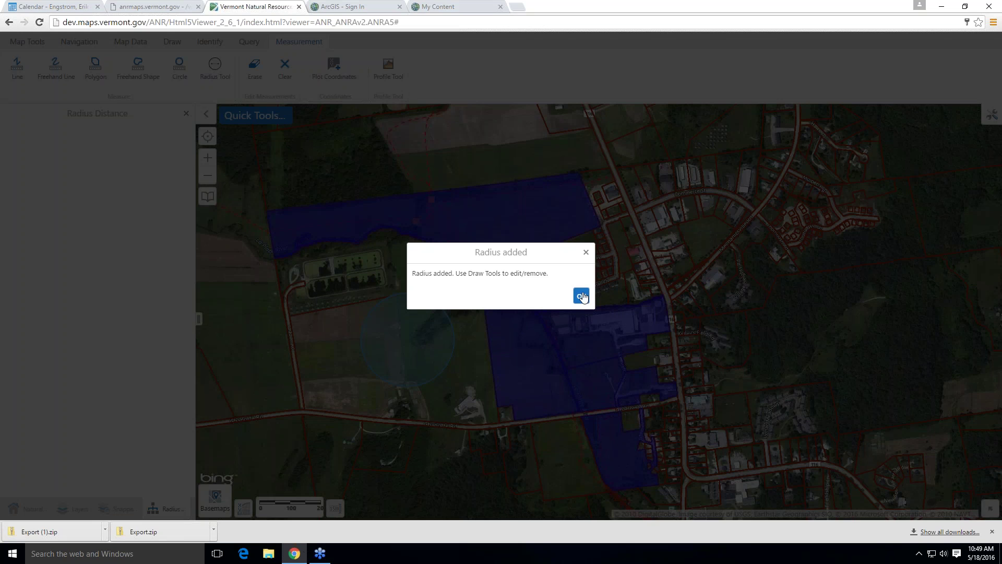
{"action": "left_click", "coordinate": [581, 296]}
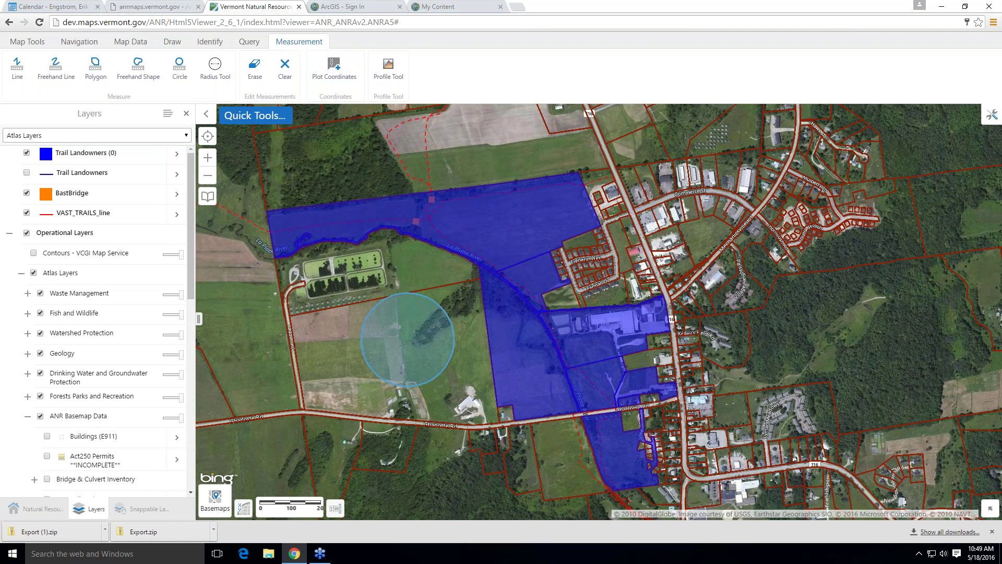
Plot WGS 1984 coordinates at the two small square markers in the northern blue parcel, and view the actions for coordinate 1.
{"action": "left_click", "coordinate": [345, 70]}
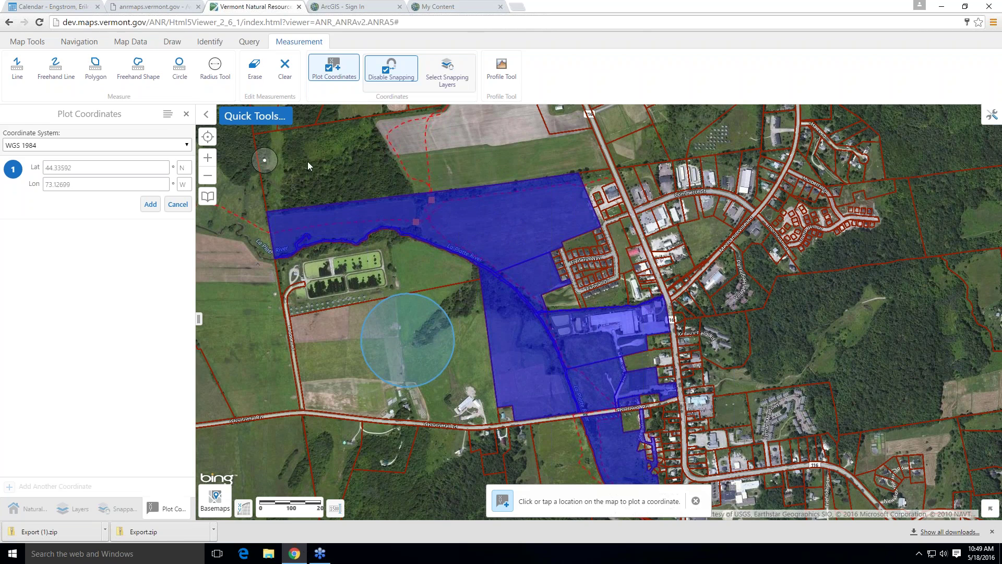
{"action": "left_click", "coordinate": [522, 220]}
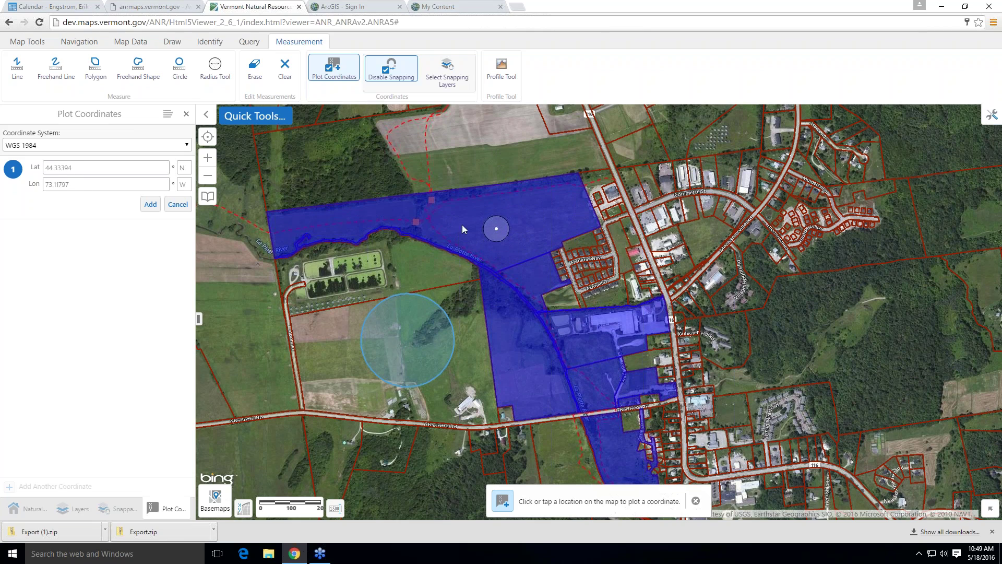
{"action": "left_click", "coordinate": [415, 224]}
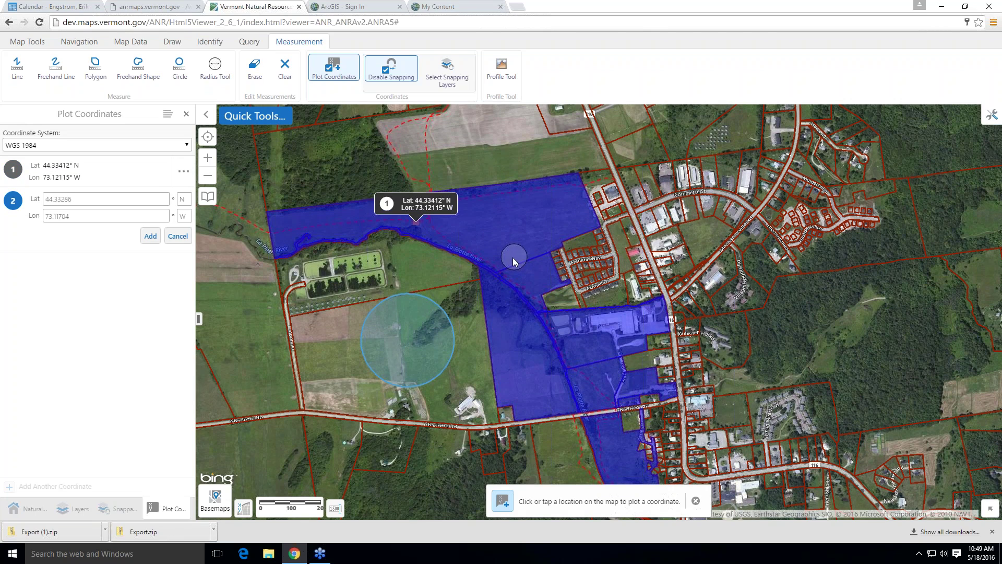
{"action": "left_click", "coordinate": [429, 198]}
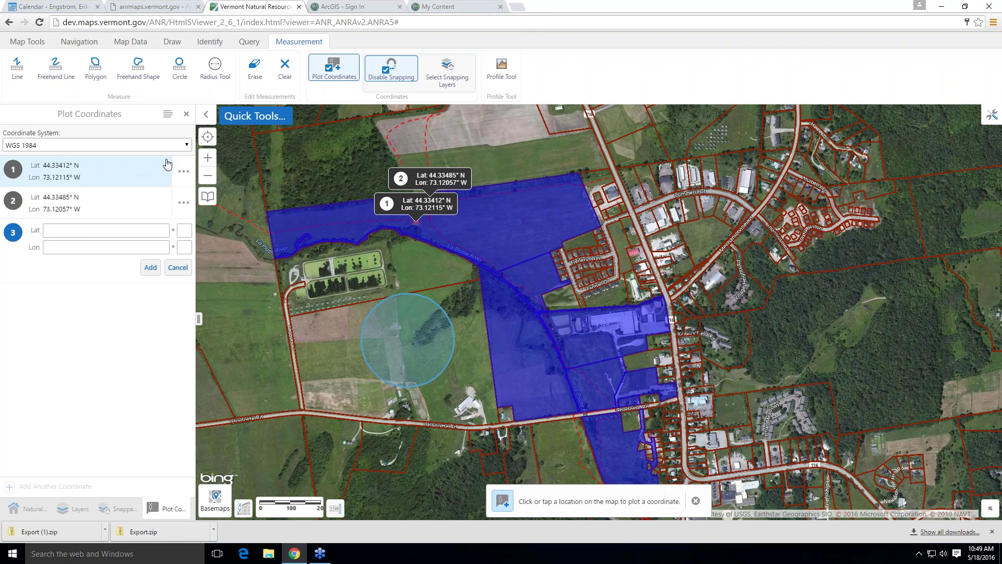
{"action": "left_click", "coordinate": [184, 173]}
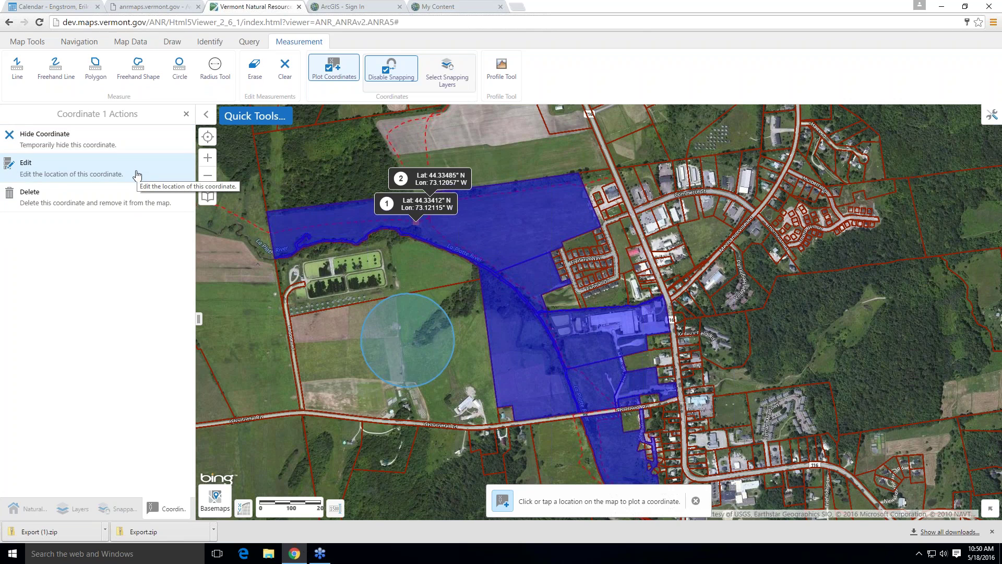
{"action": "left_click", "coordinate": [186, 114]}
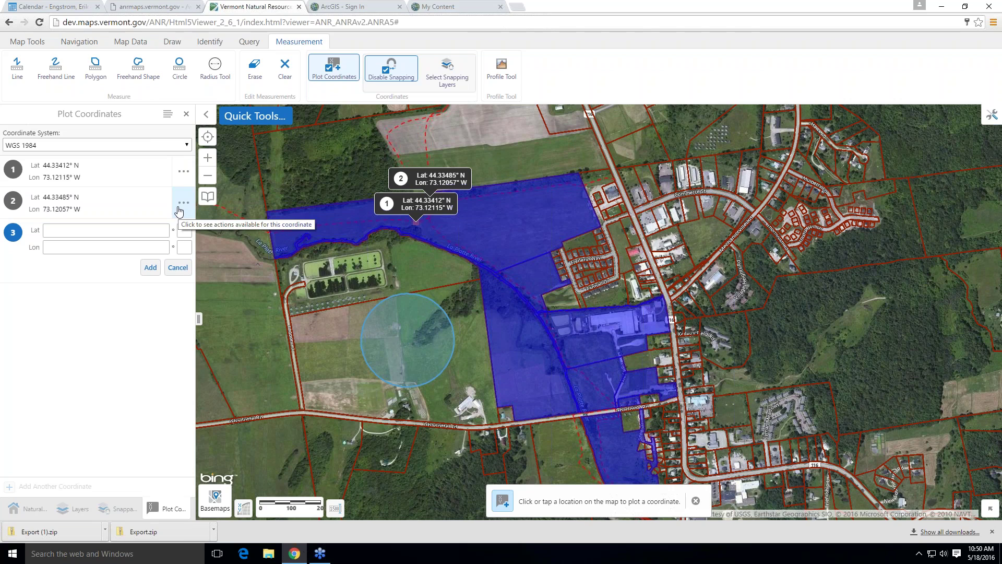
Turn off snapping for plotted coordinates and cancel the empty third coordinate entry.
{"action": "left_click", "coordinate": [393, 72]}
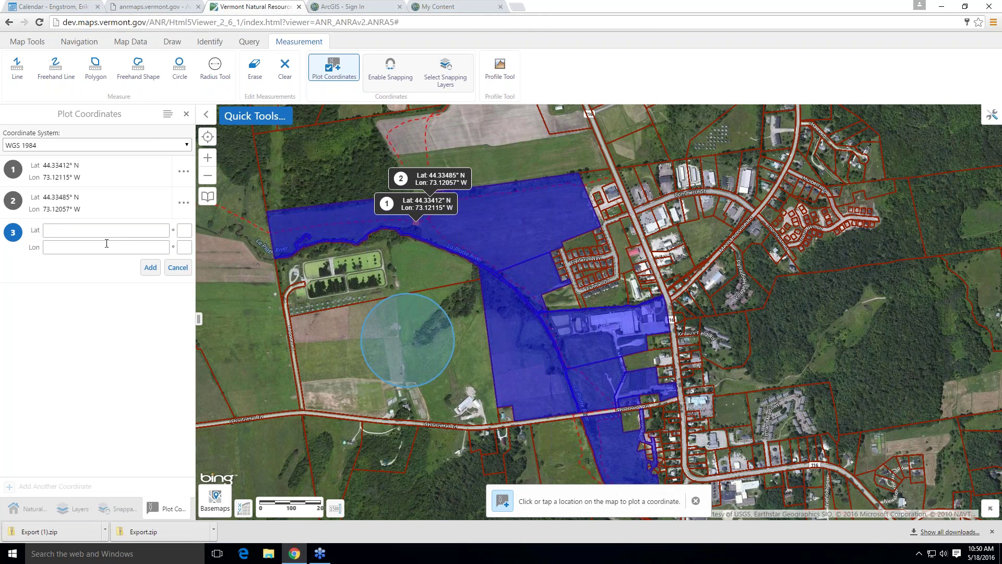
{"action": "left_click", "coordinate": [177, 267]}
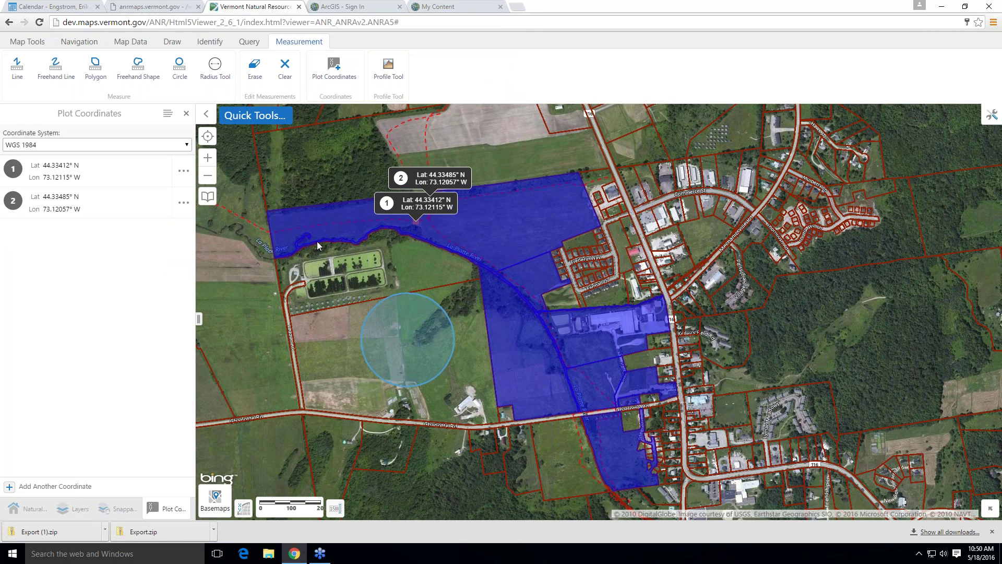
Save the map as a new project named "VAST Hinesburg" with the description "VAST trail in Hinesburg".
{"action": "left_click", "coordinate": [38, 43]}
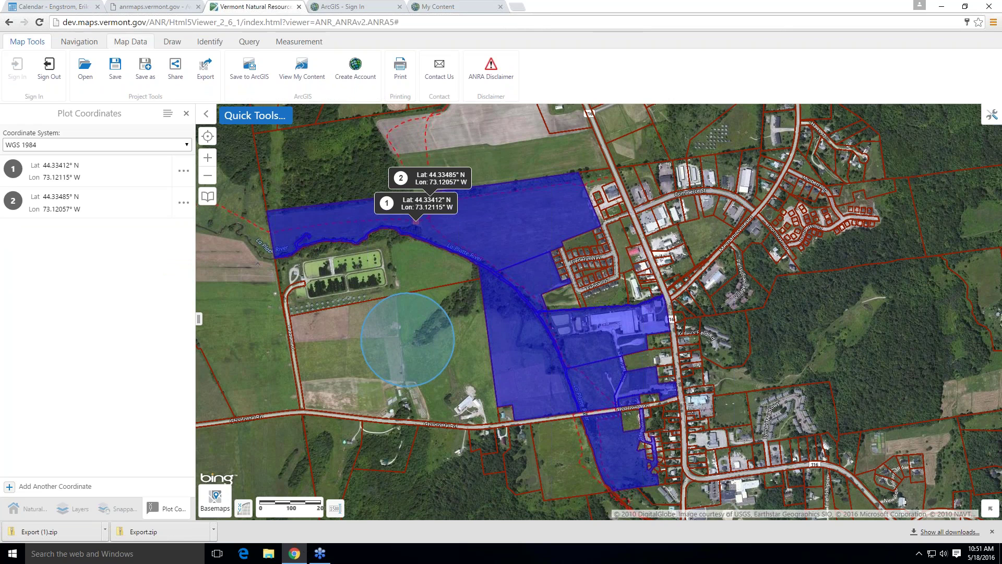
{"action": "left_click", "coordinate": [147, 68]}
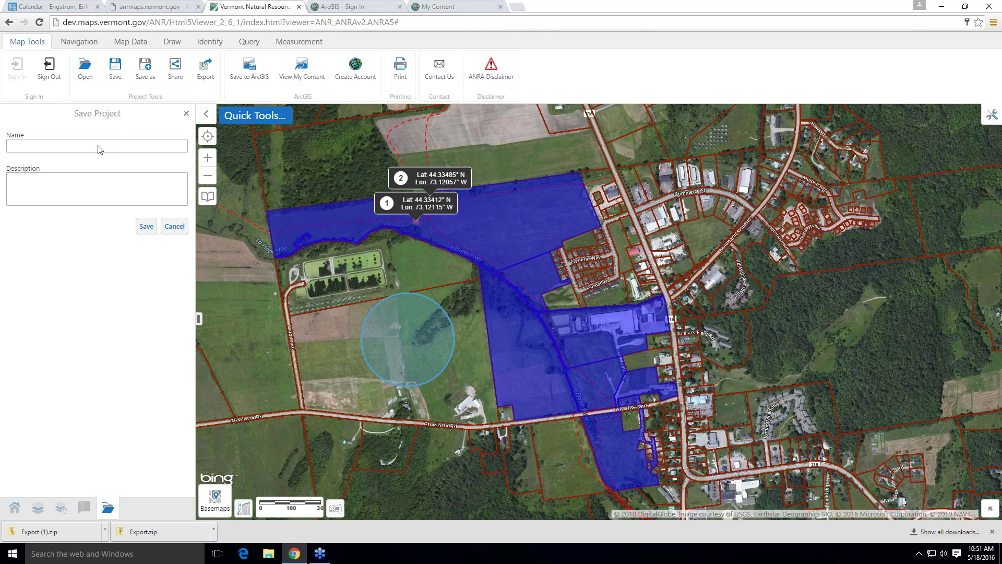
{"action": "type", "text": "VAST HinesburVAST trail in Hinesburg"}
{"action": "left_click", "coordinate": [147, 228]}
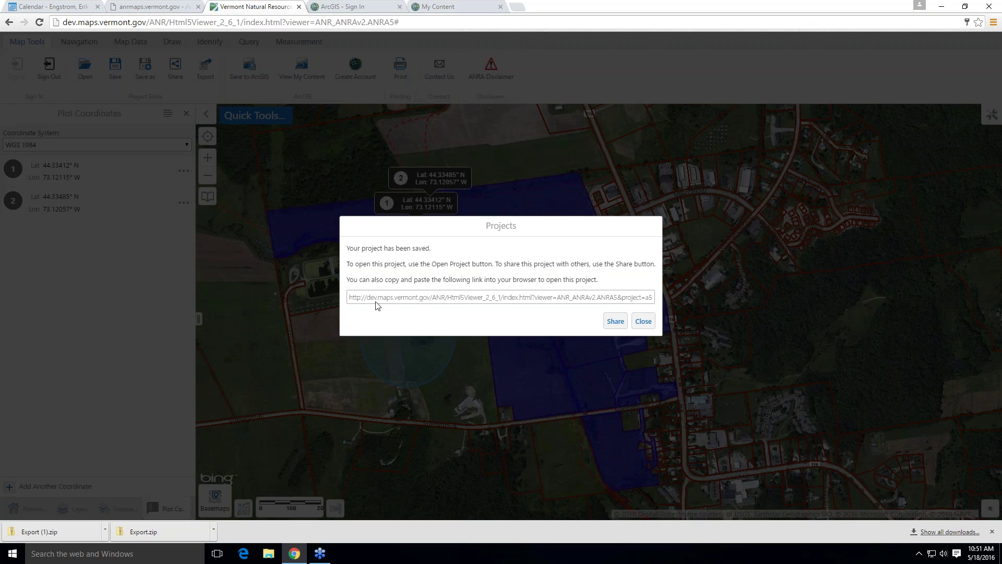
Open the saved project's sharing settings, check the Share with choices, and generate guest view and edit links.
{"action": "left_click", "coordinate": [613, 322]}
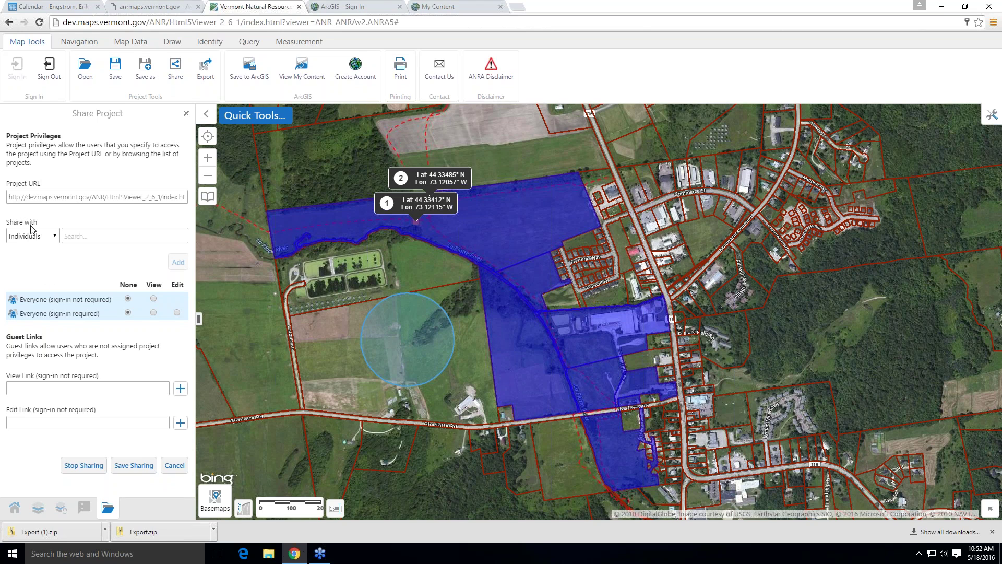
{"action": "left_click", "coordinate": [38, 241]}
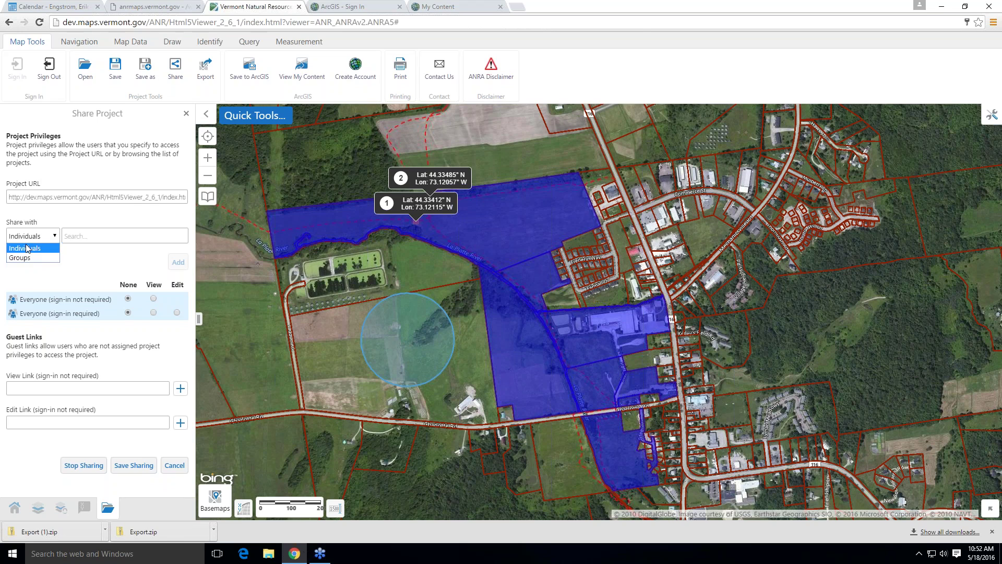
{"action": "left_click", "coordinate": [41, 218]}
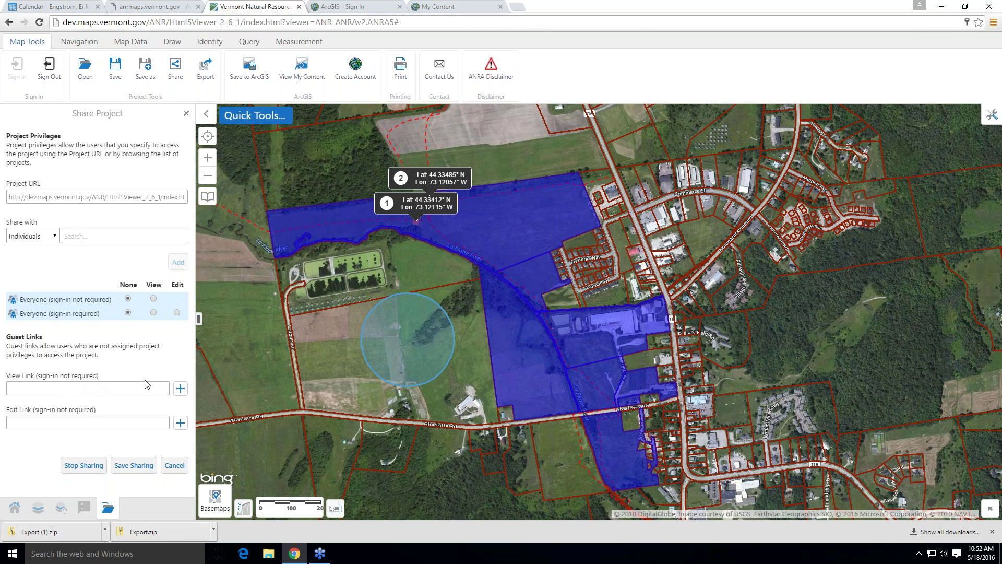
{"action": "left_click", "coordinate": [180, 389]}
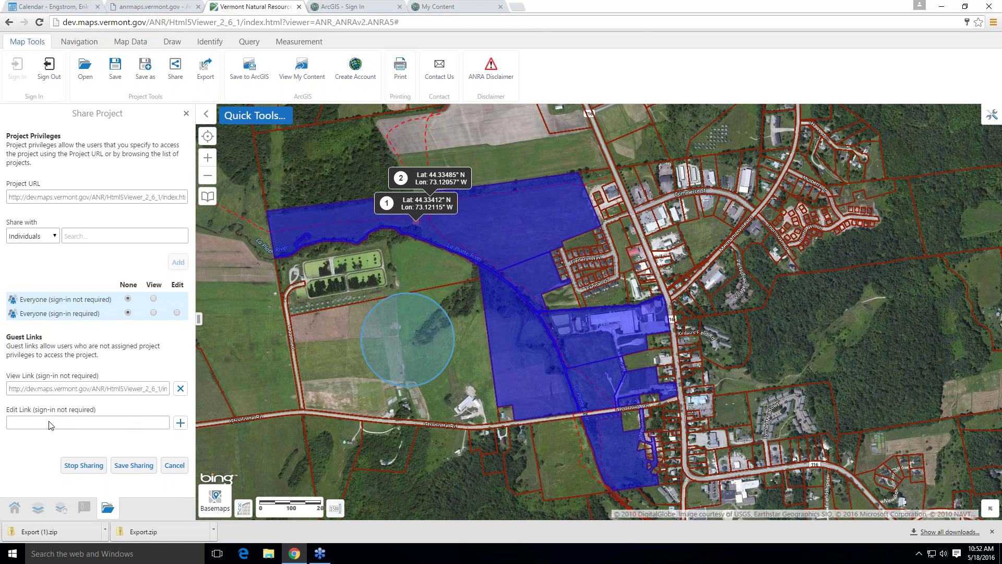
{"action": "left_click", "coordinate": [180, 424]}
{"action": "left_click_drag", "start_coordinate": [111, 424], "coordinate": [150, 424]}
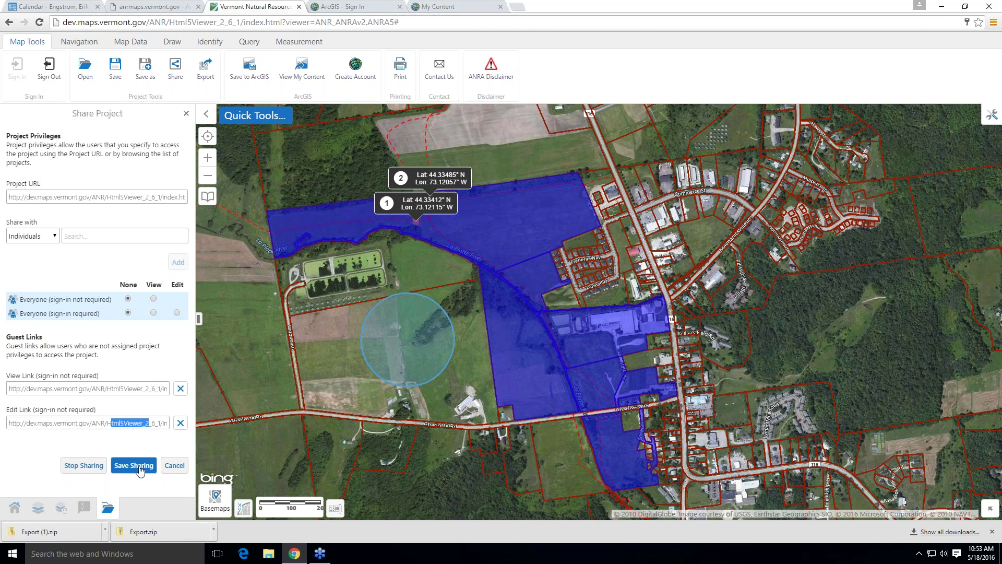
Grant View access to Everyone, both with and without sign-in, and save the project's public sharing.
{"action": "left_click", "coordinate": [153, 299]}
{"action": "left_click", "coordinate": [153, 313]}
{"action": "left_click", "coordinate": [116, 471]}
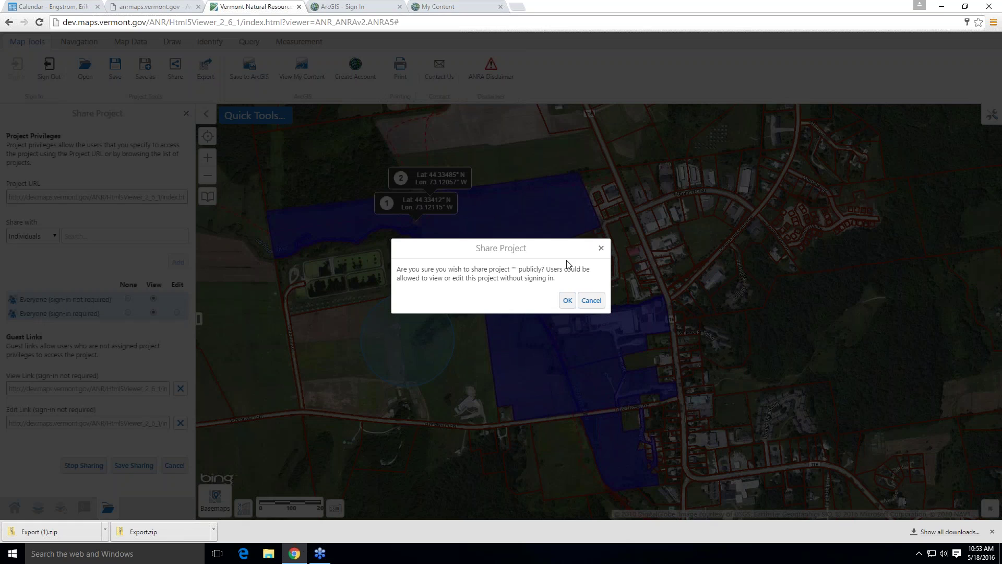
{"action": "left_click", "coordinate": [567, 302]}
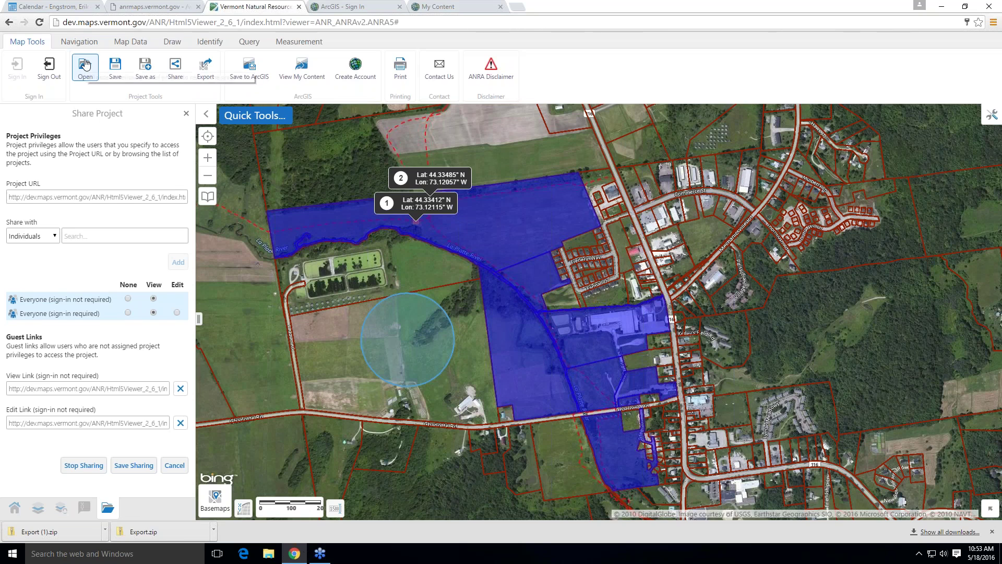
Open the list of saved projects, view everyone's projects, and limit the list to own projects again.
{"action": "left_click", "coordinate": [85, 65]}
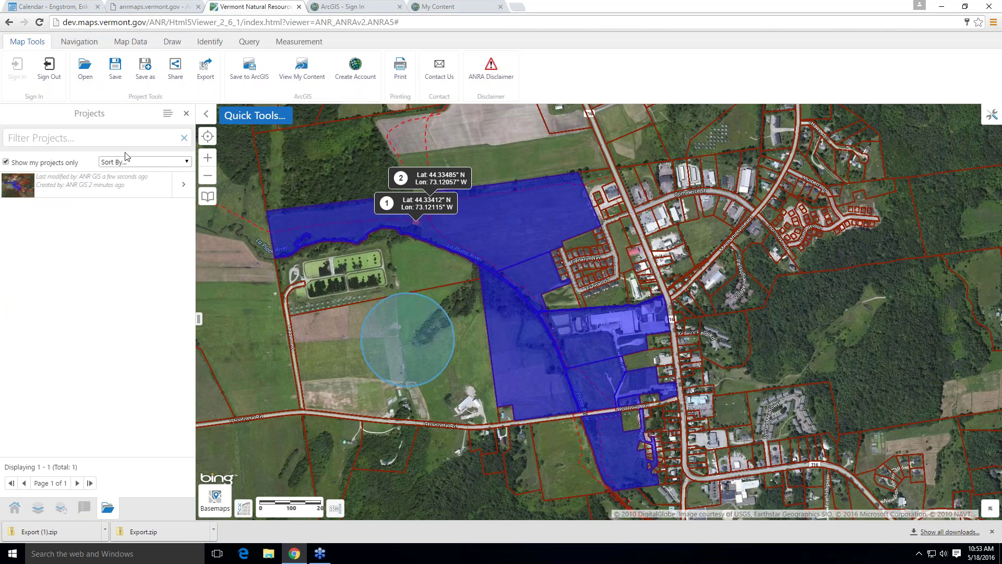
{"action": "left_click", "coordinate": [7, 163]}
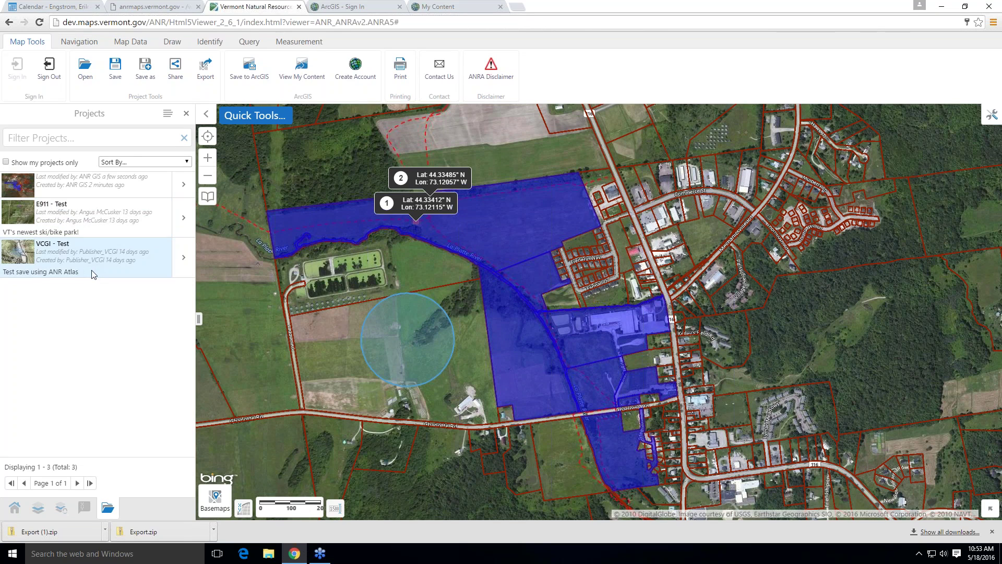
{"action": "left_click", "coordinate": [6, 162]}
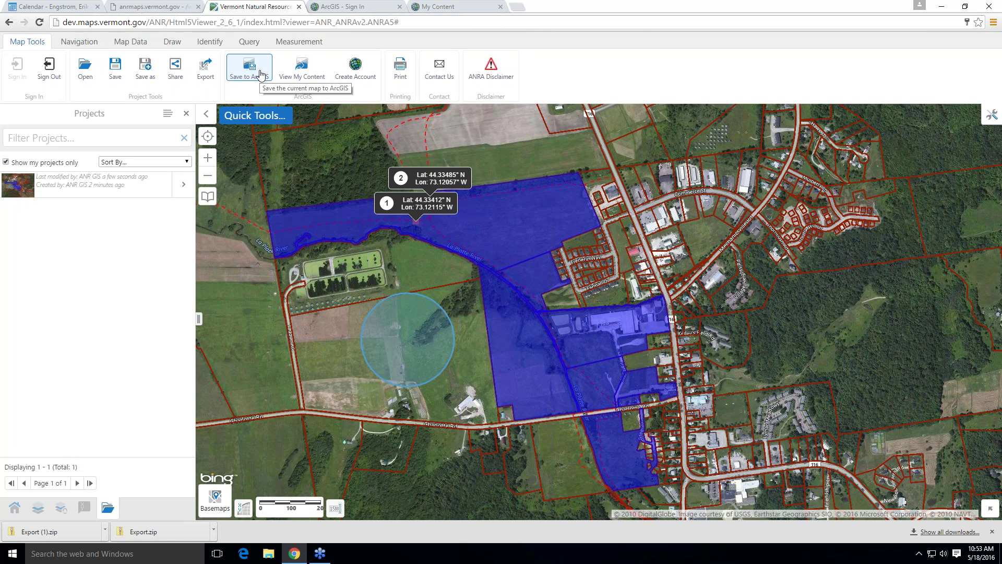
Export the current map to ArcGIS as a web map titled "VAST Hinesburg".
{"action": "left_click", "coordinate": [262, 75]}
{"action": "left_click", "coordinate": [462, 287]}
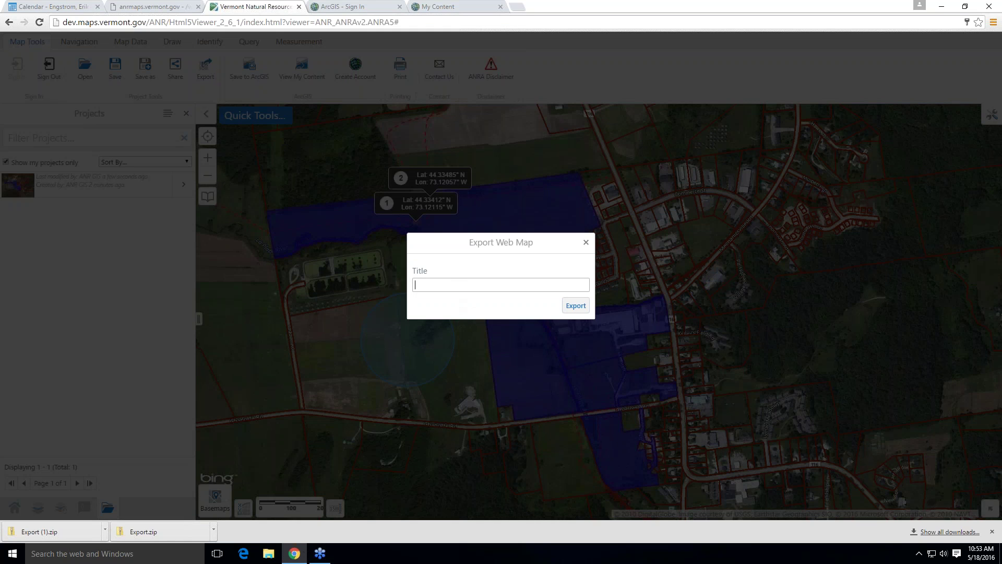
{"action": "type", "text": "VAST Hinesburg"}
{"action": "left_click", "coordinate": [575, 305]}
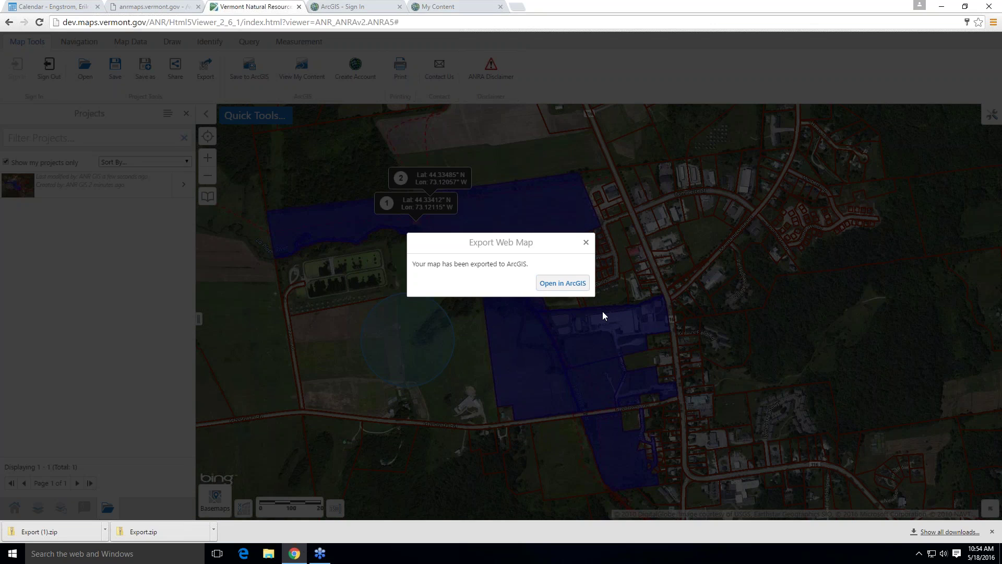
Open the exported web map in the ArcGIS map viewer and dismiss the basemap and layer notices.
{"action": "left_click", "coordinate": [573, 287]}
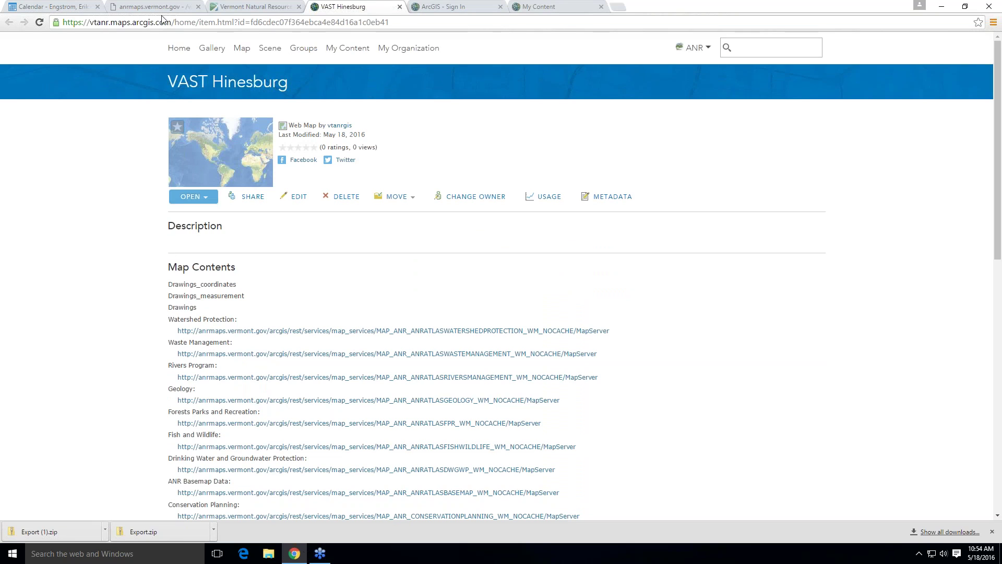
{"action": "left_click", "coordinate": [208, 197]}
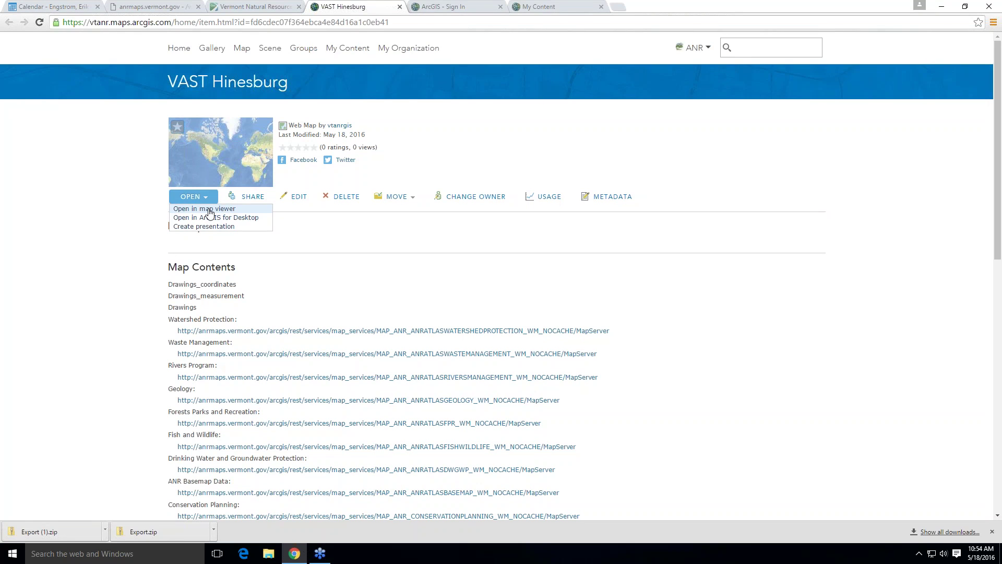
{"action": "left_click", "coordinate": [209, 209]}
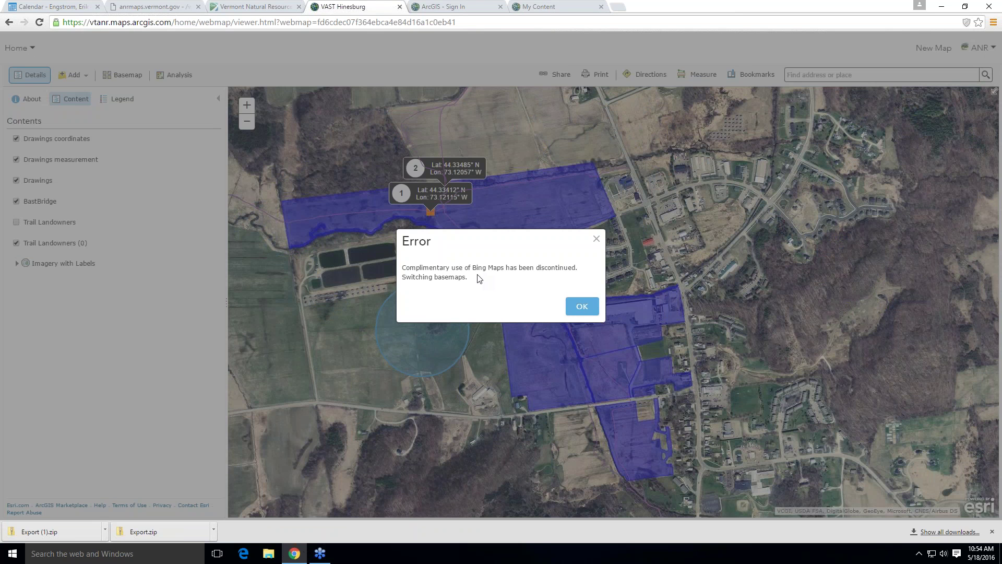
{"action": "left_click", "coordinate": [589, 309]}
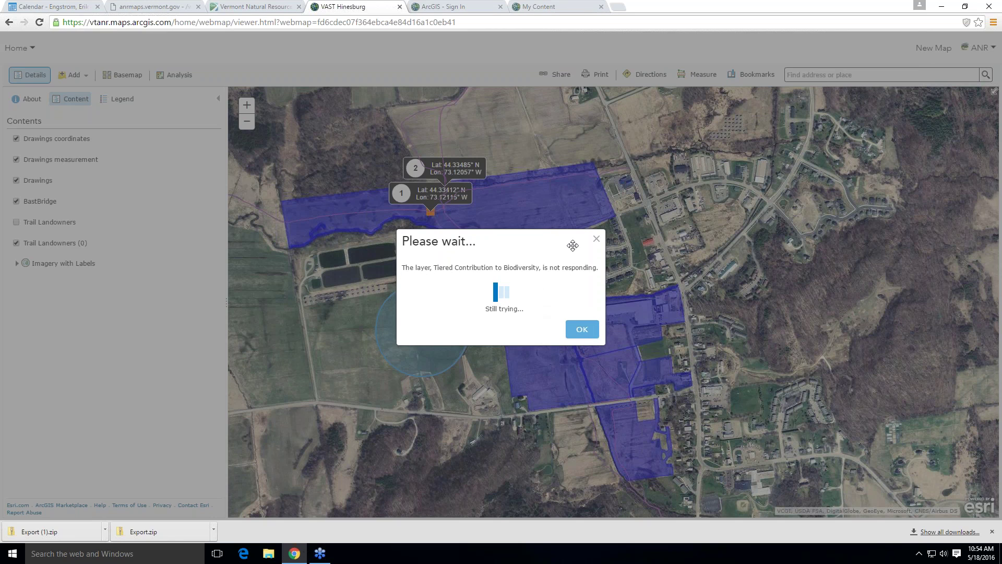
{"action": "left_click", "coordinate": [583, 330]}
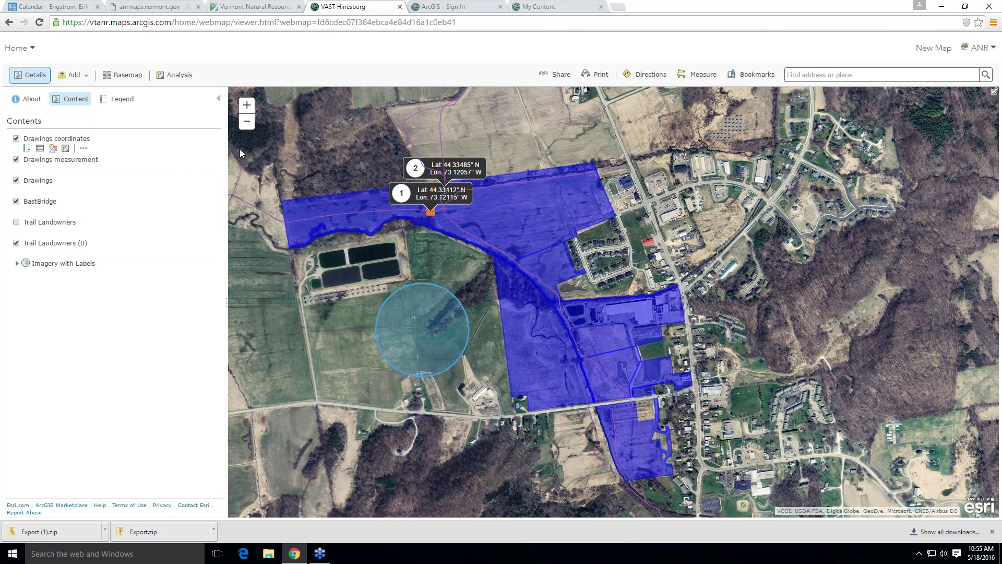
Refresh the My Content list in ArcGIS Online and open the VAST Hinesburg web map's item page.
{"action": "left_click", "coordinate": [451, 7]}
{"action": "left_click", "coordinate": [538, 6]}
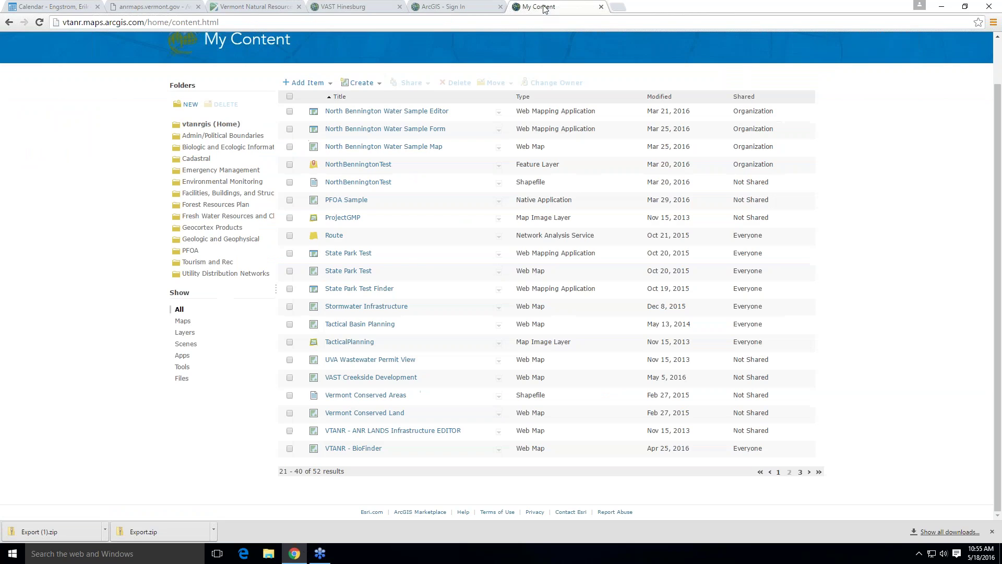
{"action": "left_click", "coordinate": [38, 23]}
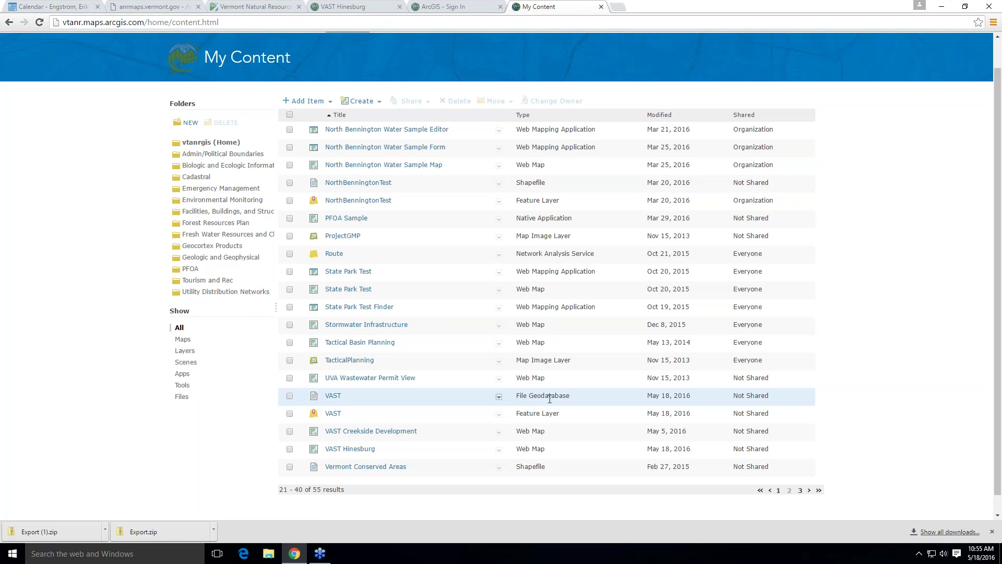
{"action": "left_click", "coordinate": [364, 450]}
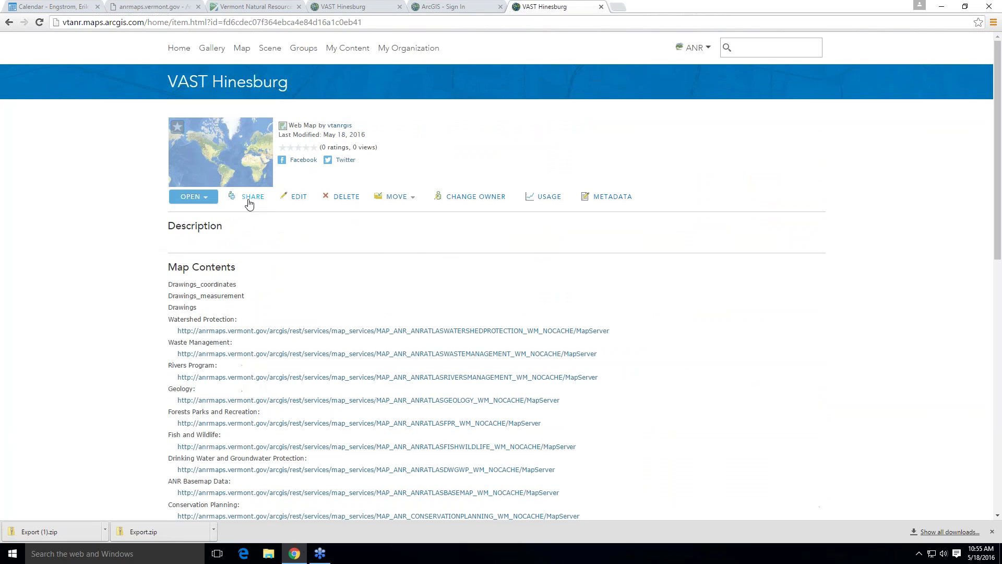
Share the VAST Hinesburg web map with Everyone (public).
{"action": "left_click", "coordinate": [248, 201]}
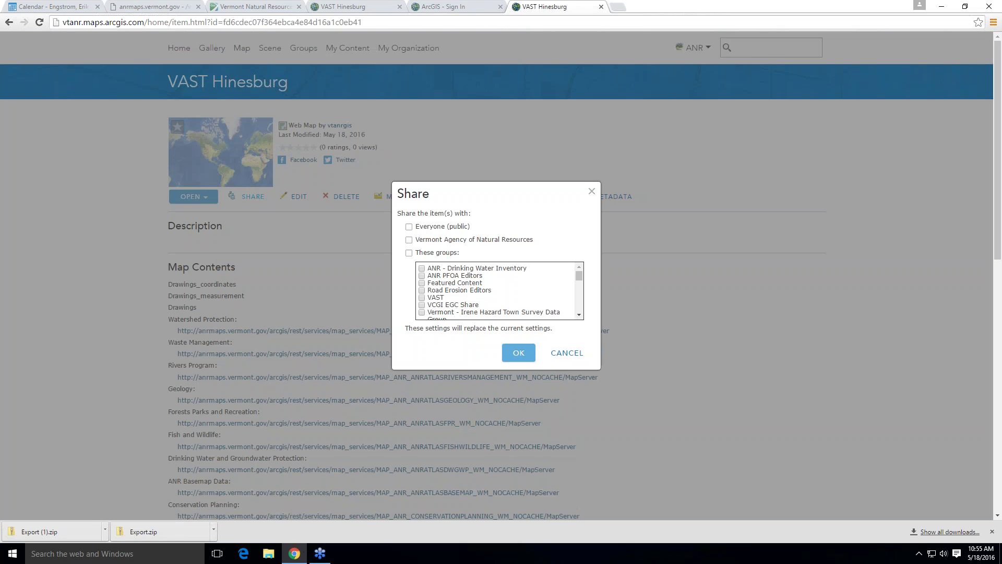
{"action": "left_click", "coordinate": [409, 228]}
{"action": "left_click", "coordinate": [518, 354]}
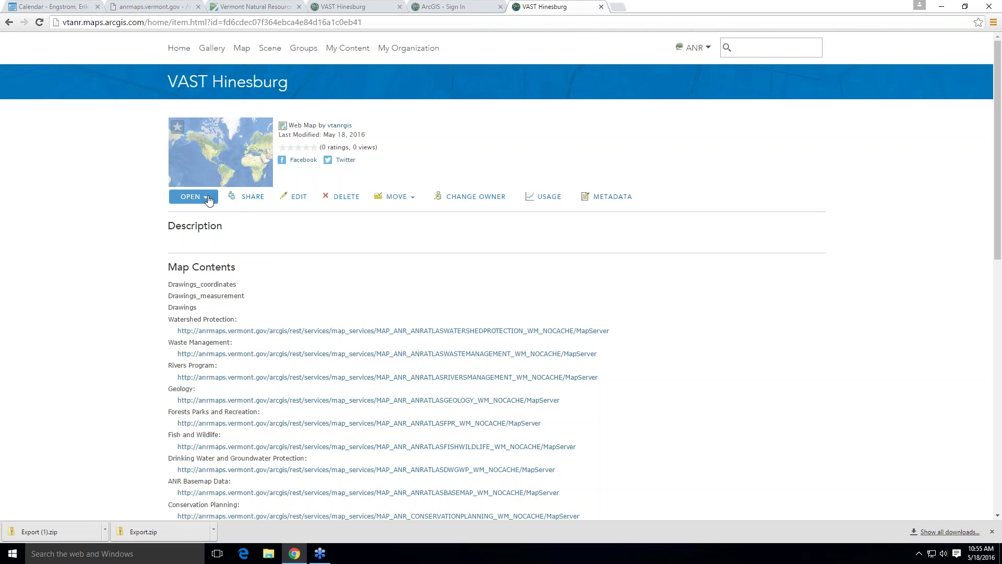
Review the services listed in the VAST Hinesburg item's map contents, and check the web map in the viewer.
{"action": "scroll", "coordinate": [410, 311], "scroll_direction": "down", "scroll_amount": 3}
{"action": "scroll", "coordinate": [412, 313], "scroll_direction": "down", "scroll_amount": 9}
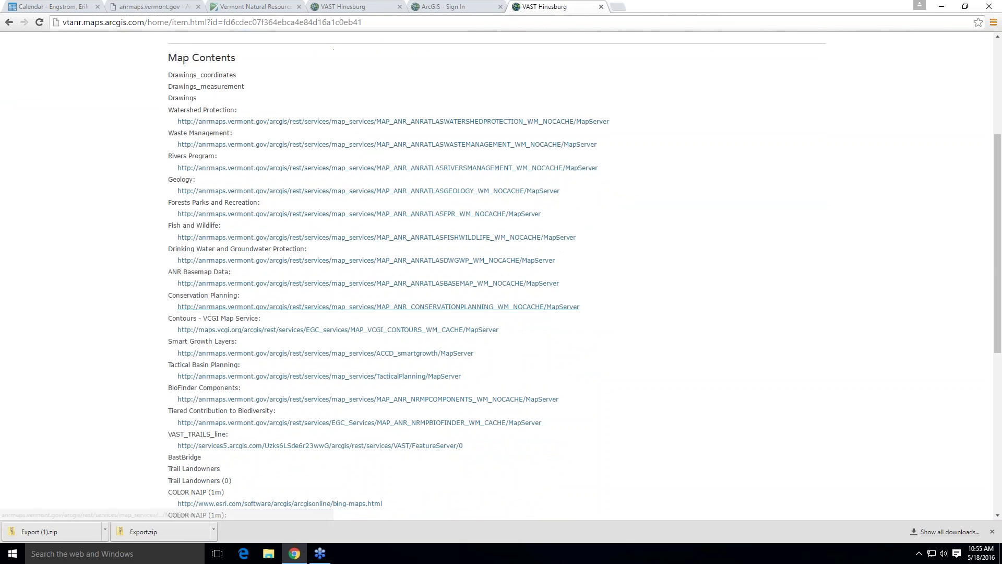
{"action": "scroll", "coordinate": [410, 310], "scroll_direction": "up", "scroll_amount": 6}
{"action": "scroll", "coordinate": [405, 303], "scroll_direction": "up", "scroll_amount": 6}
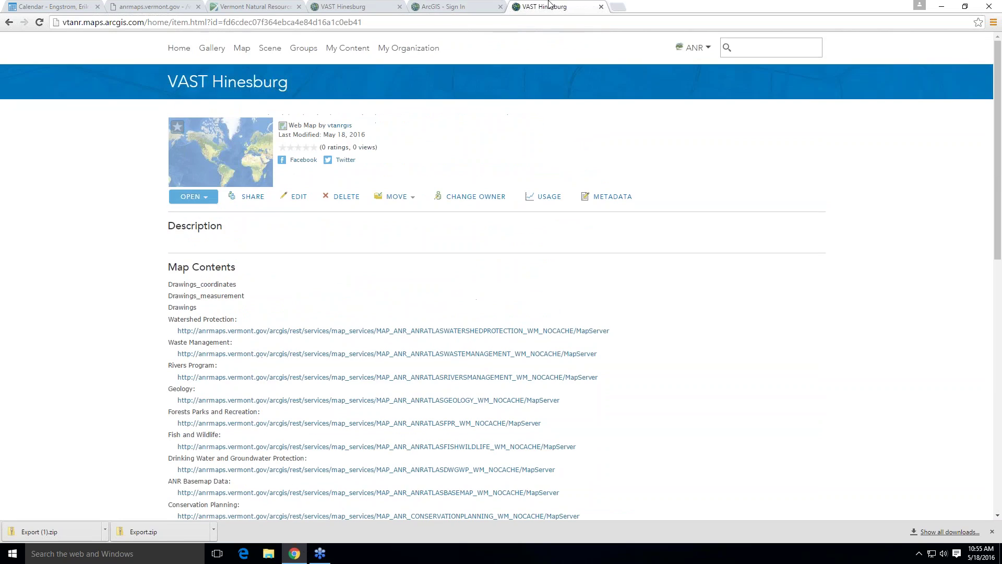
{"action": "left_click", "coordinate": [351, 6]}
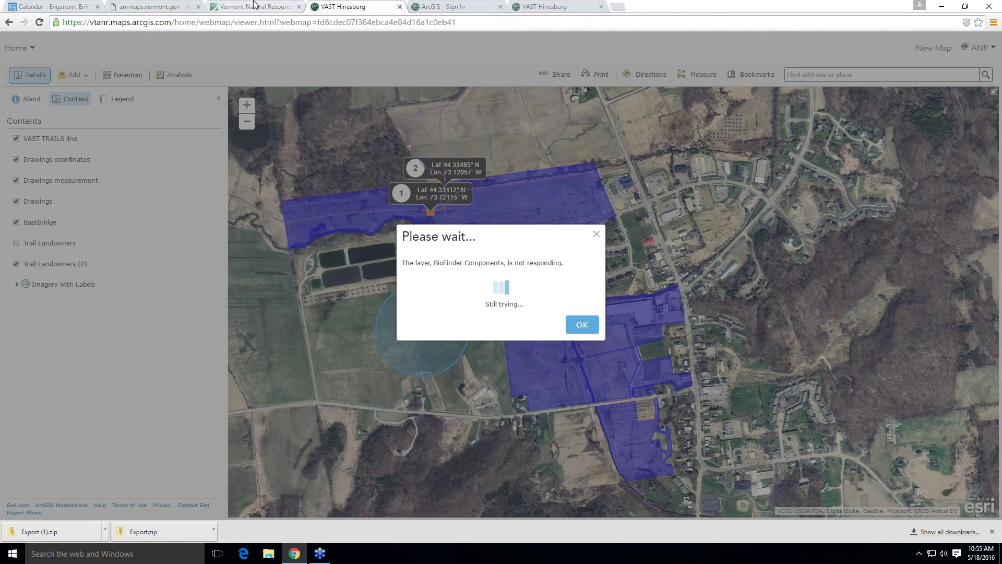
Return to the Natural Resources Atlas and prepare a map print with the 8x11 Landscape Map layout and Pdf output.
{"action": "left_click", "coordinate": [254, 6]}
{"action": "left_click", "coordinate": [615, 350]}
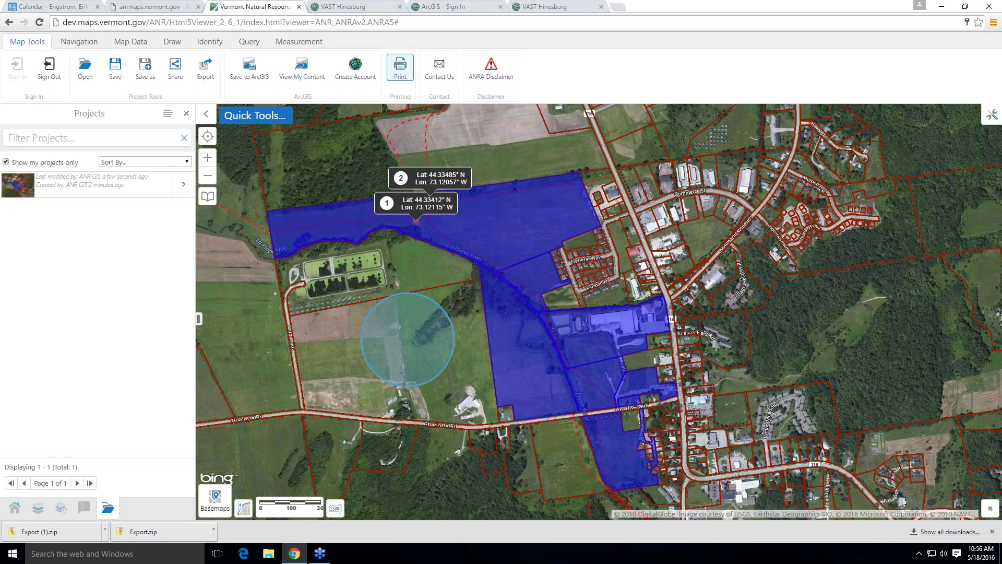
{"action": "left_click", "coordinate": [400, 69]}
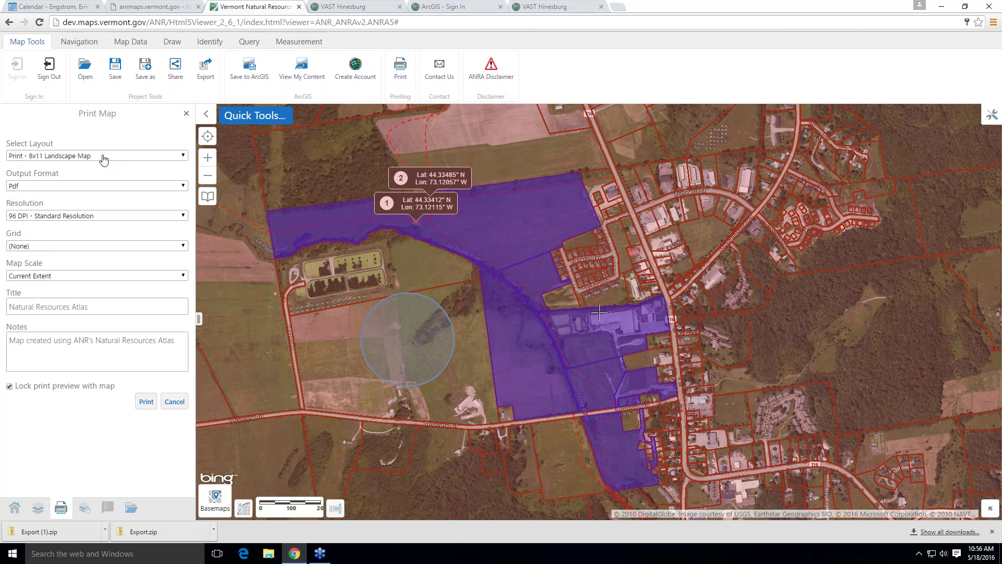
{"action": "left_click", "coordinate": [104, 159]}
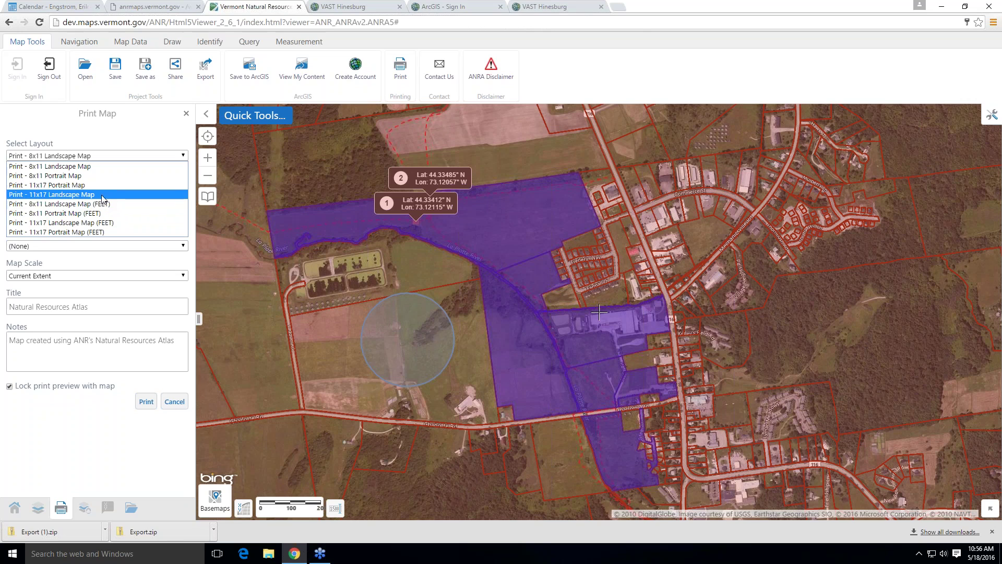
{"action": "left_click", "coordinate": [84, 167]}
{"action": "left_click", "coordinate": [92, 190]}
{"action": "left_click", "coordinate": [92, 194]}
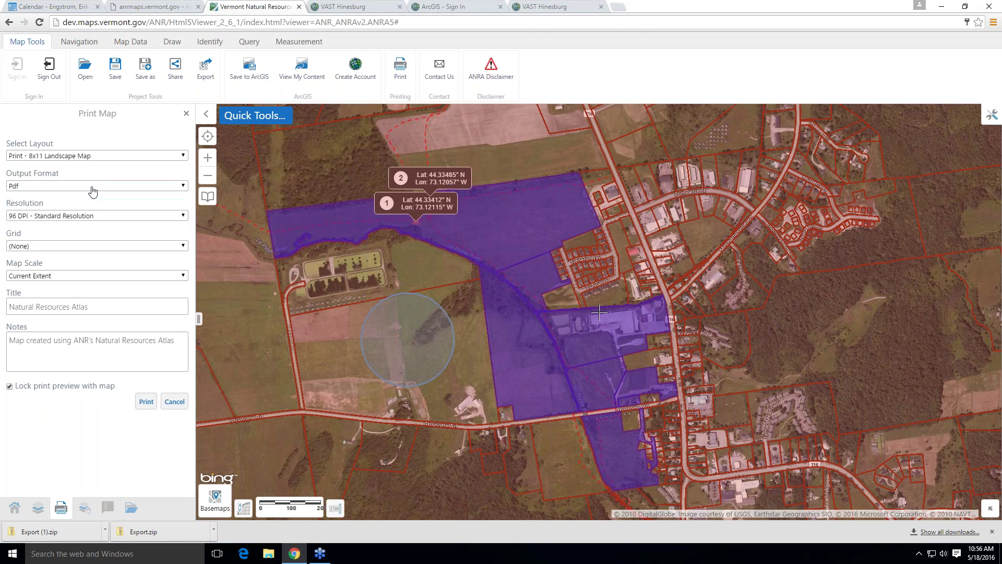
Set the print resolution to 150 DPI - High Resolution and frame the blue parcels in the print area.
{"action": "left_click", "coordinate": [97, 219]}
{"action": "left_click", "coordinate": [88, 233]}
{"action": "scroll", "coordinate": [420, 301], "scroll_direction": "down", "scroll_amount": 1}
{"action": "scroll", "coordinate": [420, 300], "scroll_direction": "down", "scroll_amount": 1}
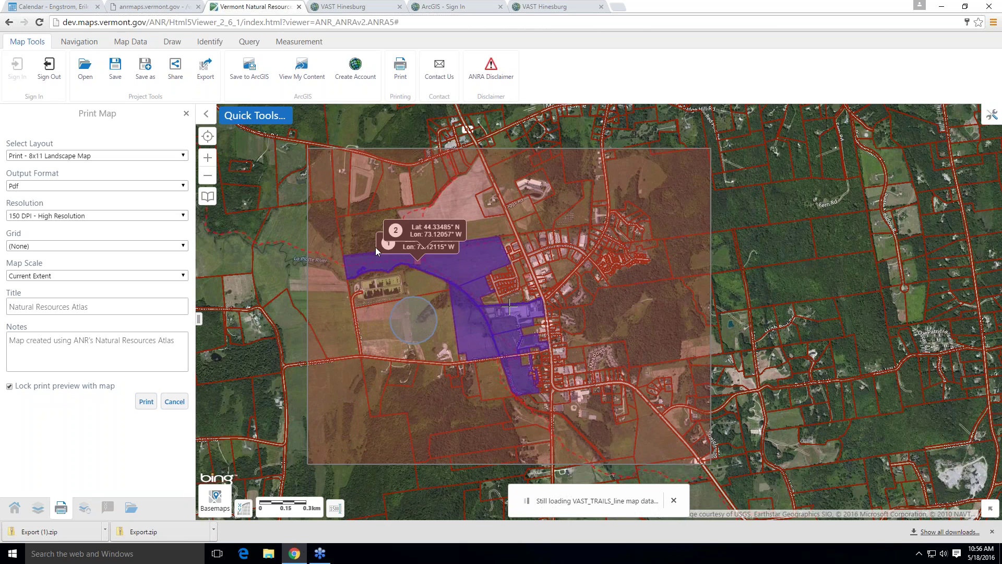
{"action": "scroll", "coordinate": [375, 246], "scroll_direction": "up", "scroll_amount": 1}
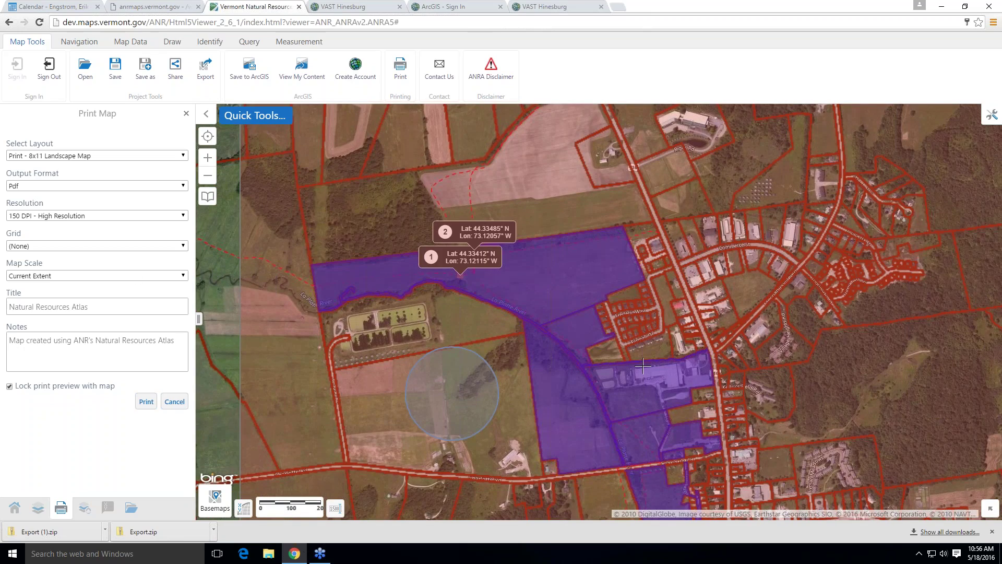
{"action": "left_click_drag", "start_coordinate": [599, 258], "coordinate": [551, 247]}
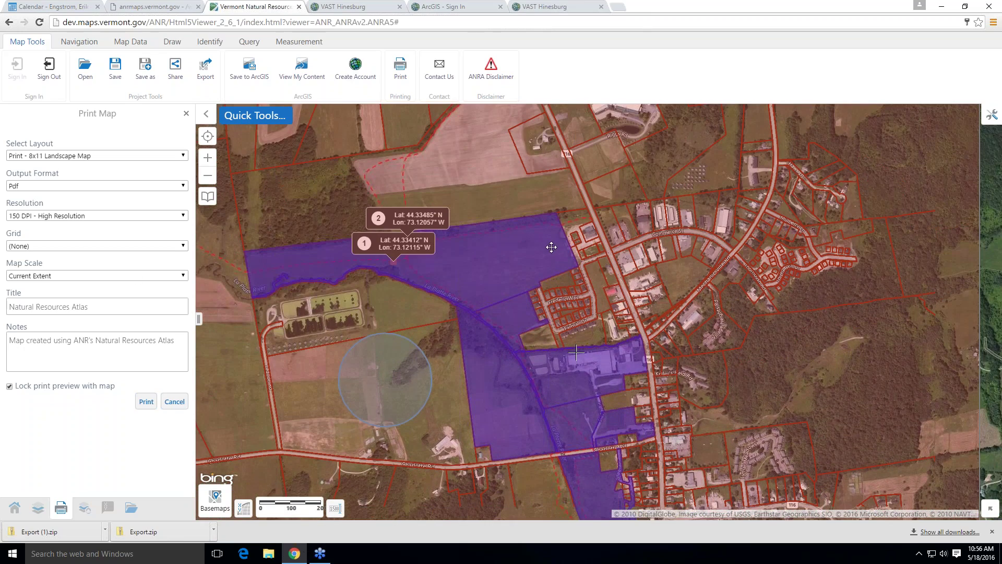
Reframe the map so all the blue parcels fit the print area and set the map scale to Current Extent.
{"action": "left_click_drag", "start_coordinate": [430, 306], "coordinate": [434, 228]}
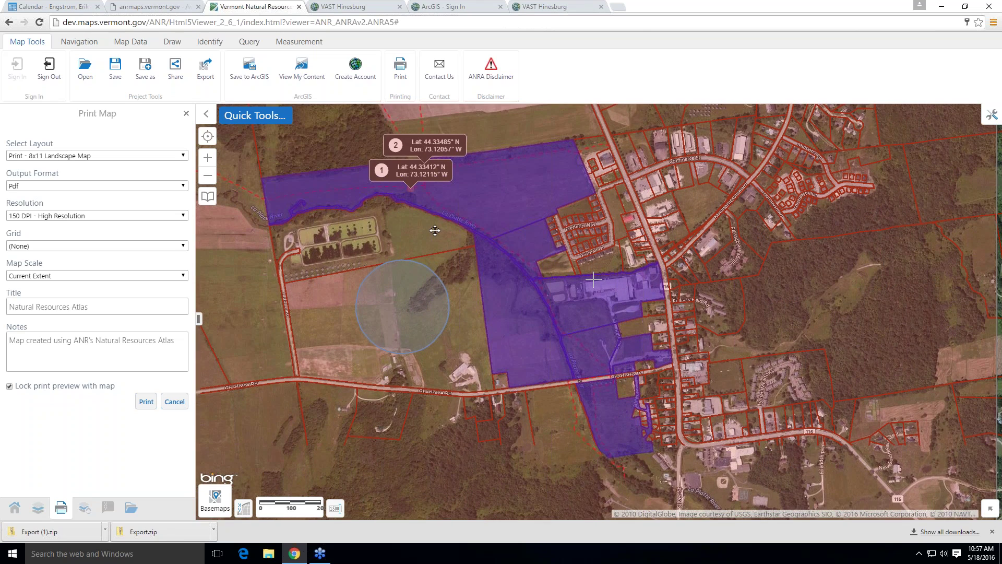
{"action": "left_click", "coordinate": [65, 277]}
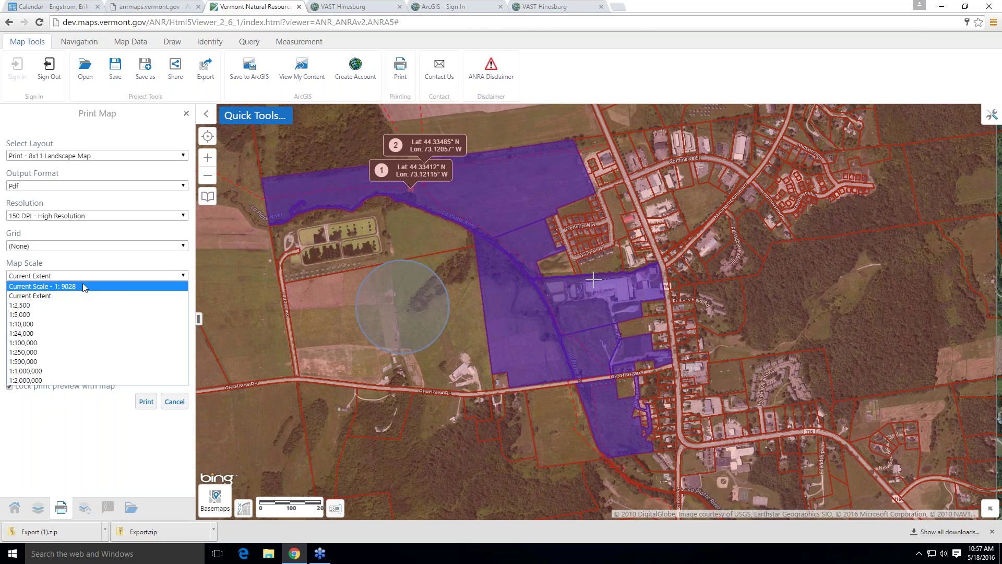
{"action": "left_click", "coordinate": [58, 296]}
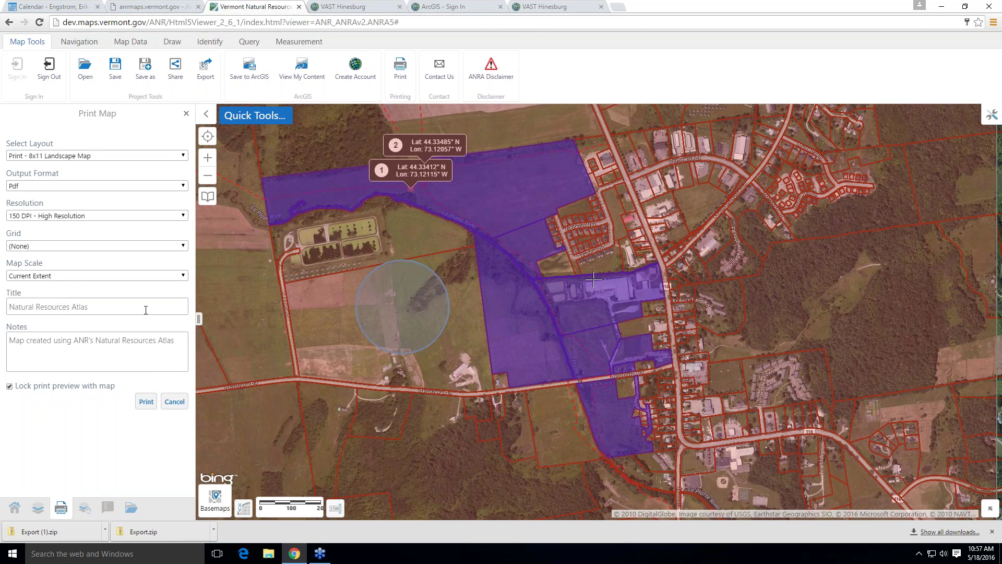
Title the print "Hinesburg VAST Trail", leave the default notes, and generate the PDF.
{"action": "left_click_drag", "start_coordinate": [146, 310], "coordinate": [5, 352]}
{"action": "type", "text": "Hinesburg VAST Traic"}
{"action": "key", "text": "BackSpace"}
{"action": "left_click", "coordinate": [54, 343]}
{"action": "left_click", "coordinate": [182, 343]}
{"action": "left_click", "coordinate": [146, 402]}
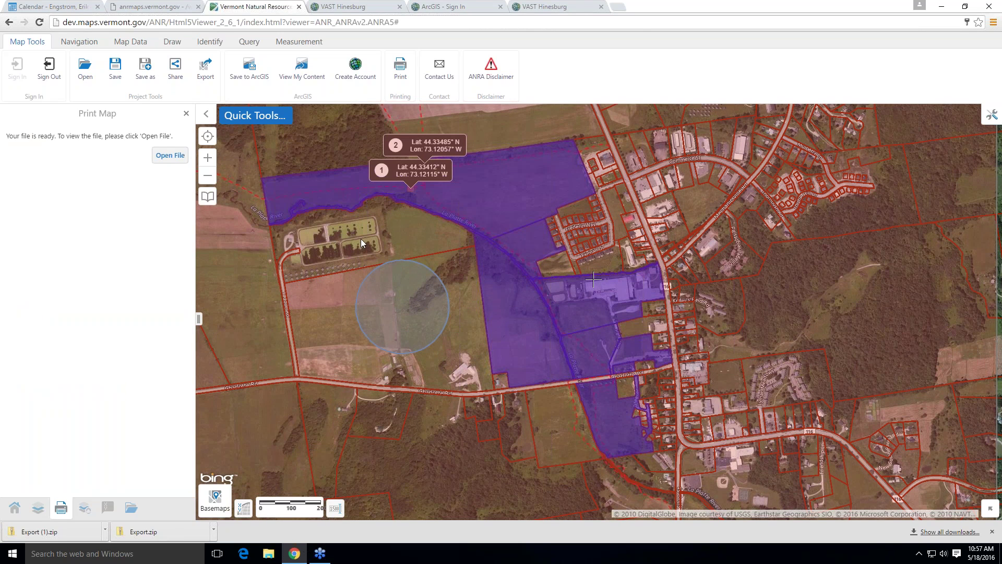
Open the generated PDF map to check its layout, and return to the Atlas to close the print setup.
{"action": "left_click", "coordinate": [169, 155]}
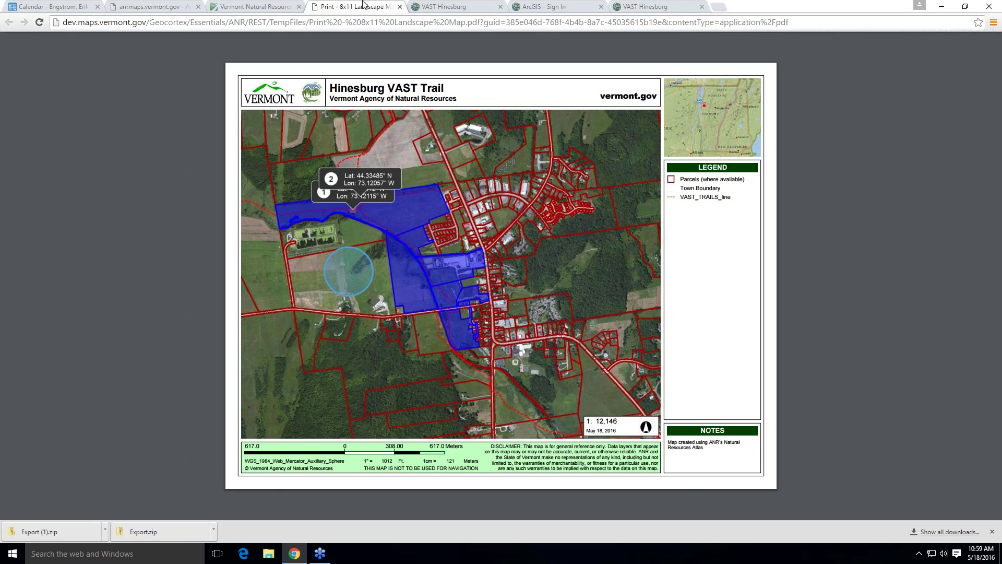
{"action": "left_click", "coordinate": [256, 7]}
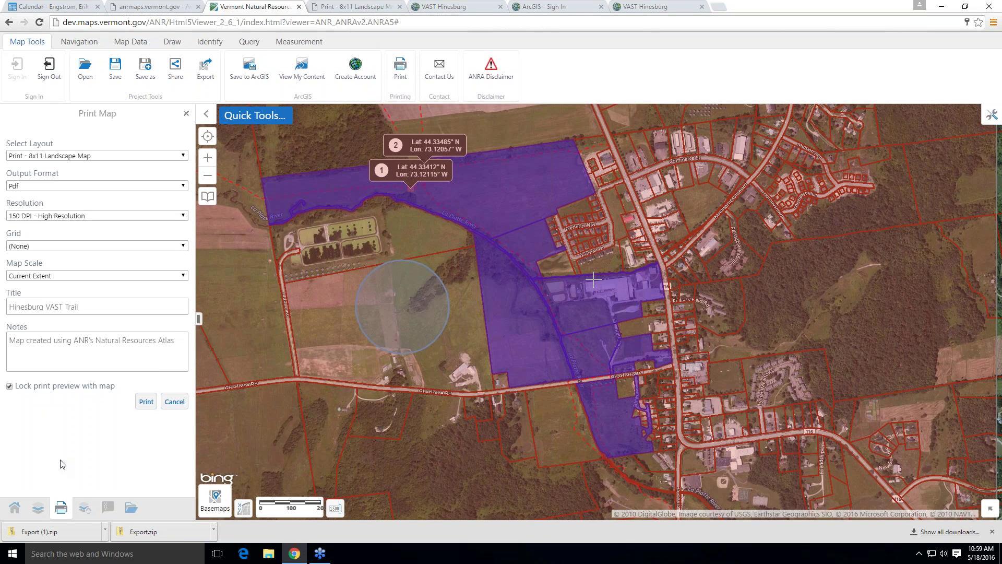
{"action": "left_click", "coordinate": [174, 401]}
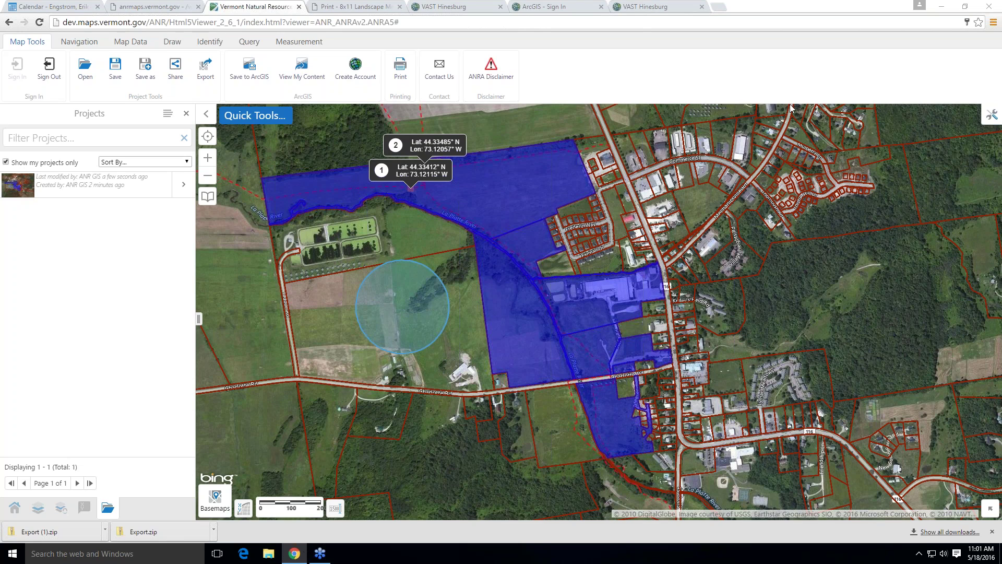
Start a polygon drawing with the yellow fill and dotted yellow outline style.
{"action": "left_click", "coordinate": [175, 43]}
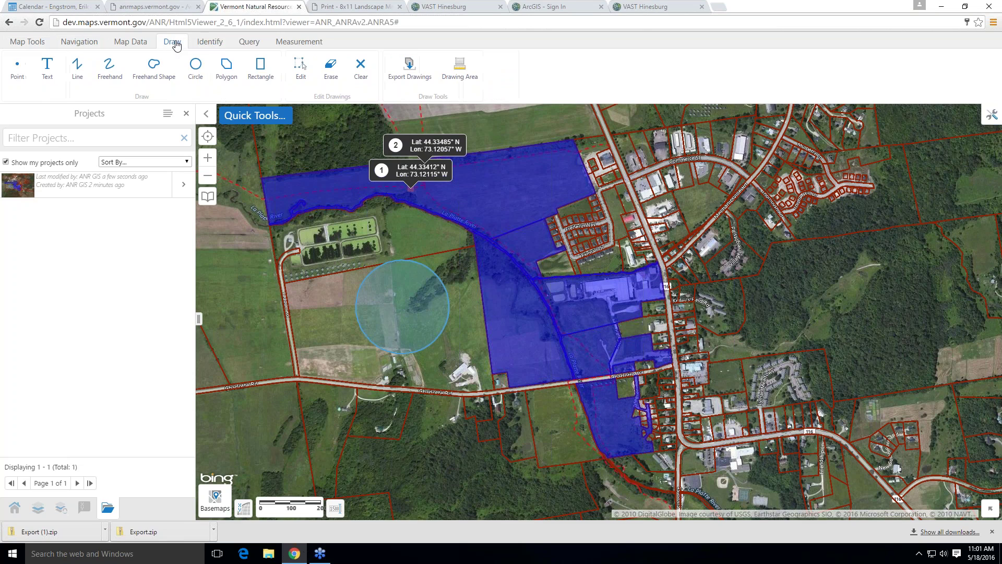
{"action": "left_click", "coordinate": [220, 66]}
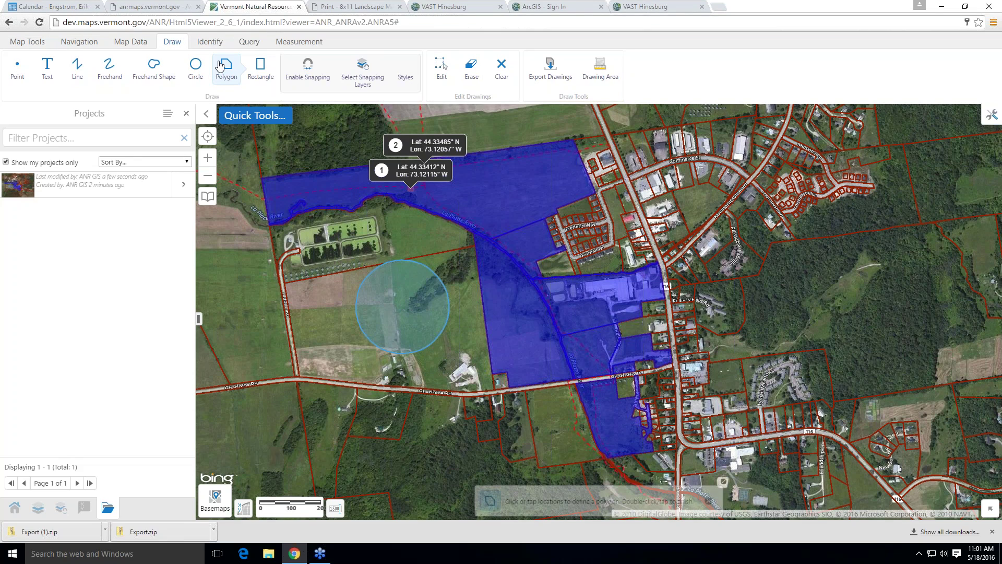
{"action": "left_click", "coordinate": [405, 68]}
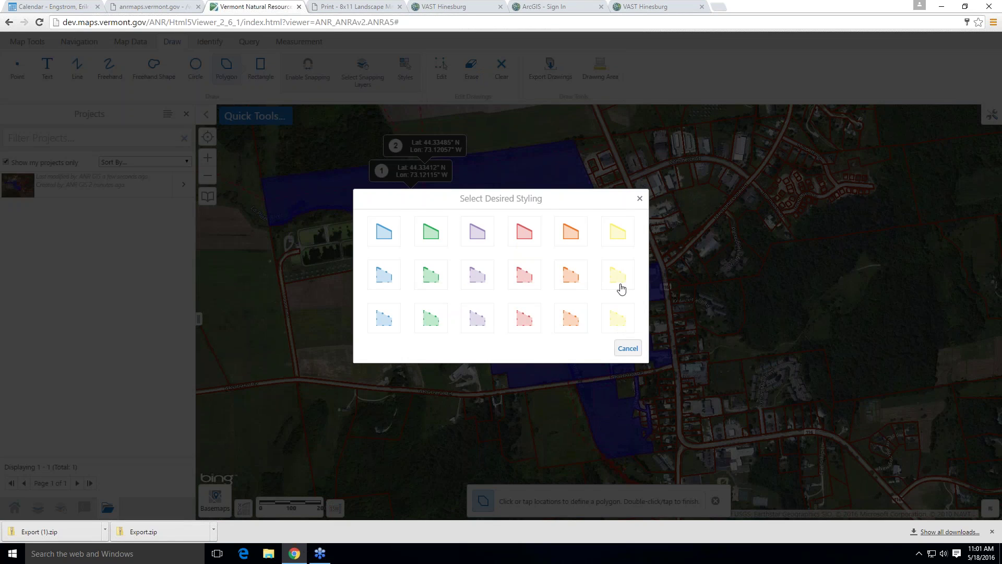
{"action": "left_click", "coordinate": [608, 325]}
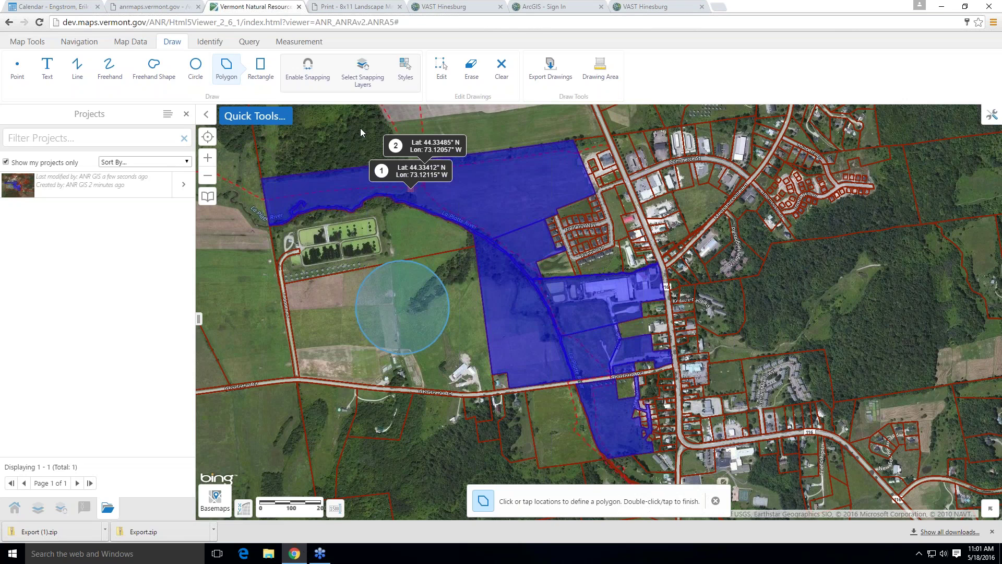
Draw a six-cornered polygon enclosing the blue parcels, the circle and the fields west of the village.
{"action": "left_click", "coordinate": [254, 156]}
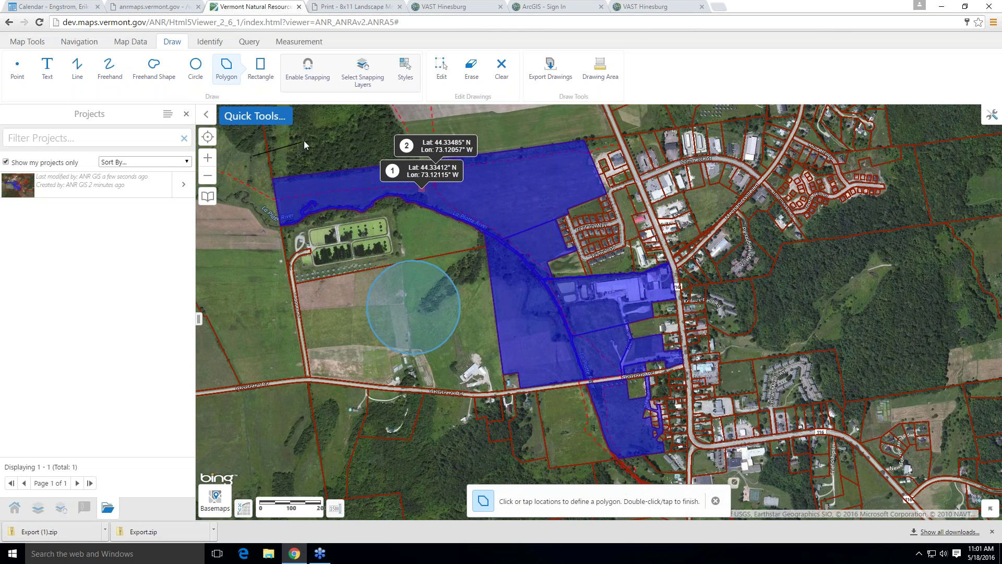
{"action": "left_click", "coordinate": [416, 111]}
{"action": "left_click", "coordinate": [713, 126]}
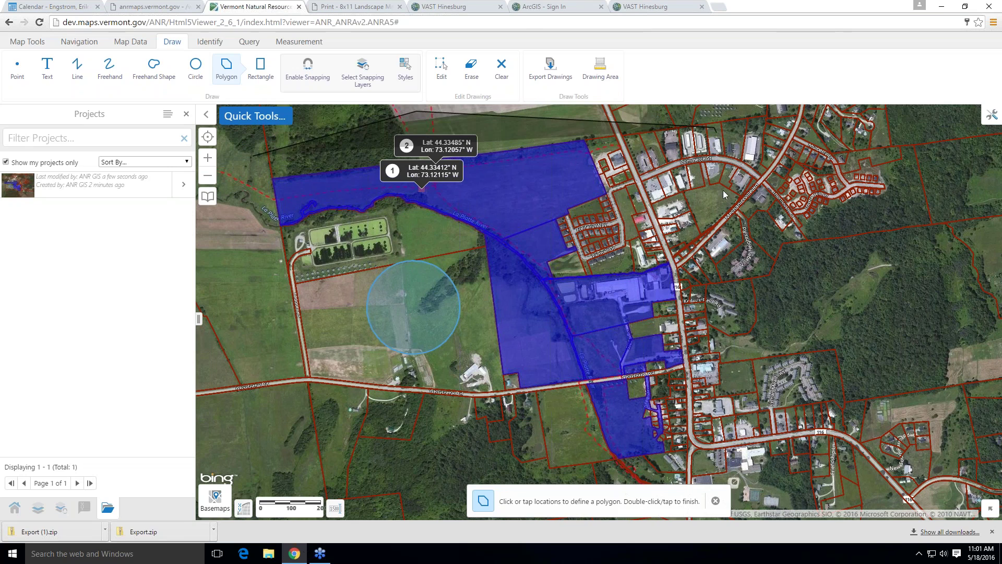
{"action": "left_click", "coordinate": [717, 412]}
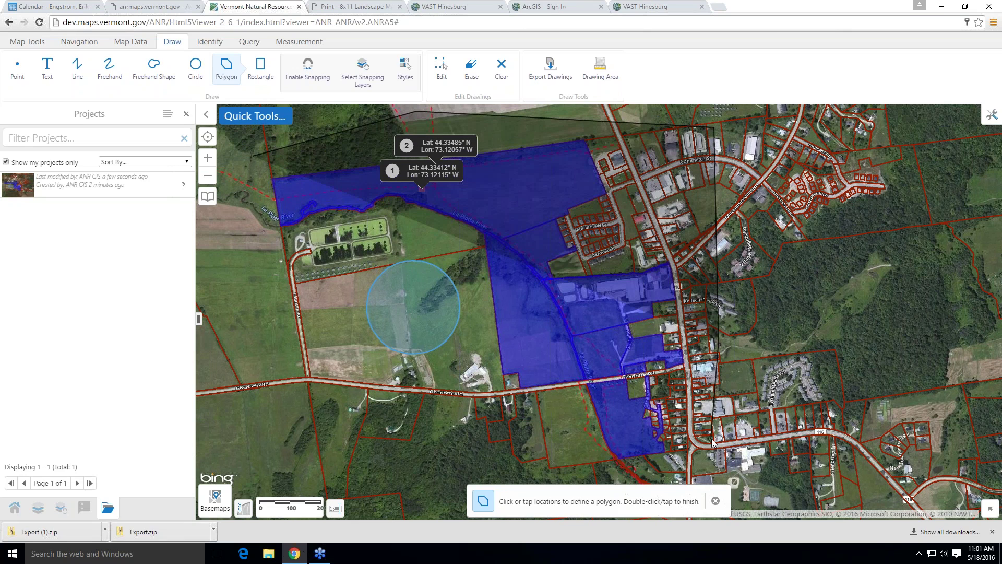
{"action": "left_click", "coordinate": [679, 479]}
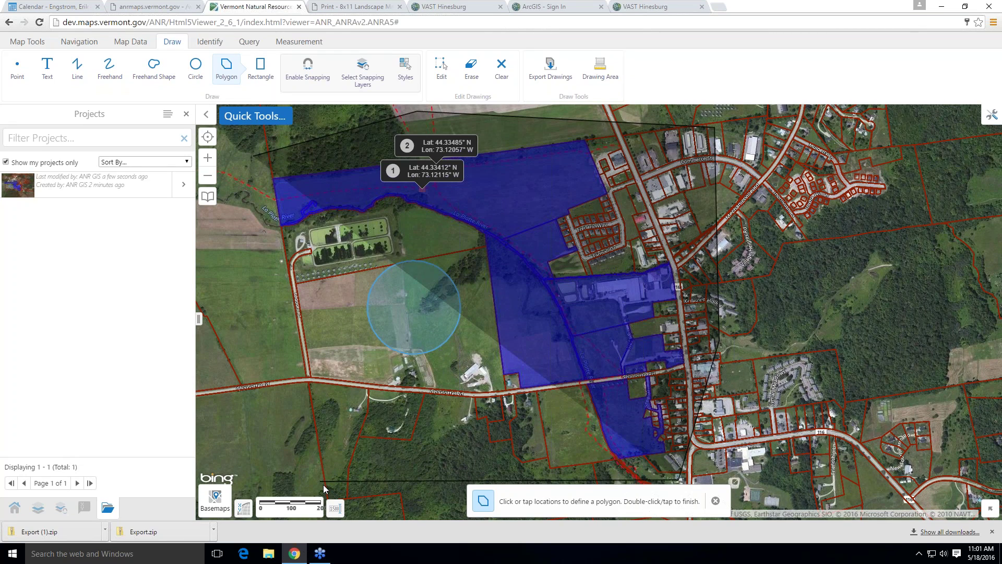
{"action": "left_click", "coordinate": [293, 471]}
{"action": "double_click", "coordinate": [293, 471]}
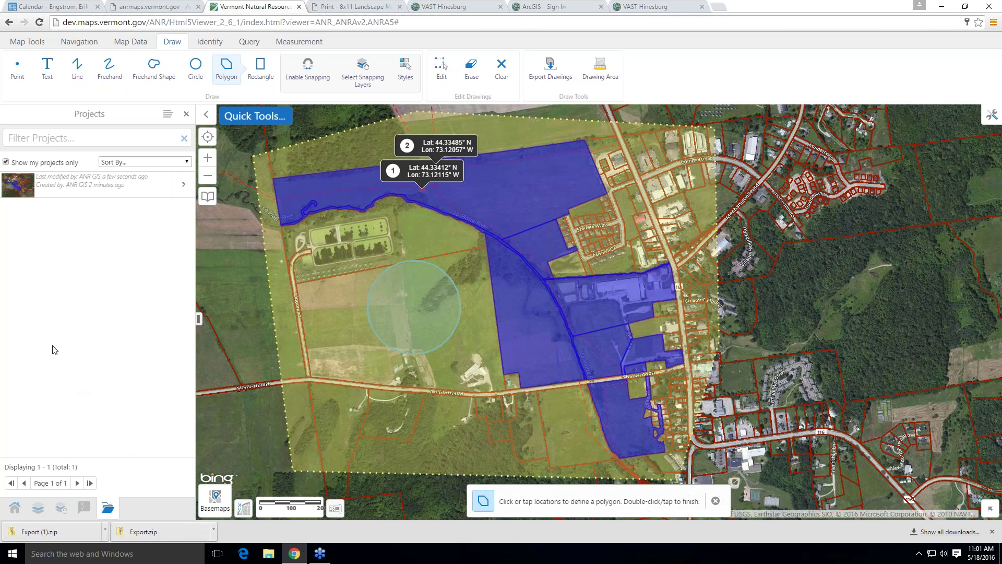
Review the Atlas layer list down to the Color Orthophotos by Year group, and check the actions available for Trail Landowners (0).
{"action": "left_click", "coordinate": [37, 511]}
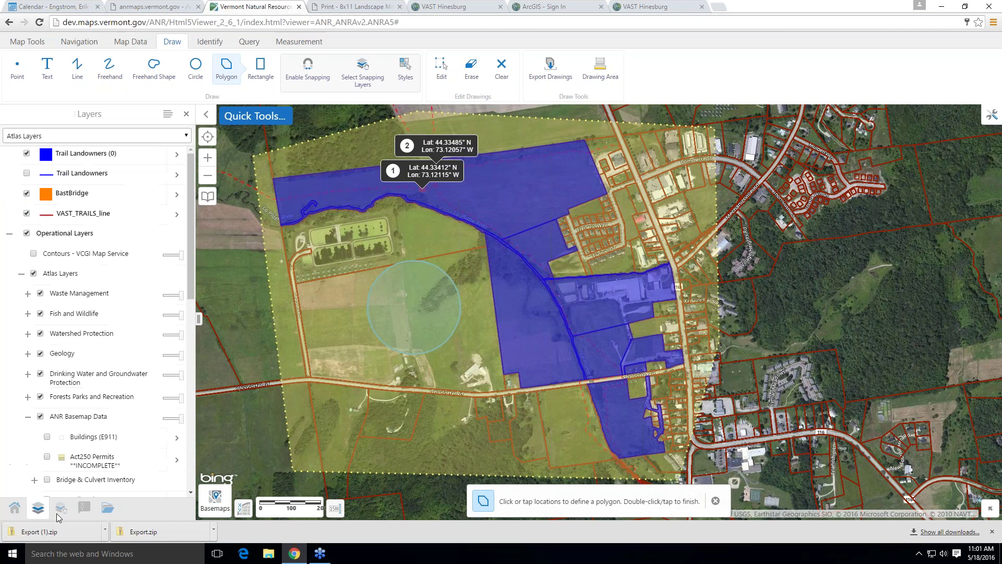
{"action": "left_click_drag", "start_coordinate": [192, 178], "coordinate": [193, 417]}
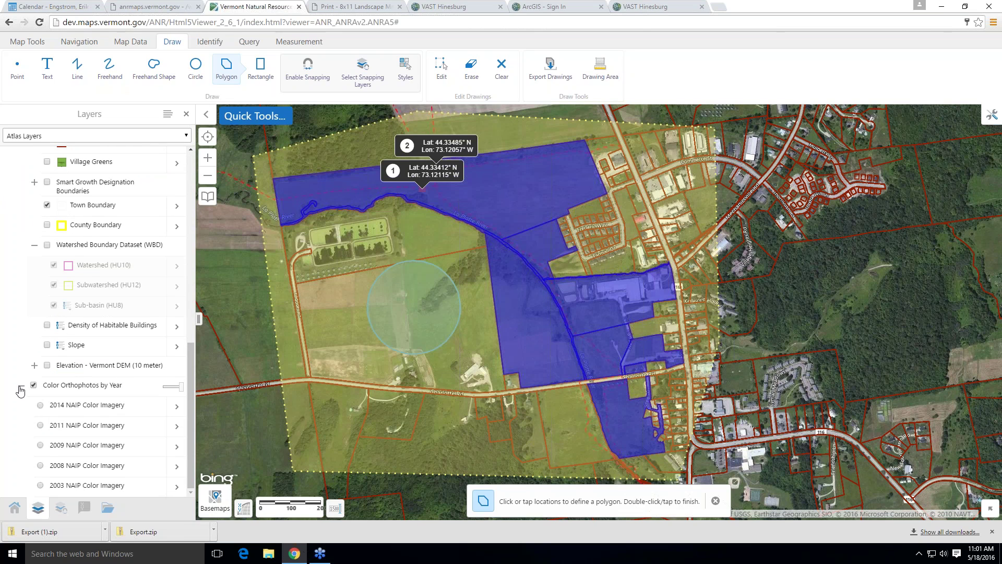
{"action": "left_click", "coordinate": [22, 384]}
{"action": "left_click_drag", "start_coordinate": [188, 392], "coordinate": [189, 223]}
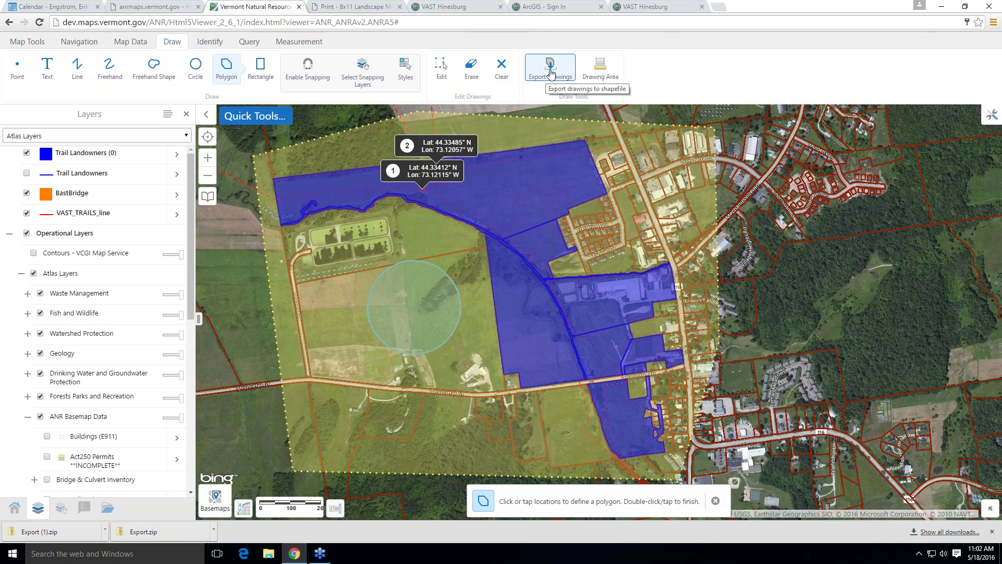
{"action": "left_click", "coordinate": [177, 155]}
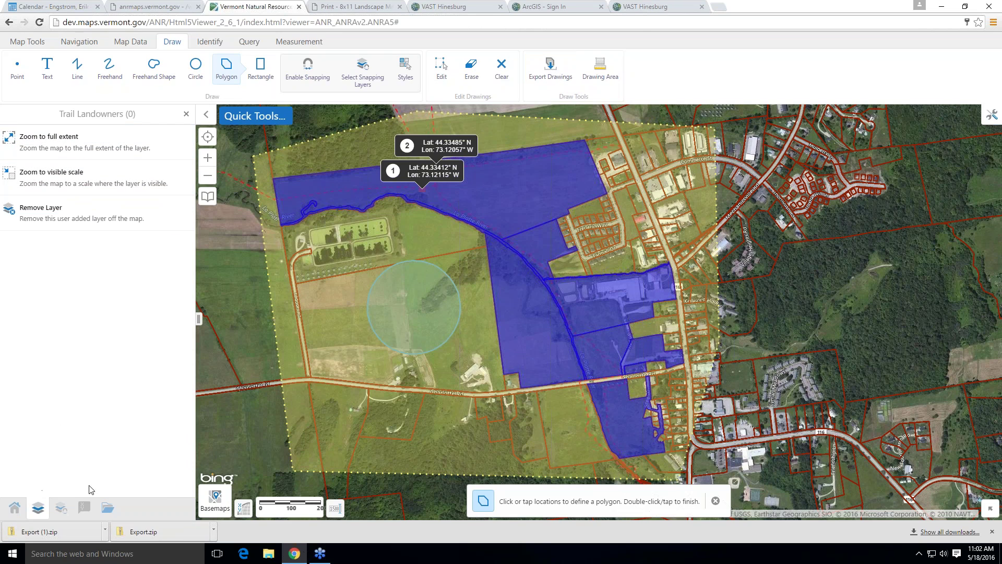
{"action": "left_click", "coordinate": [186, 113]}
{"action": "left_click", "coordinate": [187, 114]}
{"action": "left_click", "coordinate": [169, 115]}
{"action": "left_click", "coordinate": [183, 120]}
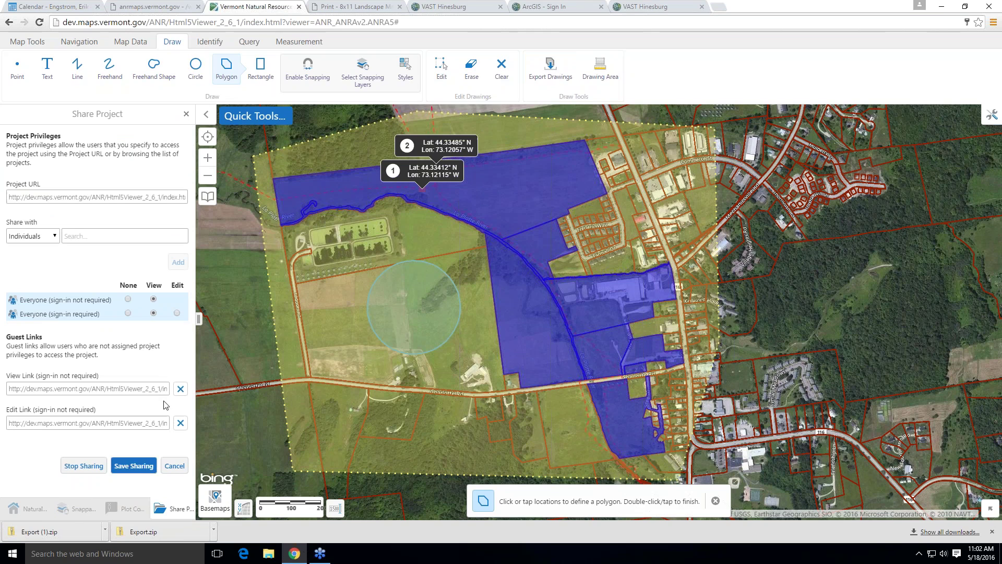
Bring back the layer list and display the legend for the visible layers.
{"action": "left_click", "coordinate": [35, 43]}
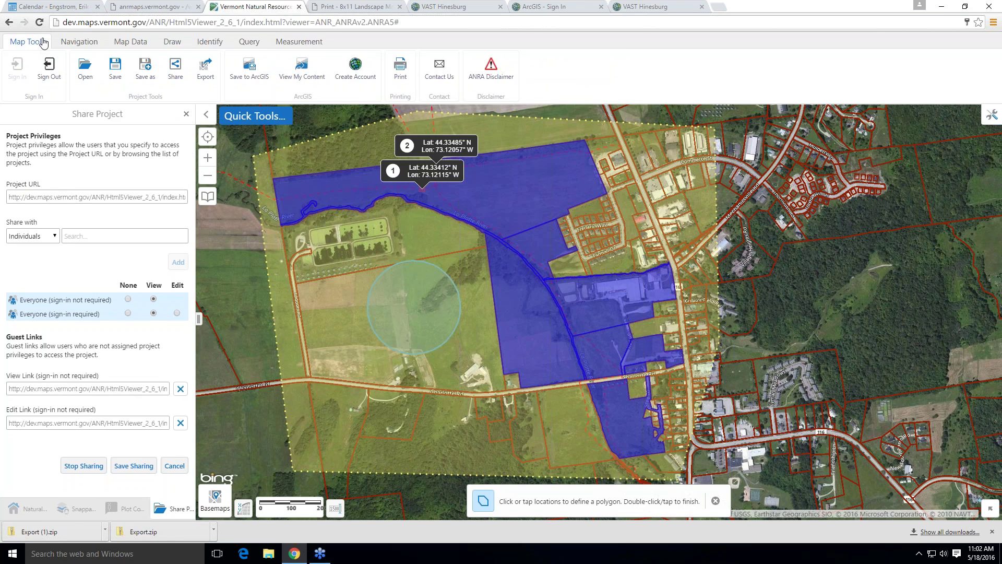
{"action": "left_click", "coordinate": [129, 42]}
{"action": "left_click", "coordinate": [23, 66]}
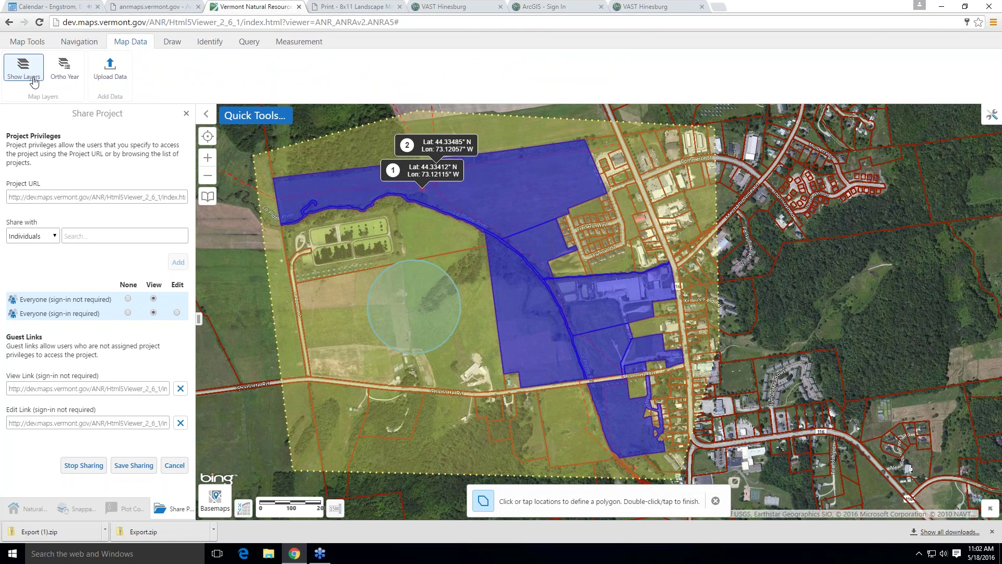
{"action": "left_click", "coordinate": [167, 113]}
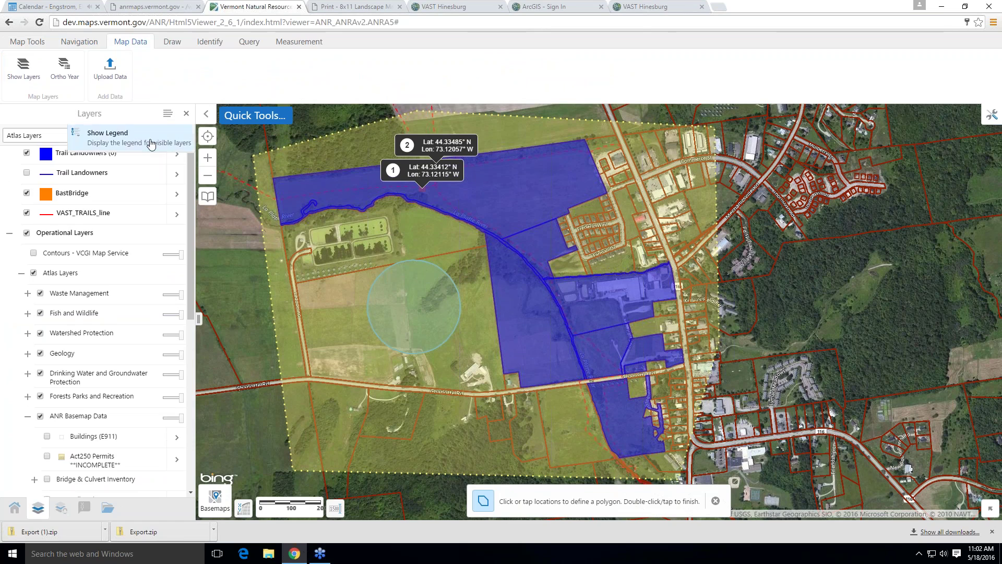
{"action": "left_click", "coordinate": [151, 137]}
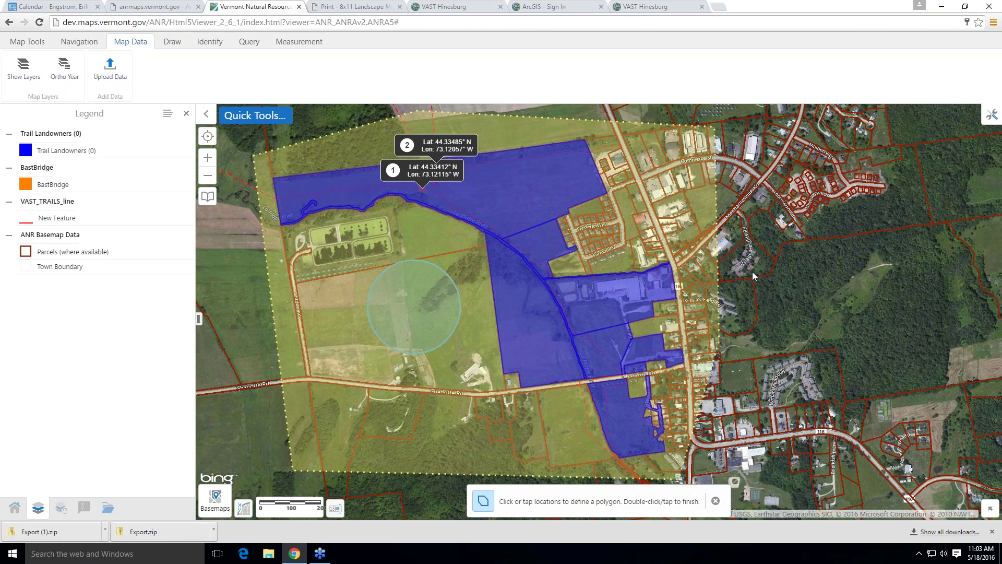
Switch to ArcGIS Online and open the VAST feature layer's item page from My Content.
{"action": "left_click", "coordinate": [443, 5]}
{"action": "left_click", "coordinate": [552, 6]}
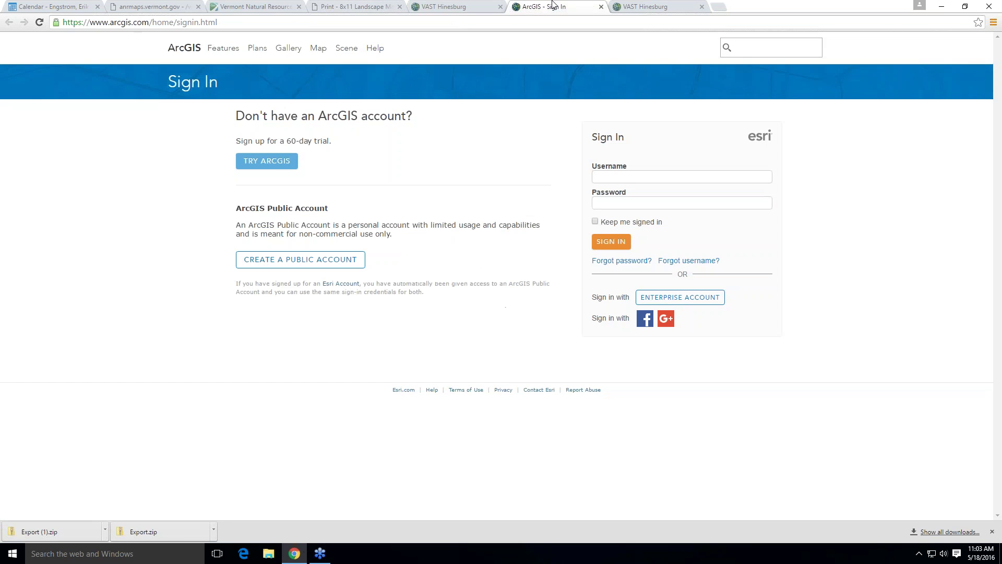
{"action": "left_click", "coordinate": [670, 4]}
{"action": "left_click", "coordinate": [9, 23]}
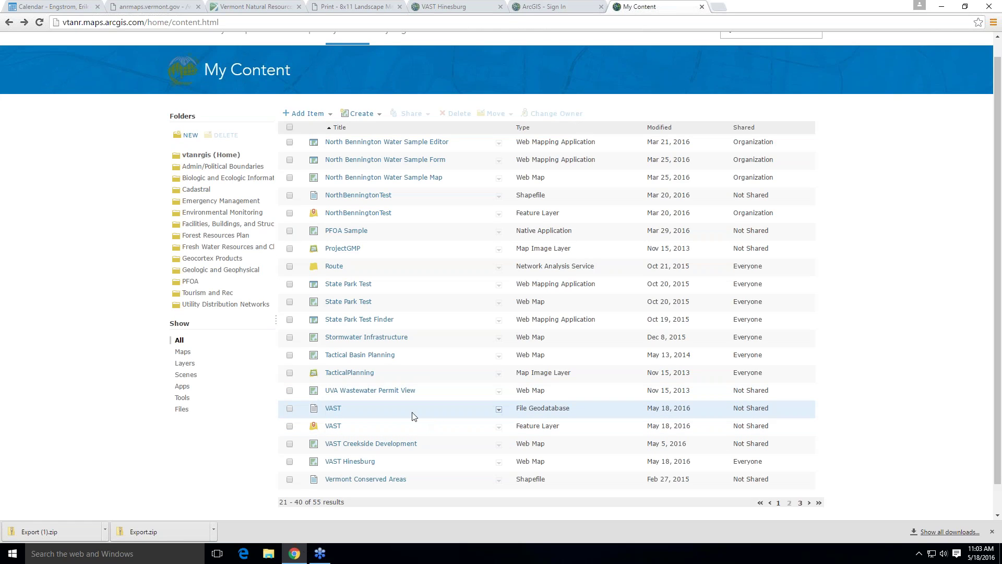
{"action": "left_click", "coordinate": [332, 426]}
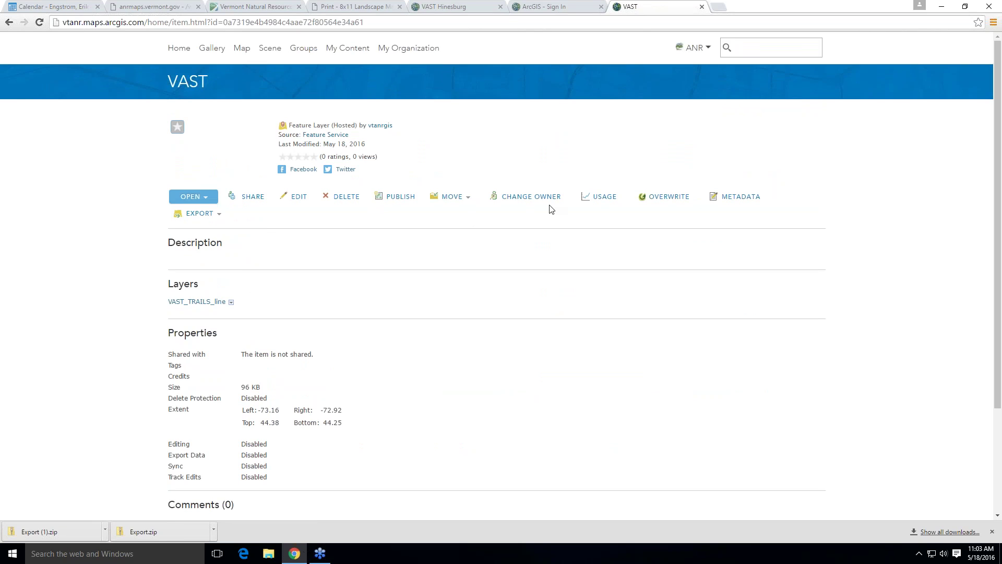
Review the sharing options for the VAST feature layer and leave them without saving any change.
{"action": "left_click", "coordinate": [258, 198]}
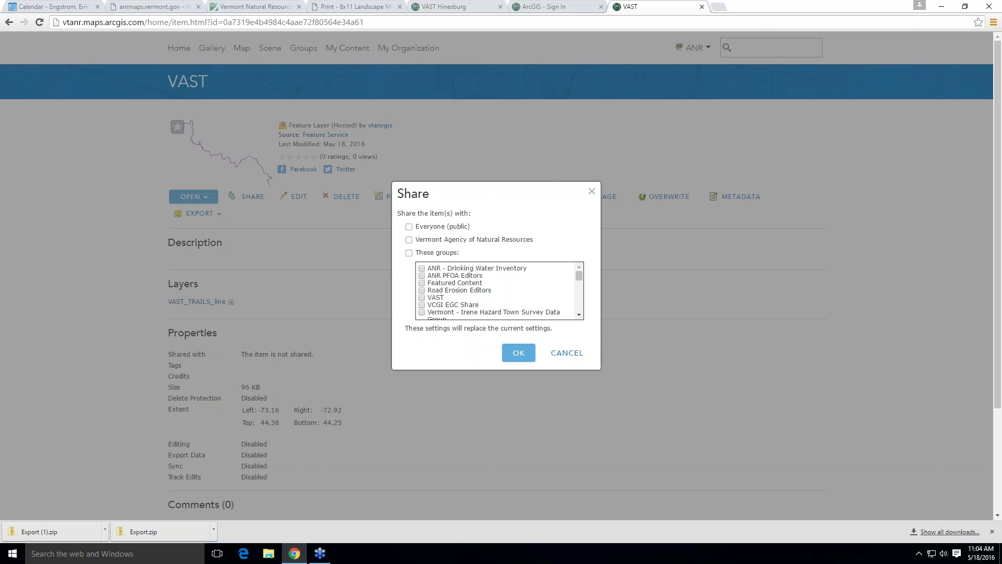
{"action": "scroll", "coordinate": [412, 234], "scroll_direction": "down", "scroll_amount": 3}
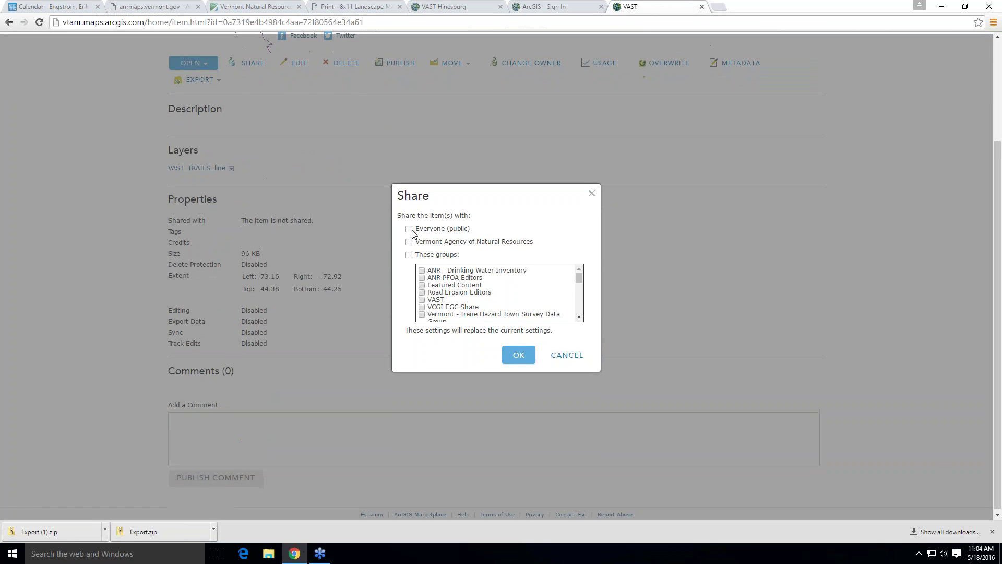
{"action": "scroll", "coordinate": [423, 282], "scroll_direction": "up", "scroll_amount": 3}
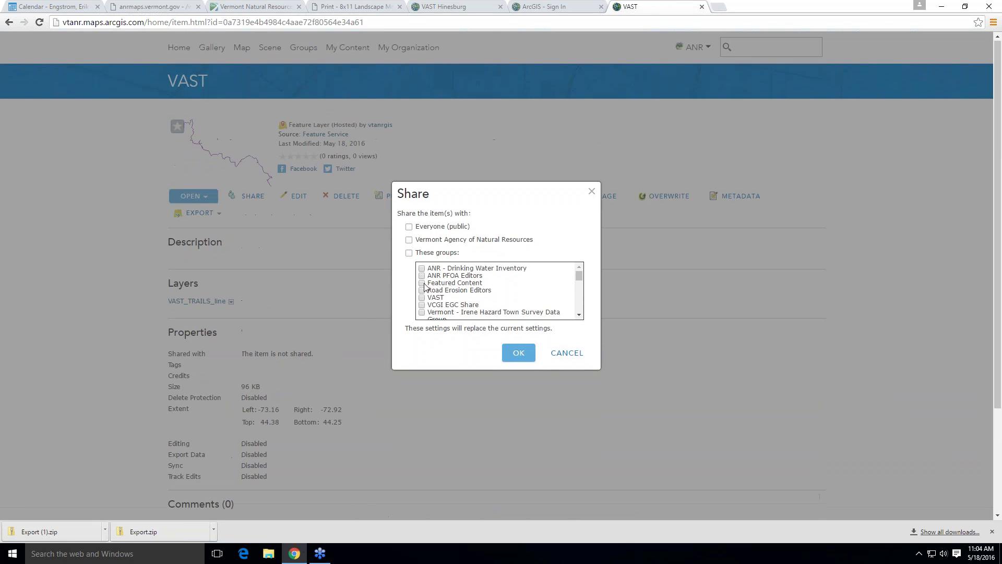
{"action": "left_click", "coordinate": [566, 353]}
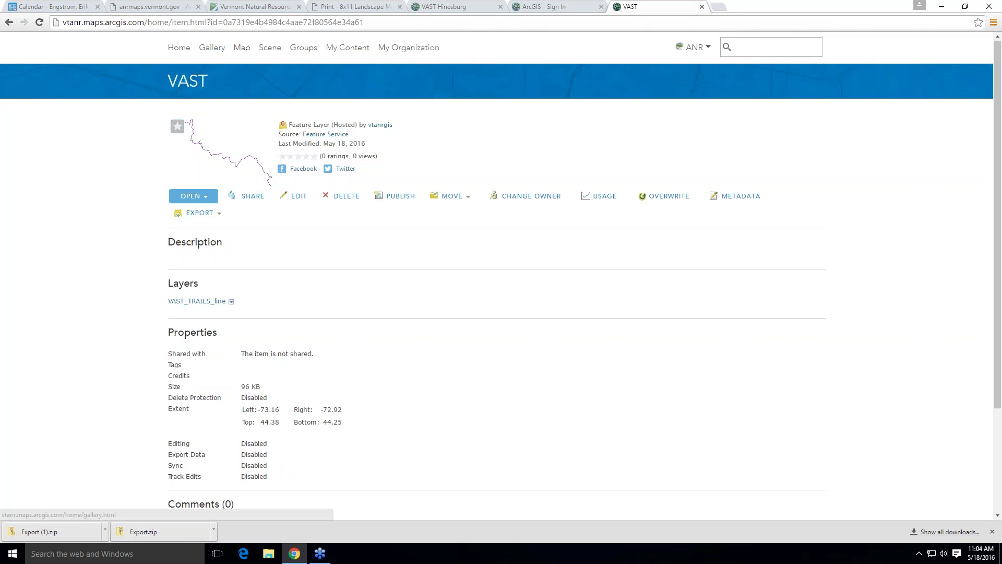
Return to the Natural Resources Atlas and show its project, ArcGIS and printing tools.
{"action": "left_click", "coordinate": [201, 5]}
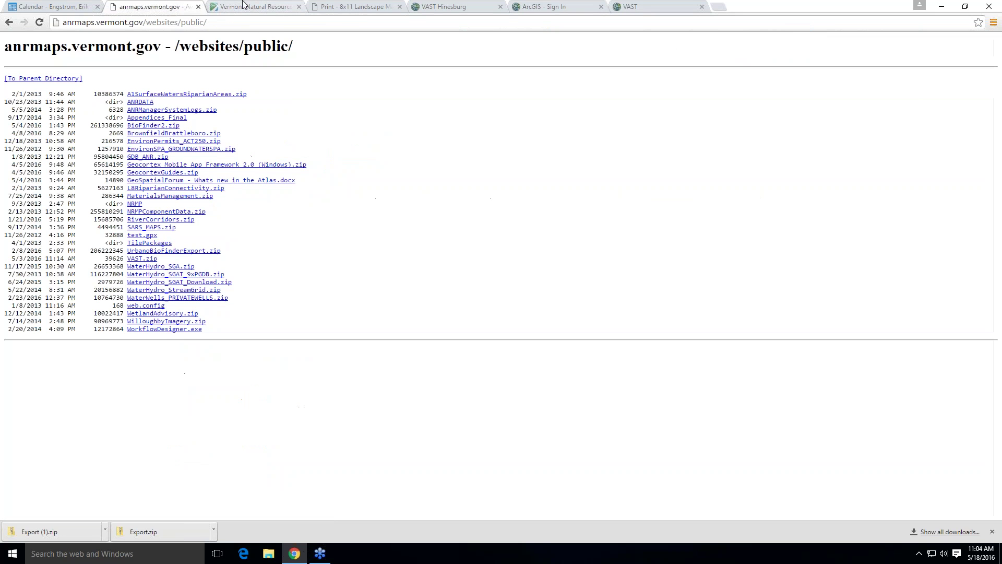
{"action": "left_click", "coordinate": [243, 6]}
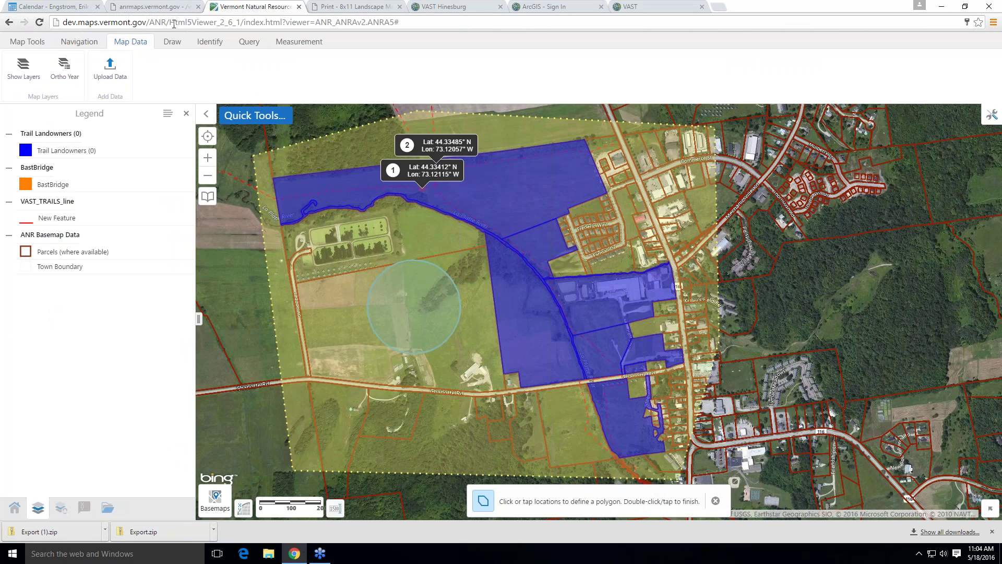
{"action": "left_click", "coordinate": [28, 41]}
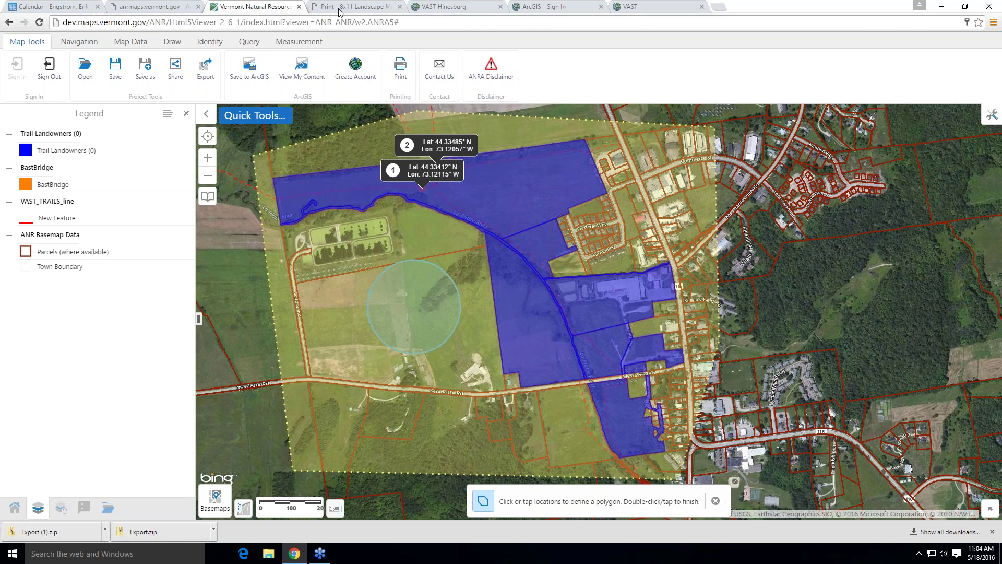
Review the supported file types for uploading data to the map and leave without uploading a file.
{"action": "left_click", "coordinate": [129, 42]}
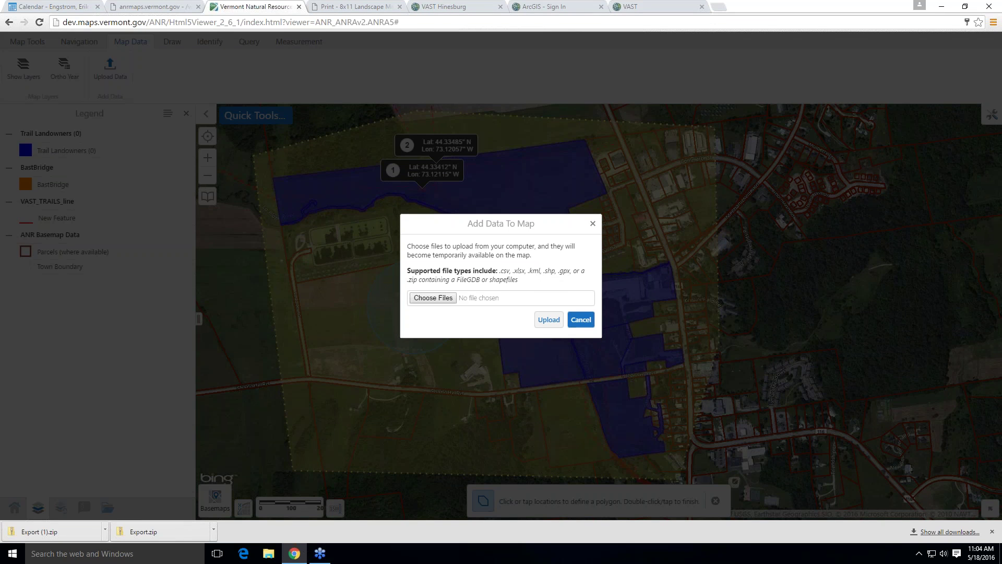
{"action": "left_click", "coordinate": [582, 321]}
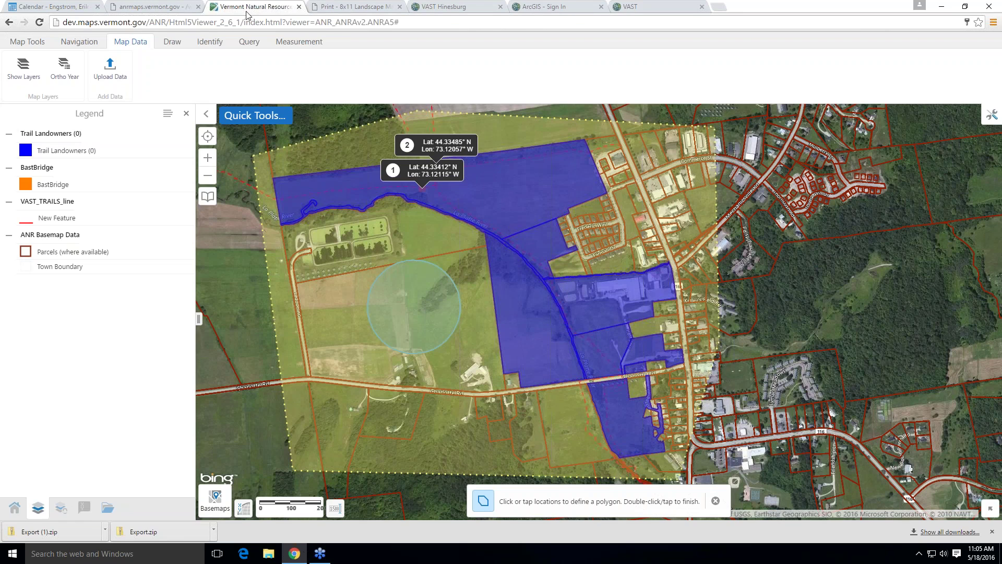
Open the Filter tool and set its data source to the Parcels (where available) layer.
{"action": "left_click", "coordinate": [207, 43]}
{"action": "left_click", "coordinate": [255, 41]}
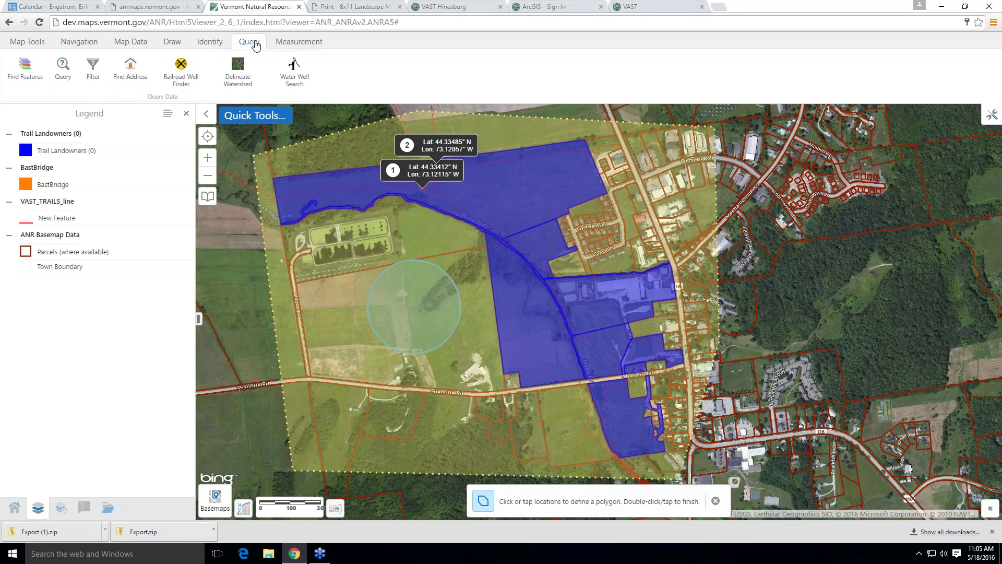
{"action": "left_click", "coordinate": [93, 68]}
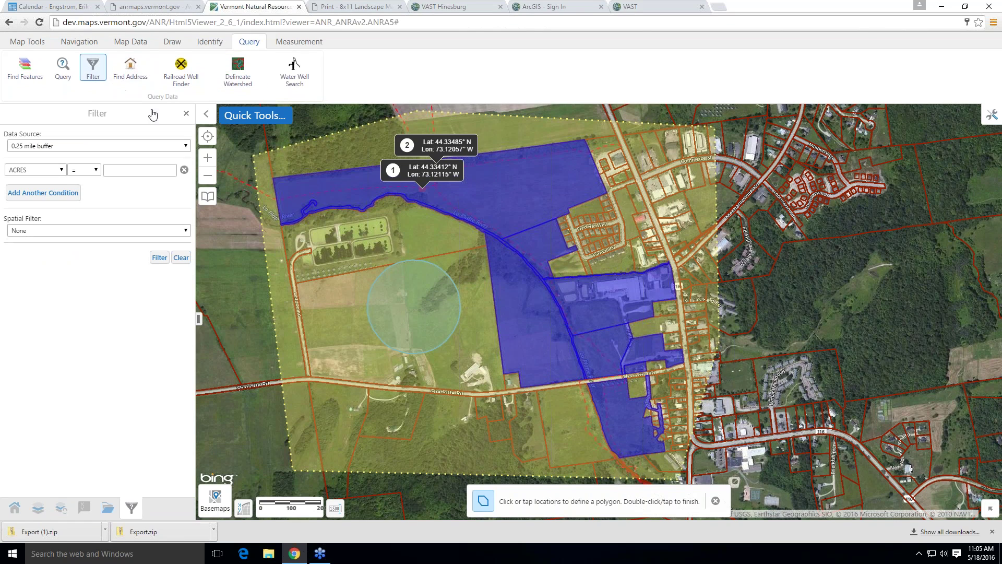
{"action": "left_click", "coordinate": [68, 145]}
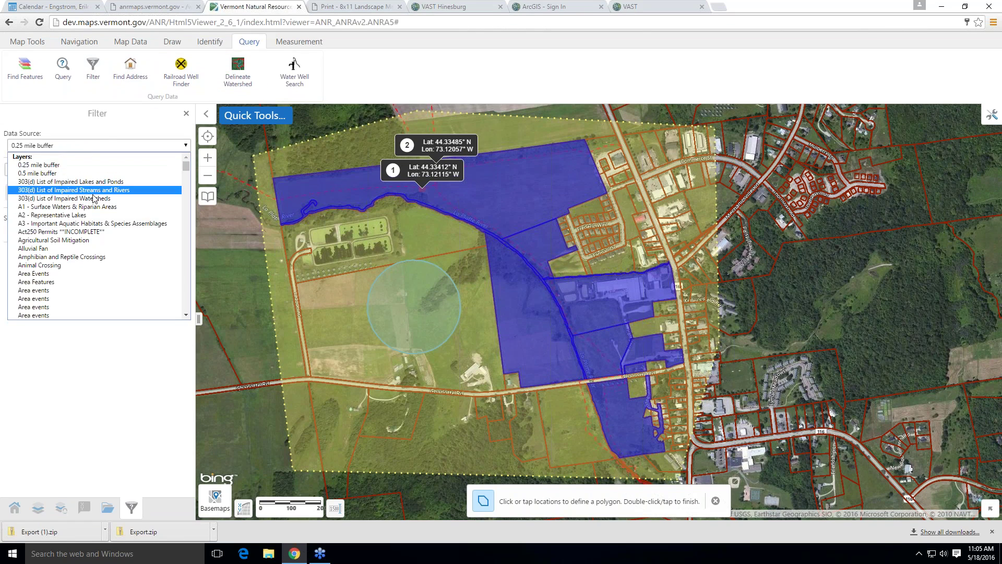
{"action": "scroll", "coordinate": [128, 271], "scroll_direction": "down", "scroll_amount": 5}
{"action": "scroll", "coordinate": [129, 271], "scroll_direction": "down", "scroll_amount": 10}
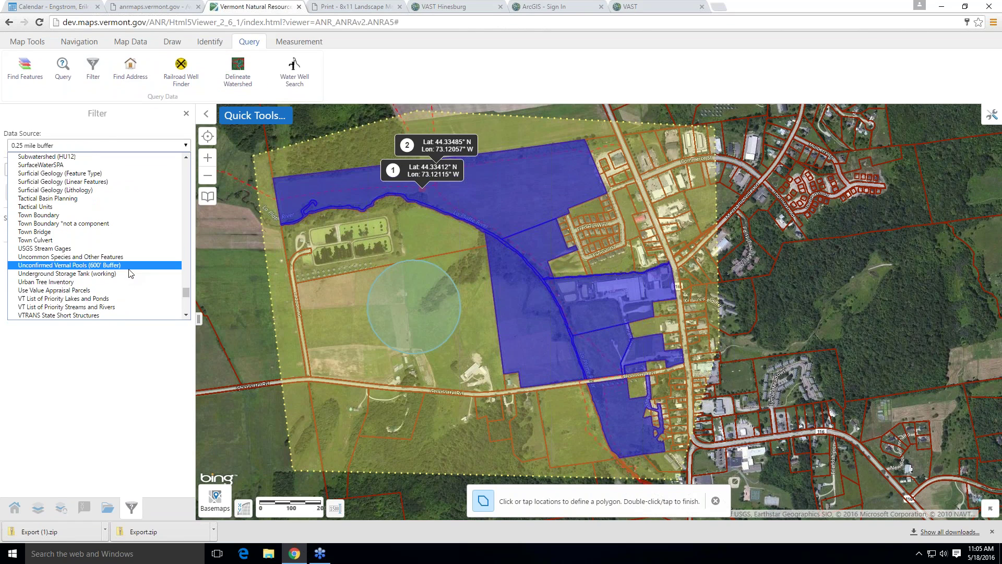
{"action": "scroll", "coordinate": [128, 271], "scroll_direction": "up", "scroll_amount": 6}
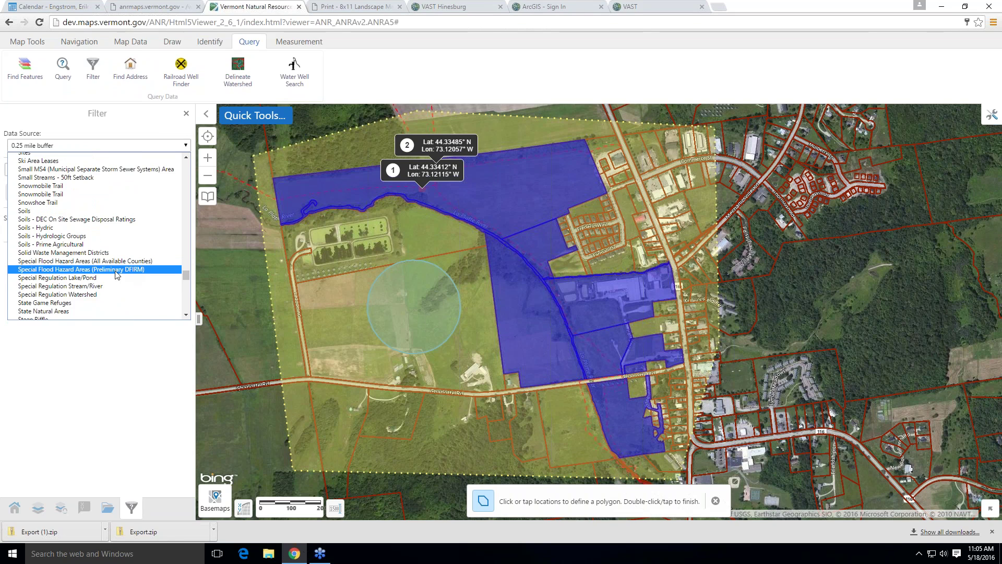
{"action": "scroll", "coordinate": [119, 262], "scroll_direction": "up", "scroll_amount": 6}
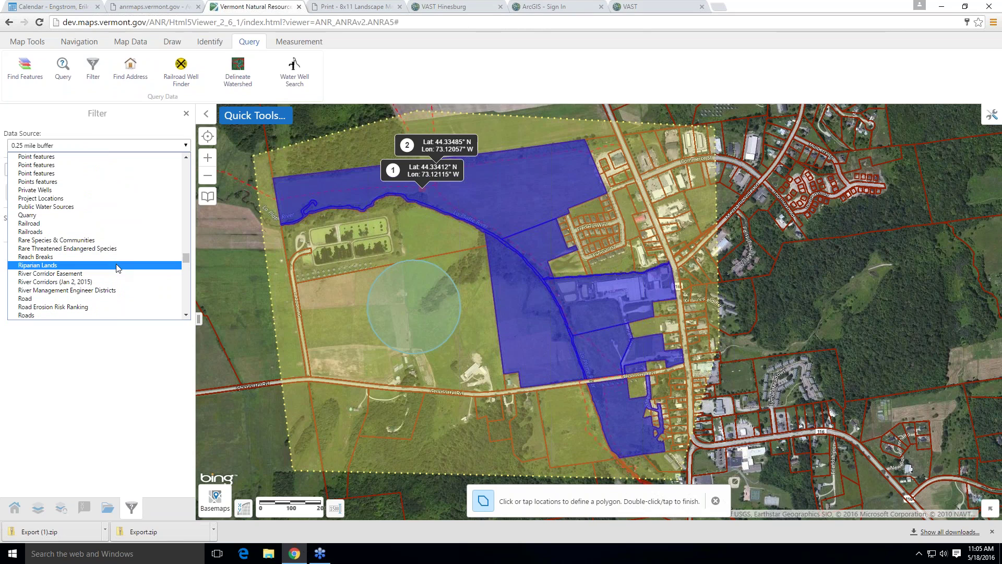
{"action": "scroll", "coordinate": [118, 268], "scroll_direction": "up", "scroll_amount": 4}
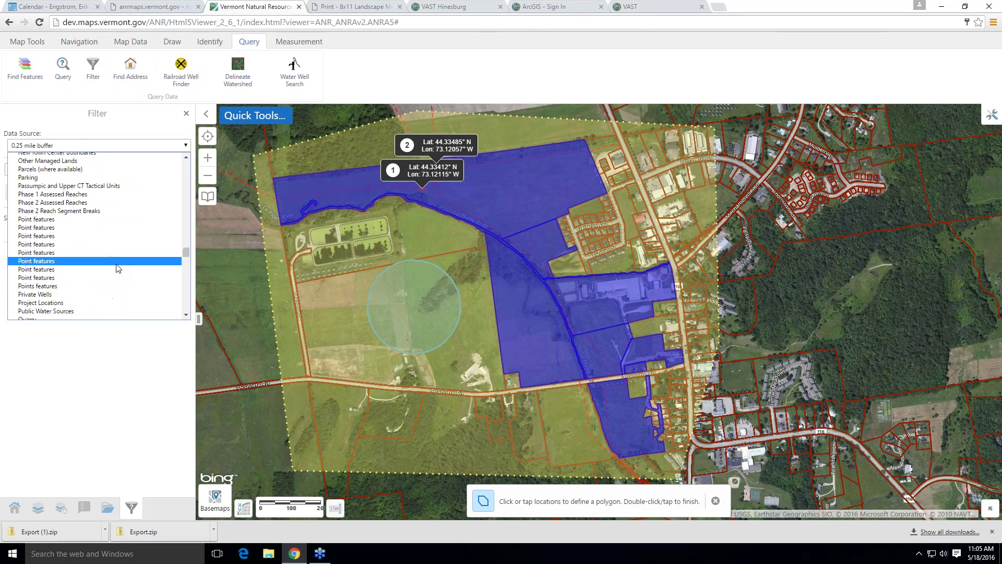
{"action": "scroll", "coordinate": [119, 268], "scroll_direction": "up", "scroll_amount": 4}
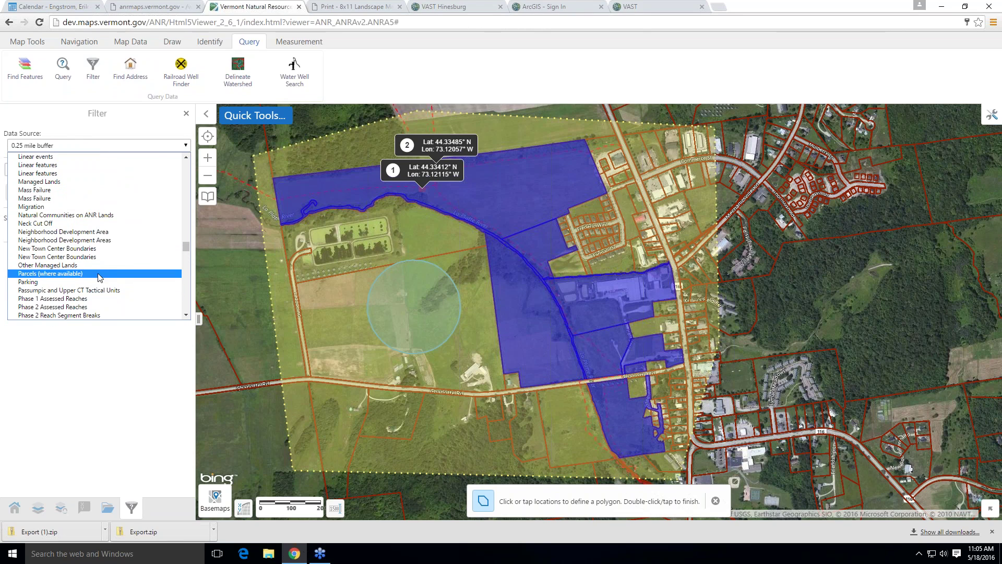
{"action": "left_click", "coordinate": [102, 273]}
{"action": "left_click", "coordinate": [59, 170]}
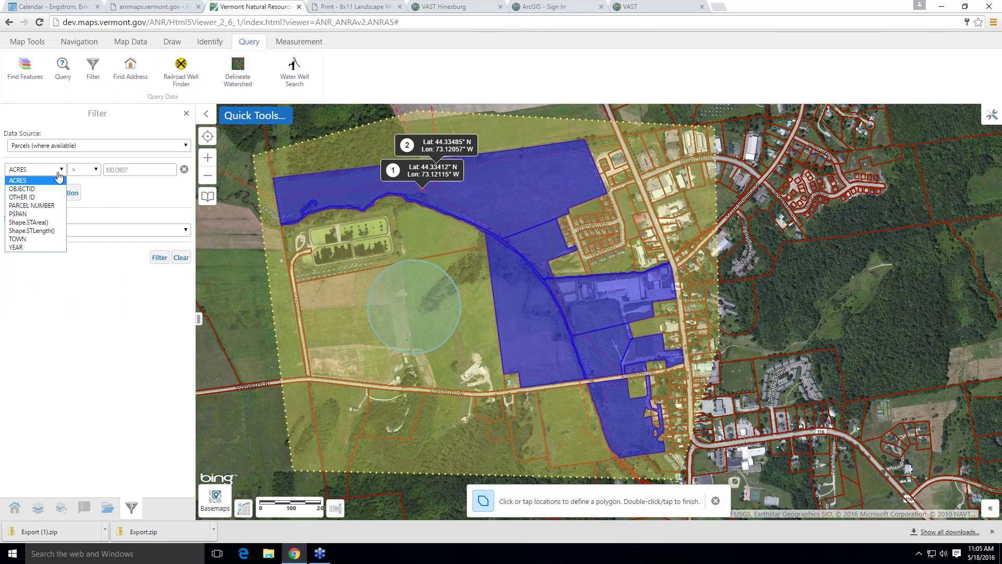
{"action": "left_click", "coordinate": [45, 215]}
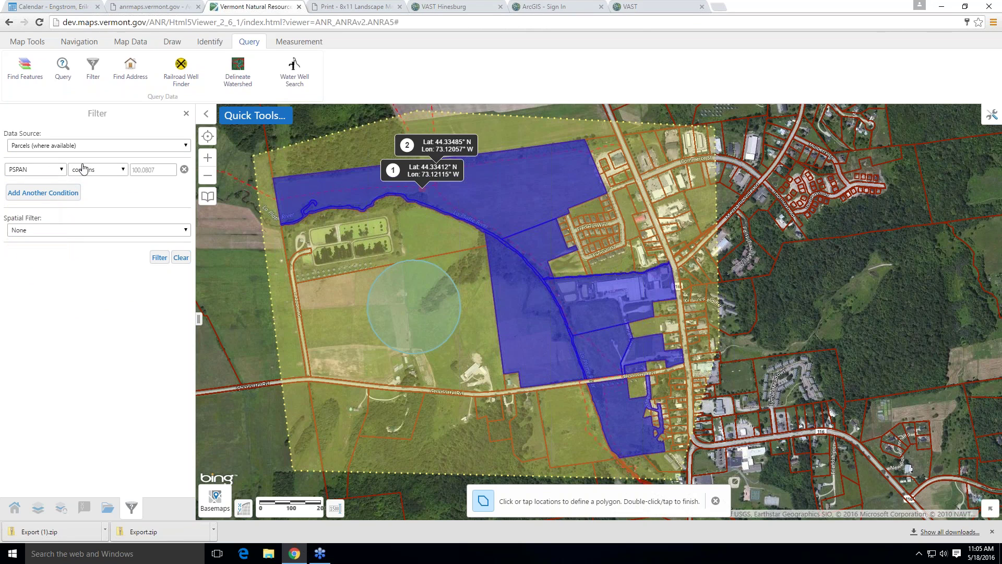
{"action": "left_click", "coordinate": [116, 171]}
{"action": "left_click", "coordinate": [118, 171]}
{"action": "left_click_drag", "start_coordinate": [156, 170], "coordinate": [3, 219]}
{"action": "key", "text": "BackSpace"}
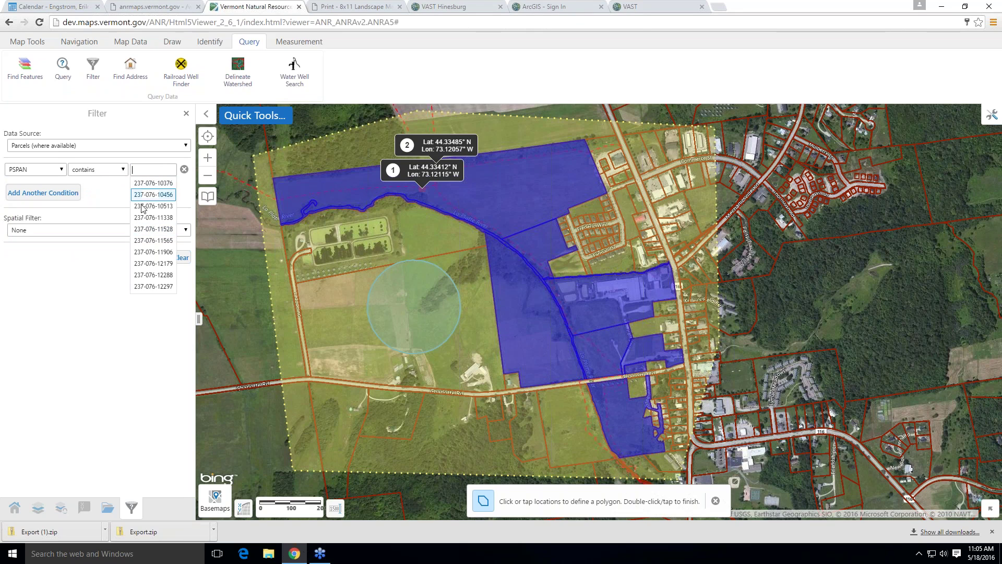
{"action": "left_click", "coordinate": [162, 253]}
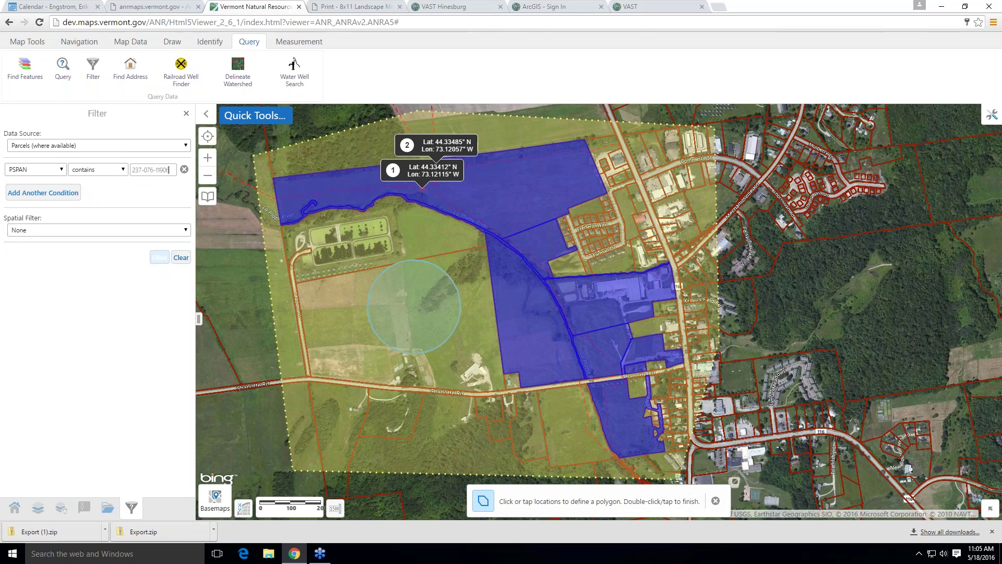
{"action": "left_click", "coordinate": [163, 258]}
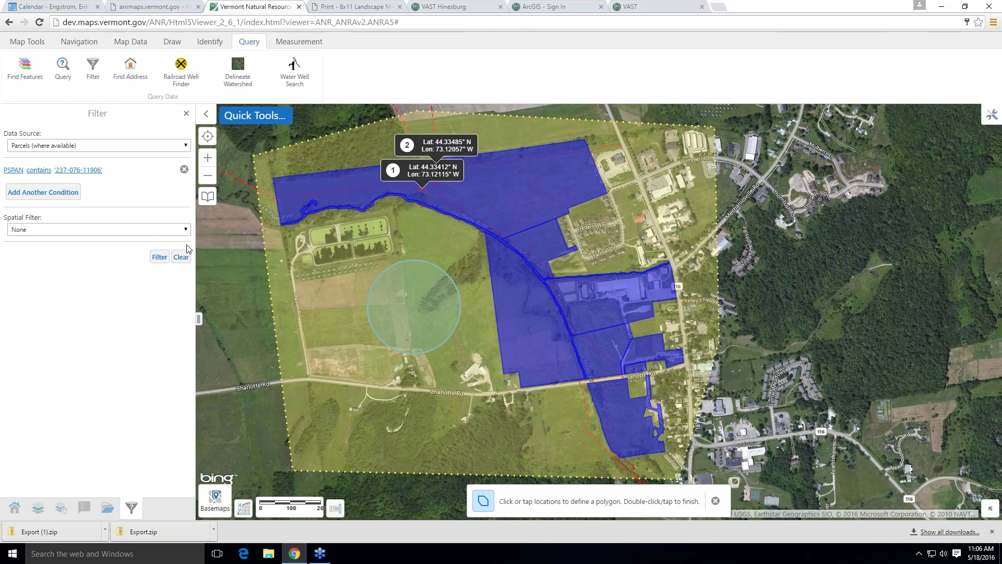
Show the Natural Resources Atlas welcome page with the webinar registration and FAQ links.
{"action": "left_click", "coordinate": [14, 507]}
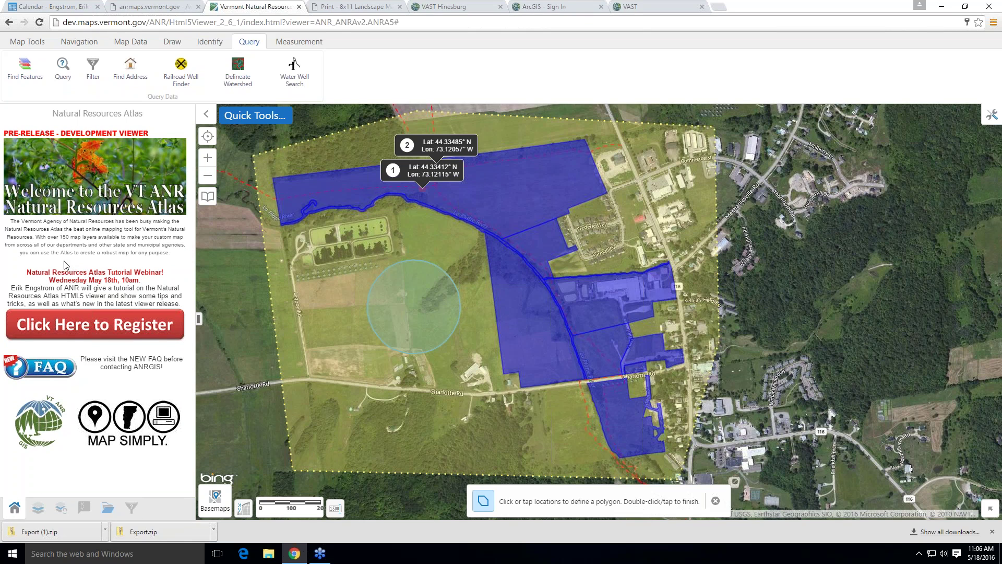